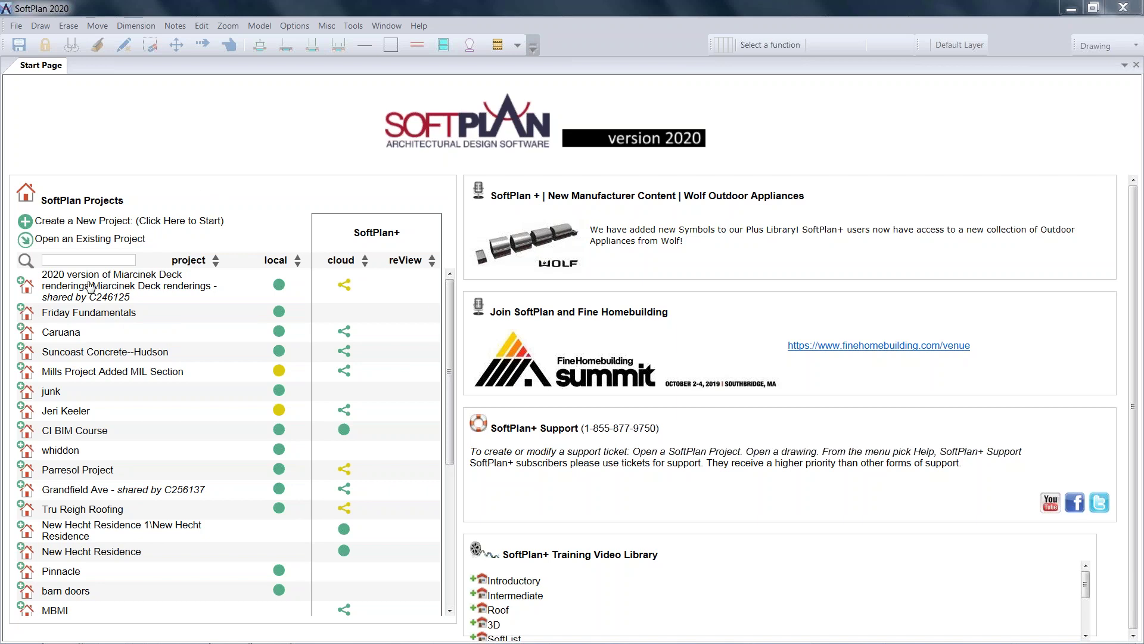
Step: Open the Friday Fundamentals project
{"action": "left_click", "coordinate": [70, 319]}
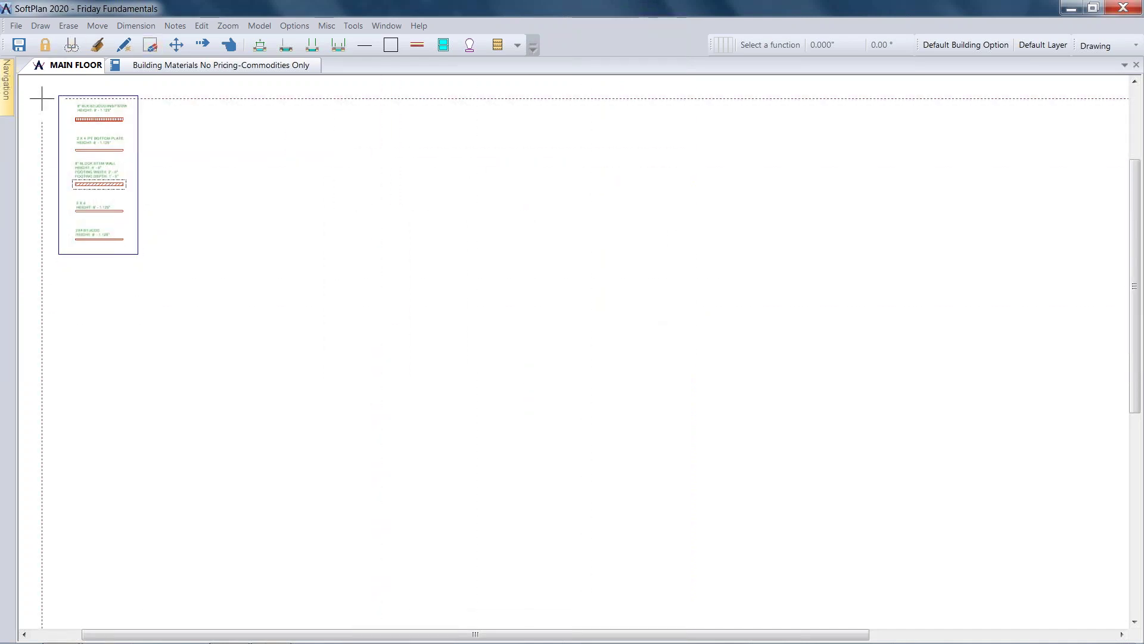
{"action": "mouse_move", "coordinate": [8, 90]}
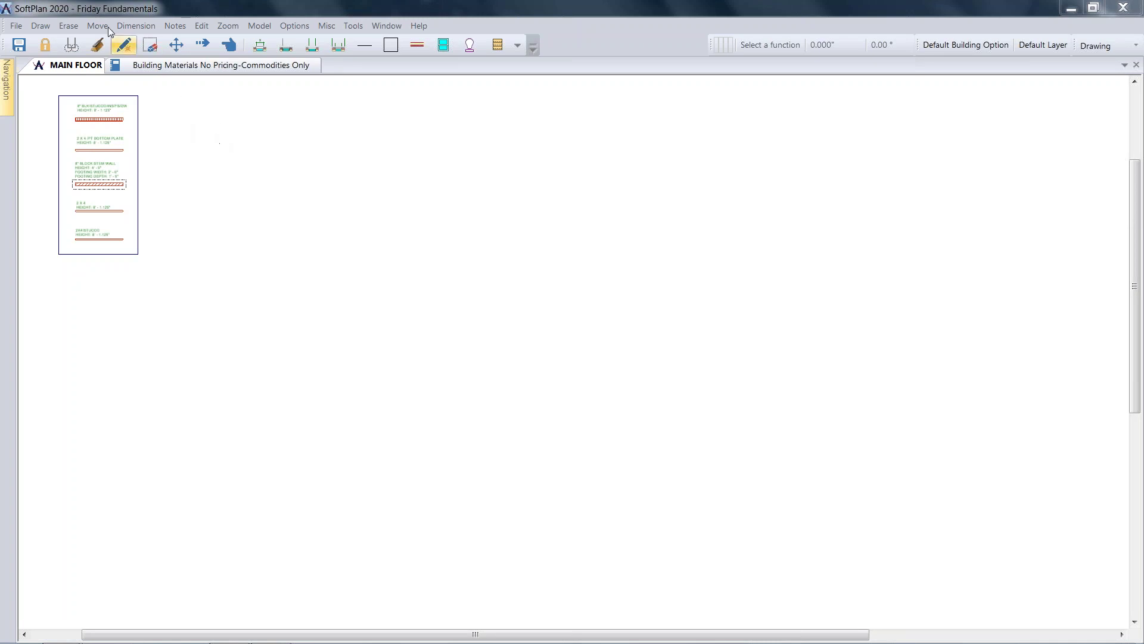
Step: Start the Wall command and review the available wall types, from block and stud walls through steel stud and ICF walls
{"action": "left_click", "coordinate": [36, 26]}
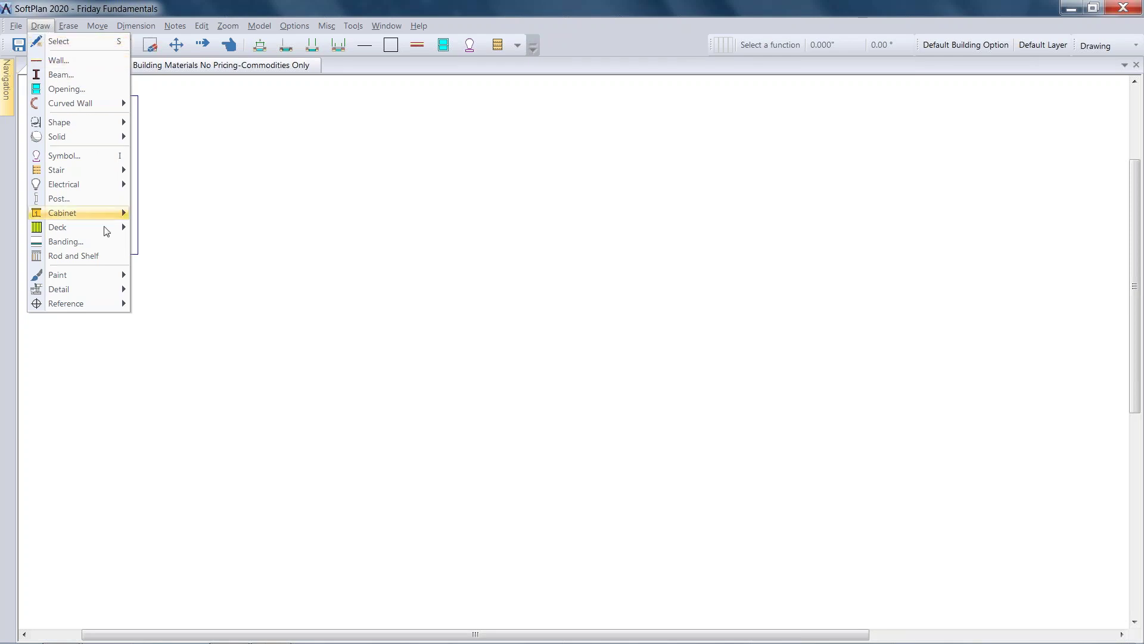
{"action": "left_click", "coordinate": [69, 59]}
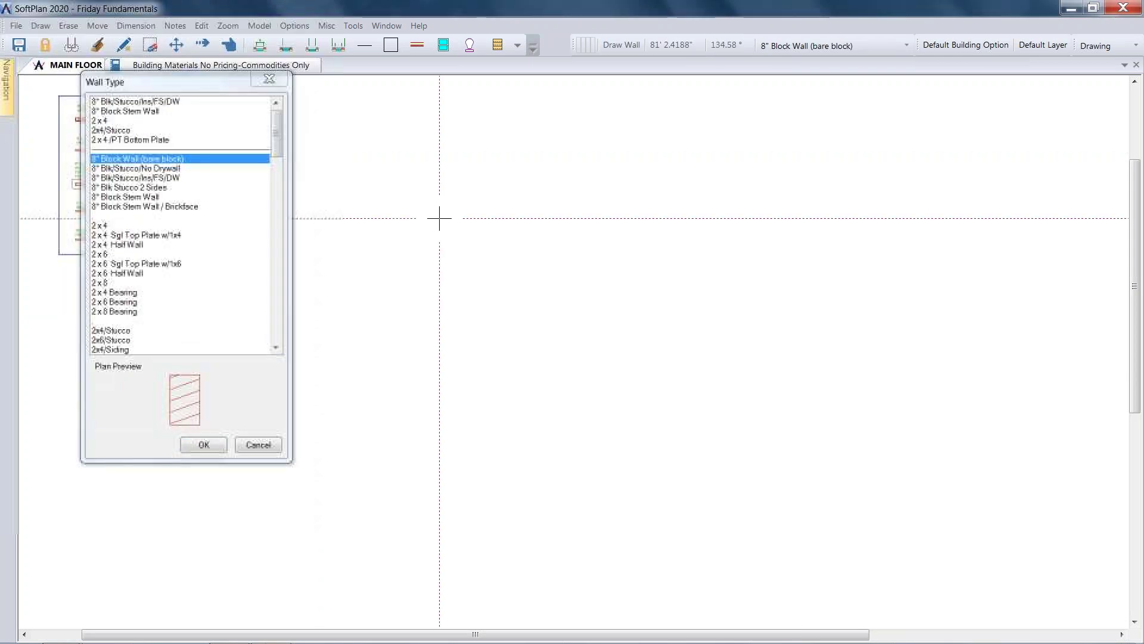
{"action": "left_click_drag", "start_coordinate": [276, 132], "coordinate": [276, 139]}
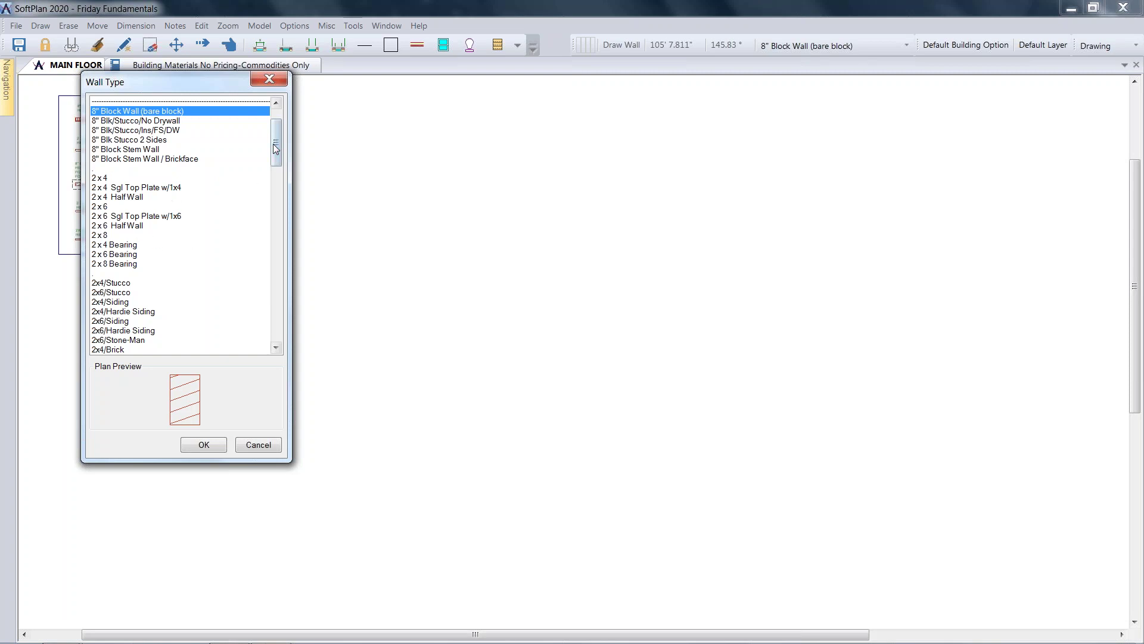
{"action": "left_click_drag", "start_coordinate": [276, 140], "coordinate": [270, 171]}
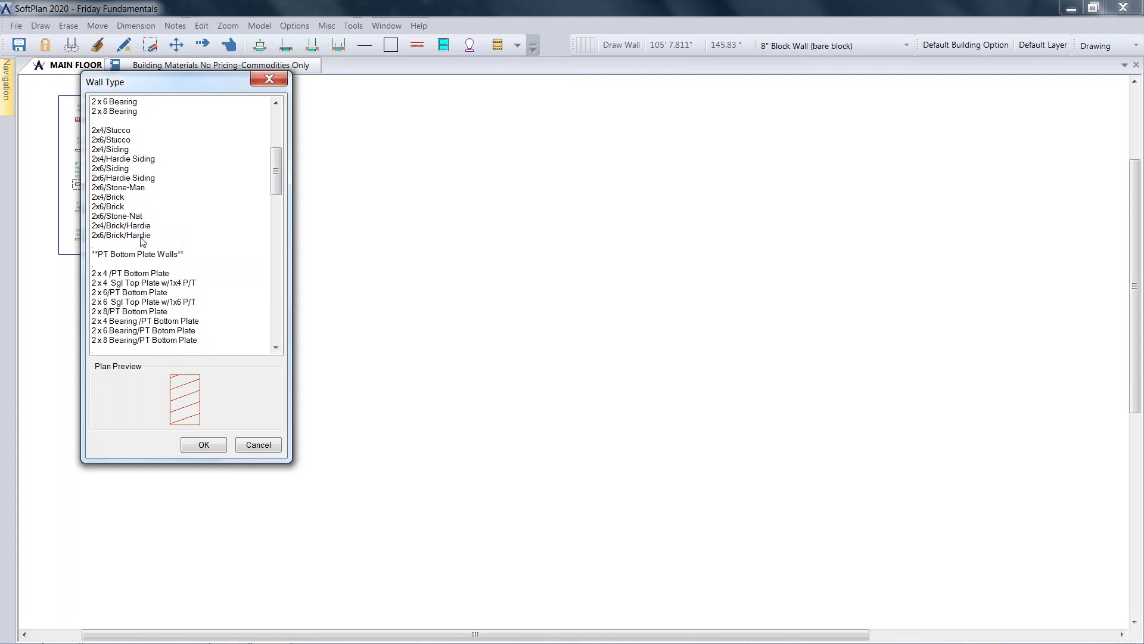
{"action": "left_click_drag", "start_coordinate": [277, 168], "coordinate": [277, 189]}
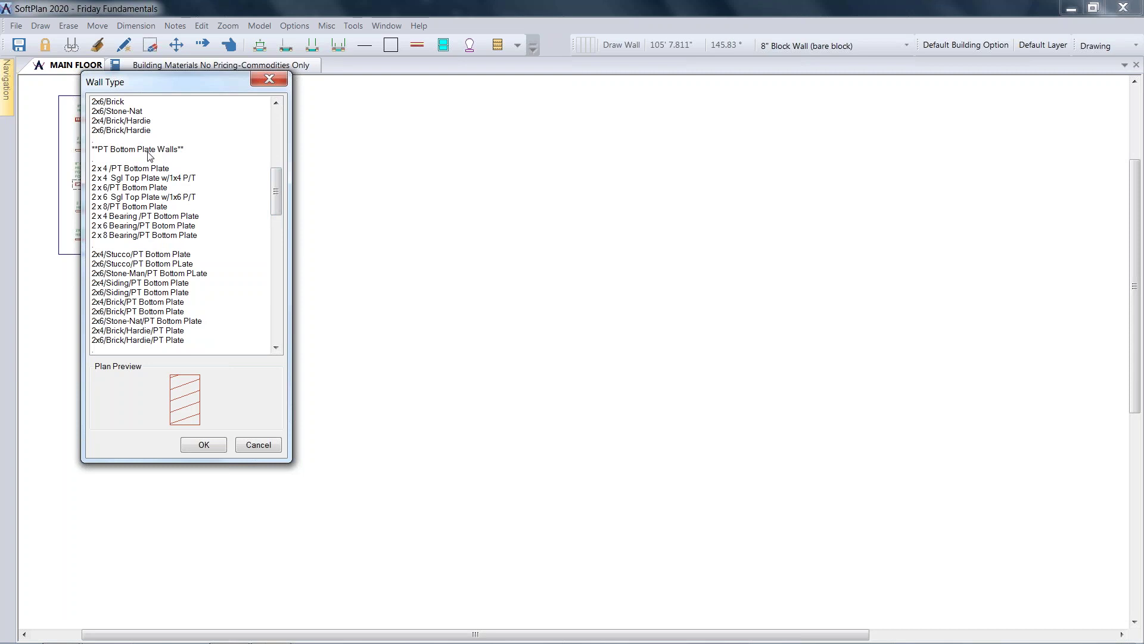
{"action": "mouse_move", "coordinate": [277, 183]}
{"action": "left_mouse_down"}
{"action": "mouse_move", "coordinate": [278, 120]}
{"action": "mouse_move", "coordinate": [267, 198]}
{"action": "left_mouse_up"}
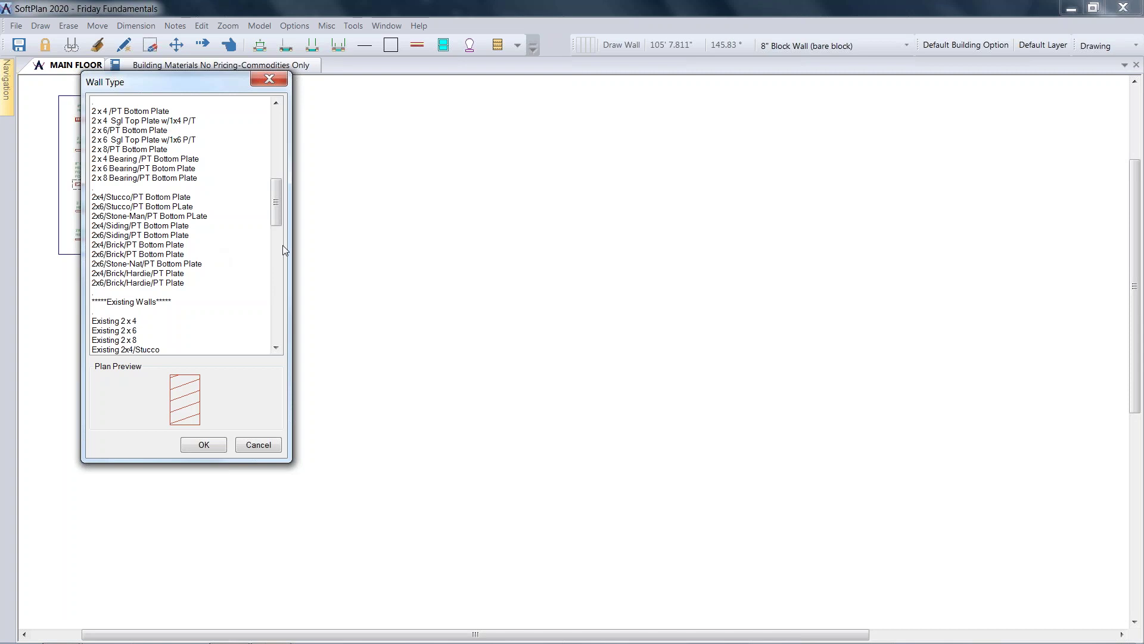
{"action": "left_click_drag", "start_coordinate": [276, 197], "coordinate": [280, 229]}
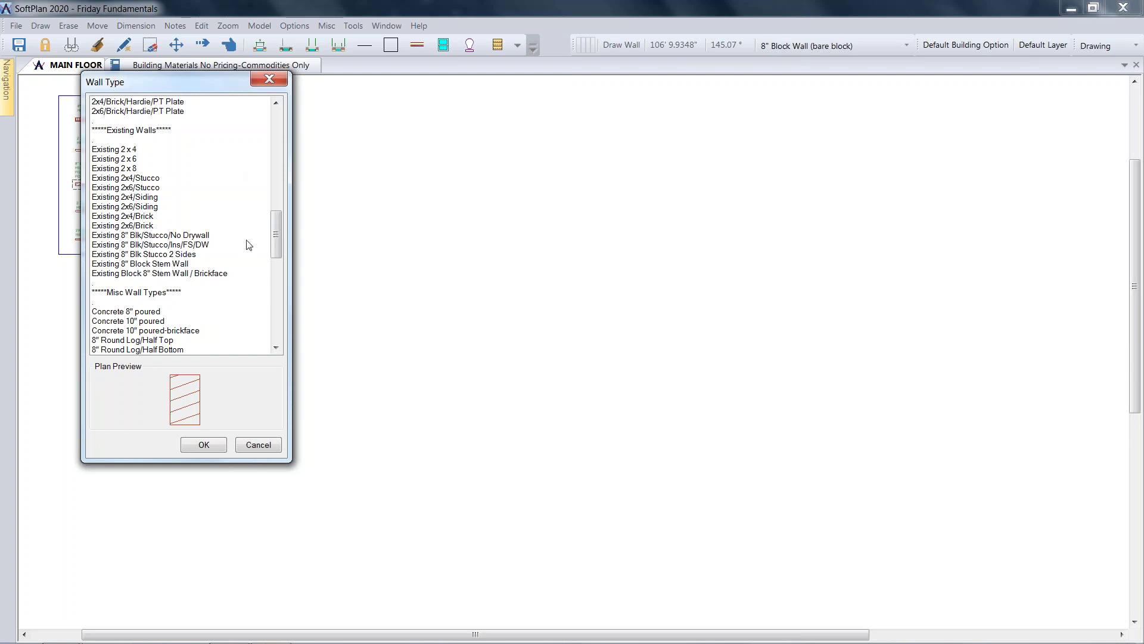
{"action": "left_click_drag", "start_coordinate": [282, 219], "coordinate": [277, 258]}
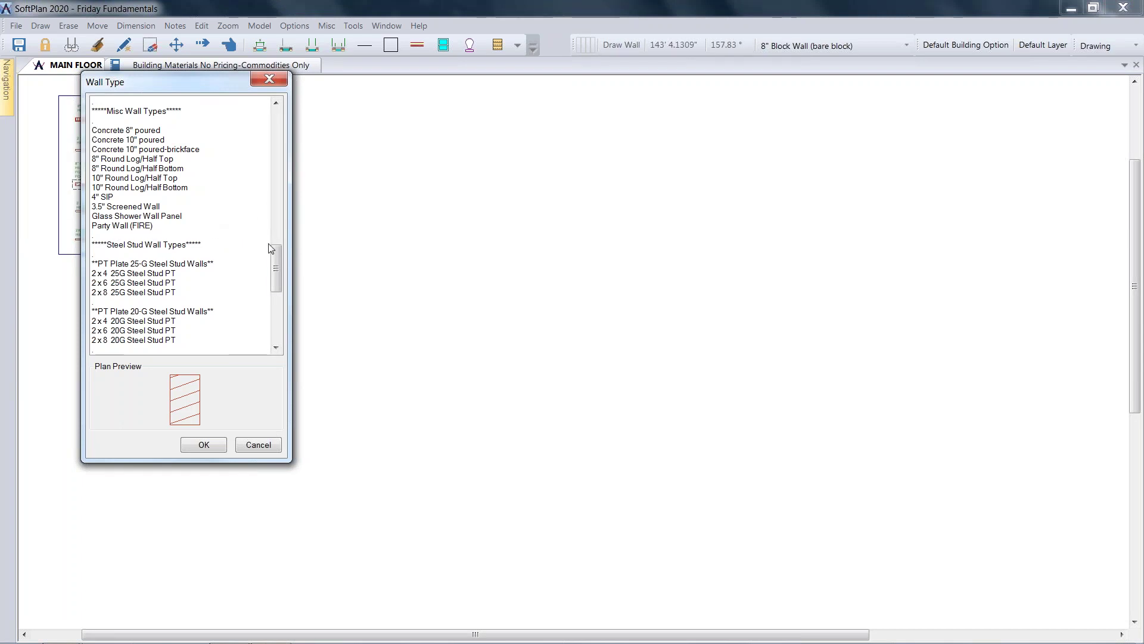
{"action": "left_click_drag", "start_coordinate": [278, 256], "coordinate": [288, 290]}
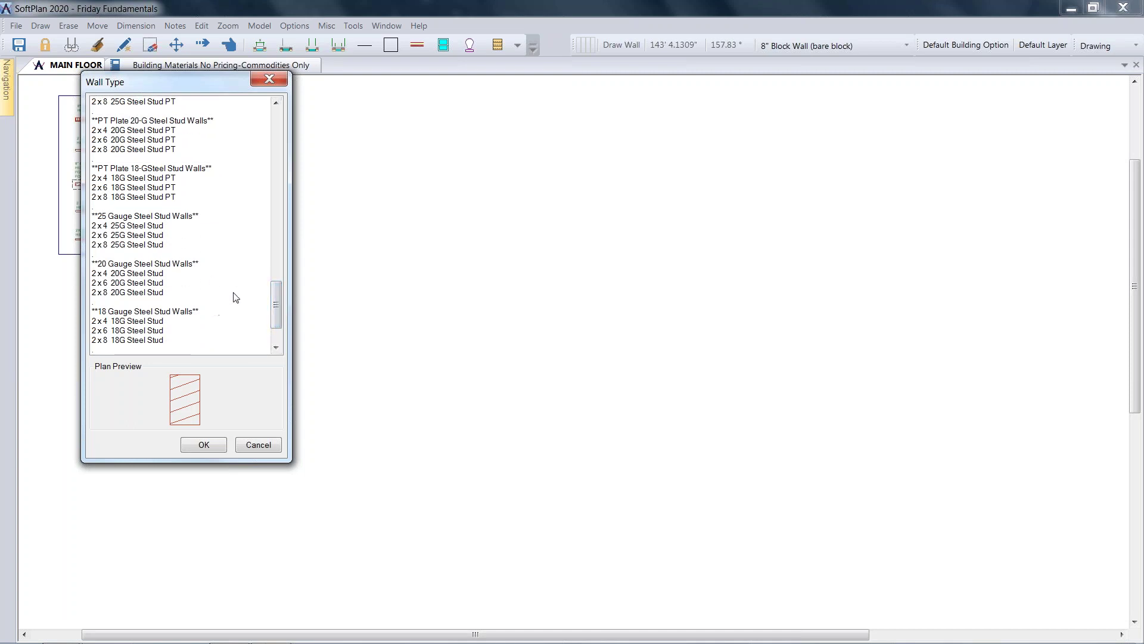
{"action": "left_click_drag", "start_coordinate": [272, 293], "coordinate": [256, 323]}
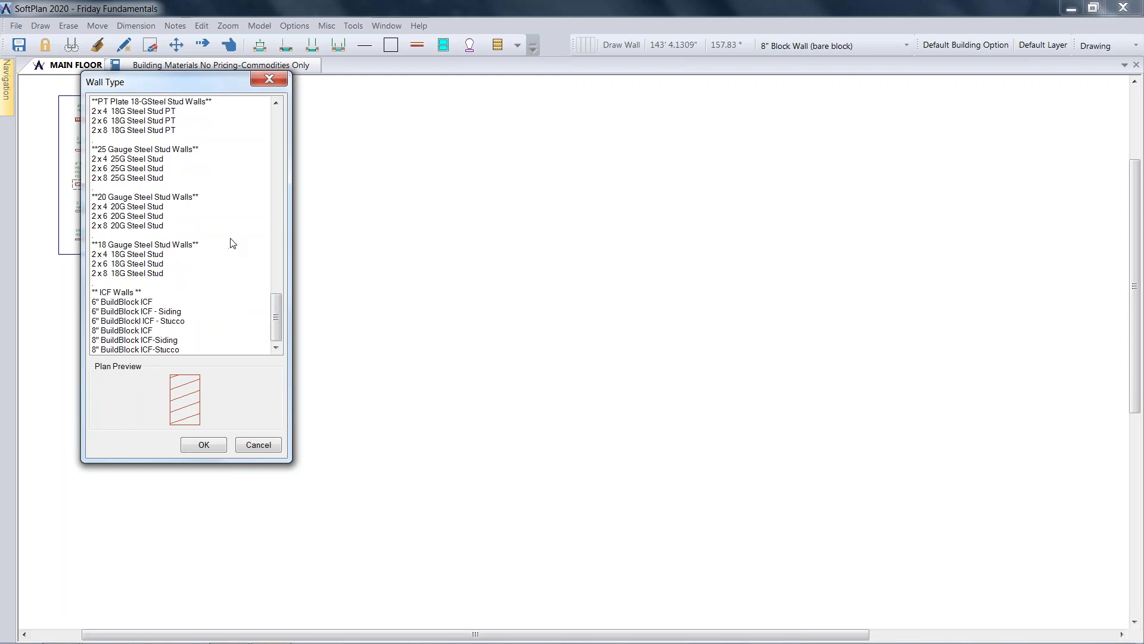
Step: Preview the 6" BuildBlock ICF wall type in plan, return to the start of the wall types and cancel the selection
{"action": "left_click", "coordinate": [138, 303]}
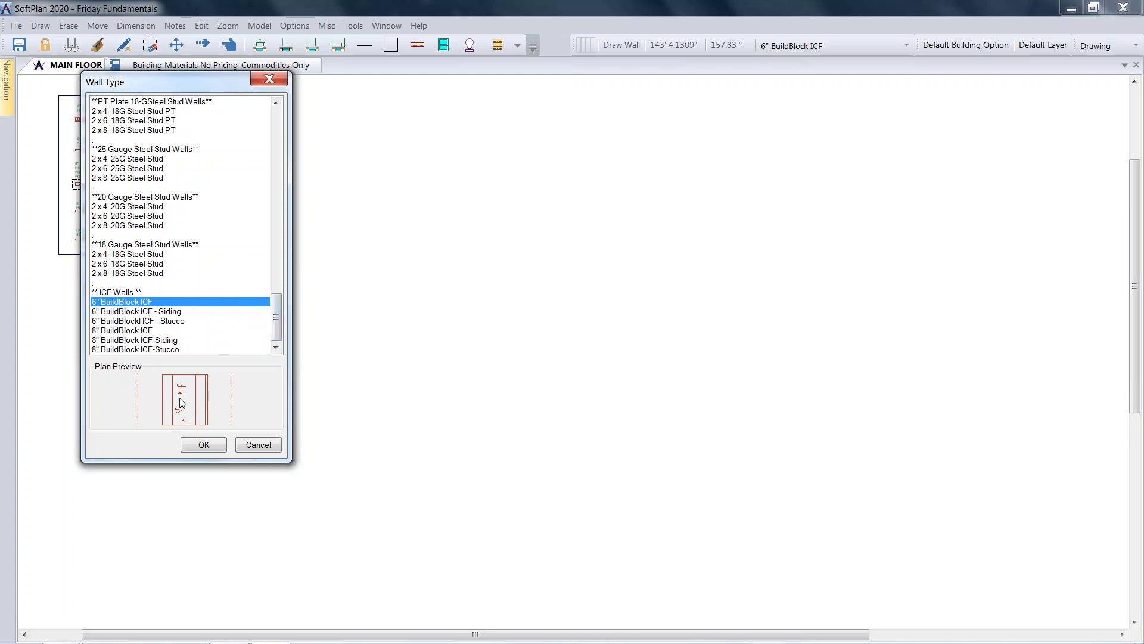
{"action": "left_click_drag", "start_coordinate": [275, 310], "coordinate": [245, 119]}
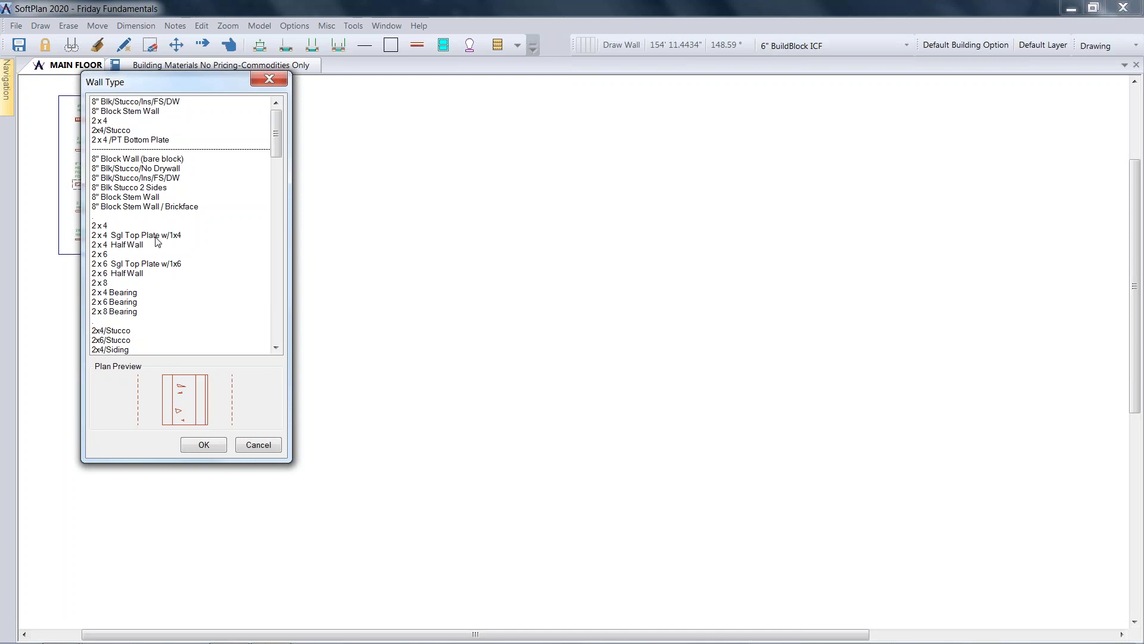
{"action": "left_click", "coordinate": [258, 445]}
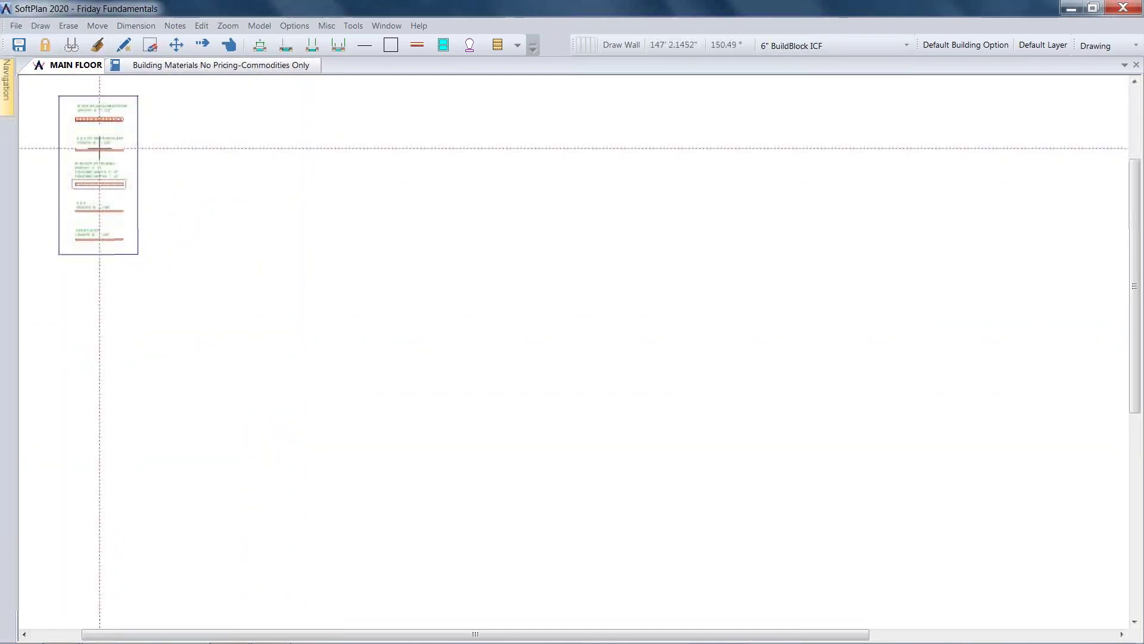
Step: Try drawing a horizontal wall beside the legend, using its 8" Blk/Stucco/Ins/FS/DW sample wall as the source
{"action": "scroll", "coordinate": [99, 148], "scroll_direction": "up", "scroll_amount": 5}
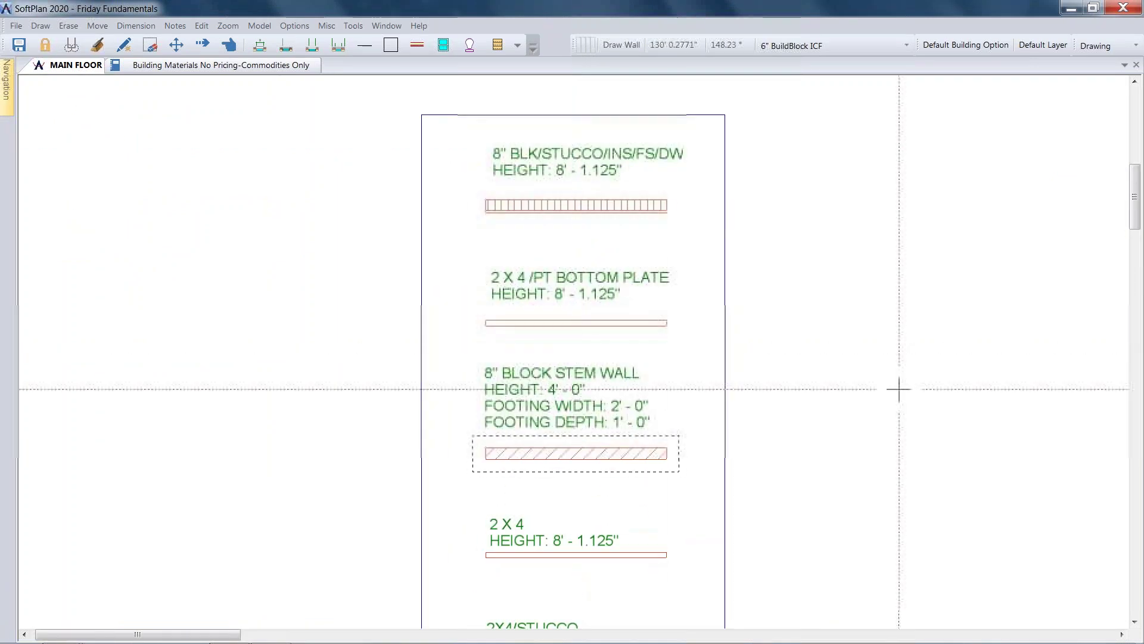
{"action": "scroll", "coordinate": [574, 351], "scroll_direction": "down", "scroll_amount": 2}
{"action": "middle_click_drag", "start_coordinate": [864, 396], "coordinate": [774, 312]}
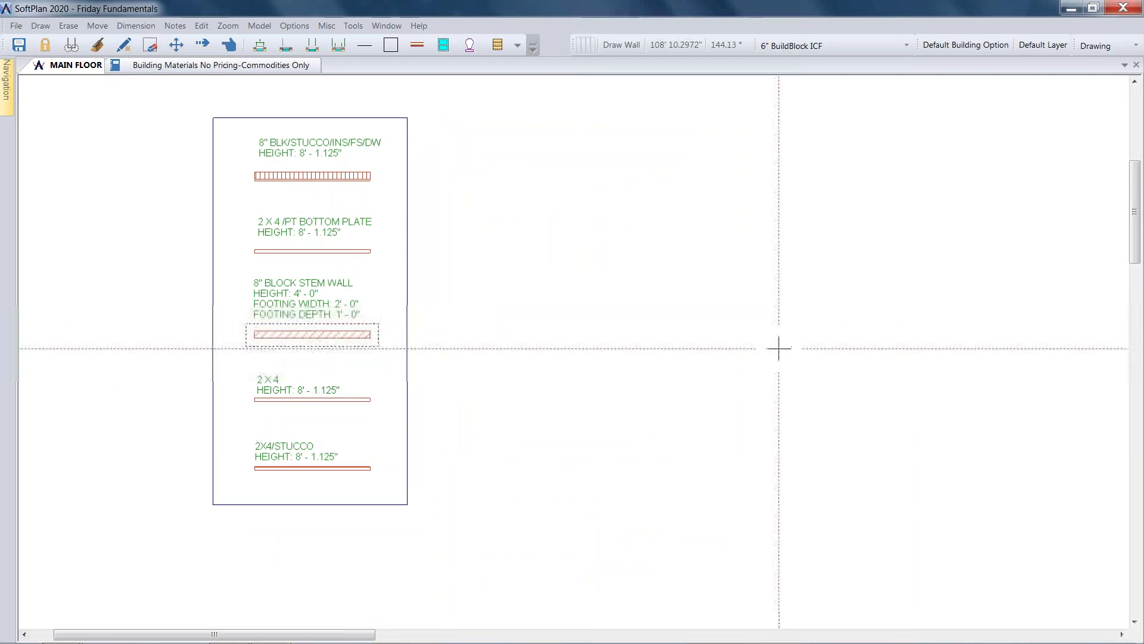
{"action": "left_click", "coordinate": [34, 27]}
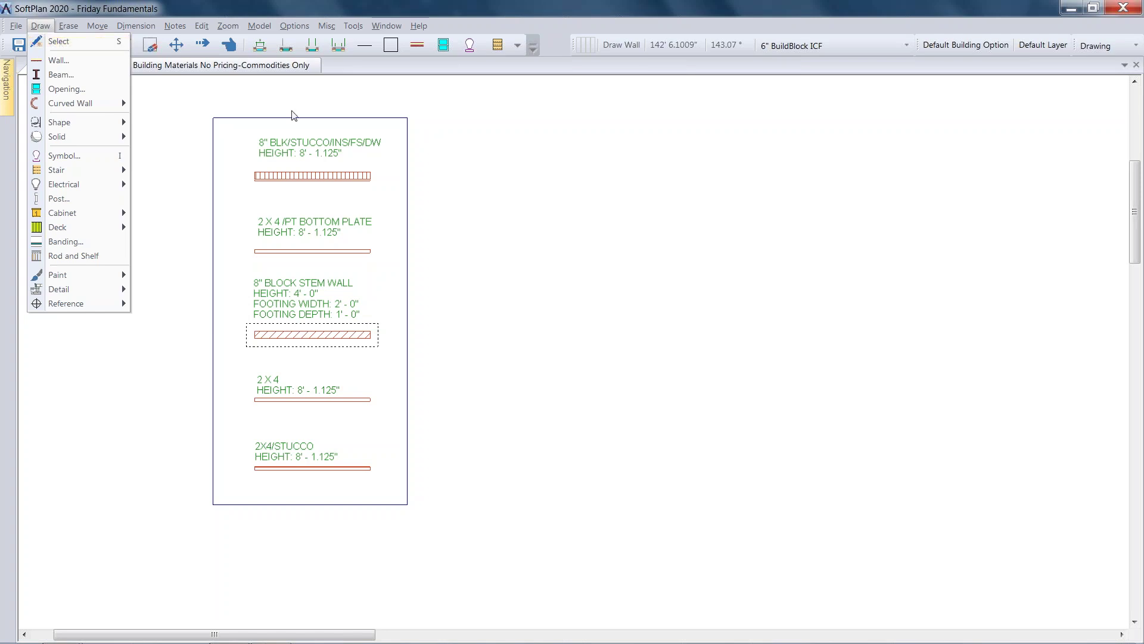
{"action": "left_click", "coordinate": [589, 275]}
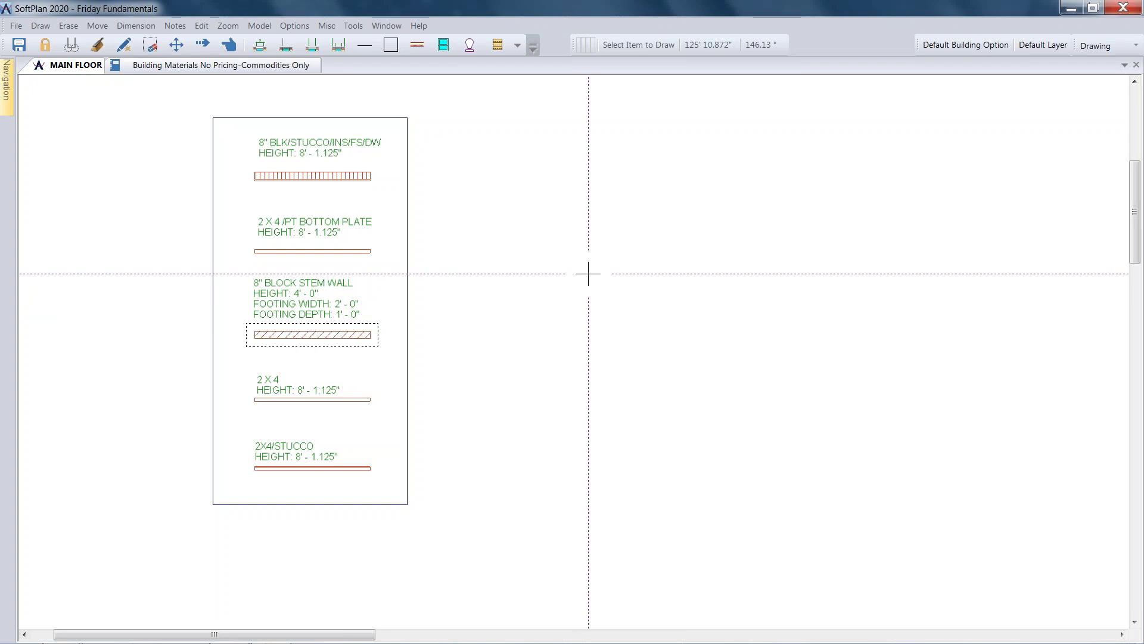
{"action": "left_click", "coordinate": [339, 176]}
{"action": "left_click", "coordinate": [539, 184]}
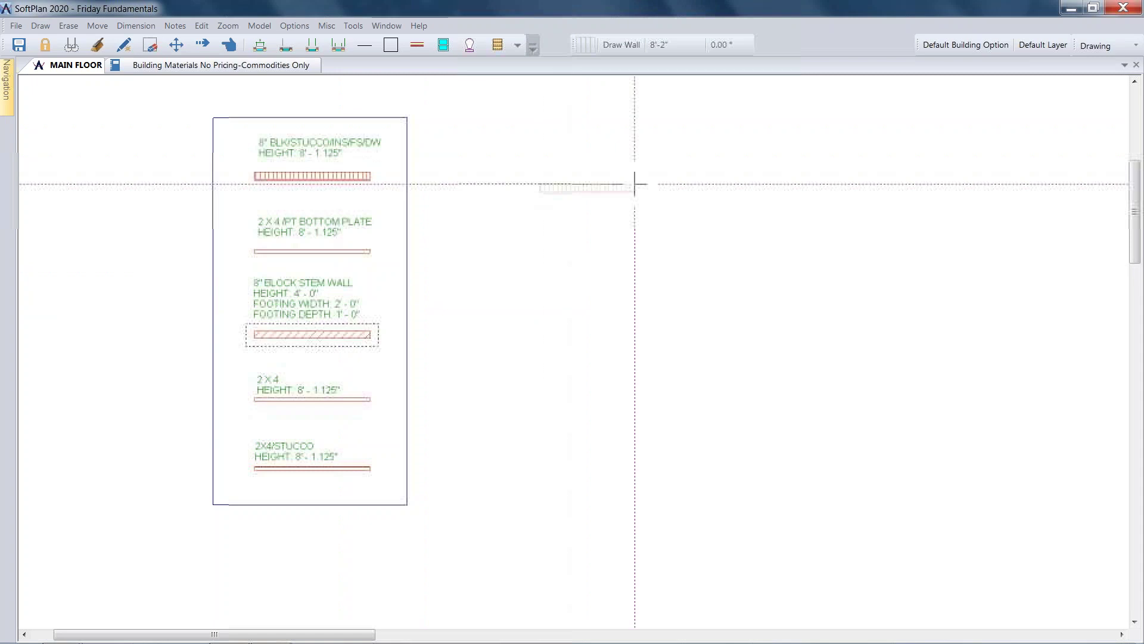
{"action": "left_click", "coordinate": [917, 184]}
{"action": "right_click", "coordinate": [917, 183]}
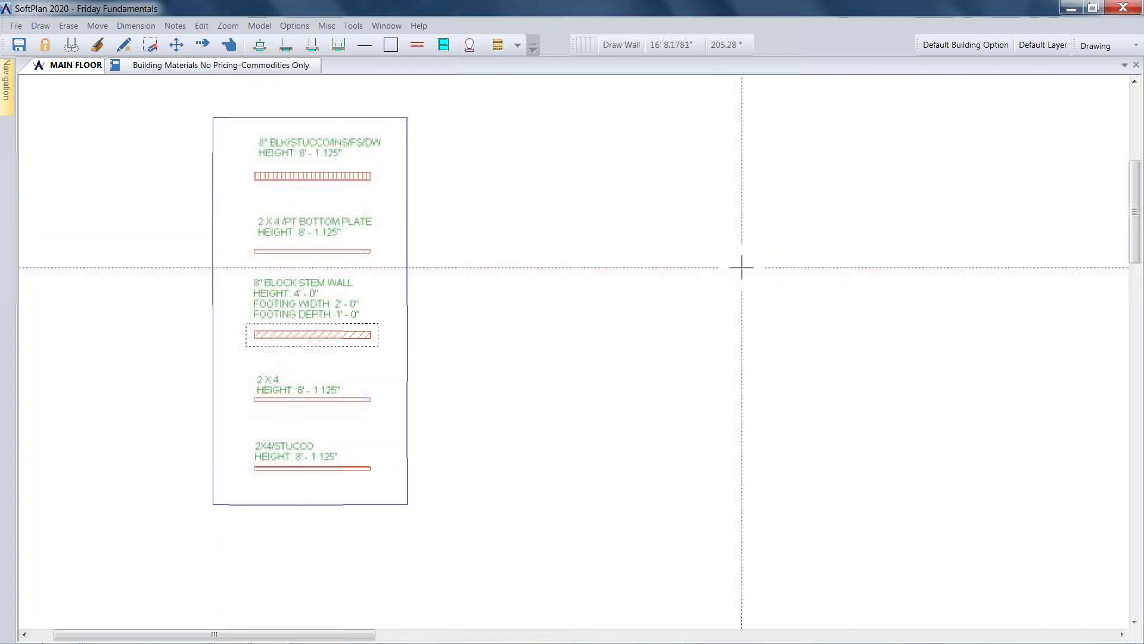
Step: Open the legend's 8" Blk/Stucco/Ins/FS/DW sample wall for editing and check its Common and SoftList settings
{"action": "scroll", "coordinate": [717, 296], "scroll_direction": "down", "scroll_amount": 4}
{"action": "mouse_move", "coordinate": [703, 319]}
{"action": "middle_mouse_down"}
{"action": "mouse_move", "coordinate": [652, 227]}
{"action": "mouse_move", "coordinate": [677, 184]}
{"action": "middle_mouse_up"}
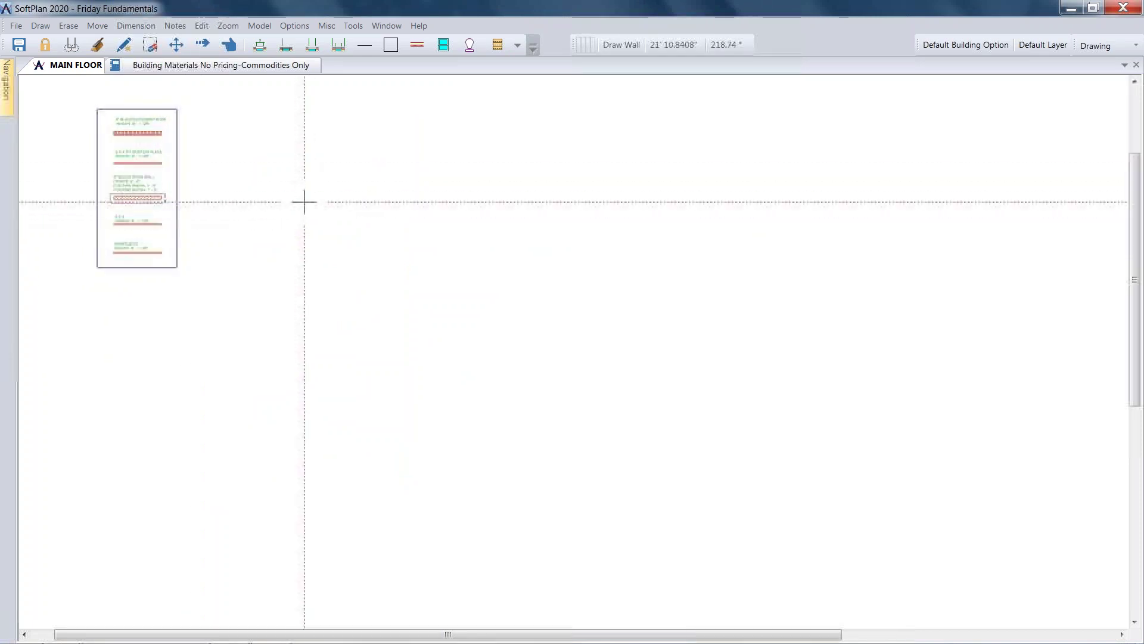
{"action": "left_click", "coordinate": [202, 26]}
{"action": "left_click", "coordinate": [228, 41]}
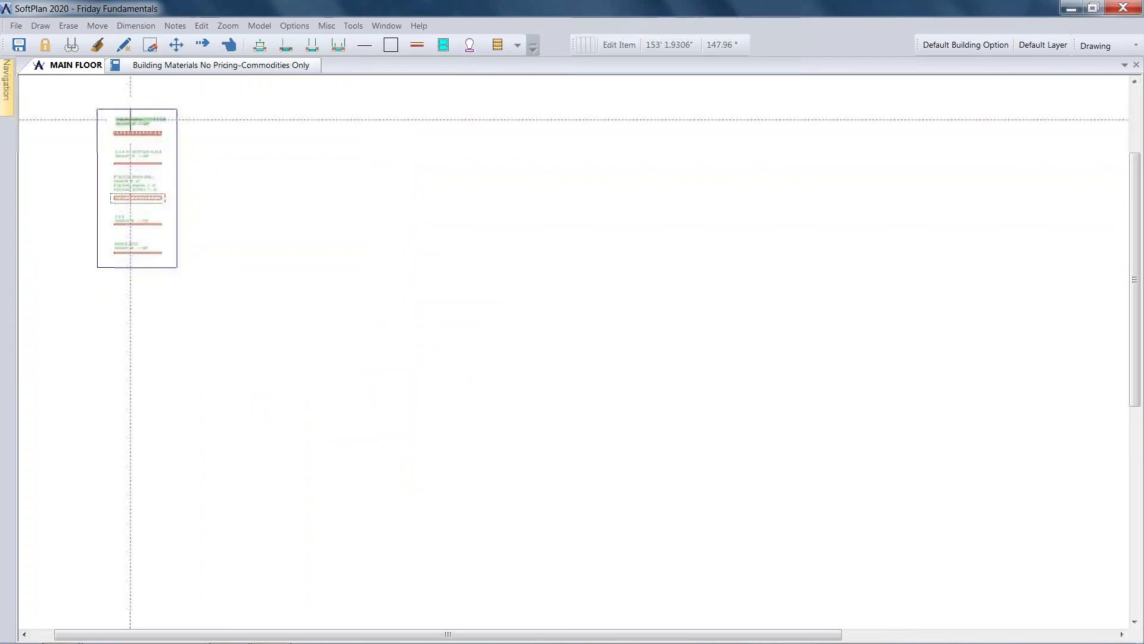
{"action": "left_click", "coordinate": [138, 122]}
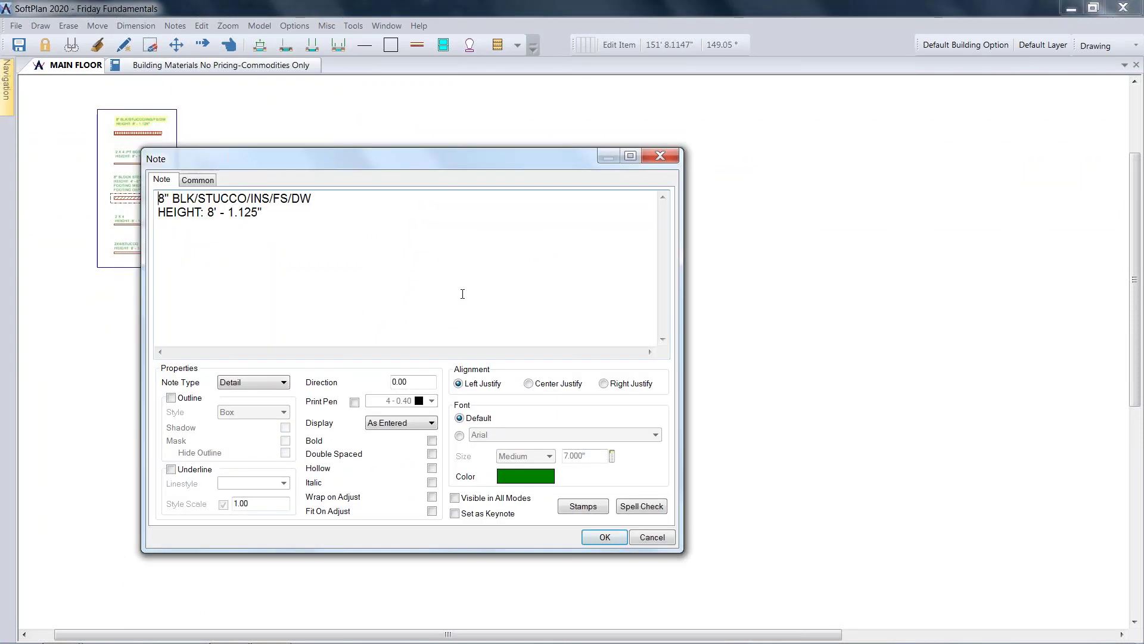
{"action": "left_click", "coordinate": [649, 154]}
{"action": "scroll", "coordinate": [121, 133], "scroll_direction": "up", "scroll_amount": 2}
{"action": "scroll", "coordinate": [573, 351], "scroll_direction": "up", "scroll_amount": 3}
{"action": "left_click", "coordinate": [608, 352]}
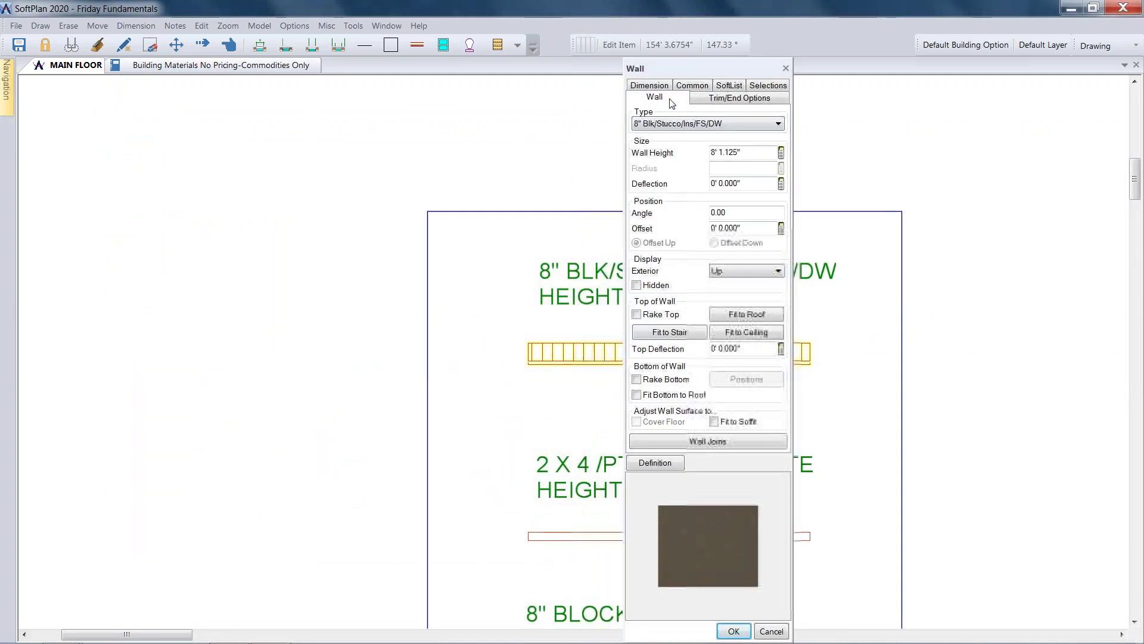
{"action": "left_click", "coordinate": [686, 85]}
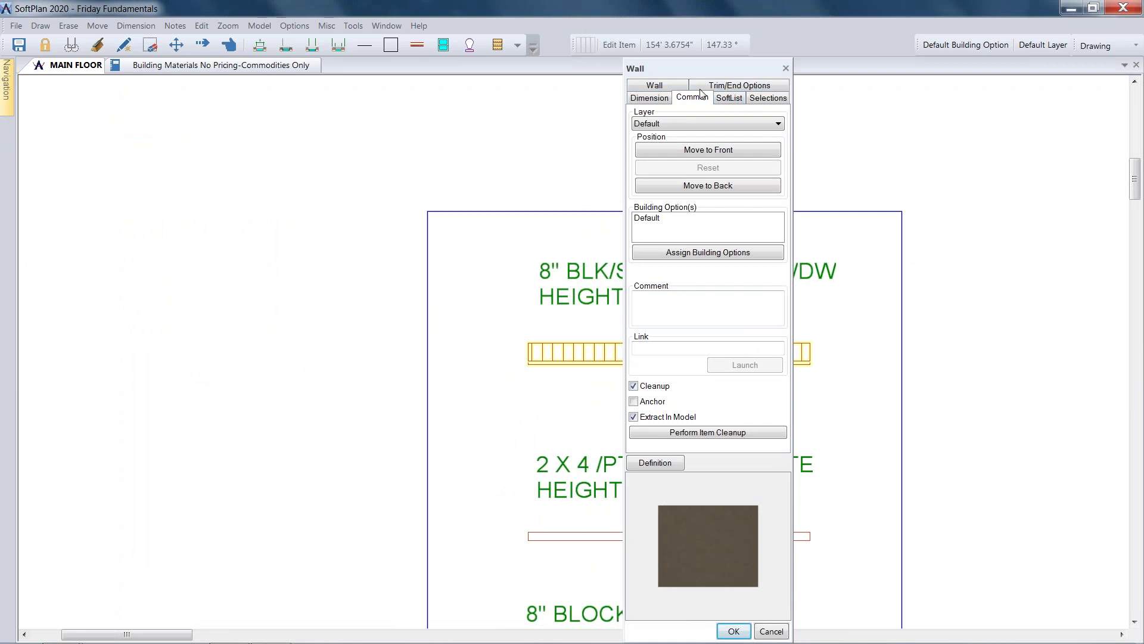
{"action": "left_click", "coordinate": [721, 98]}
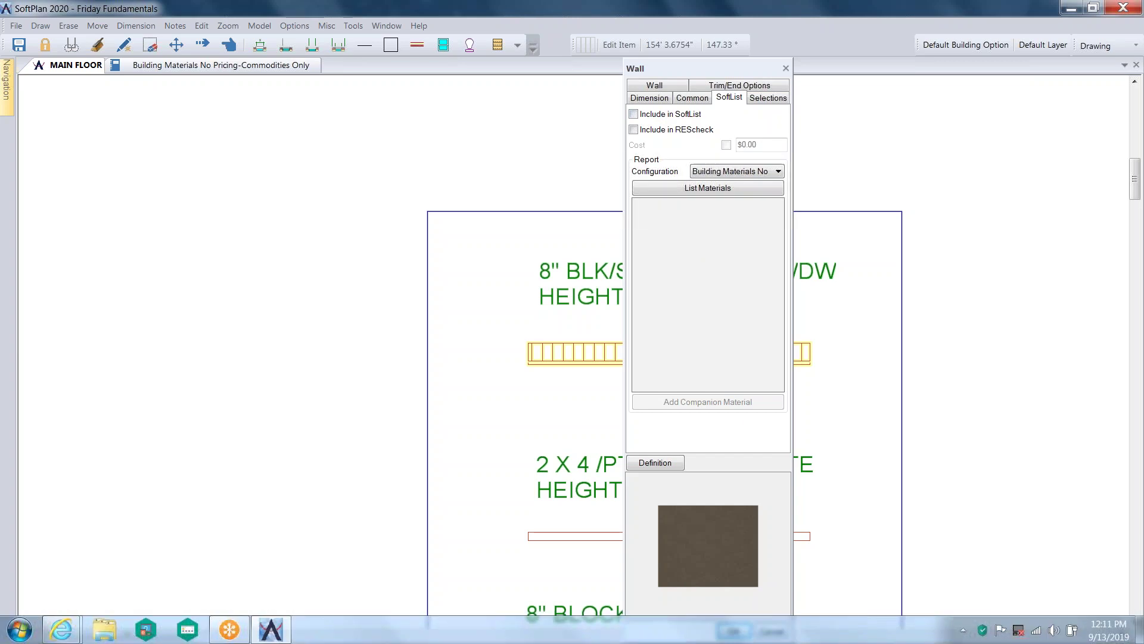
{"action": "left_click", "coordinate": [734, 632]}
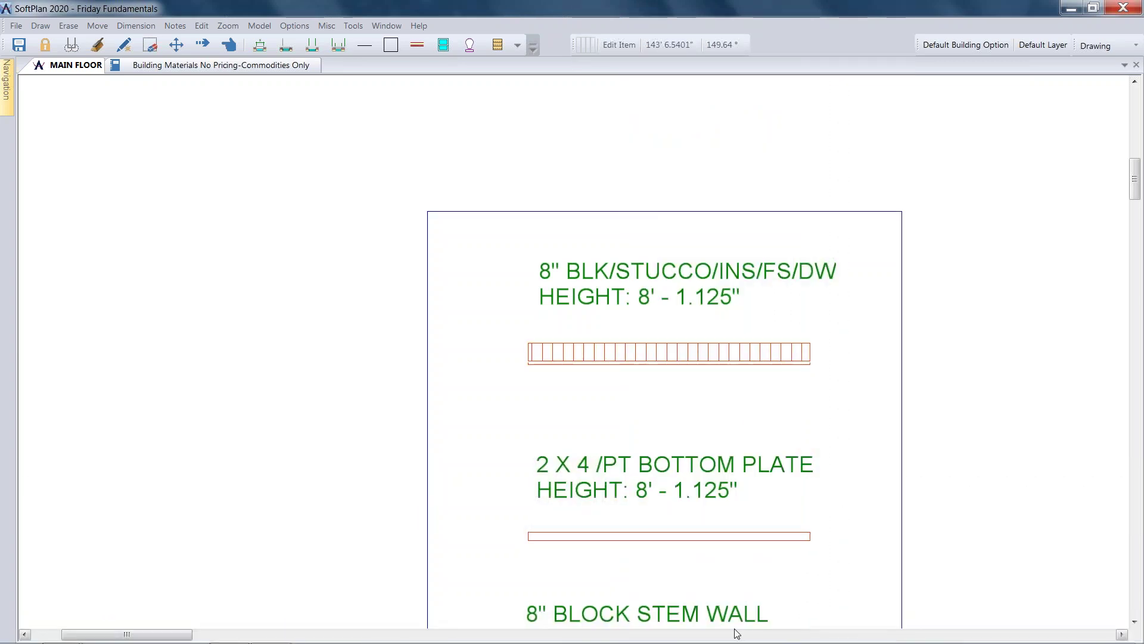
{"action": "scroll", "coordinate": [908, 492], "scroll_direction": "down", "scroll_amount": 1}
{"action": "scroll", "coordinate": [907, 491], "scroll_direction": "down", "scroll_amount": 2}
{"action": "middle_click_drag", "start_coordinate": [906, 490], "coordinate": [658, 272]}
{"action": "scroll", "coordinate": [686, 316], "scroll_direction": "down", "scroll_amount": 4}
{"action": "mouse_move", "coordinate": [686, 316]}
{"action": "middle_mouse_down"}
{"action": "mouse_move", "coordinate": [447, 306]}
{"action": "mouse_move", "coordinate": [368, 180]}
{"action": "middle_mouse_up"}
{"action": "scroll", "coordinate": [617, 299], "scroll_direction": "down", "scroll_amount": 1}
{"action": "middle_click_drag", "start_coordinate": [615, 307], "coordinate": [560, 261]}
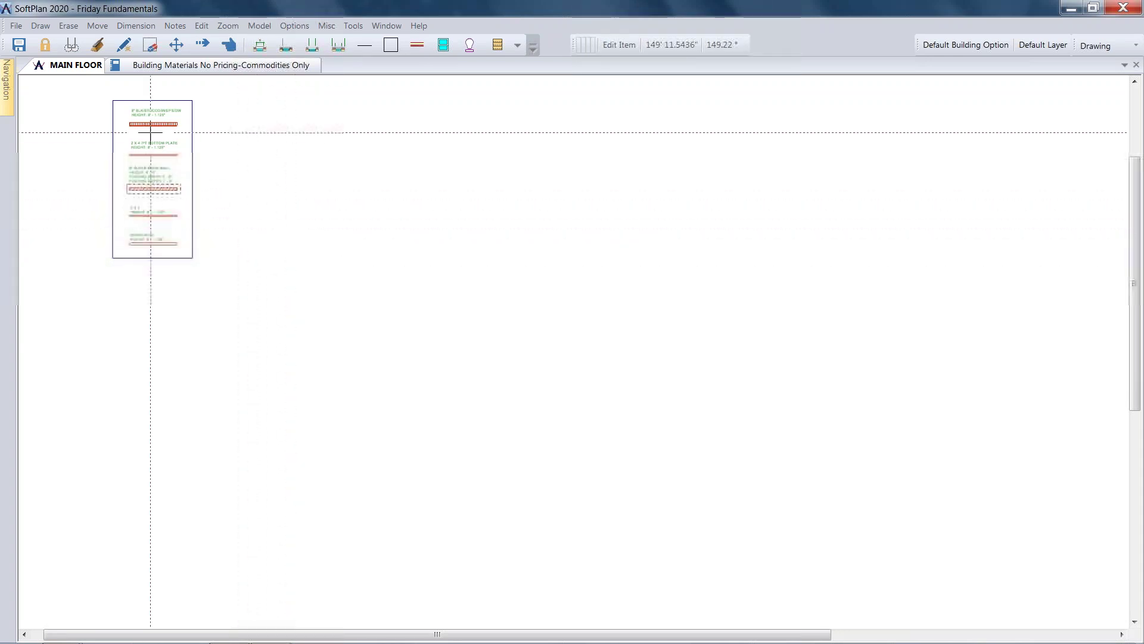
Step: Open the Block Dimensioning Chart floor plan drawing
{"action": "mouse_move", "coordinate": [6, 93]}
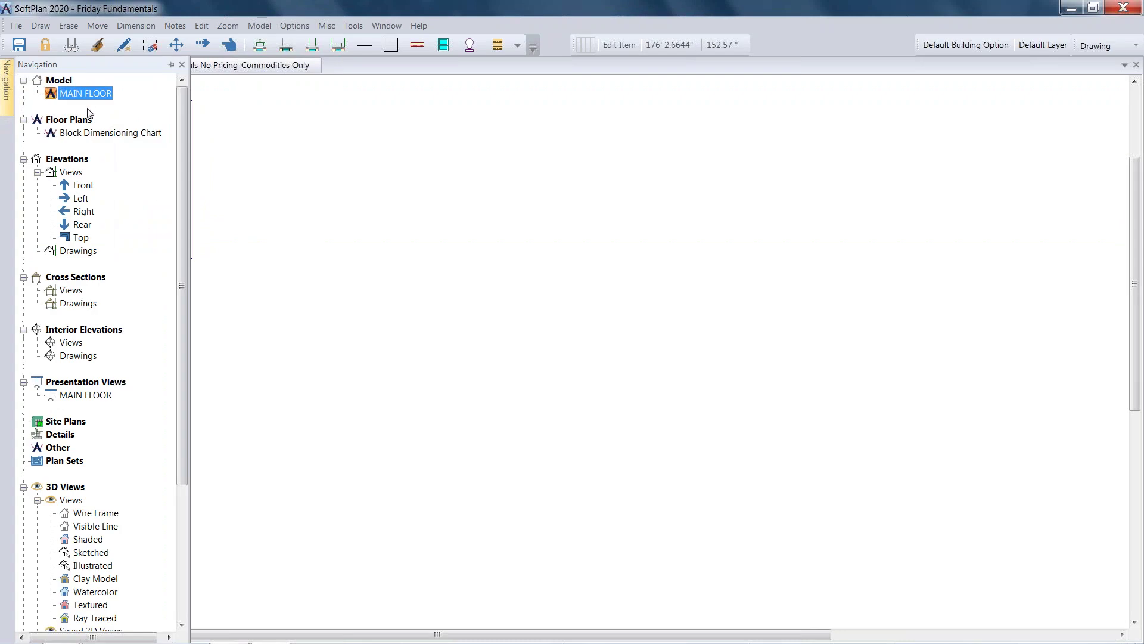
{"action": "mouse_move", "coordinate": [99, 137]}
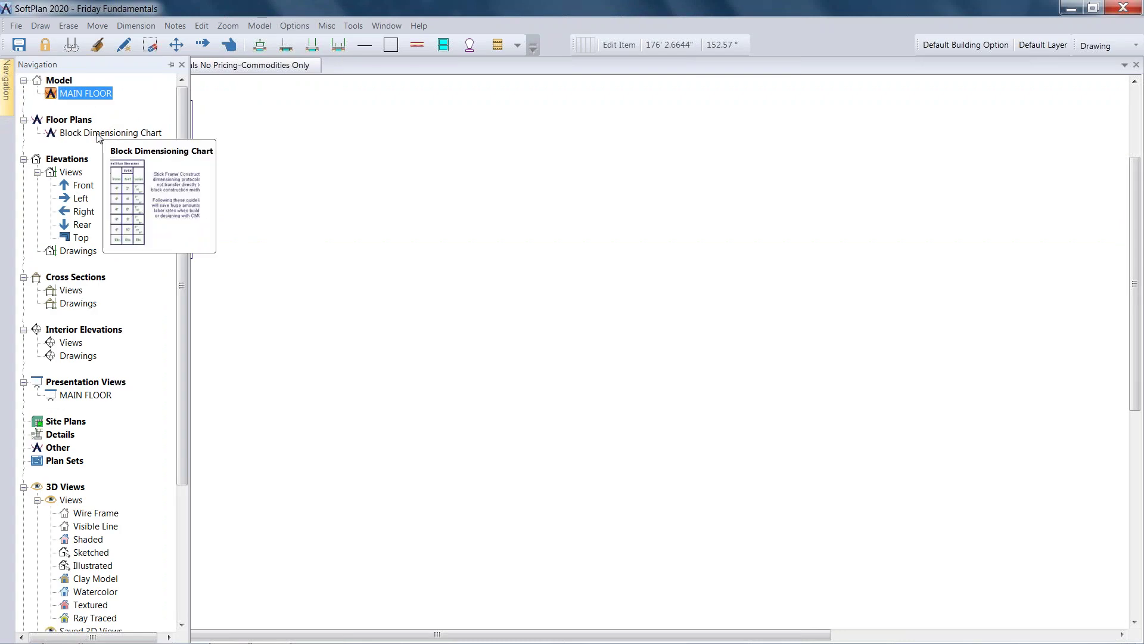
{"action": "left_click", "coordinate": [103, 134]}
{"action": "double_click", "coordinate": [104, 133]}
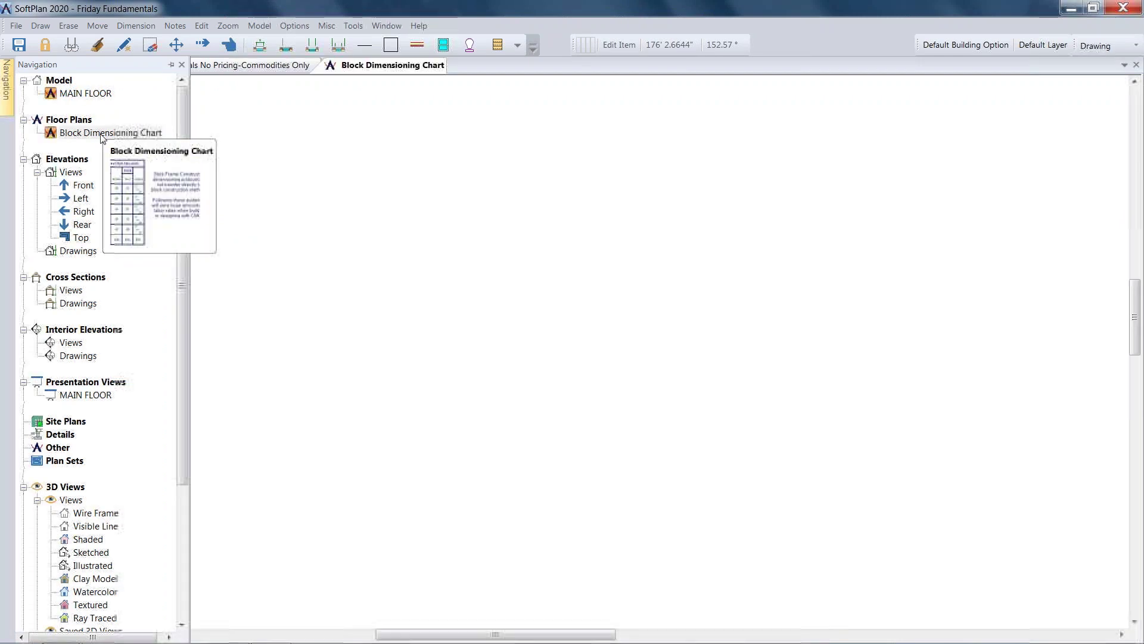
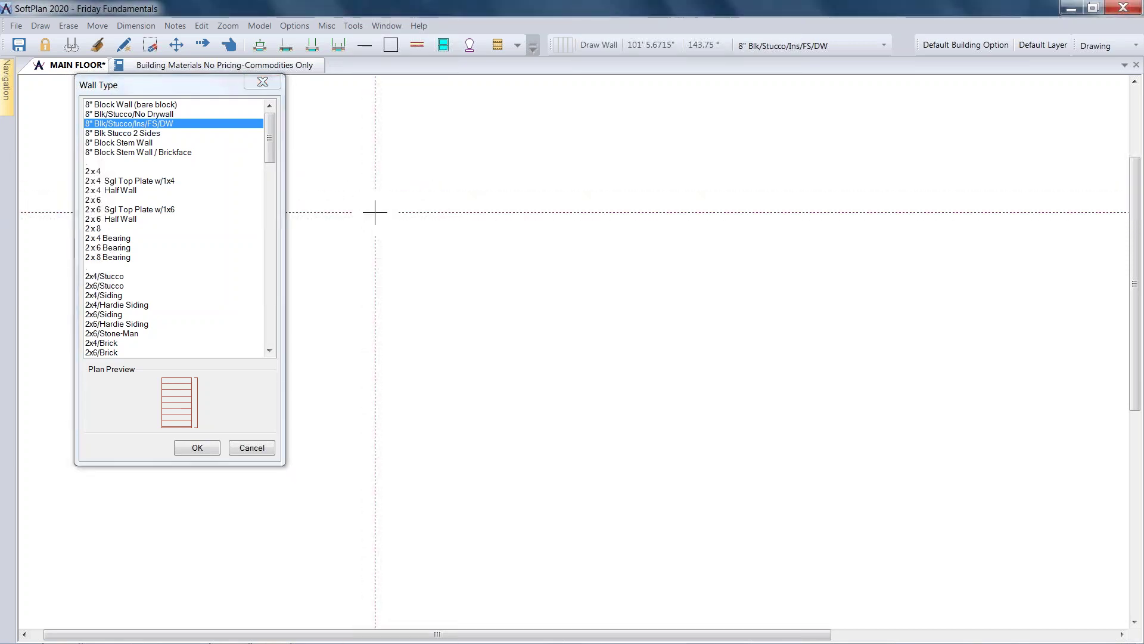
Step: Choose 8" Blk/Stucco/Ins/FS/DW as the wall type for drawing on the main floor
{"action": "left_click", "coordinate": [196, 448]}
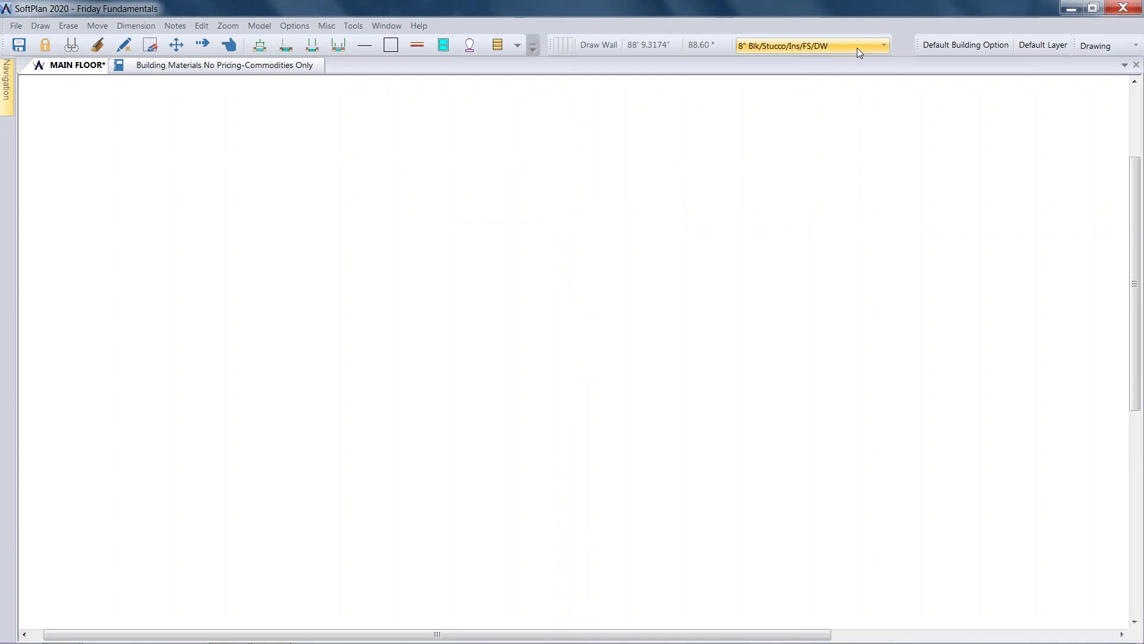
{"action": "left_click", "coordinate": [882, 46]}
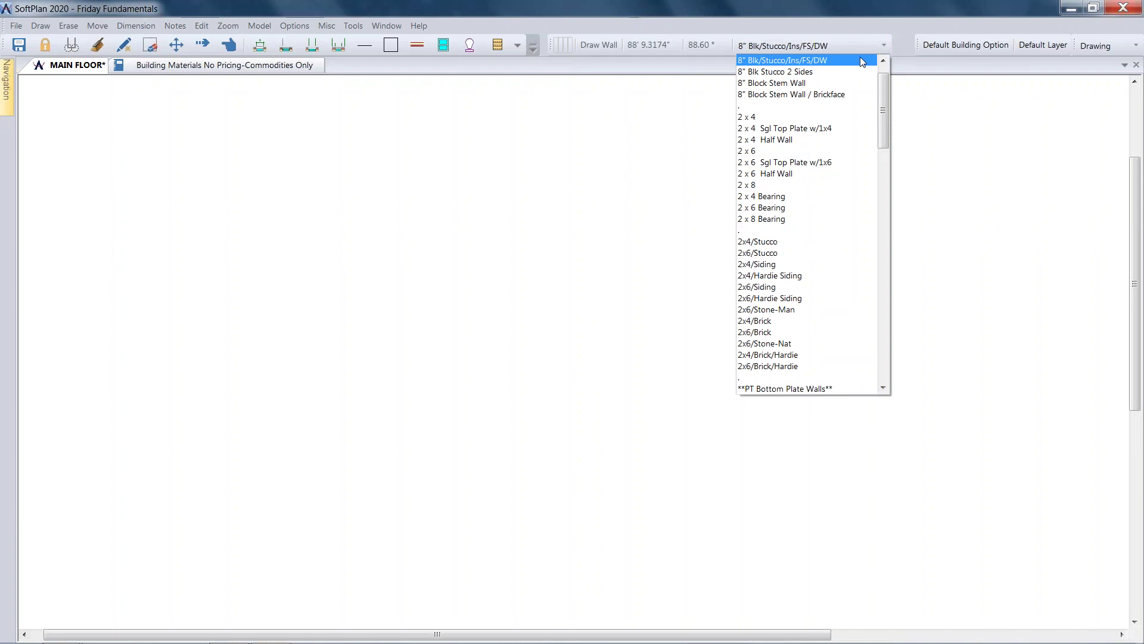
{"action": "left_click", "coordinate": [861, 60]}
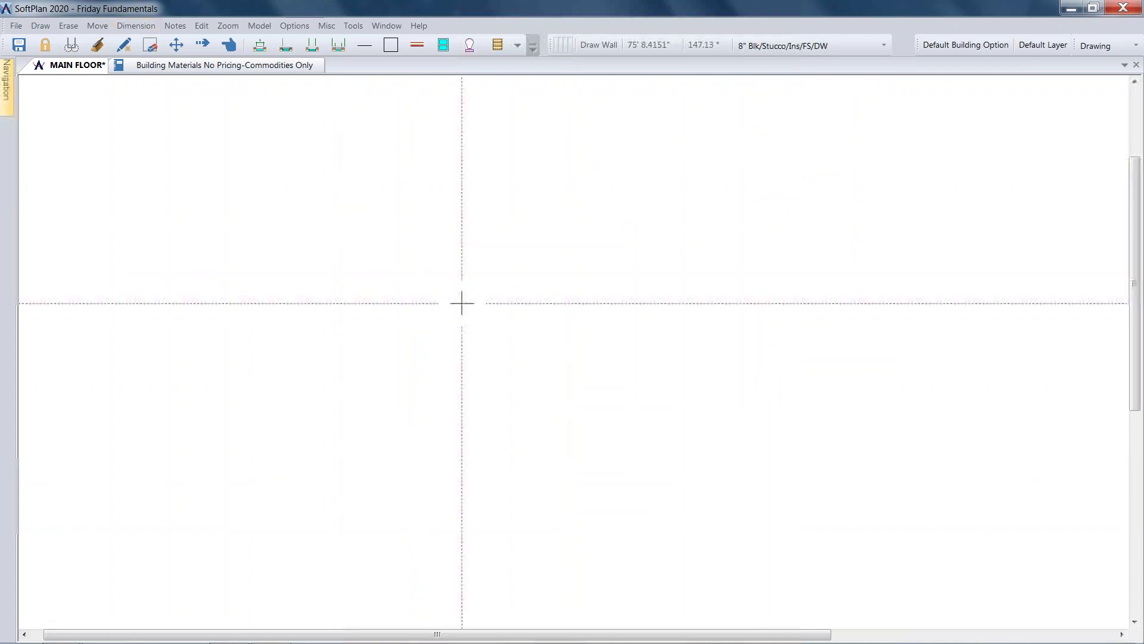
{"action": "right_click", "coordinate": [480, 278]}
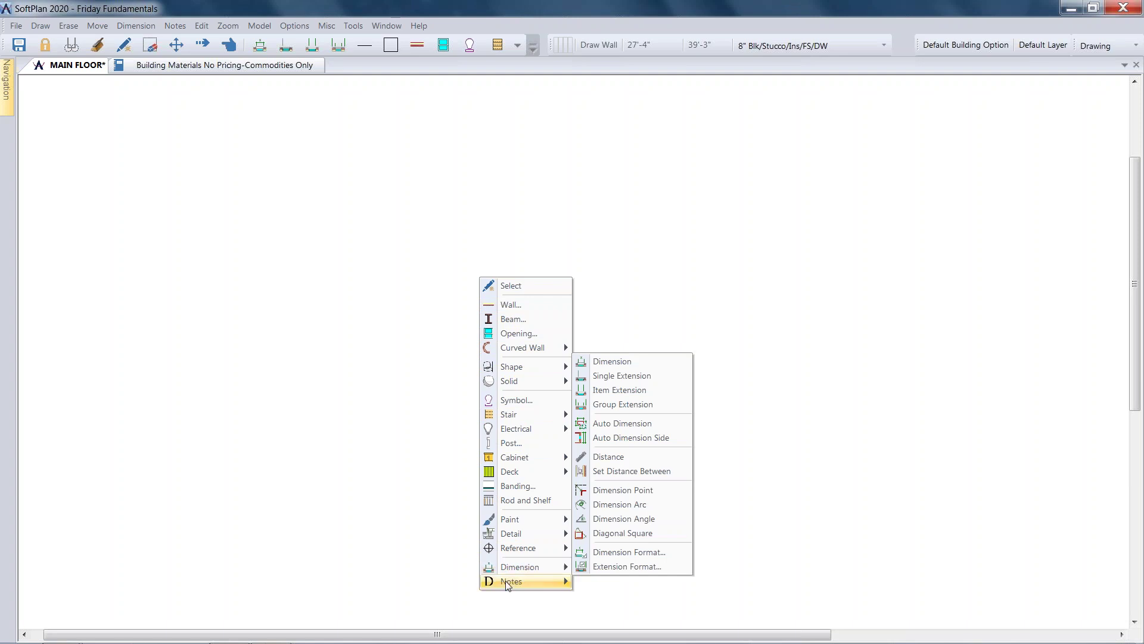
{"action": "mouse_move", "coordinate": [506, 582]}
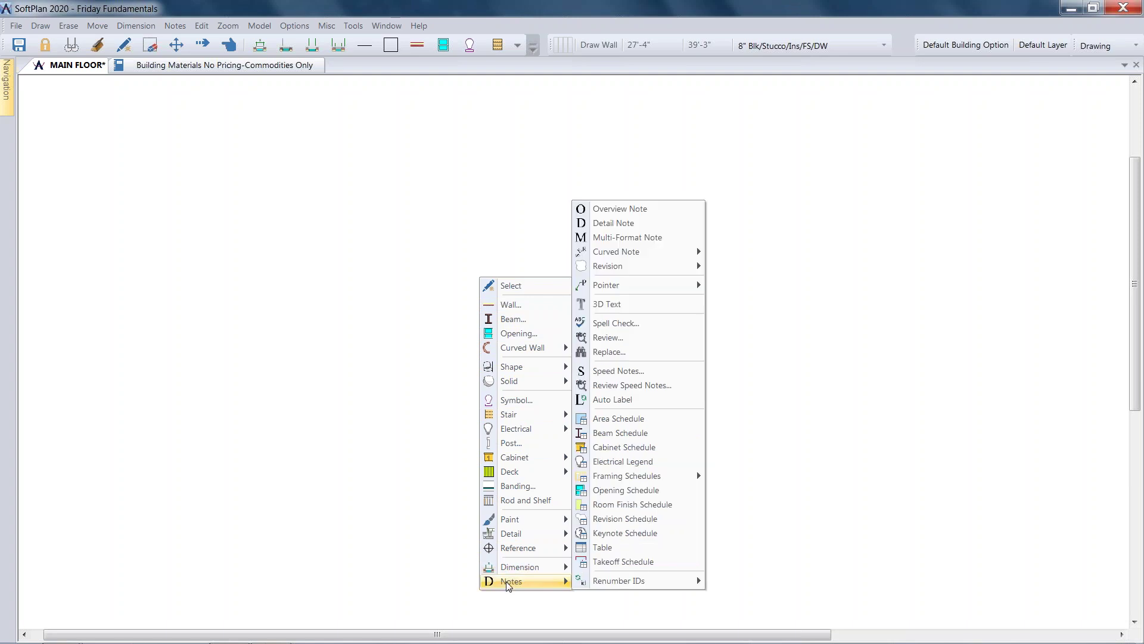
{"action": "left_click", "coordinate": [465, 196]}
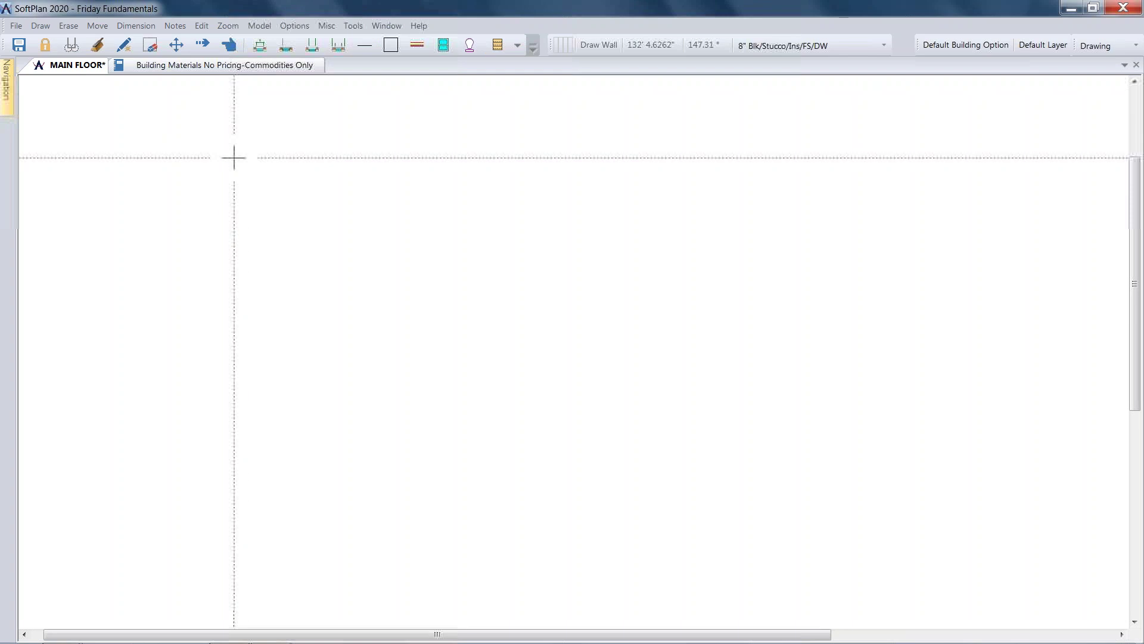
{"action": "left_click", "coordinate": [201, 26]}
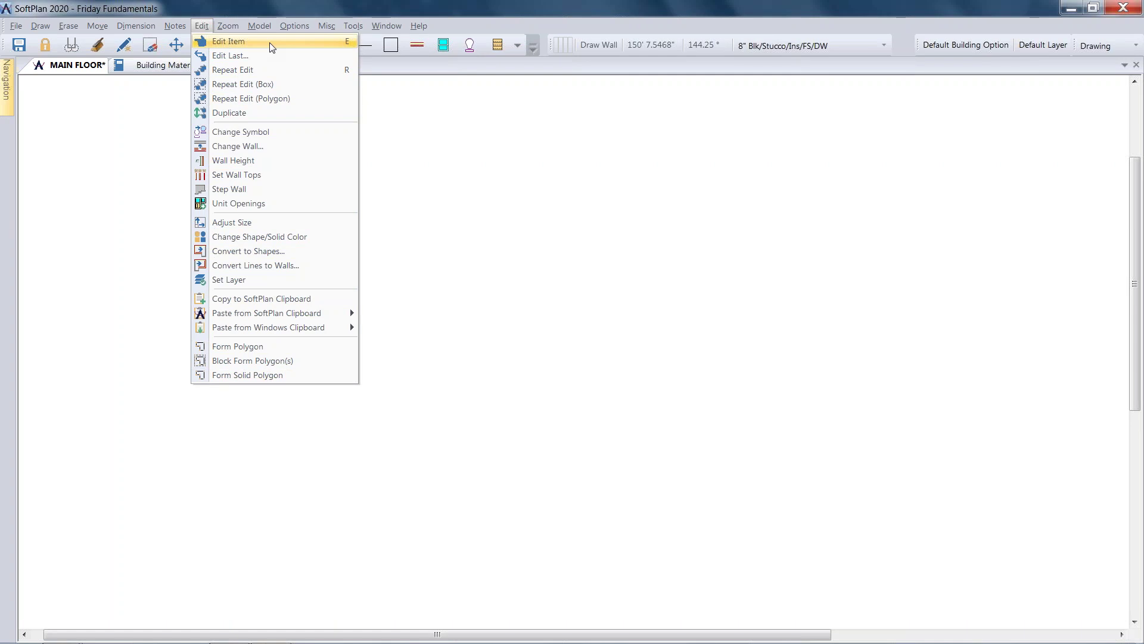
{"action": "left_click", "coordinate": [391, 107]}
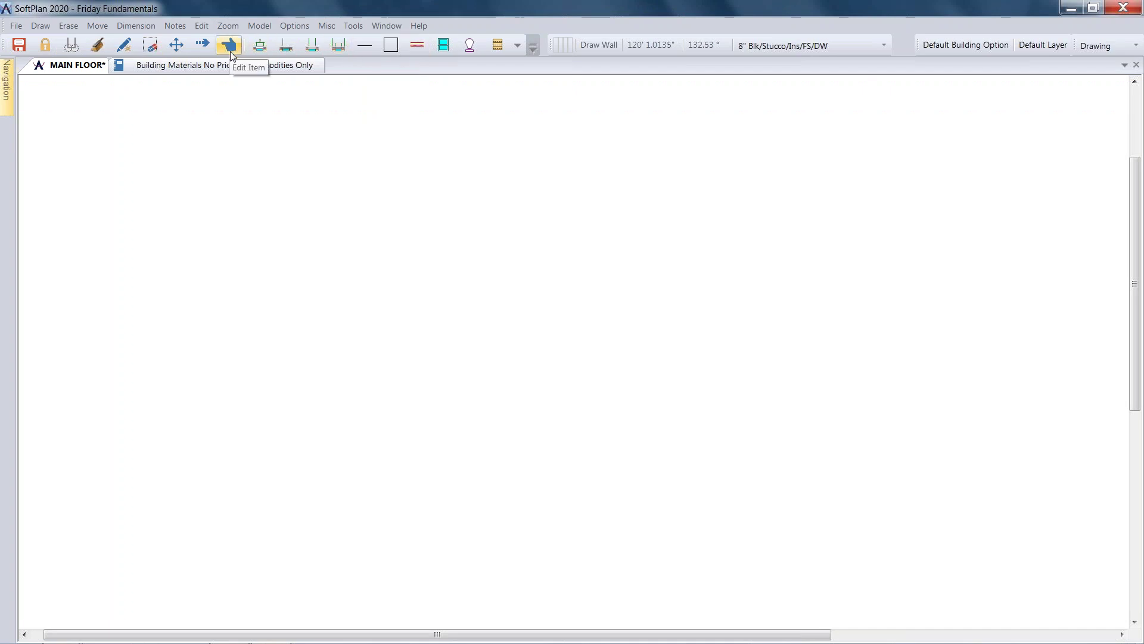
{"action": "left_click", "coordinate": [201, 27]}
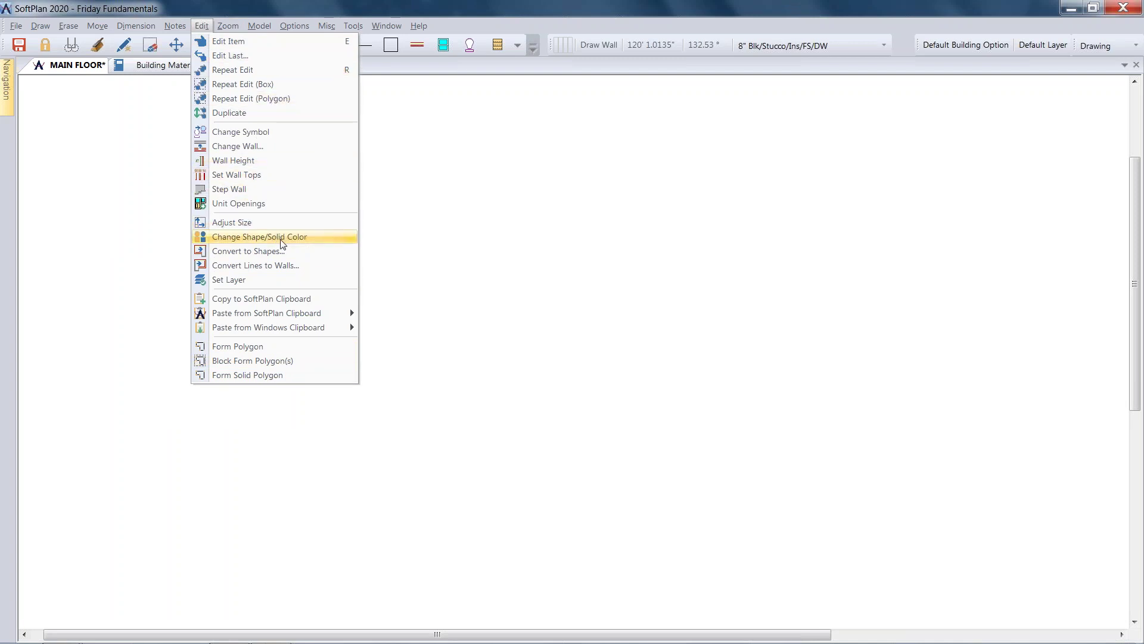
{"action": "left_click", "coordinate": [448, 192]}
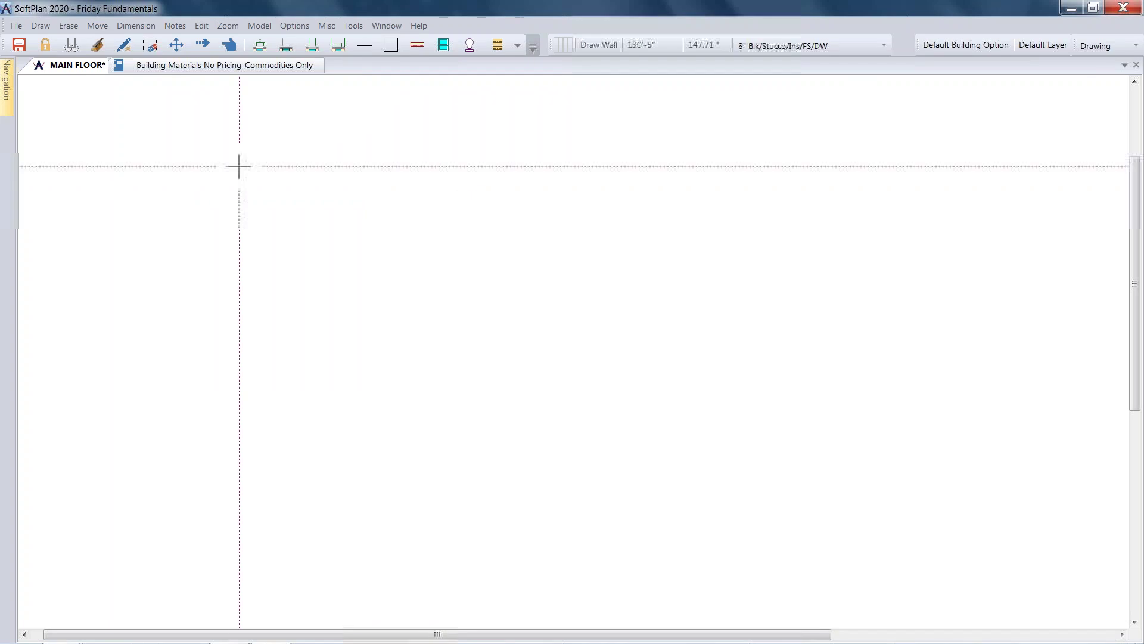
{"action": "left_click", "coordinate": [387, 28]}
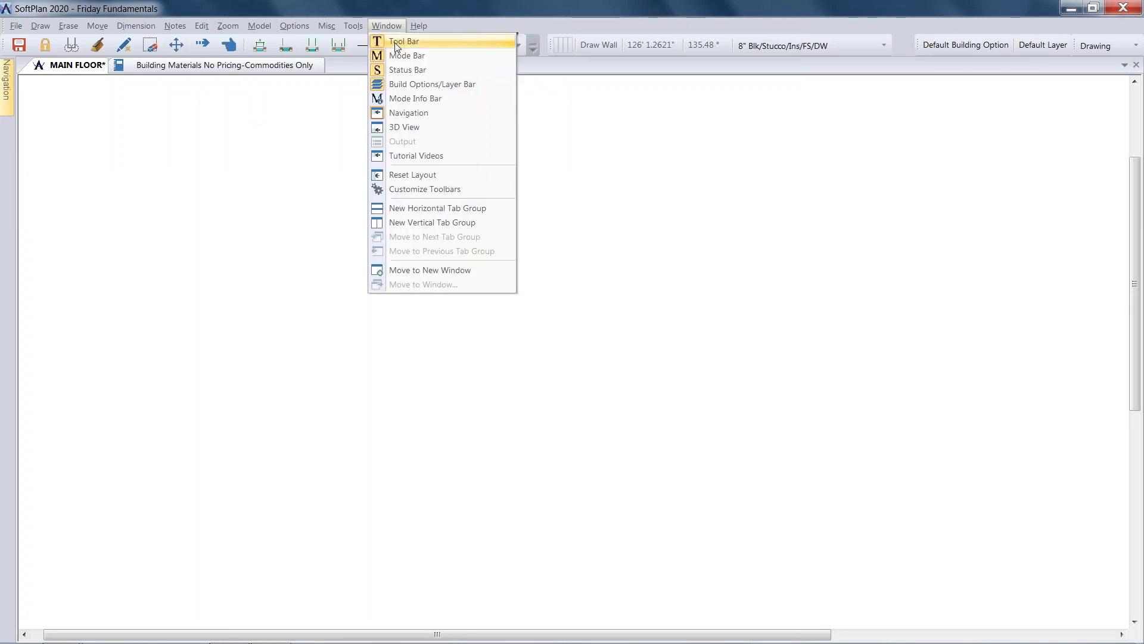
{"action": "left_click", "coordinate": [269, 166]}
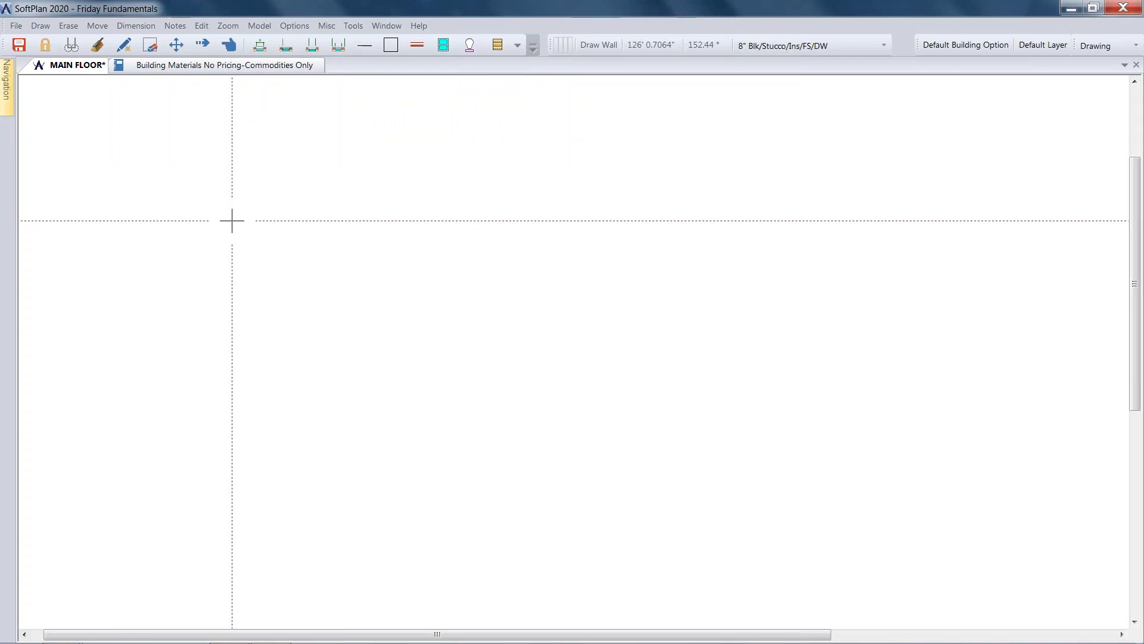
{"action": "left_click", "coordinate": [203, 26]}
{"action": "mouse_move", "coordinate": [258, 27]}
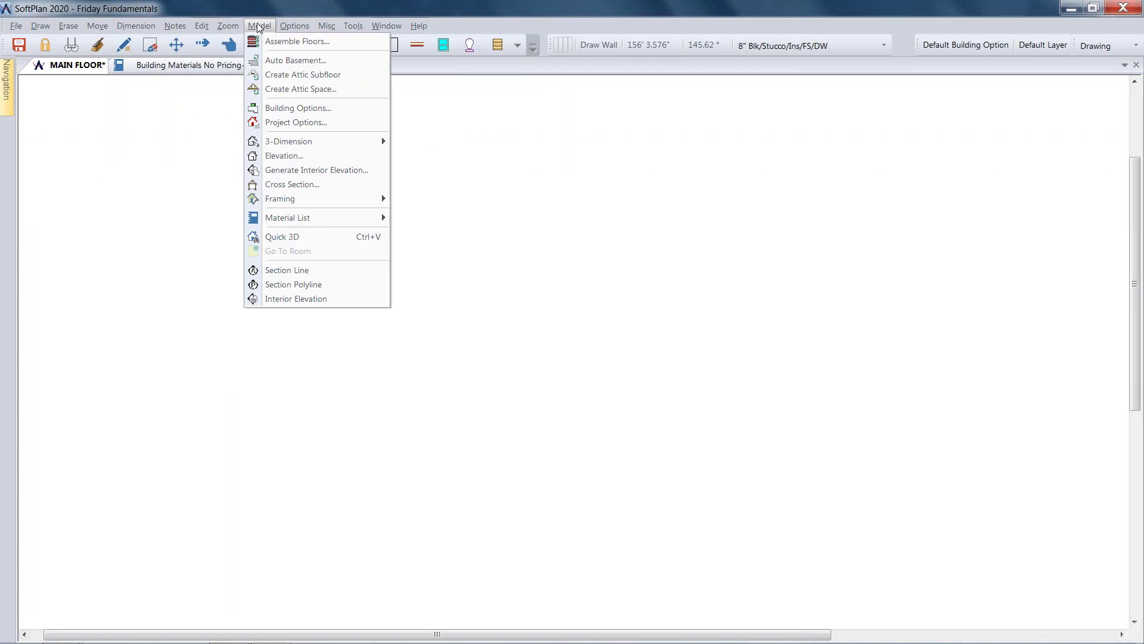
{"action": "left_click", "coordinate": [204, 153]}
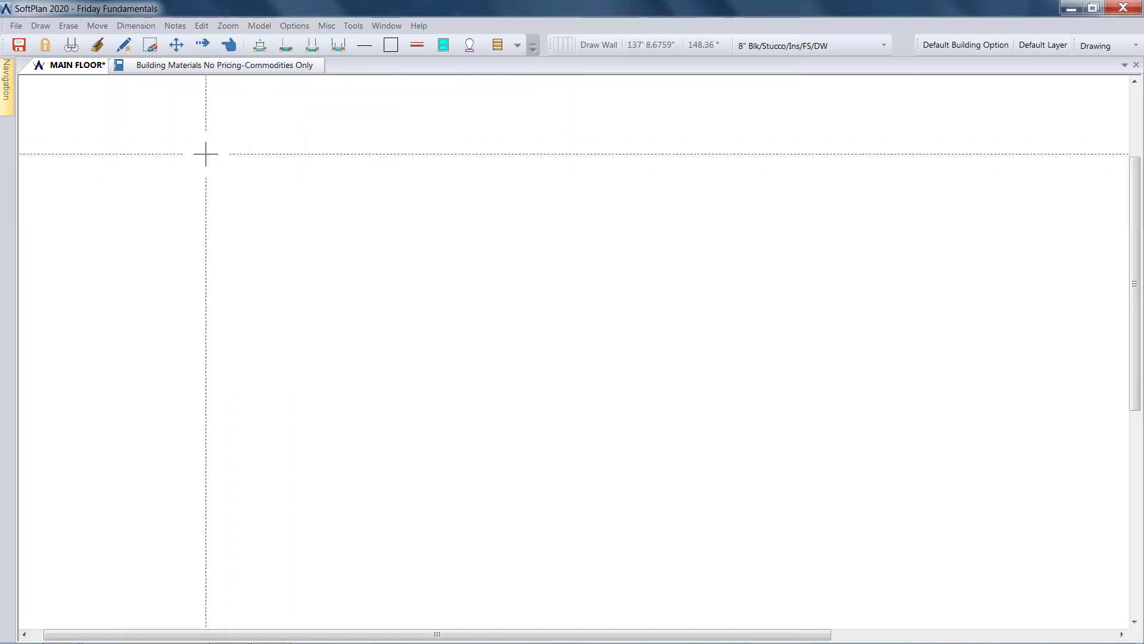
Step: Start the exterior outline in 8" Blk/Stucco/Ins/FS/DW with an upper wall about 57'-11" long and a perpendicular east wall about 52'-8" down
{"action": "left_click", "coordinate": [43, 26]}
{"action": "left_click", "coordinate": [73, 59]}
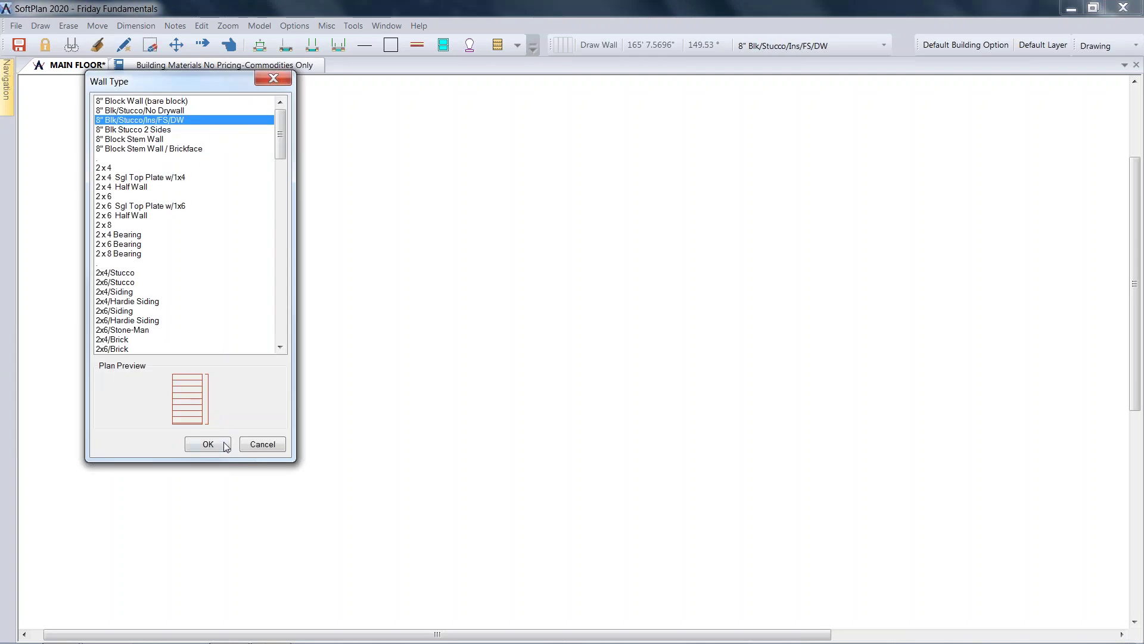
{"action": "left_click", "coordinate": [219, 445]}
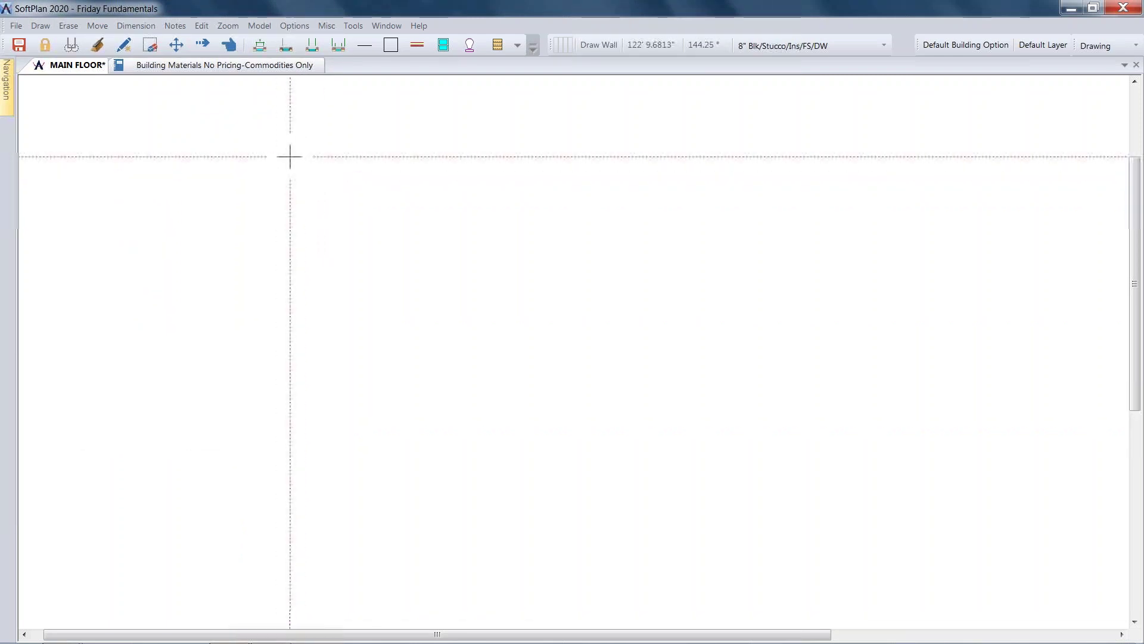
{"action": "left_click", "coordinate": [286, 159]}
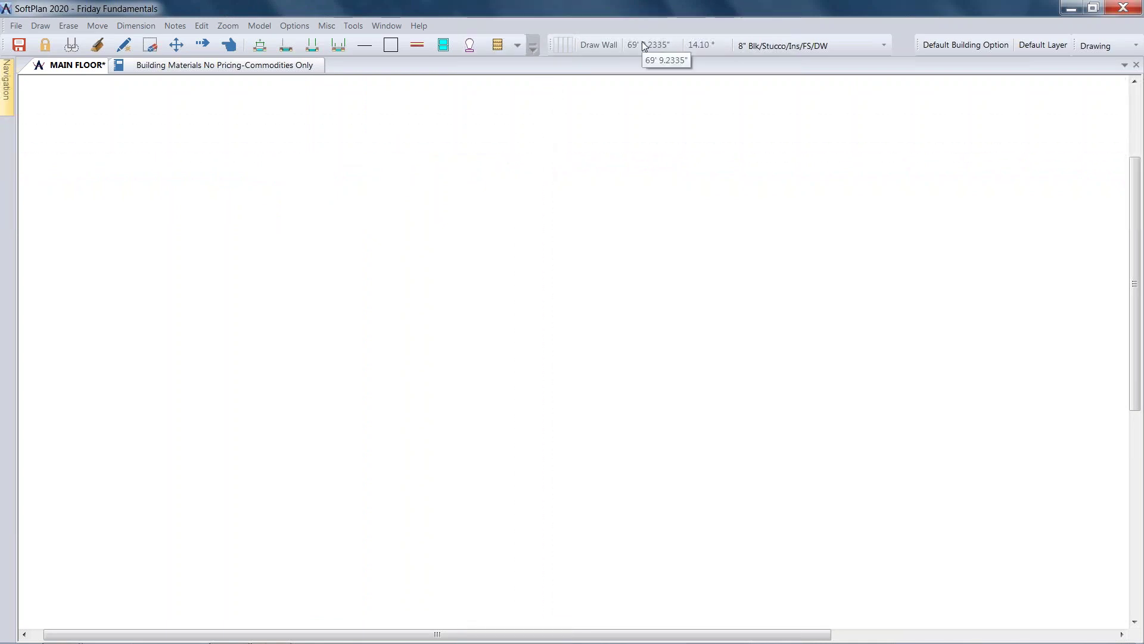
{"action": "scroll", "coordinate": [576, 286], "scroll_direction": "up", "scroll_amount": 1}
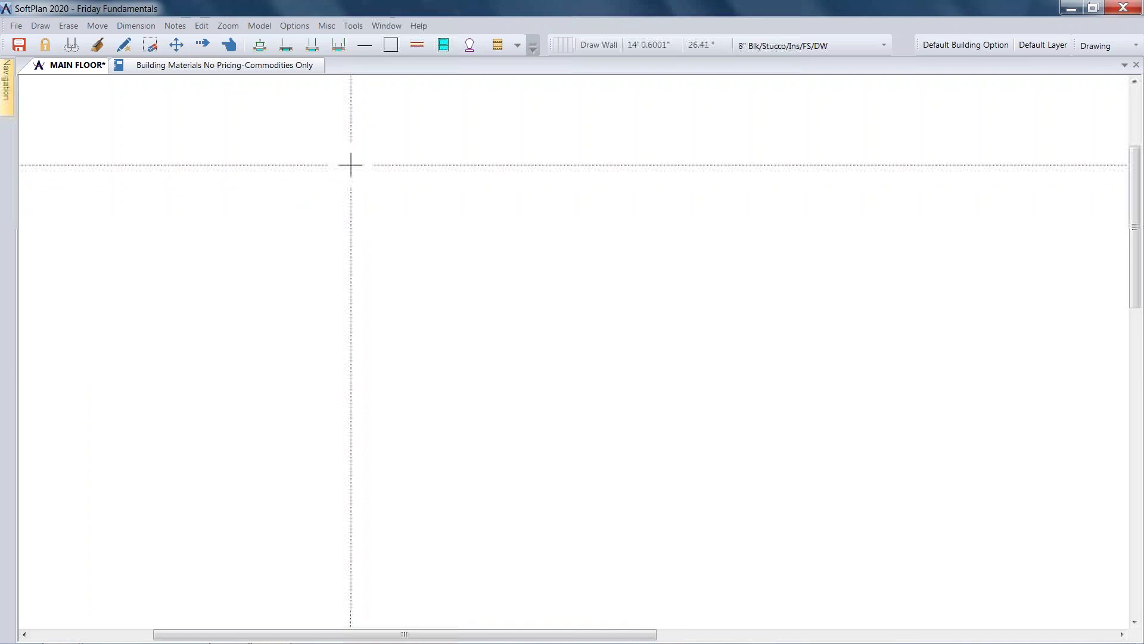
{"action": "left_click", "coordinate": [312, 165]}
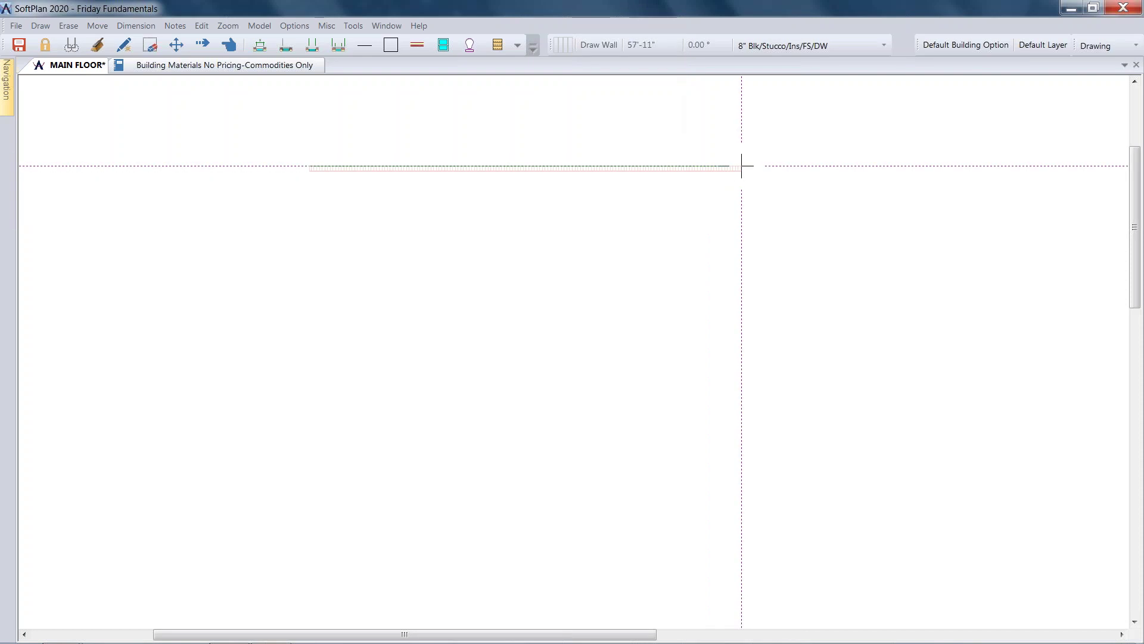
{"action": "left_click", "coordinate": [742, 166]}
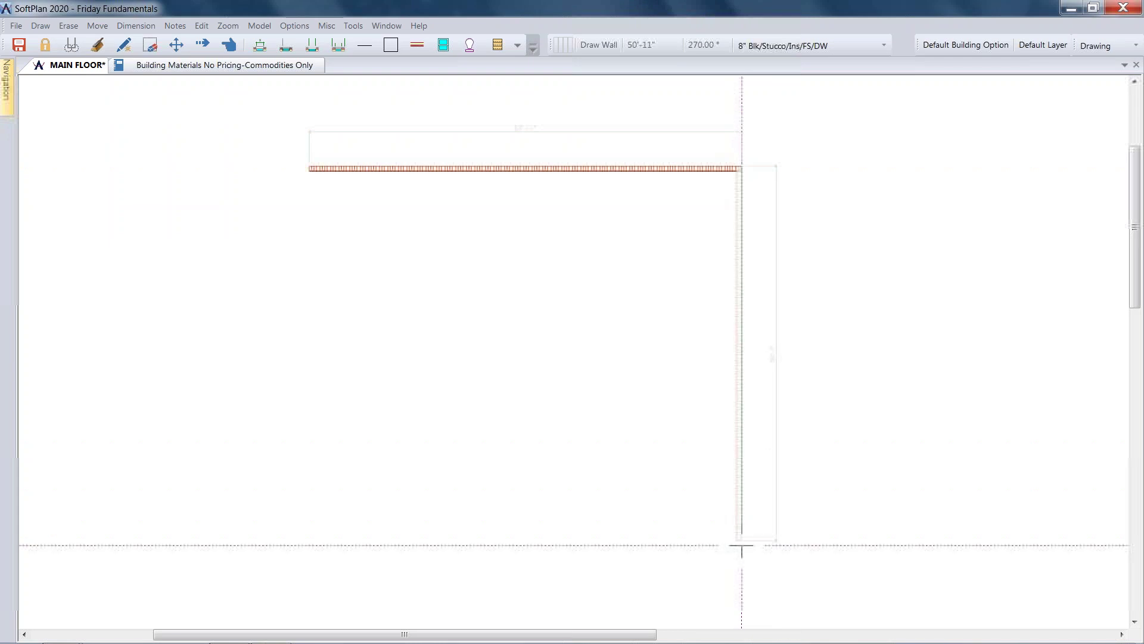
{"action": "left_click", "coordinate": [741, 558]}
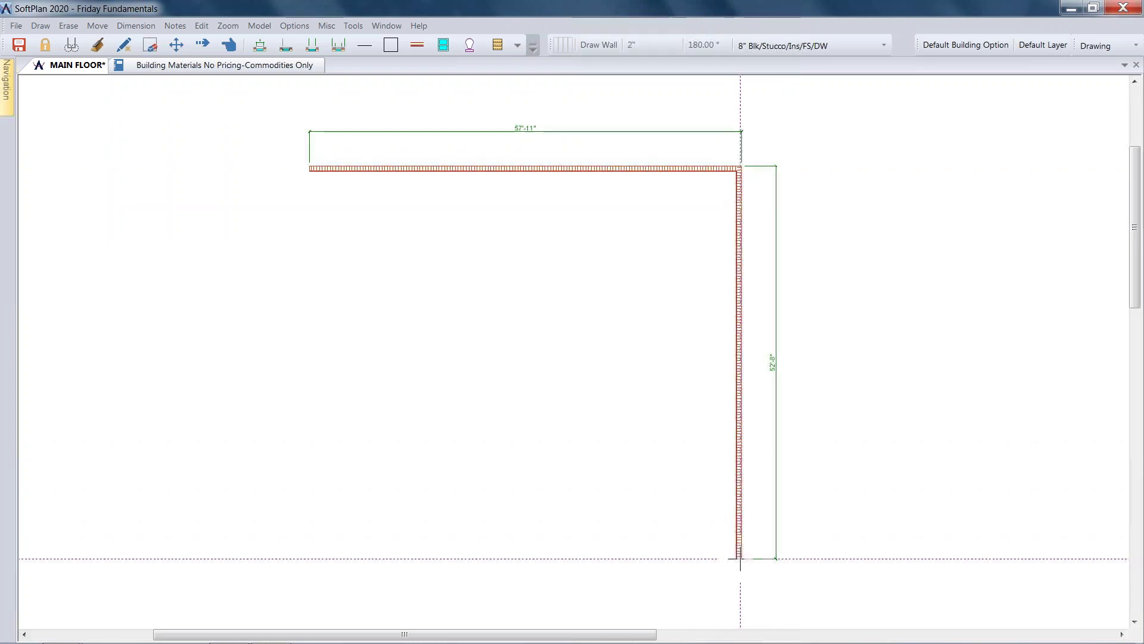
Step: Continue the exterior walls in steps: west about 34'-6", up 8'-5", west 13'-7", up 10'-4" and west 25'-9"
{"action": "left_click", "coordinate": [485, 558]}
{"action": "left_click", "coordinate": [485, 495]}
{"action": "left_click", "coordinate": [383, 495]}
{"action": "left_click", "coordinate": [383, 419]}
{"action": "left_click", "coordinate": [192, 418]}
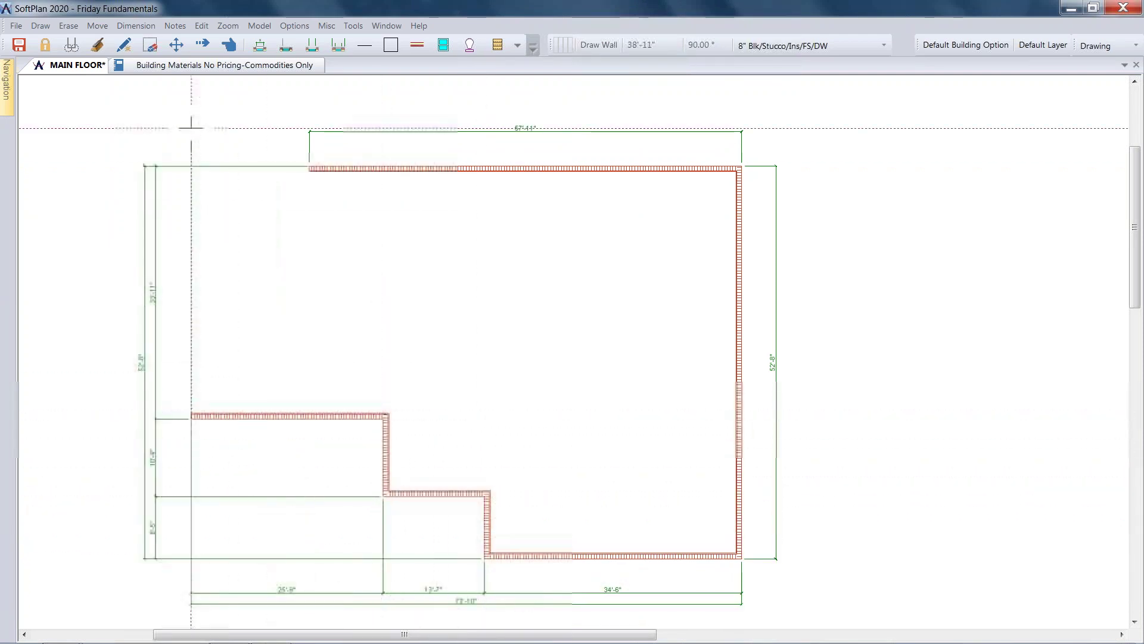
Step: Close the exterior outline with walls about 40'-6" up, 15'-11" across and 6'-7" down to the starting corner
{"action": "left_click", "coordinate": [192, 117]}
{"action": "left_click", "coordinate": [309, 117]}
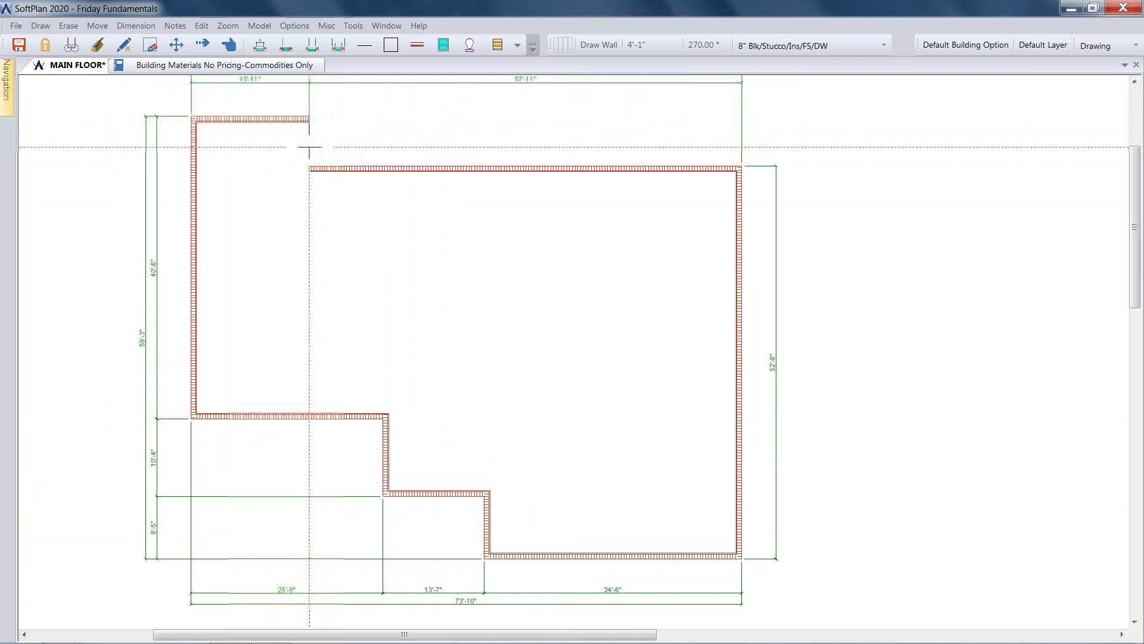
{"action": "left_click", "coordinate": [309, 169]}
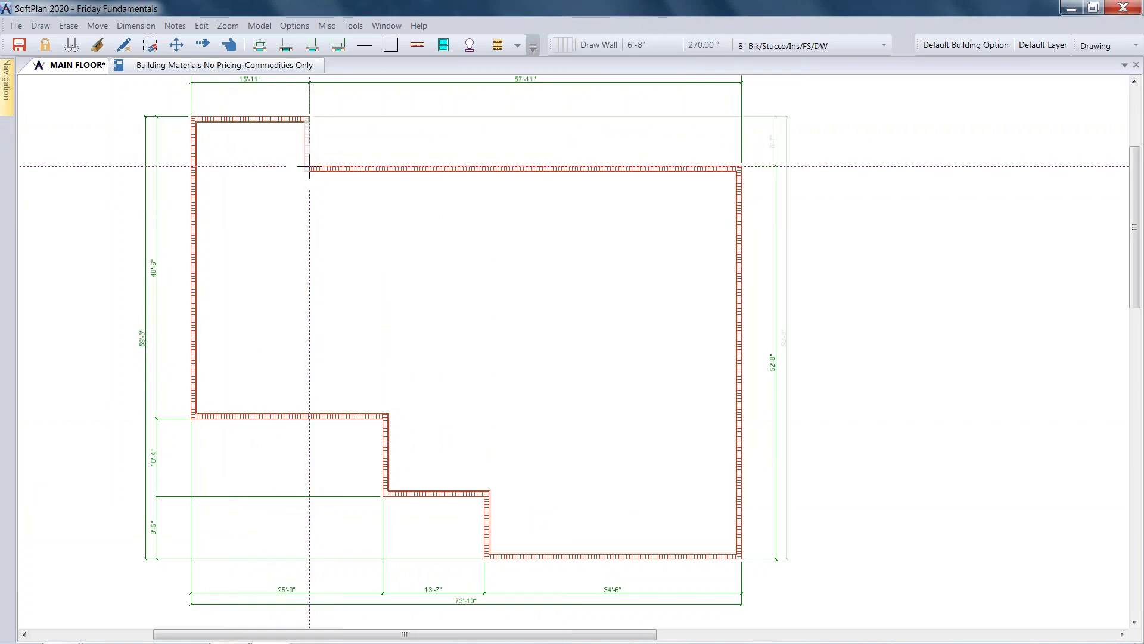
{"action": "middle_click", "coordinate": [412, 308]}
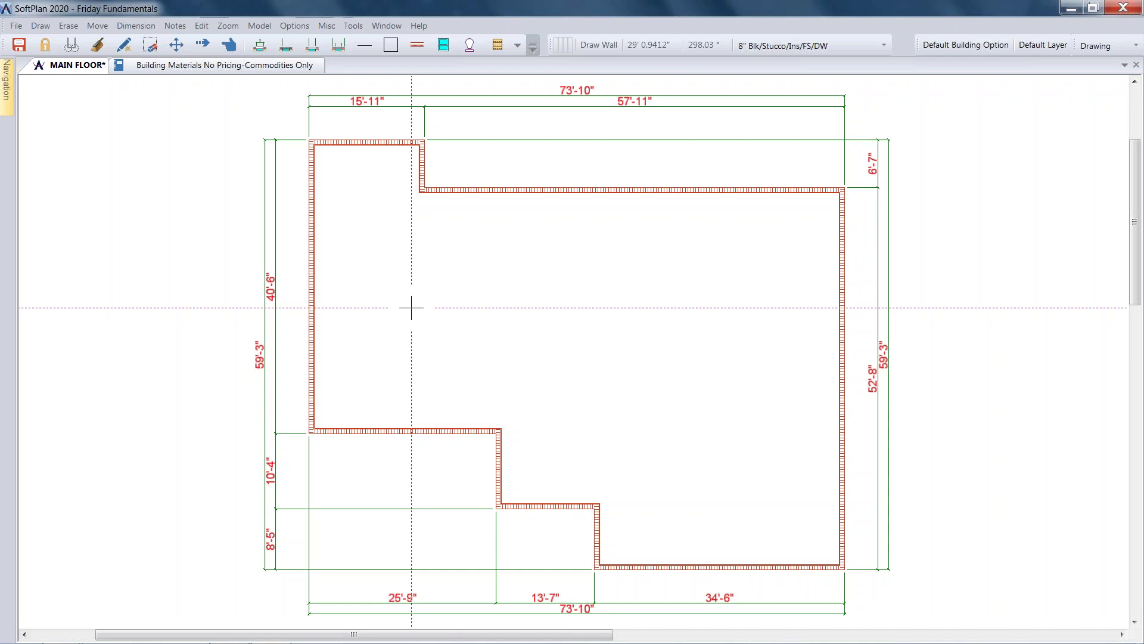
{"action": "left_click", "coordinate": [326, 26]}
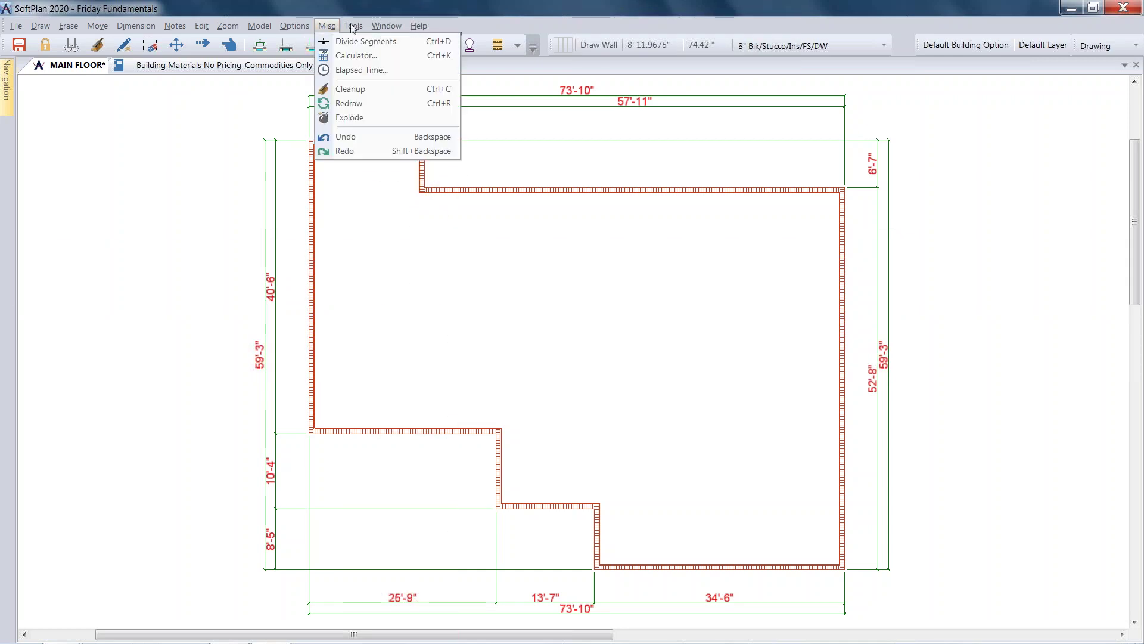
{"action": "mouse_move", "coordinate": [298, 26]}
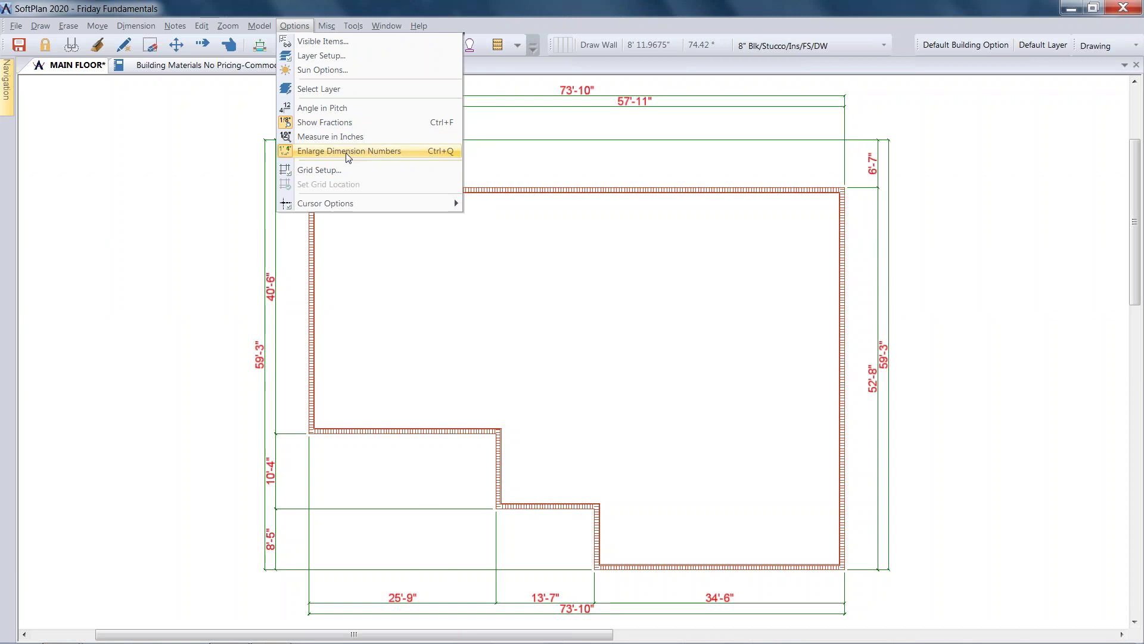
{"action": "left_click", "coordinate": [571, 180]}
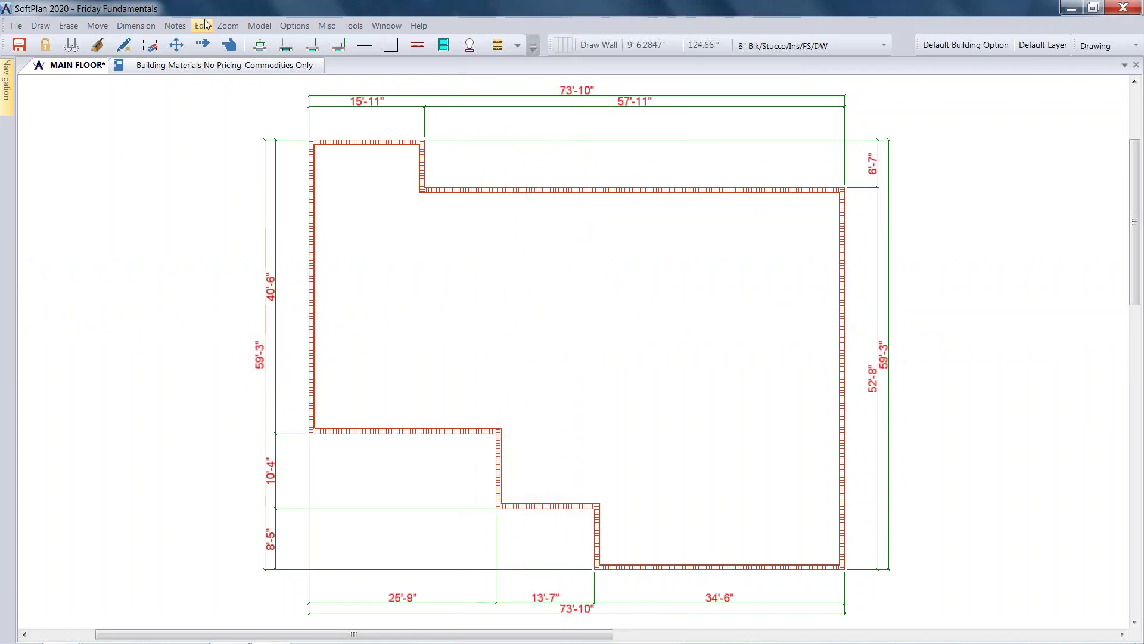
{"action": "right_click", "coordinate": [579, 89]}
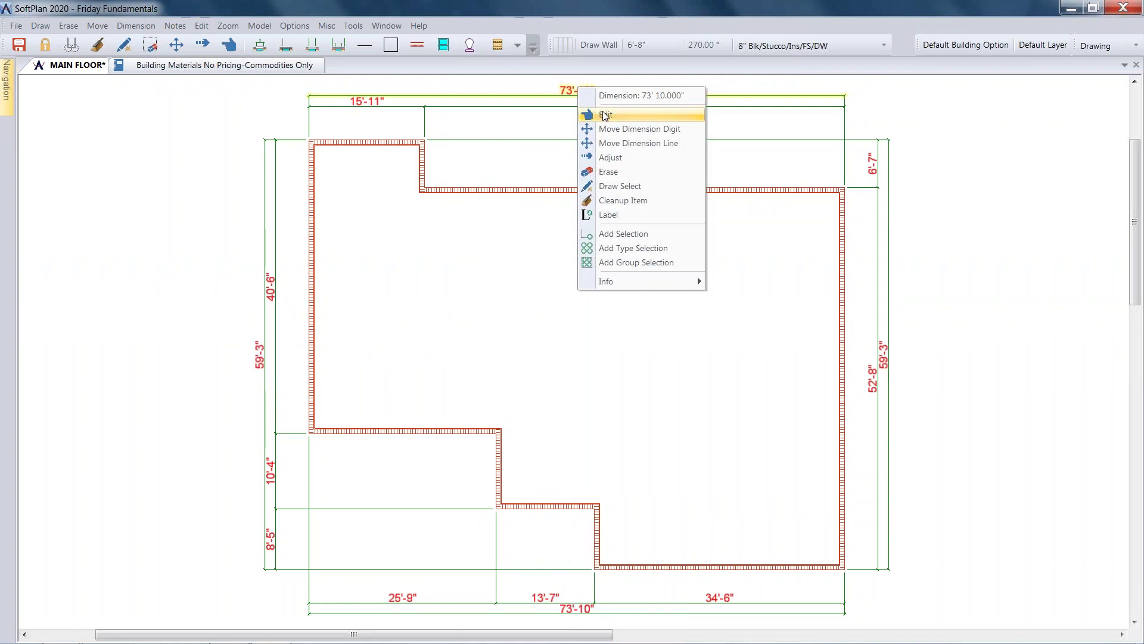
{"action": "left_click", "coordinate": [202, 205]}
Step: Open the overall width dimension above the plan for editing and enter 68'8" as its new length
{"action": "left_click", "coordinate": [202, 26]}
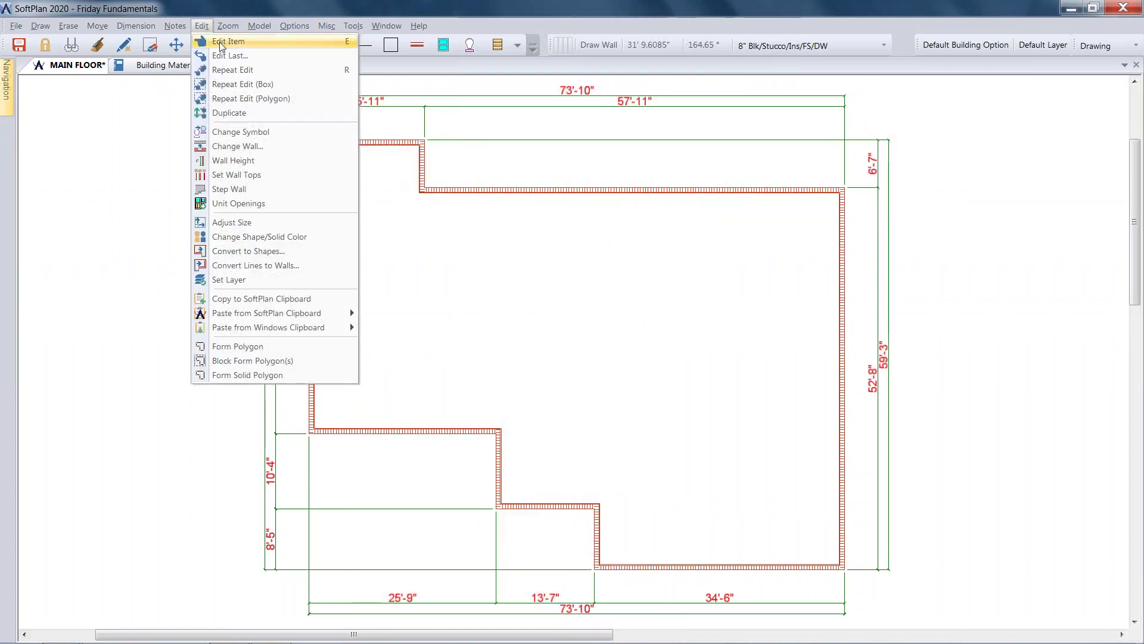
{"action": "left_click", "coordinate": [221, 41]}
{"action": "left_click", "coordinate": [569, 95]}
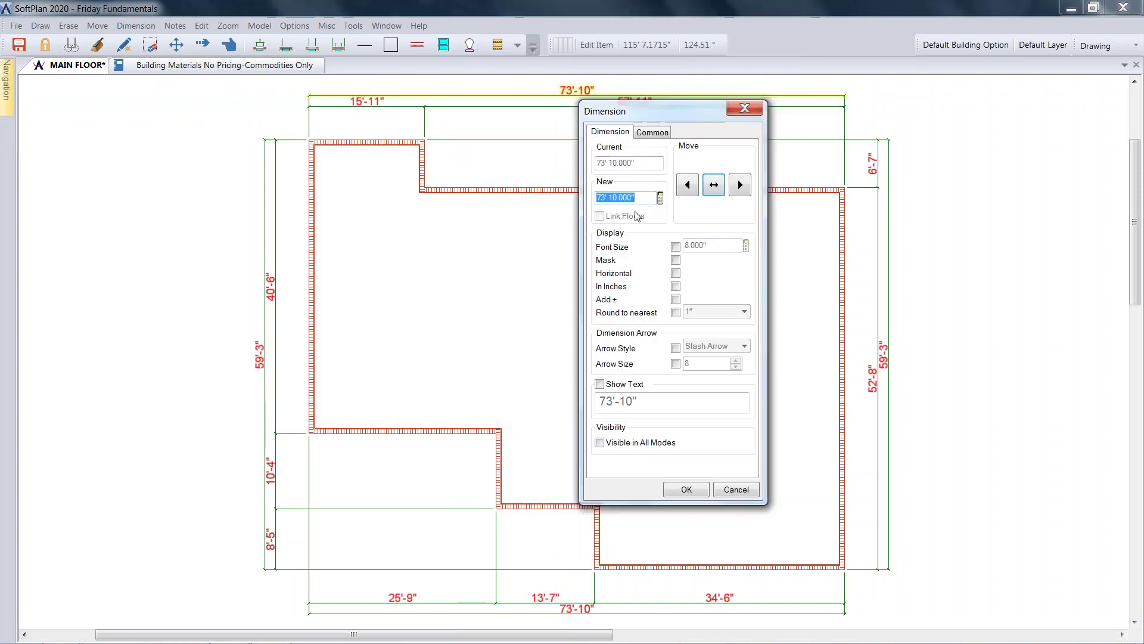
{"action": "left_click", "coordinate": [634, 162]}
{"action": "left_click", "coordinate": [644, 197]}
{"action": "type", "text": "68'8"}
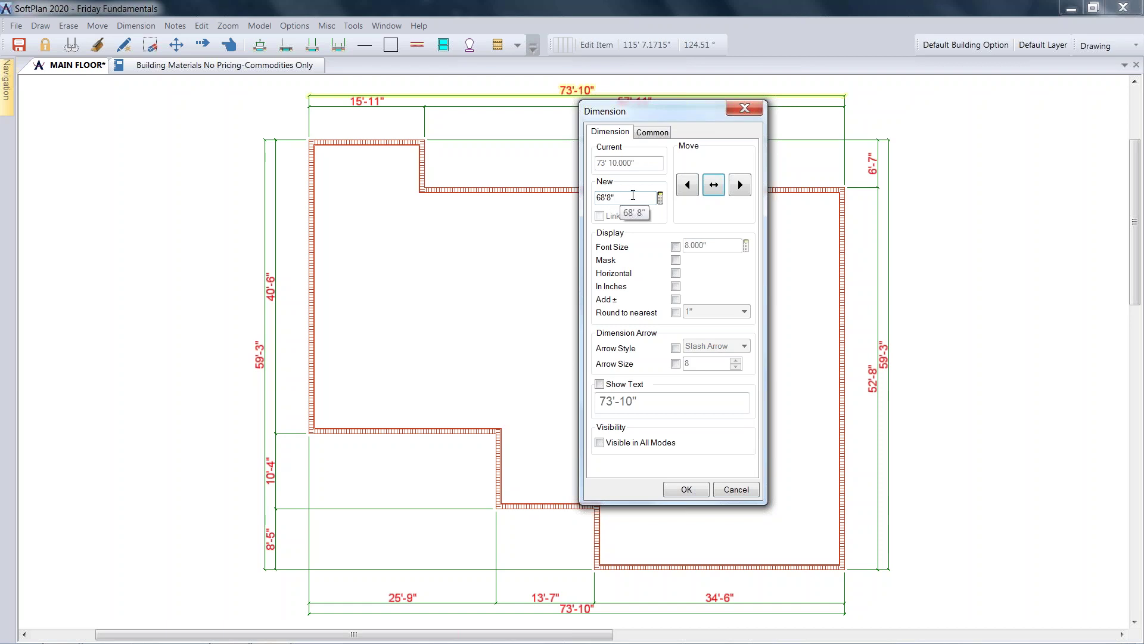
{"action": "left_click_drag", "start_coordinate": [633, 195], "coordinate": [538, 196]}
{"action": "type", "text": "6"}
{"action": "key", "text": "Tab"}
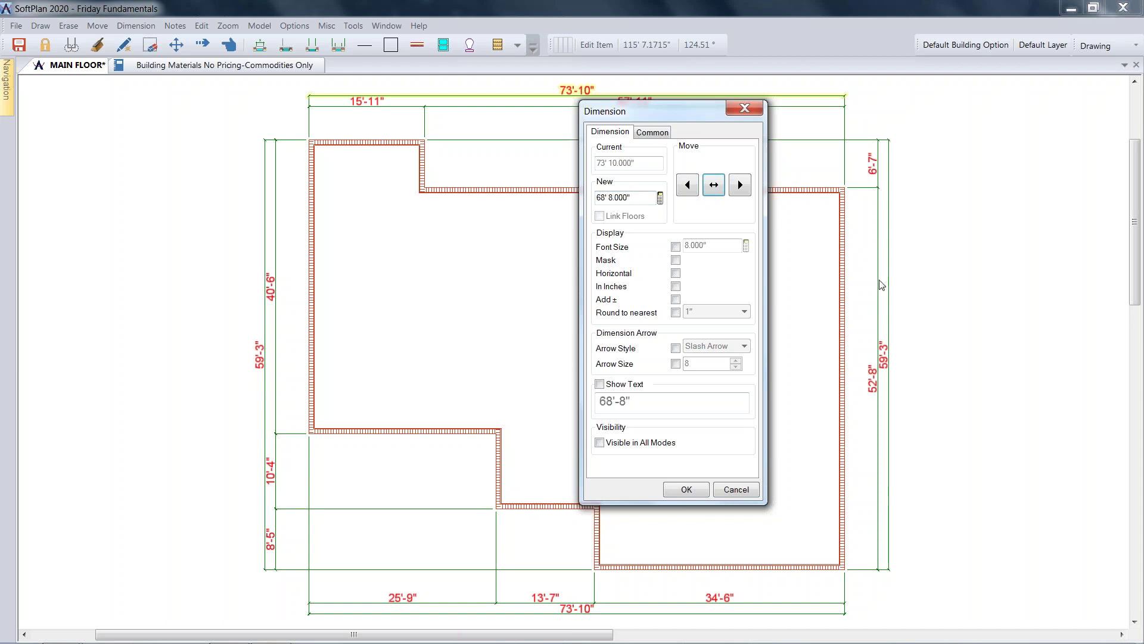
Step: Apply the new 68'8" overall width so that the change moves only the house's east side
{"action": "left_click", "coordinate": [634, 197]}
{"action": "type", "text": "68'8"}
{"action": "key", "text": "Tab"}
{"action": "left_click_drag", "start_coordinate": [655, 112], "coordinate": [552, 145]}
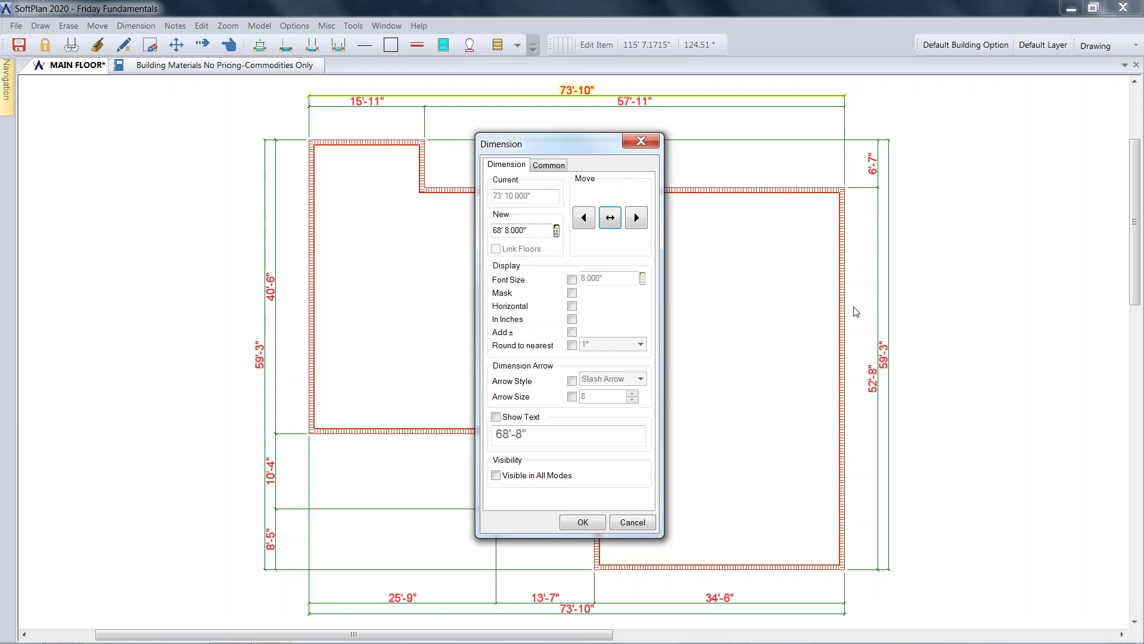
{"action": "left_click", "coordinate": [636, 218]}
{"action": "key", "text": "Return"}
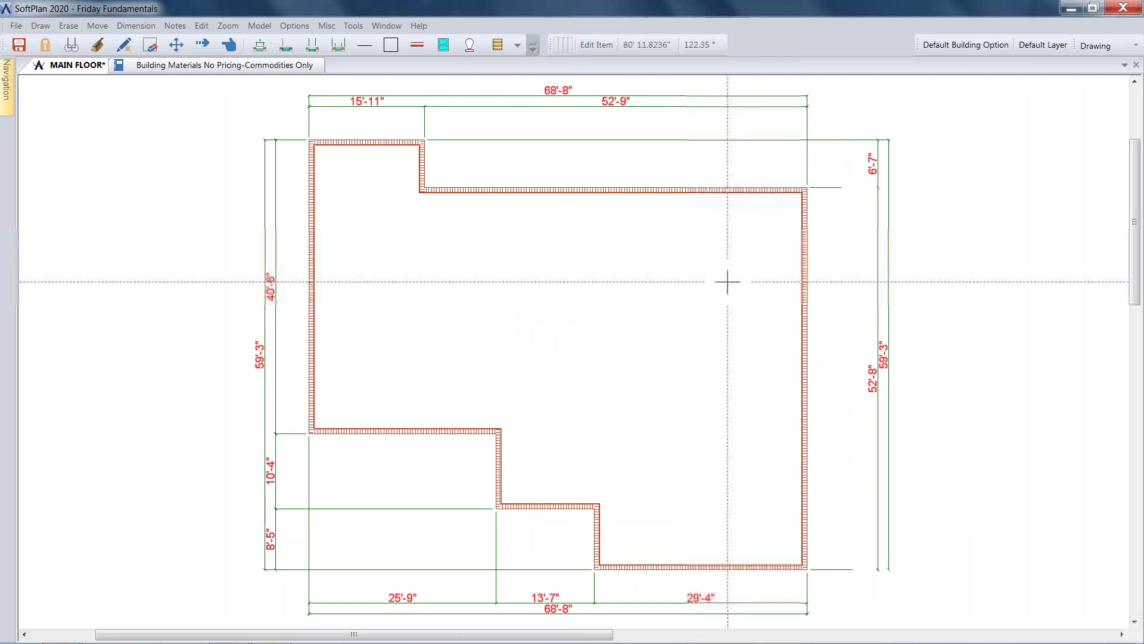
Step: Set the overall depth dimension on the plan's east side to 59'4", moving only the south end of the house
{"action": "left_click", "coordinate": [899, 348]}
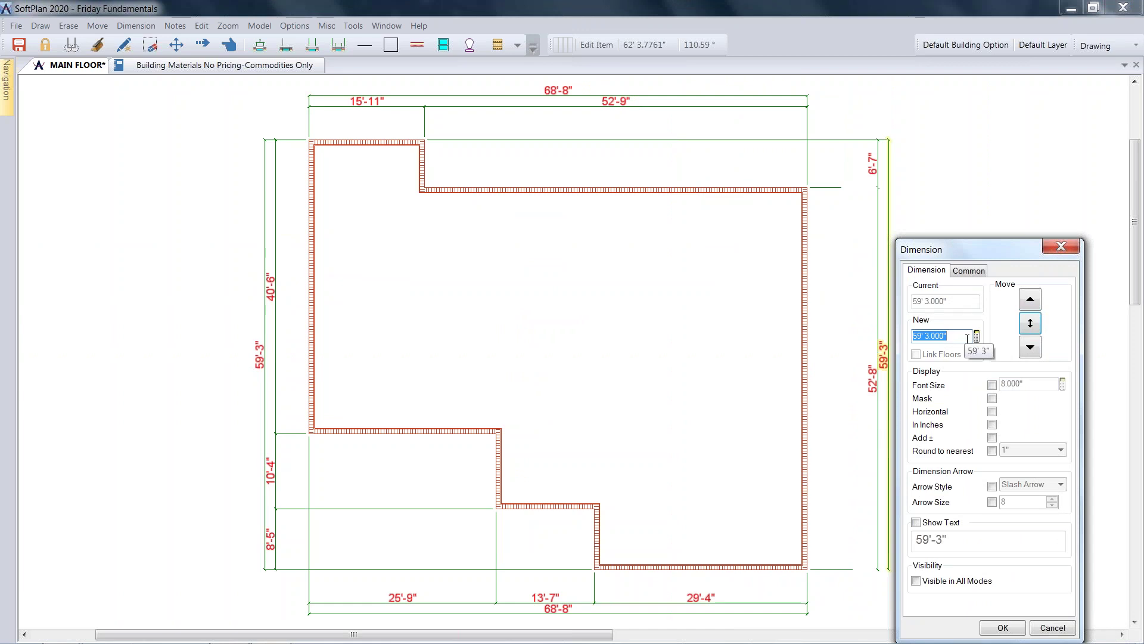
{"action": "type", "text": "59'4"}
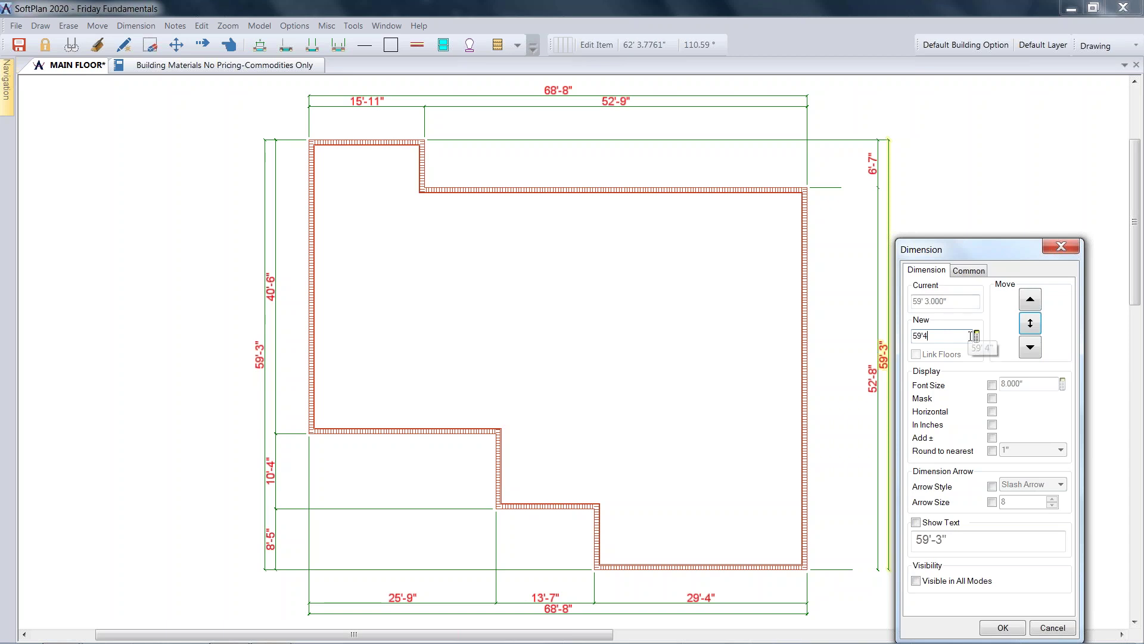
{"action": "key", "text": "Tab"}
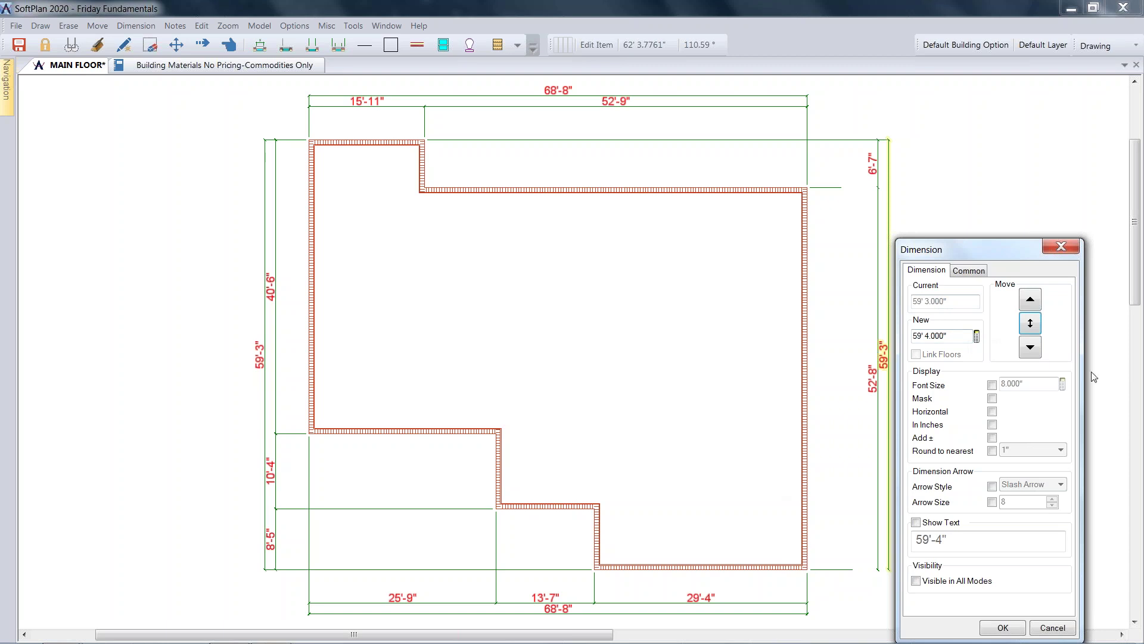
{"action": "left_click", "coordinate": [1030, 347]}
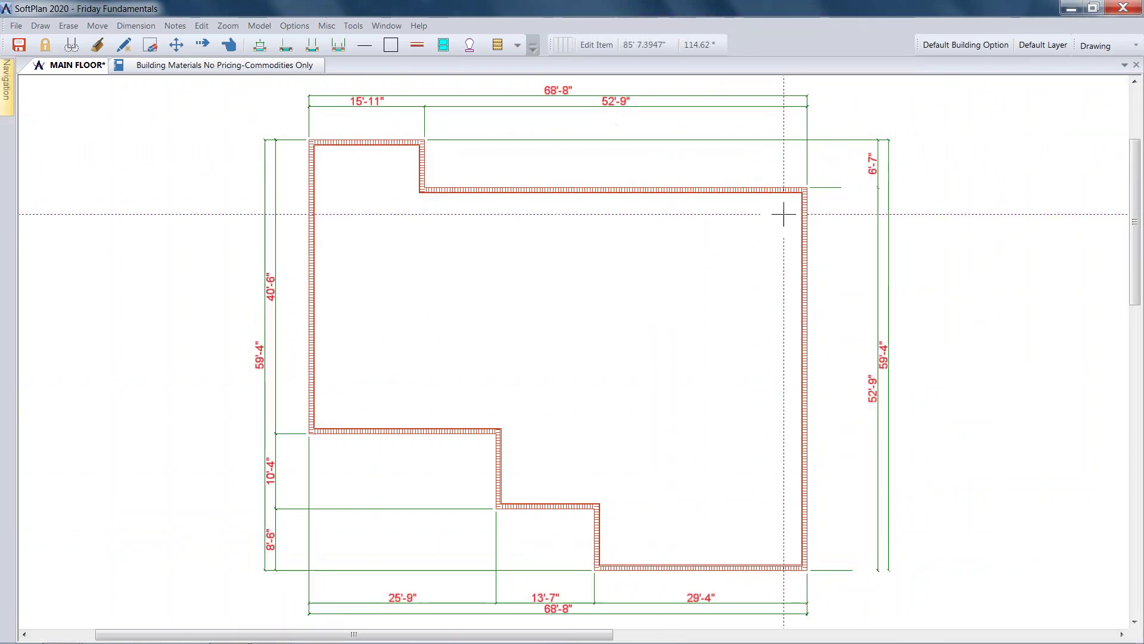
Step: Set the easternmost wall dimension below the plan to 28'8", moving only its west end
{"action": "left_click", "coordinate": [703, 593]}
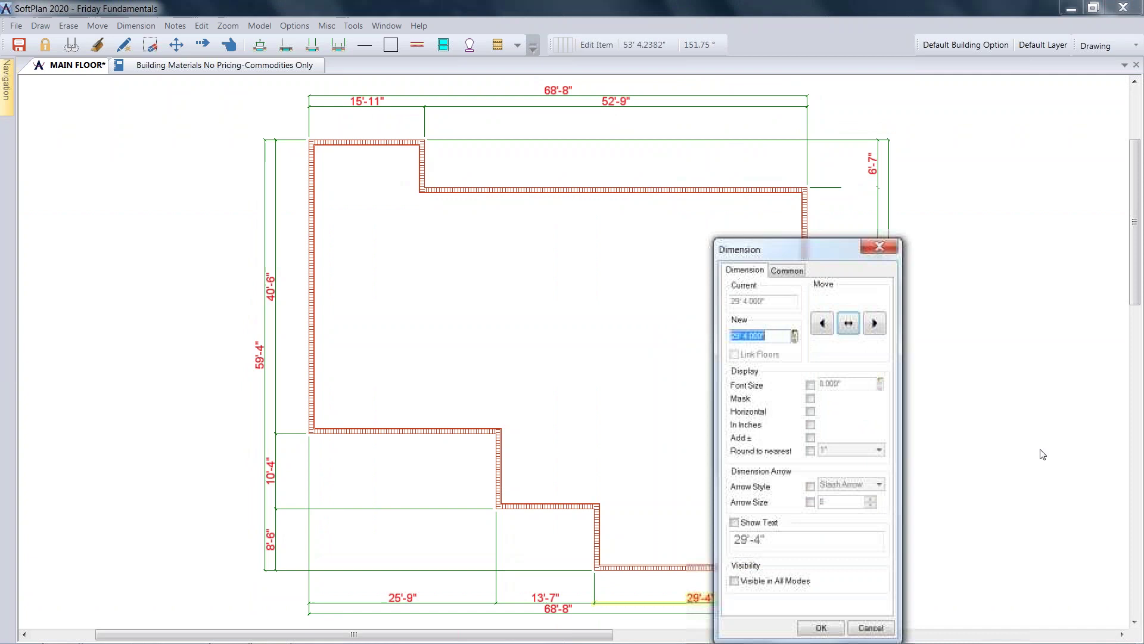
{"action": "type", "text": "2"}
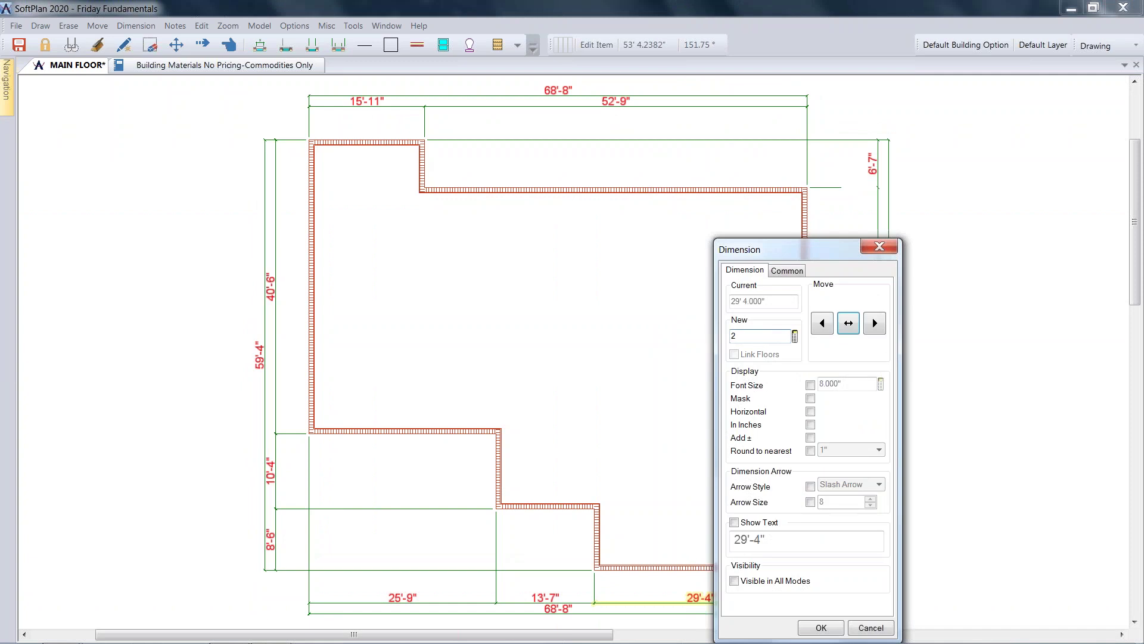
{"action": "type", "text": "8' 8"}
{"action": "key", "text": "Tab"}
{"action": "left_click", "coordinate": [822, 323]}
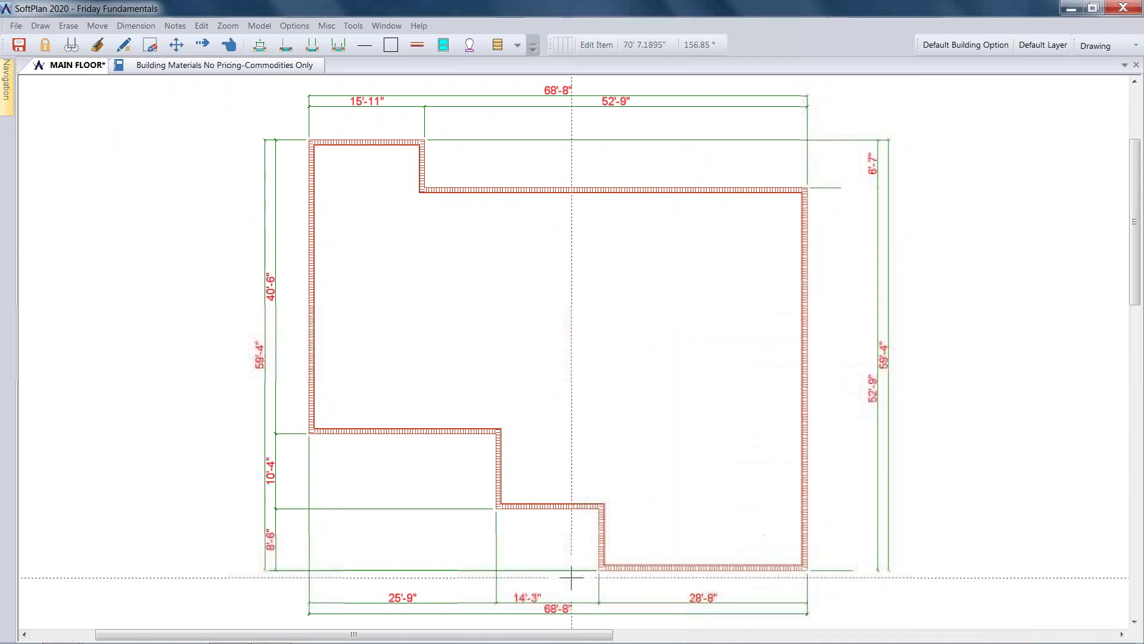
Step: Set the middle wall dimension below the plan to 14'8", moving only its west end
{"action": "left_click", "coordinate": [528, 598]}
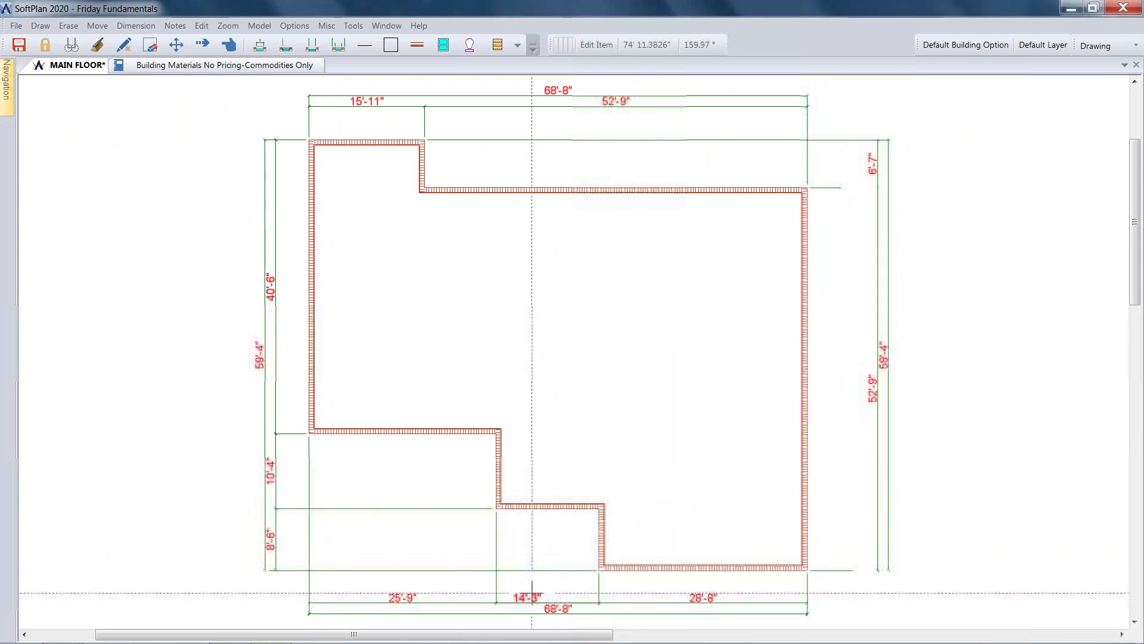
{"action": "type", "text": "14'8"}
{"action": "left_click", "coordinate": [654, 331]}
{"action": "key", "text": "Return"}
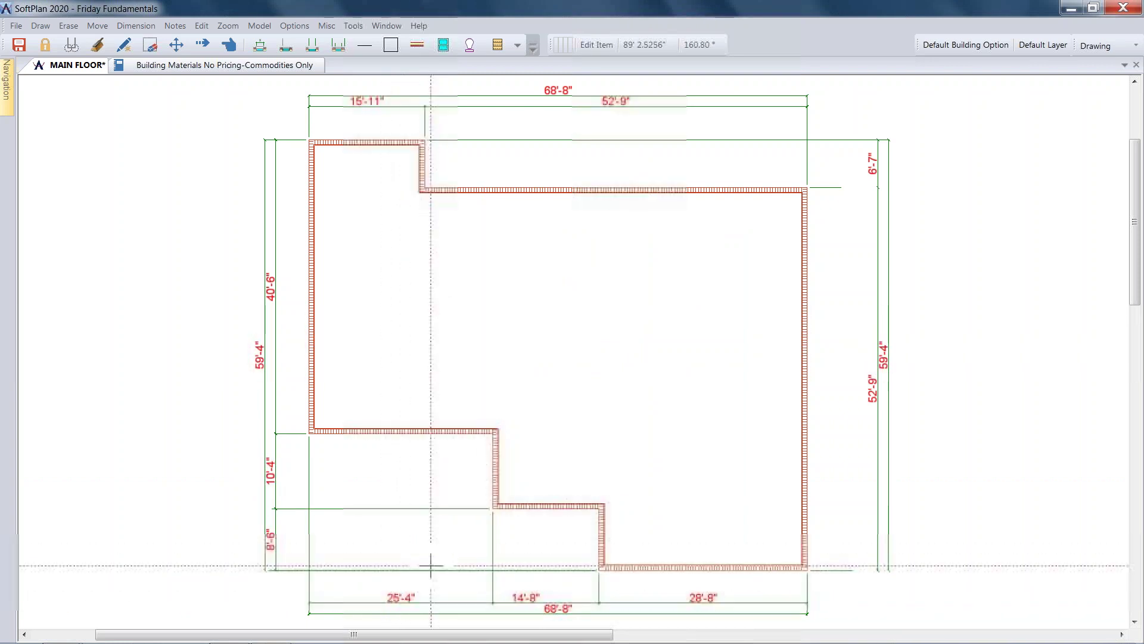
Step: Set the two lower jog dimensions along the plan's west side to 10' each, starting with the southernmost one
{"action": "left_click", "coordinate": [274, 534]}
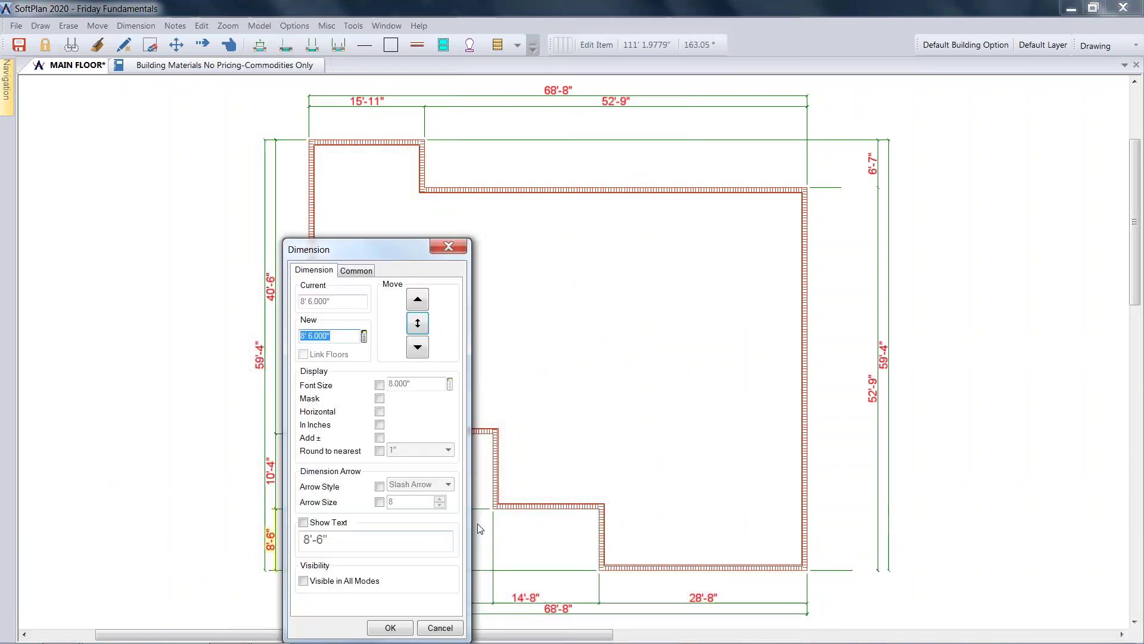
{"action": "type", "text": "10"}
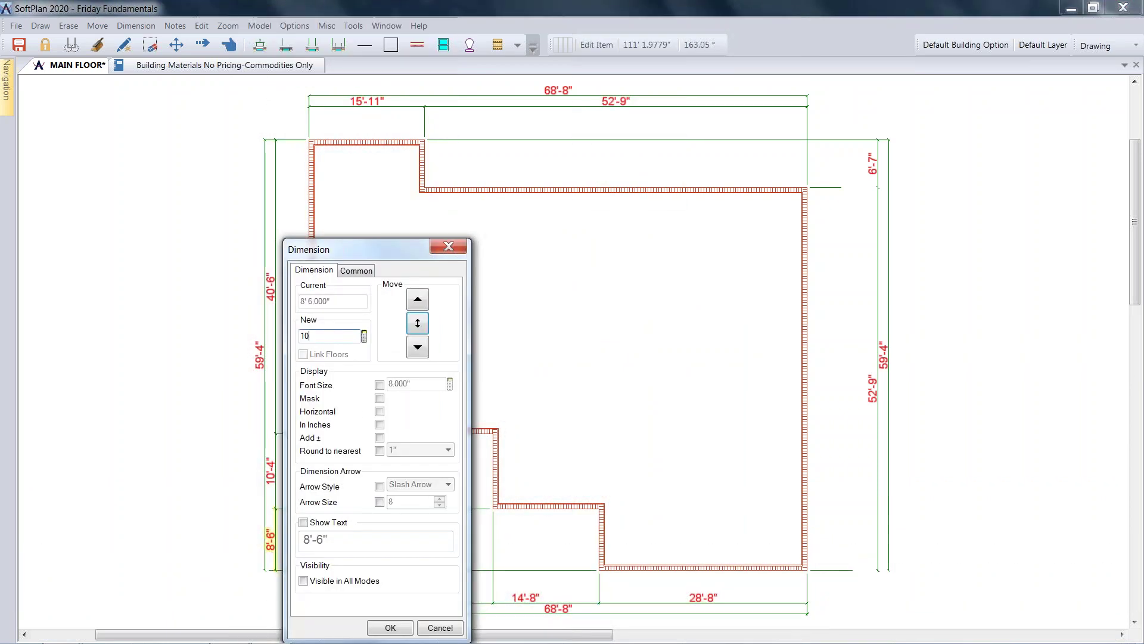
{"action": "type", "text": "'"}
{"action": "key", "text": "Return"}
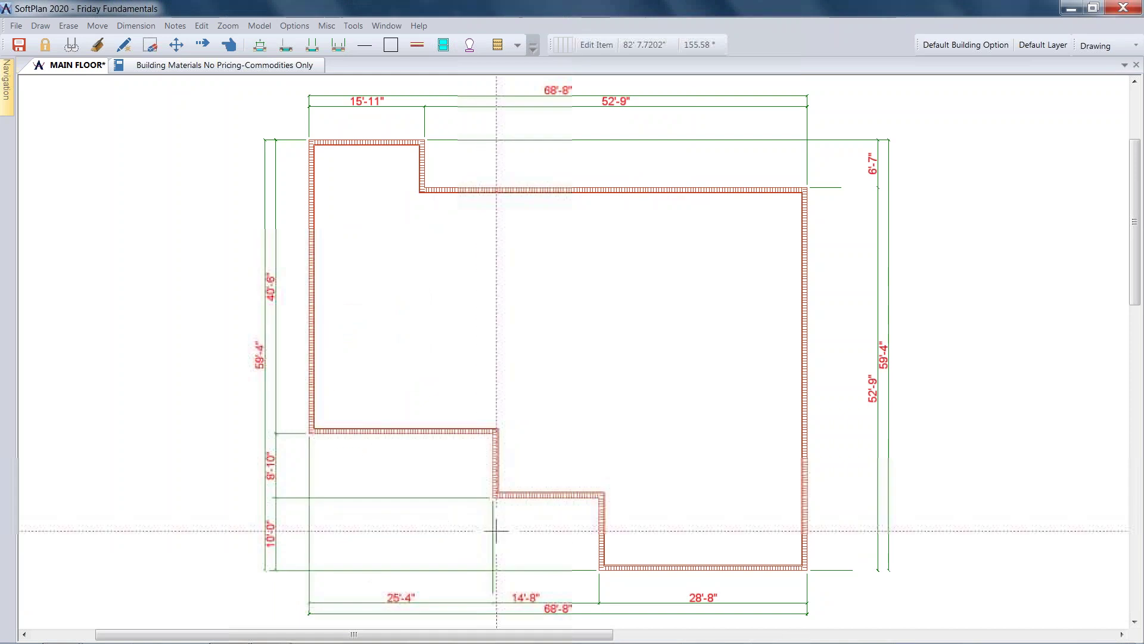
{"action": "left_click", "coordinate": [270, 459]}
{"action": "type", "text": "10"}
{"action": "key", "text": "Return"}
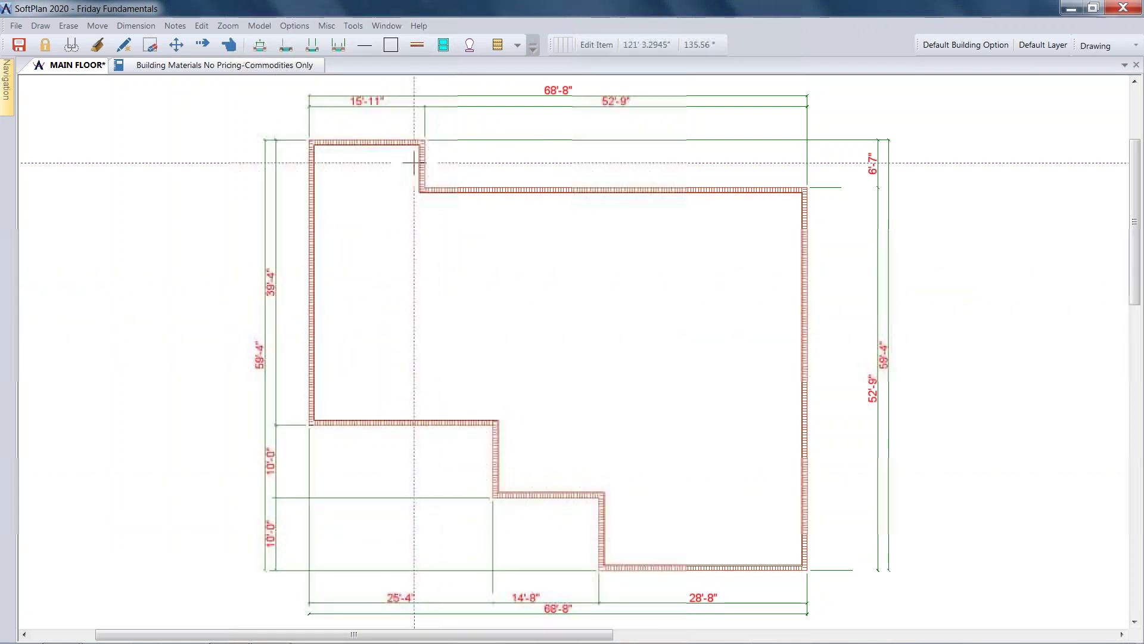
Step: Set the northwest wall width above the plan to 16' and the northern jog depth on the east side to 10'
{"action": "left_click", "coordinate": [367, 108]}
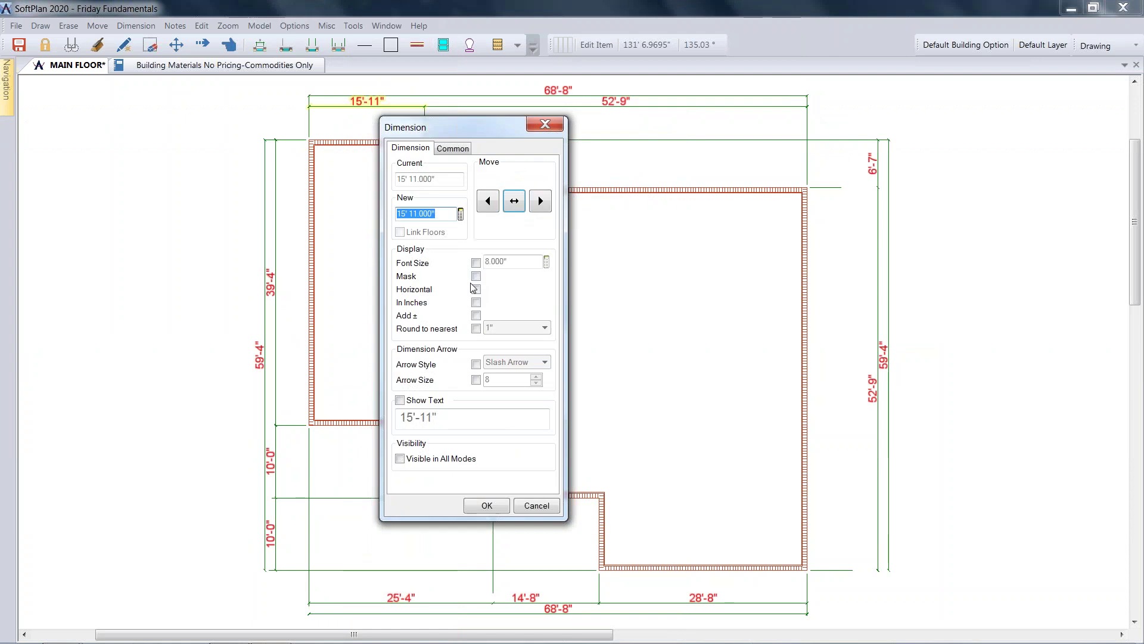
{"action": "type", "text": "16'"}
{"action": "key", "text": "Return"}
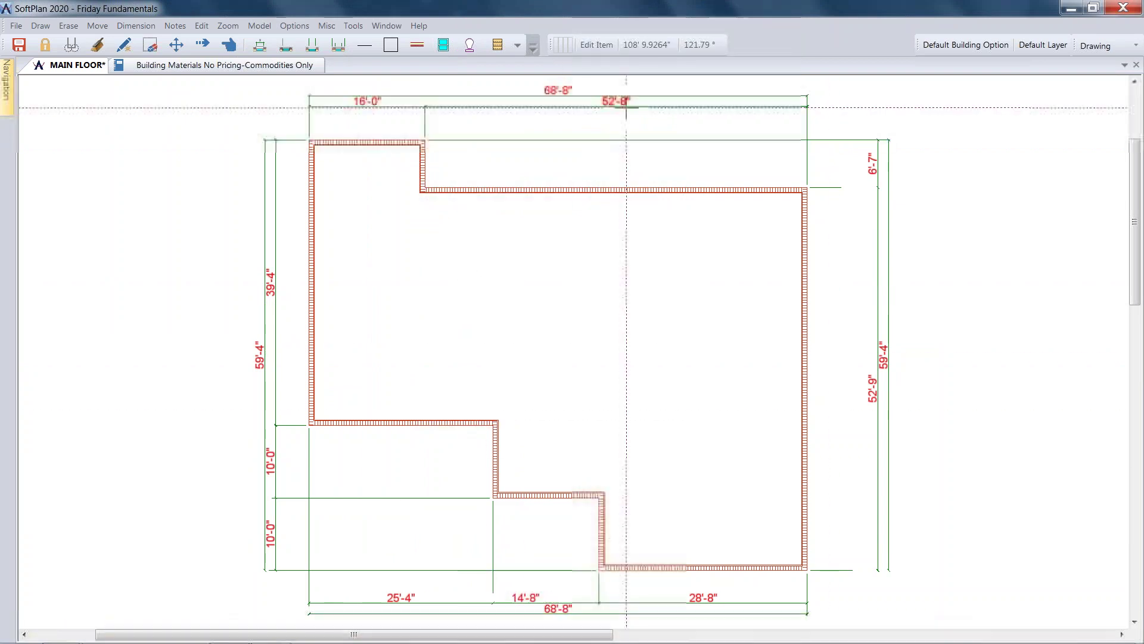
{"action": "left_click", "coordinate": [871, 160]}
{"action": "type", "text": "10'"}
{"action": "key", "text": "Return"}
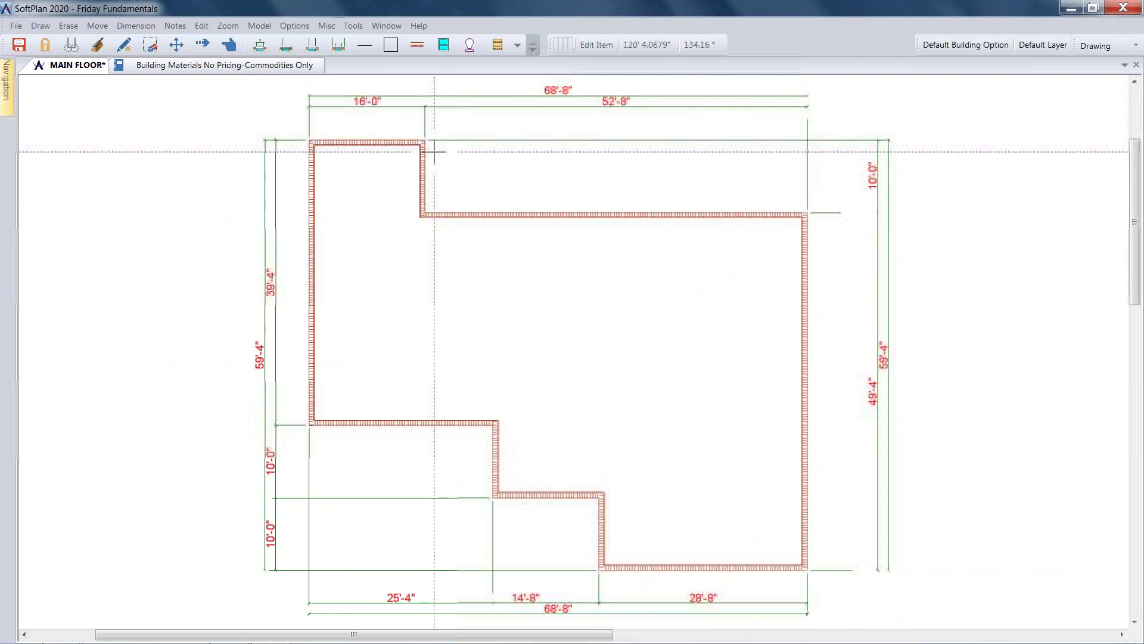
Step: Regenerate the plan's exterior dimensions with Auto Dimension, allowing existing dimensions and extensions to be erased, and inspect the dimension text up close
{"action": "left_click", "coordinate": [139, 27]}
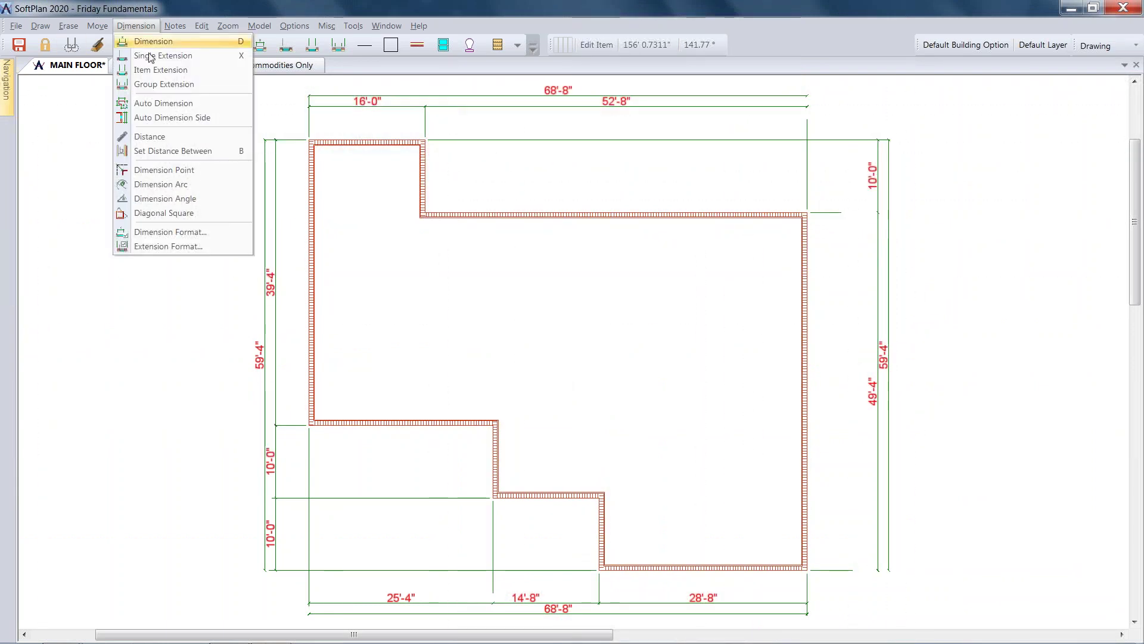
{"action": "left_click", "coordinate": [164, 104]}
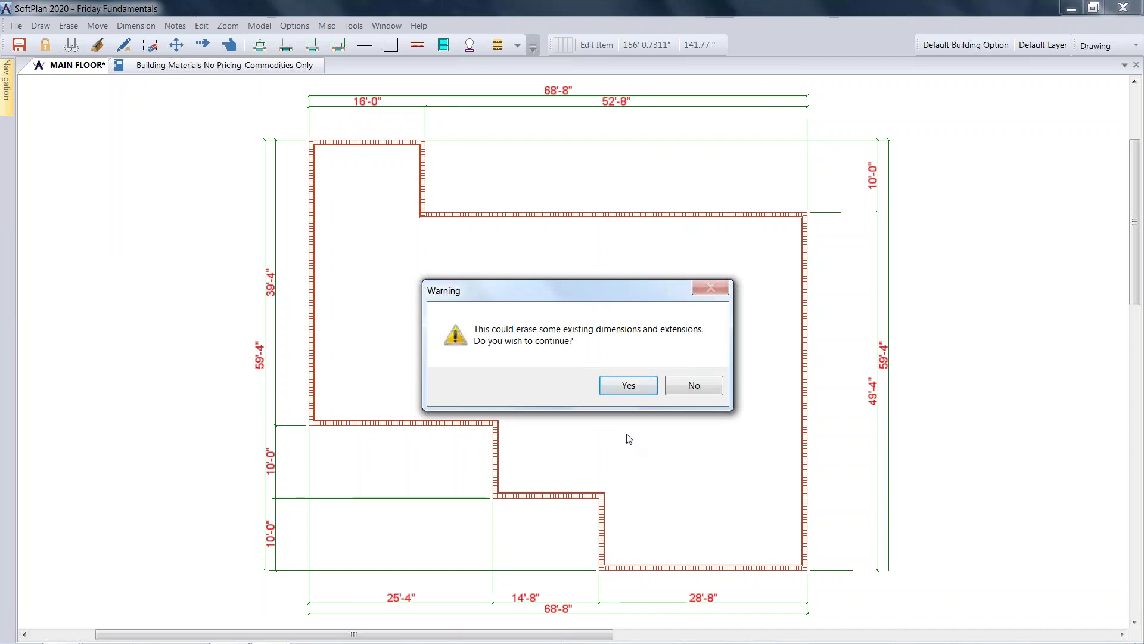
{"action": "left_click", "coordinate": [619, 385]}
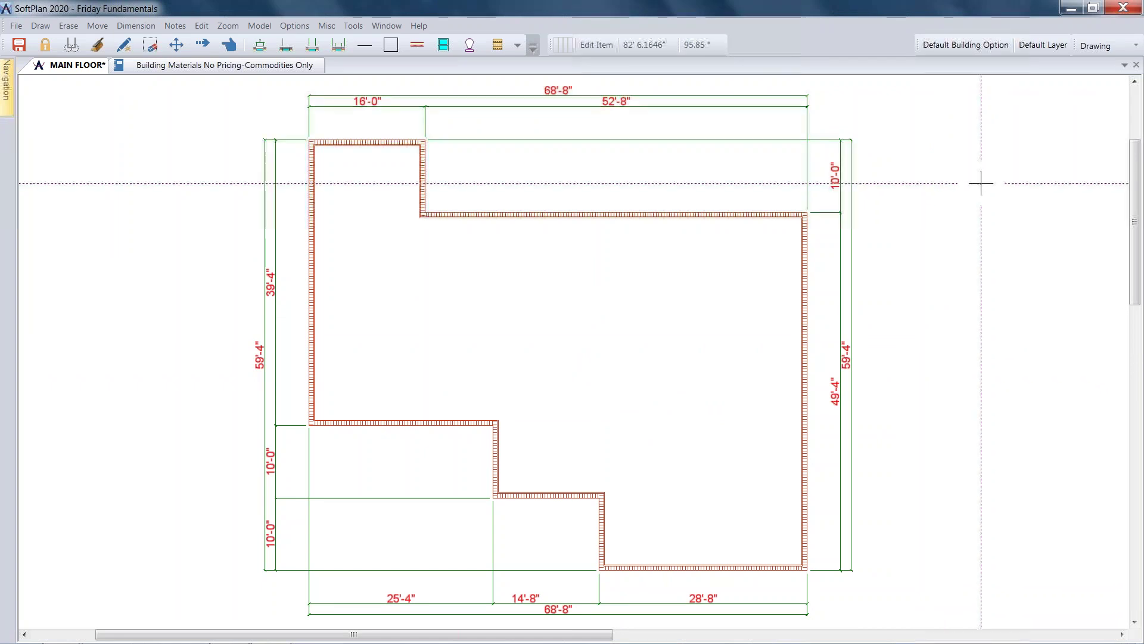
{"action": "key", "text": "ctrl+z"}
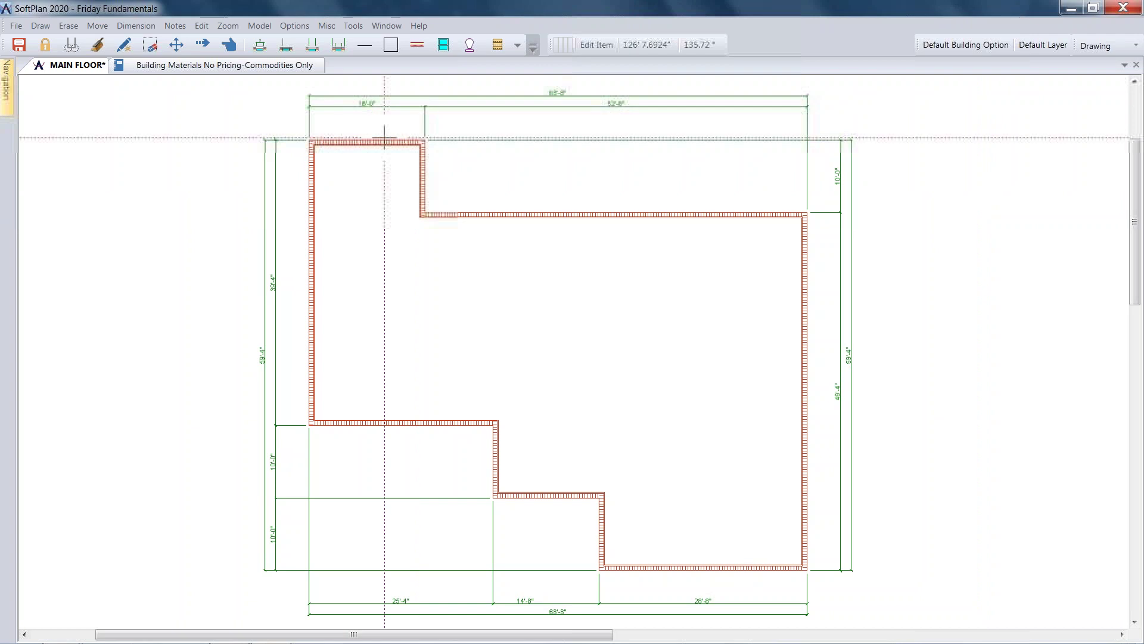
{"action": "scroll", "coordinate": [421, 140], "scroll_direction": "up", "scroll_amount": 2}
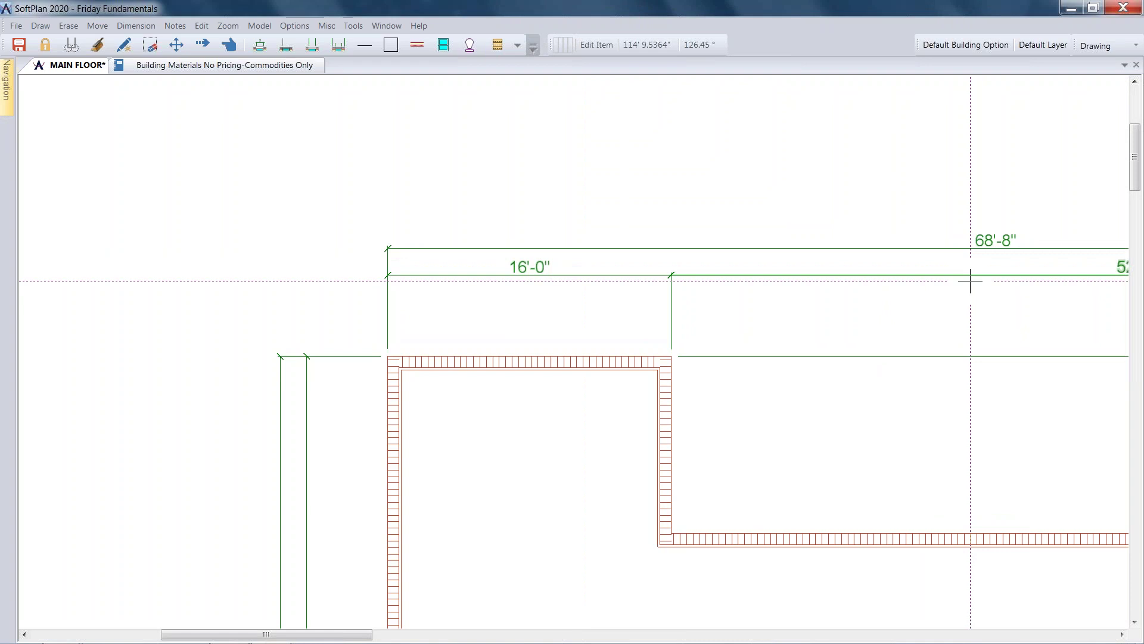
{"action": "scroll", "coordinate": [970, 284], "scroll_direction": "down", "scroll_amount": 4}
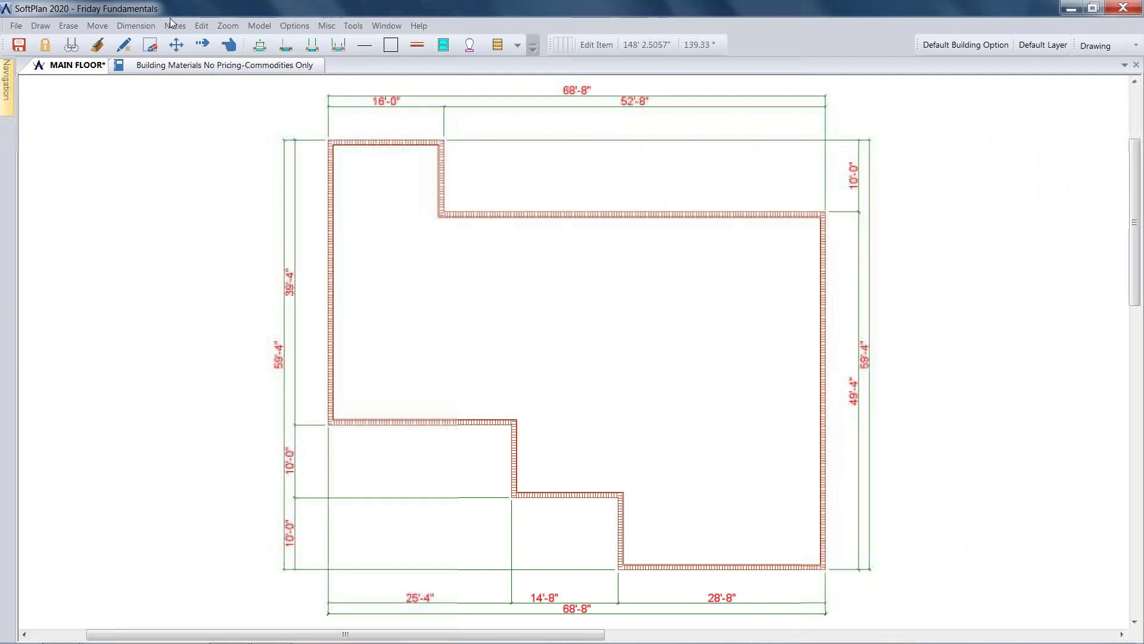
Step: Generate a Textured 3D view of the model and inspect the exterior block walls from an elevated angle
{"action": "left_click", "coordinate": [260, 26]}
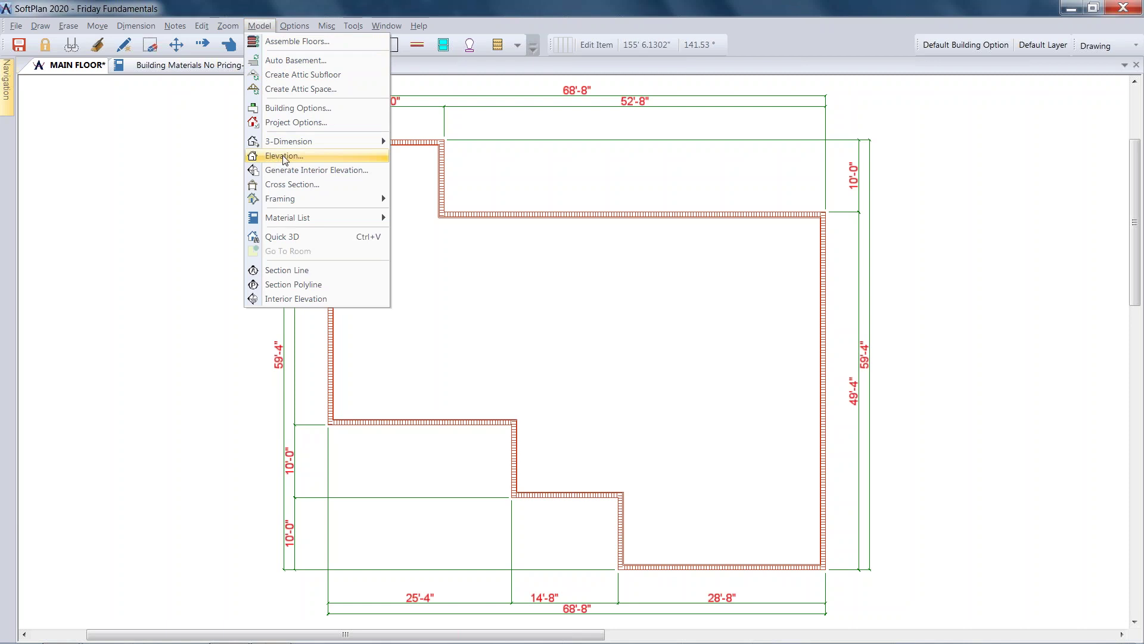
{"action": "mouse_move", "coordinate": [299, 142]}
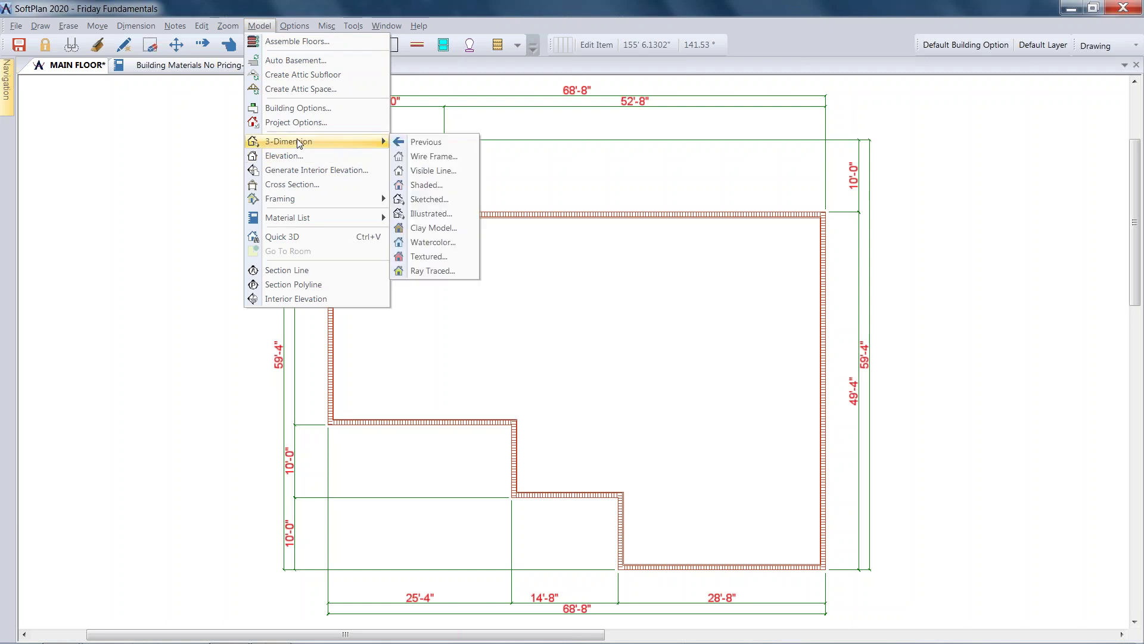
{"action": "left_click", "coordinate": [425, 260]}
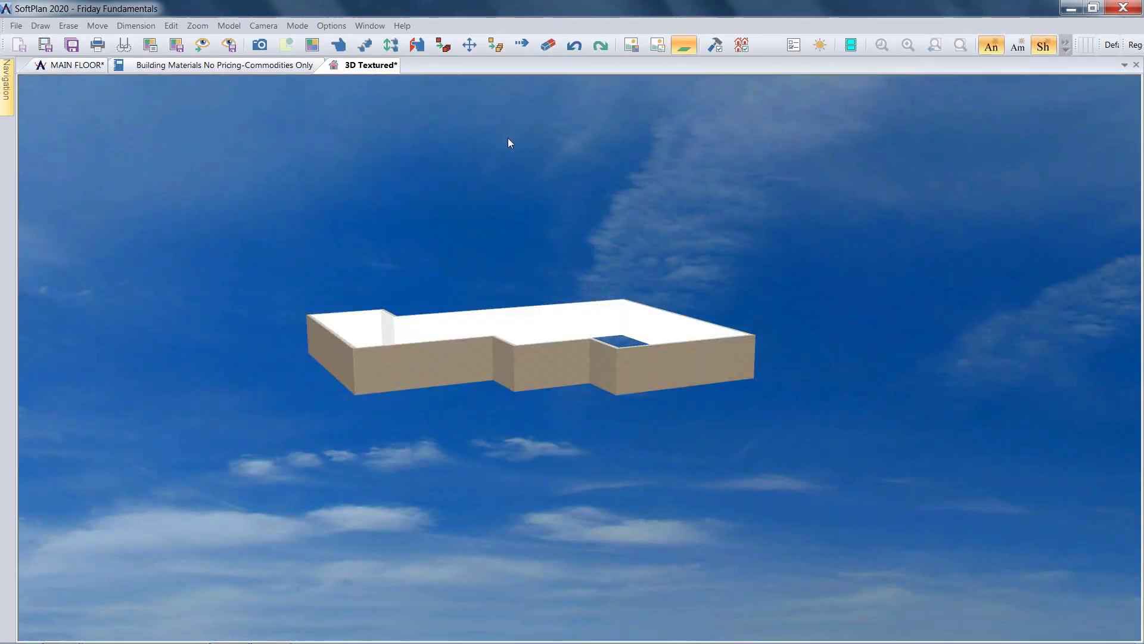
{"action": "left_click", "coordinate": [500, 335]}
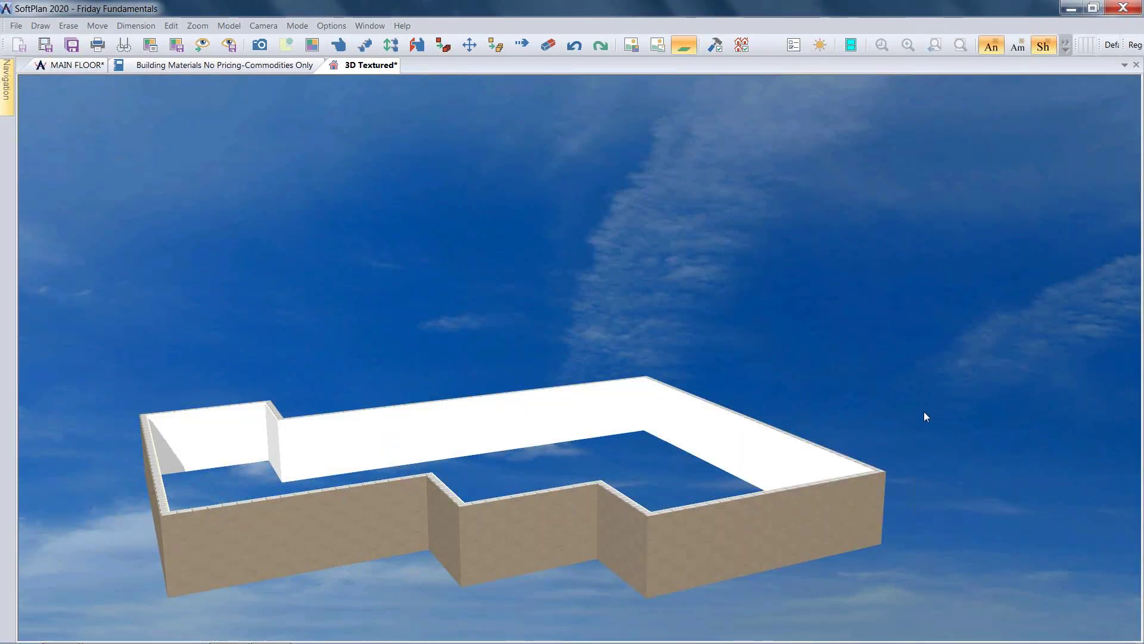
{"action": "left_click", "coordinate": [929, 416]}
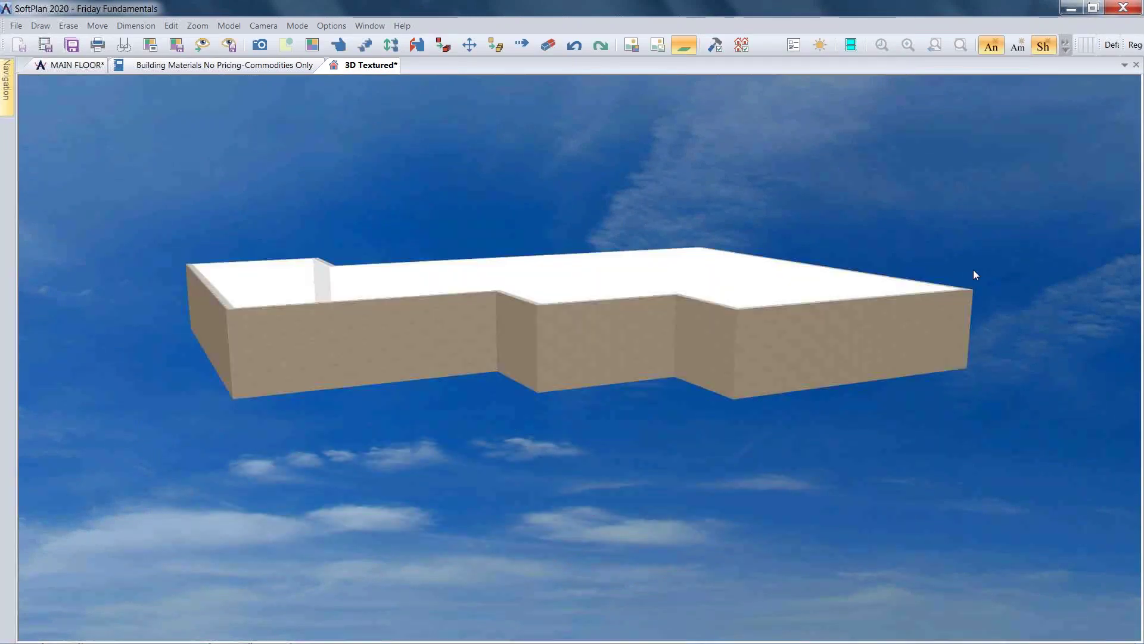
{"action": "left_click", "coordinate": [736, 333]}
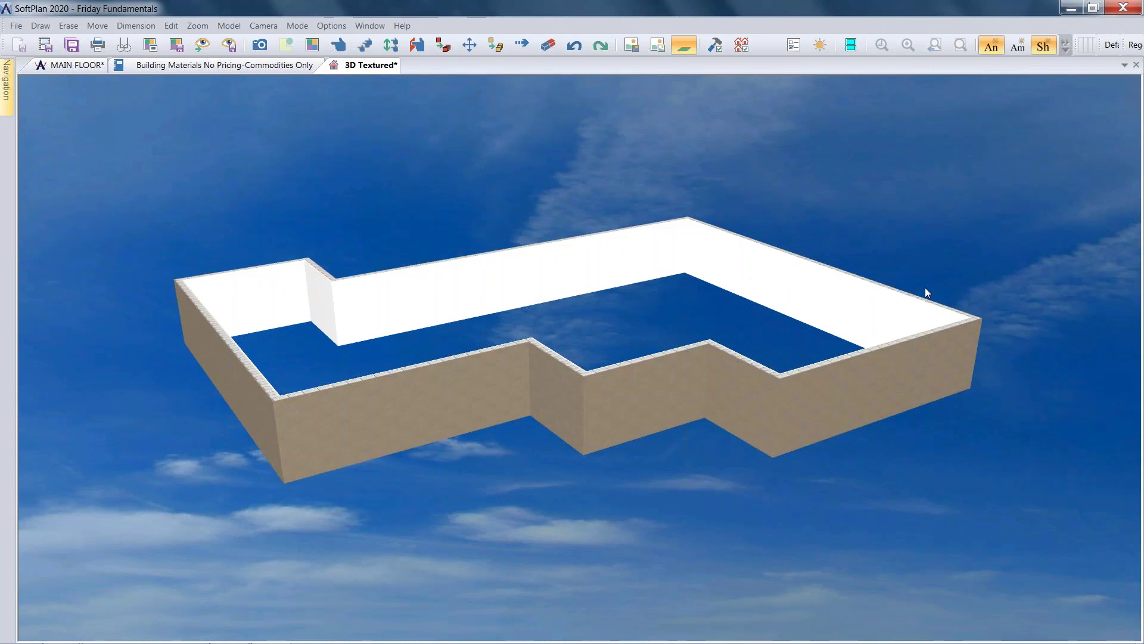
Step: Change the 3D view's background from the panoramic image to a plain color in the mode options
{"action": "left_click", "coordinate": [331, 27]}
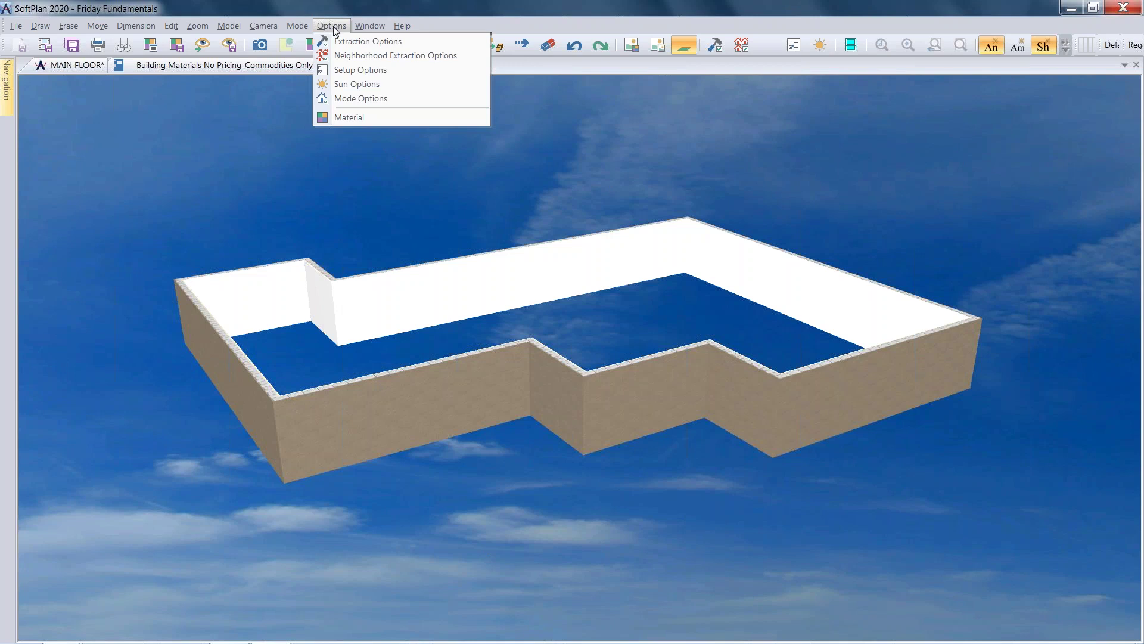
{"action": "left_click", "coordinate": [363, 100]}
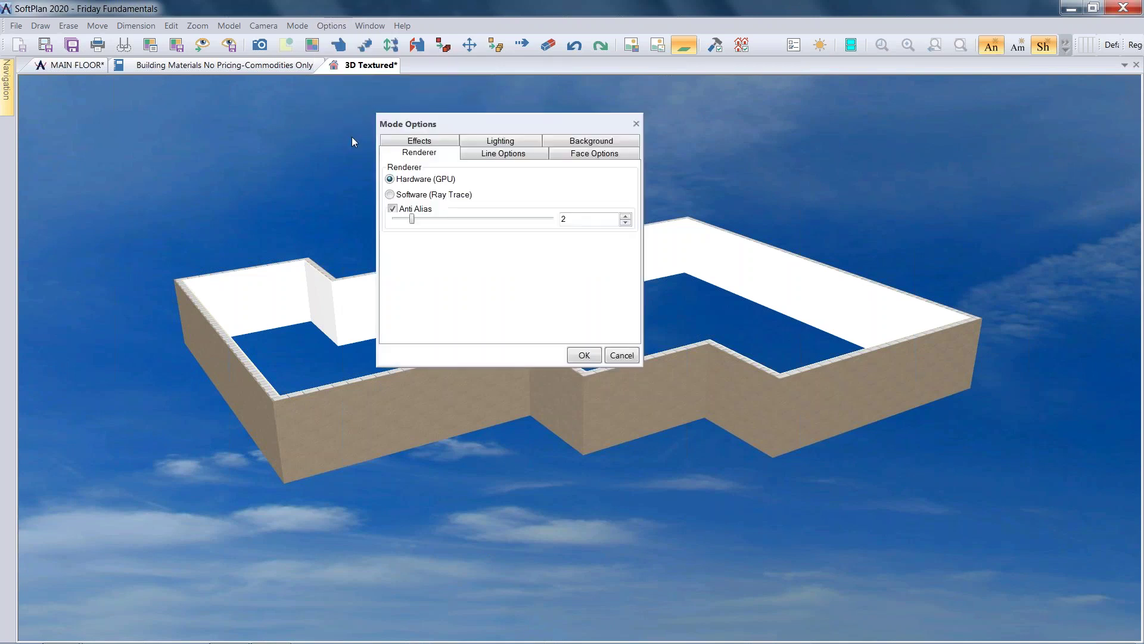
{"action": "left_click", "coordinate": [596, 141]}
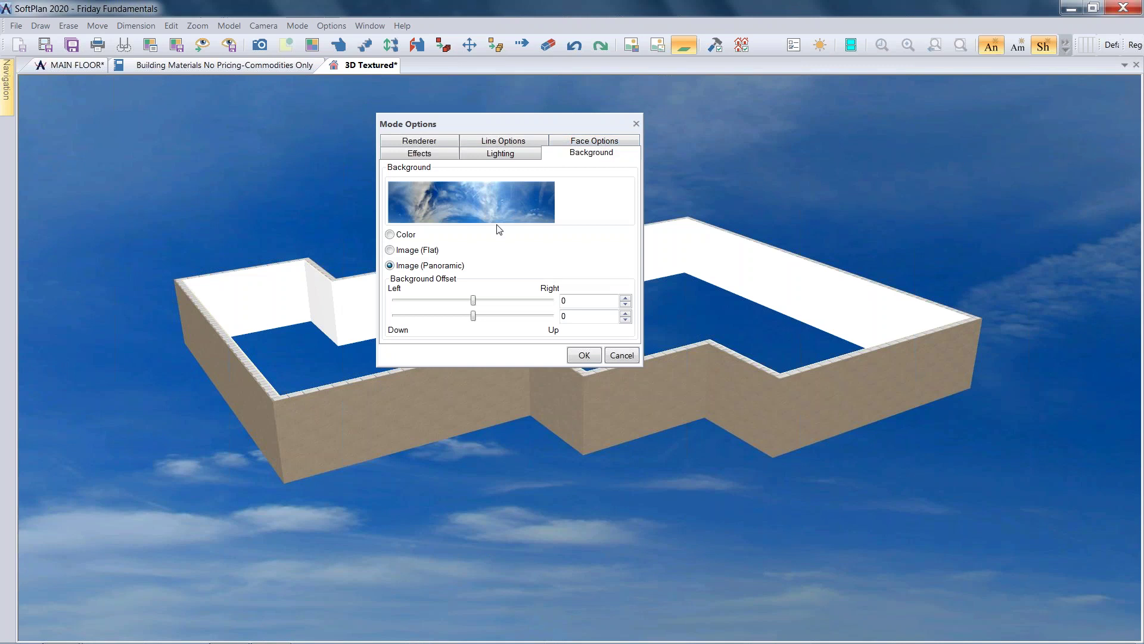
{"action": "left_click", "coordinate": [390, 235]}
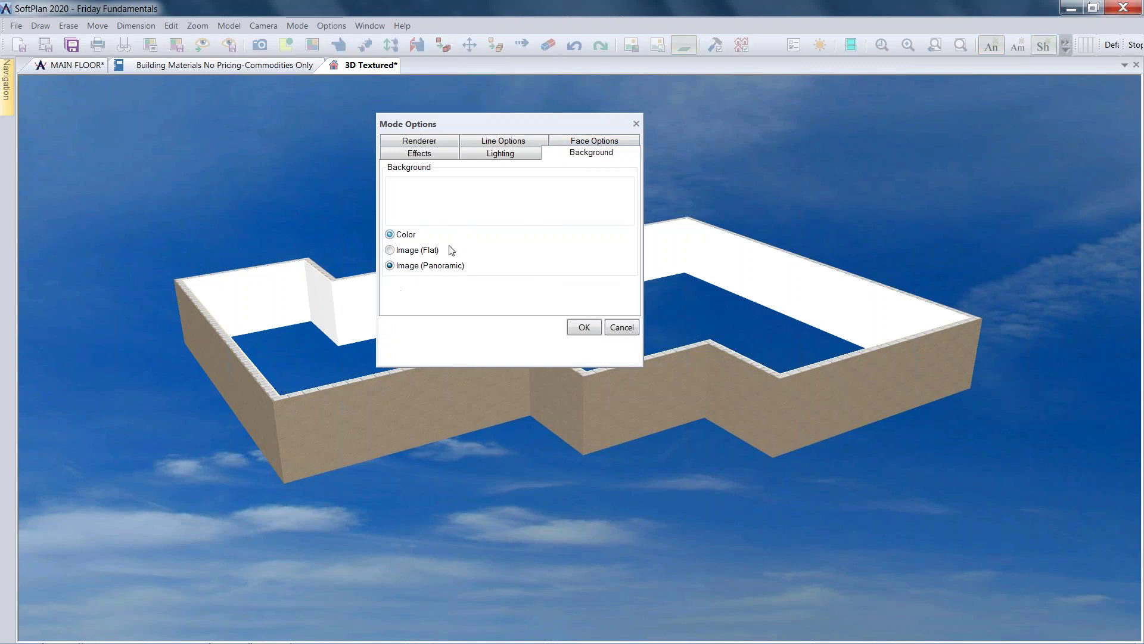
{"action": "left_click", "coordinate": [584, 355]}
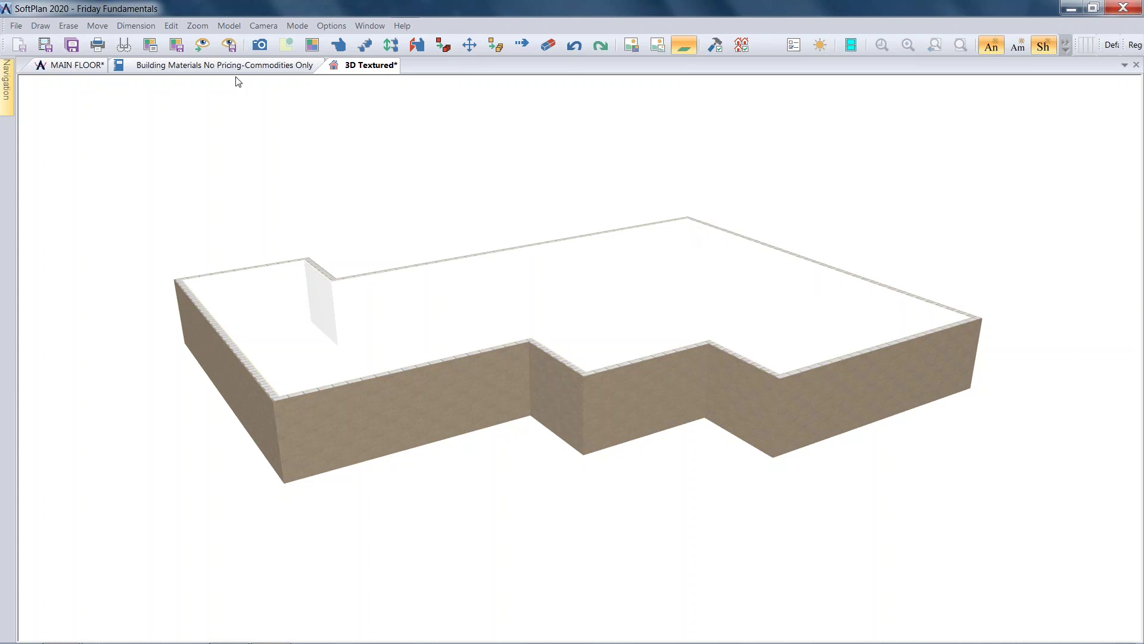
Step: Return to the MAIN FLOOR drawing and save all unsaved drawings and views in the project at once
{"action": "left_click", "coordinate": [91, 71]}
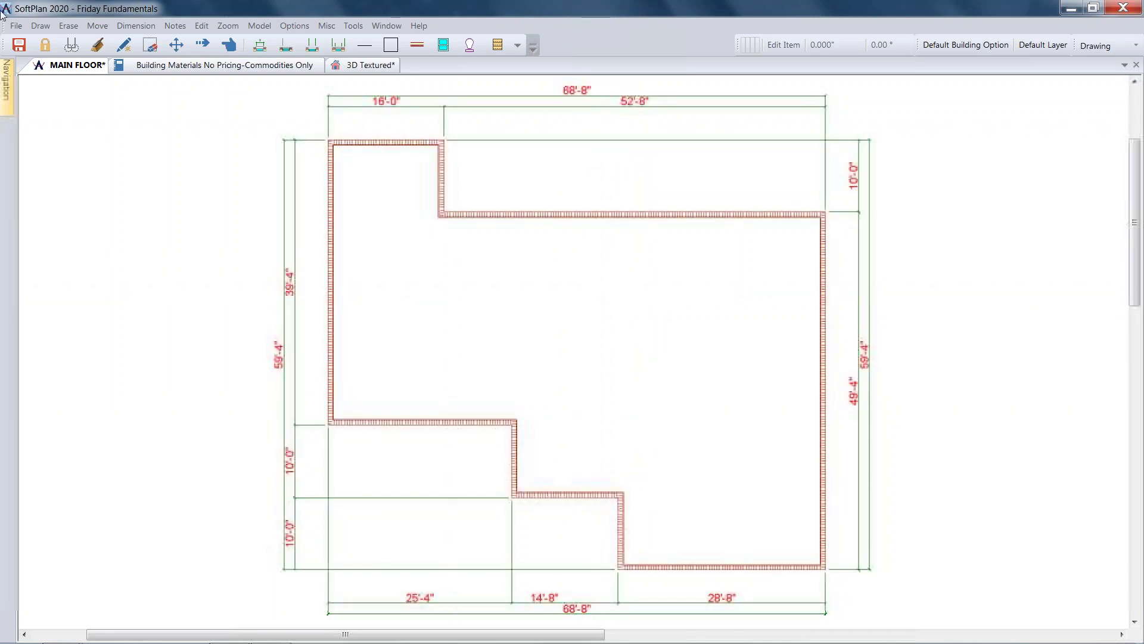
{"action": "left_click", "coordinate": [17, 25]}
{"action": "mouse_move", "coordinate": [60, 103]}
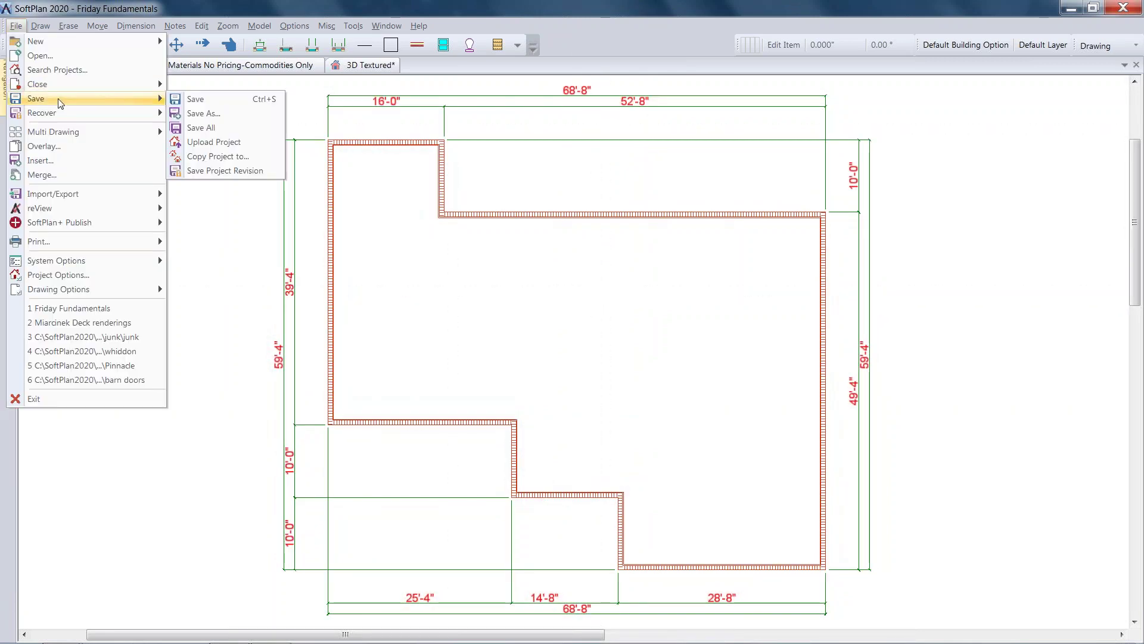
{"action": "left_click", "coordinate": [228, 127]}
{"action": "left_click", "coordinate": [545, 355]}
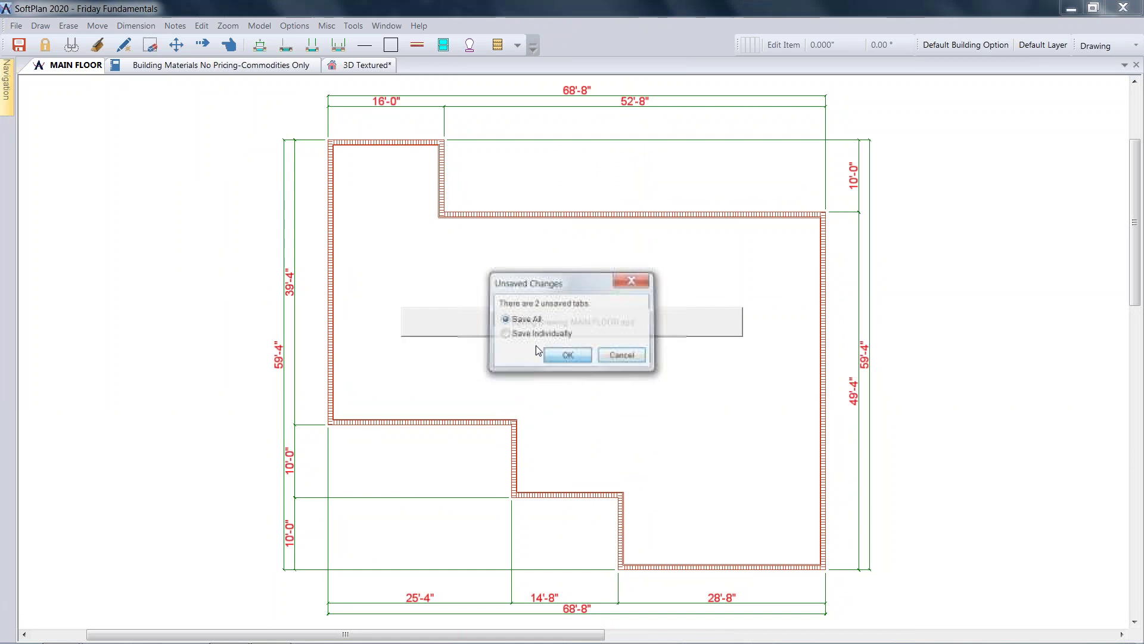
Step: Save a copy of the main floor drawing in the Friday Fundamentals project folder as SECOND FLOOR
{"action": "left_click", "coordinate": [18, 26]}
{"action": "mouse_move", "coordinate": [67, 99]}
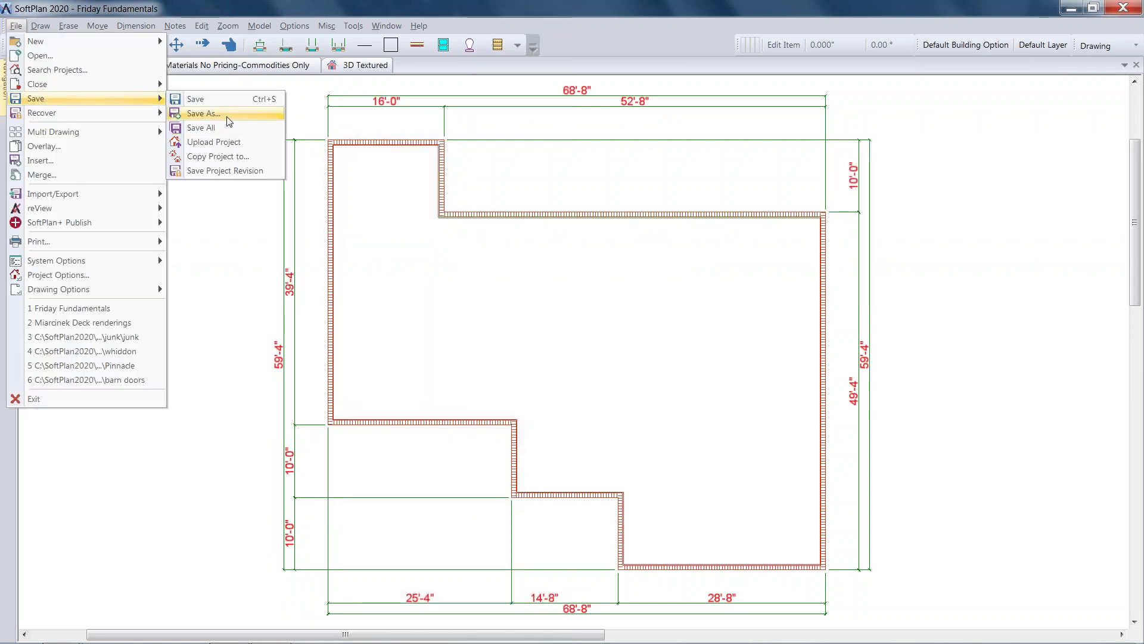
{"action": "left_click", "coordinate": [227, 117]}
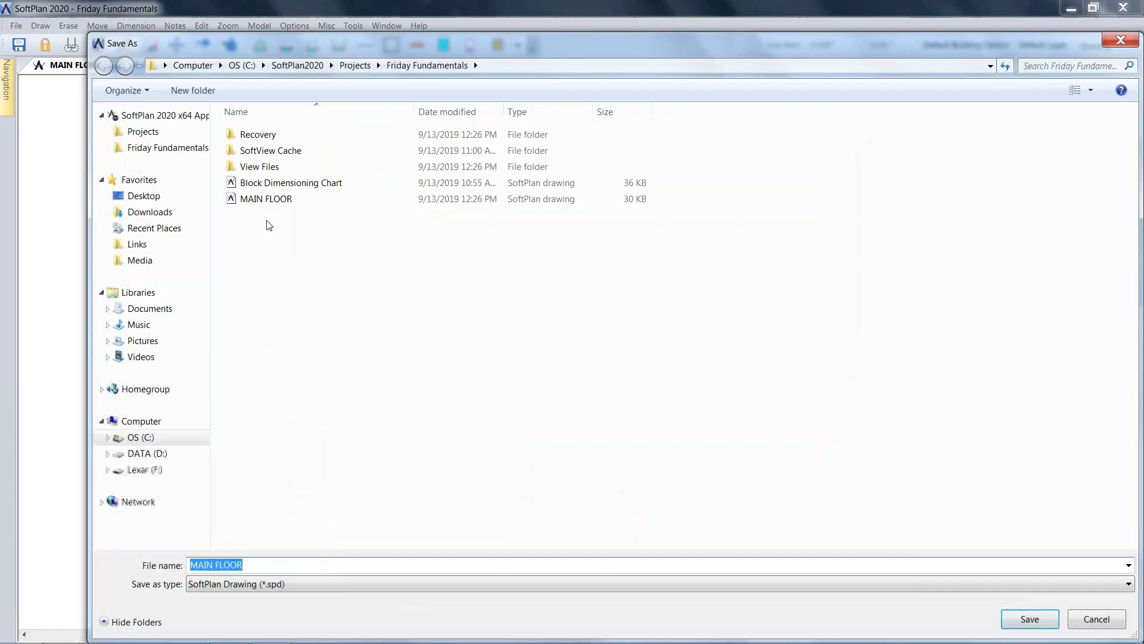
{"action": "type", "text": "S"}
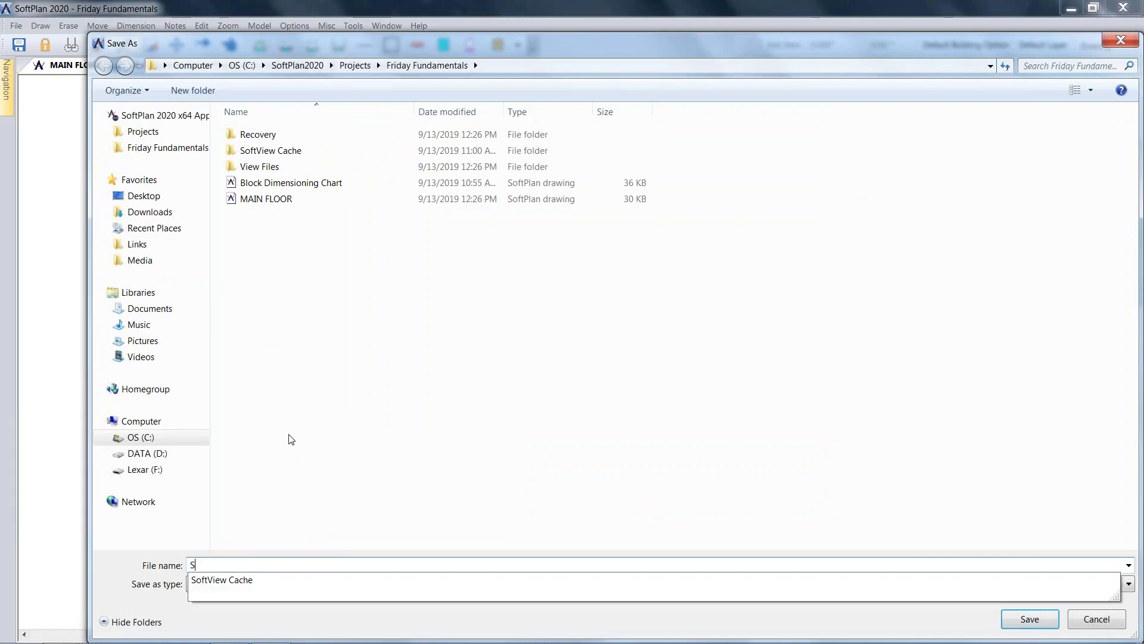
{"action": "type", "text": "ECOND FLOOR"}
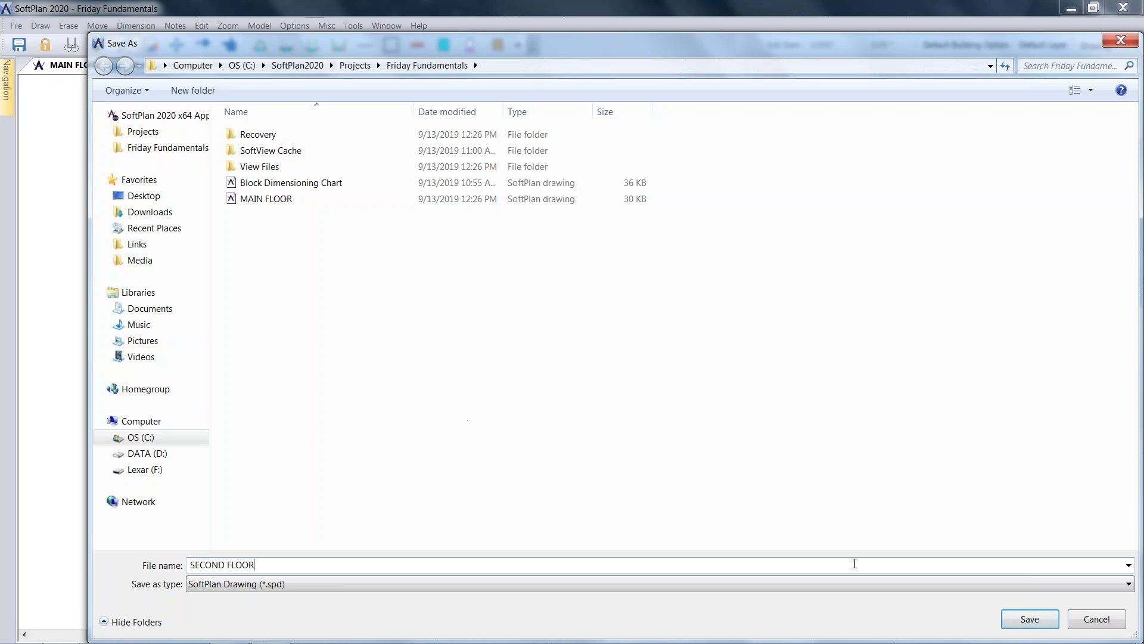
{"action": "left_click", "coordinate": [1029, 619]}
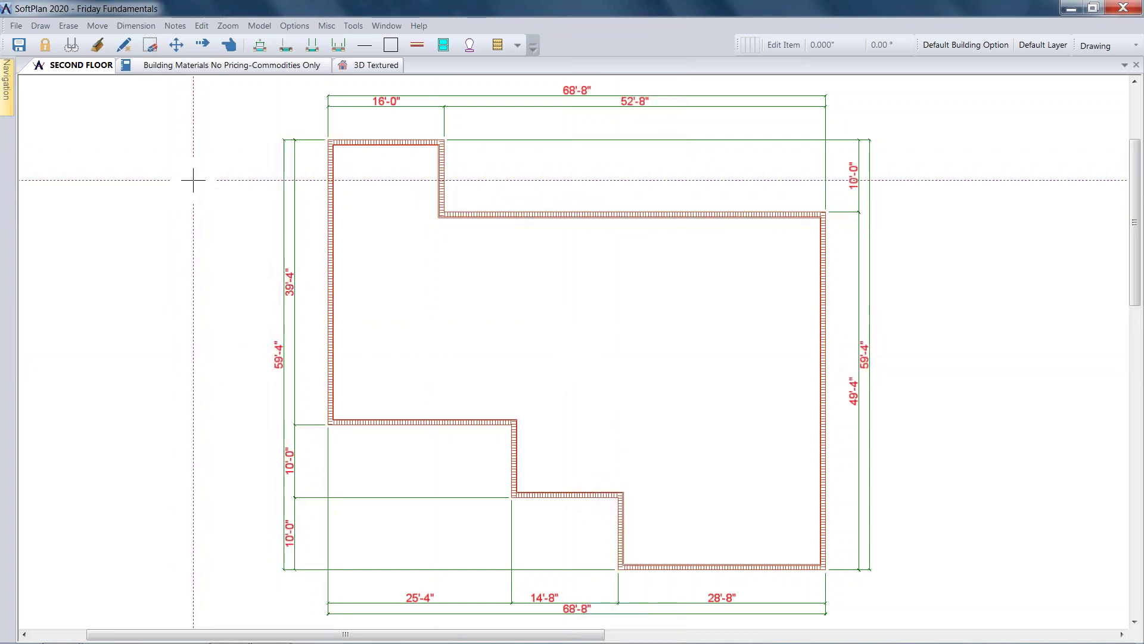
Step: Fillet the long north wall with the west wall, and the southwest wall with the east wall, to form a plain rectangle
{"action": "left_click", "coordinate": [352, 27]}
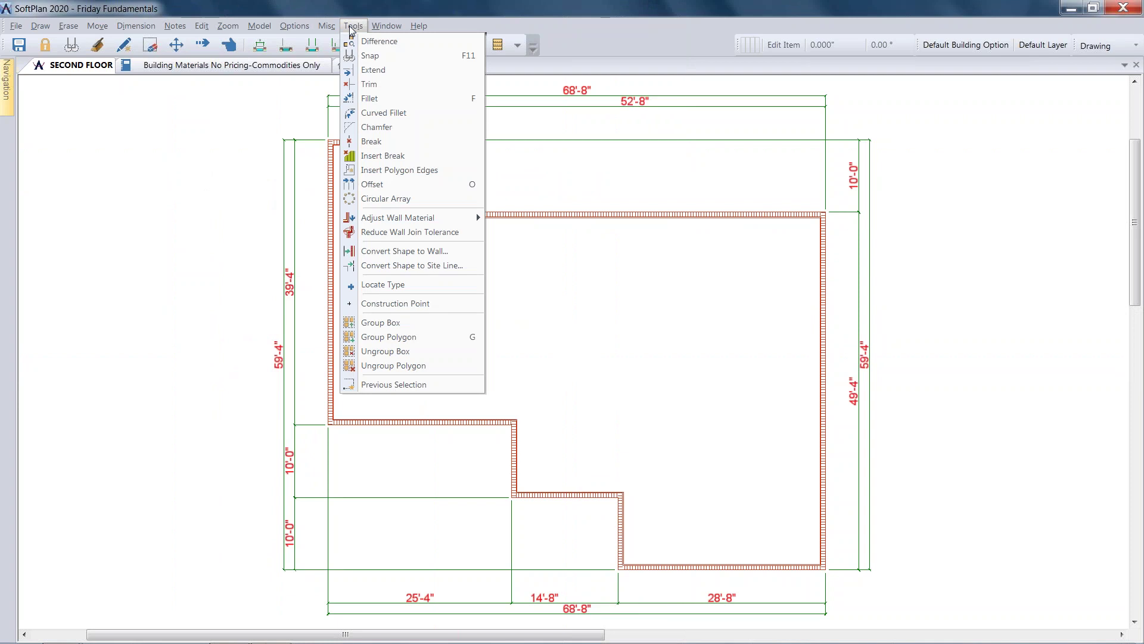
{"action": "left_click", "coordinate": [397, 98]}
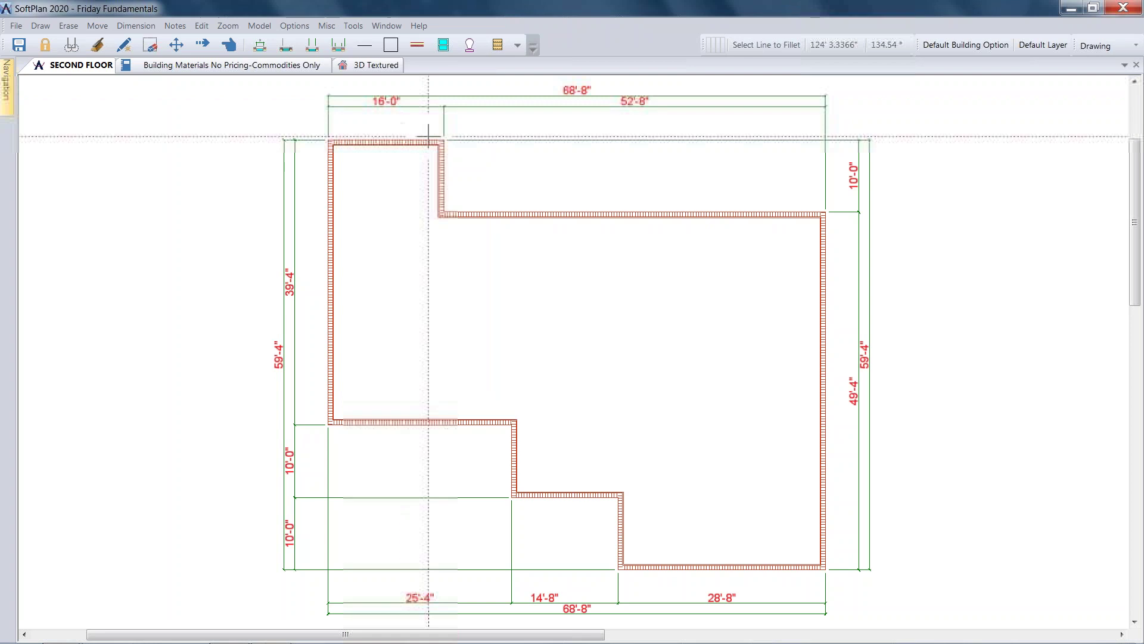
{"action": "left_click", "coordinate": [483, 214]}
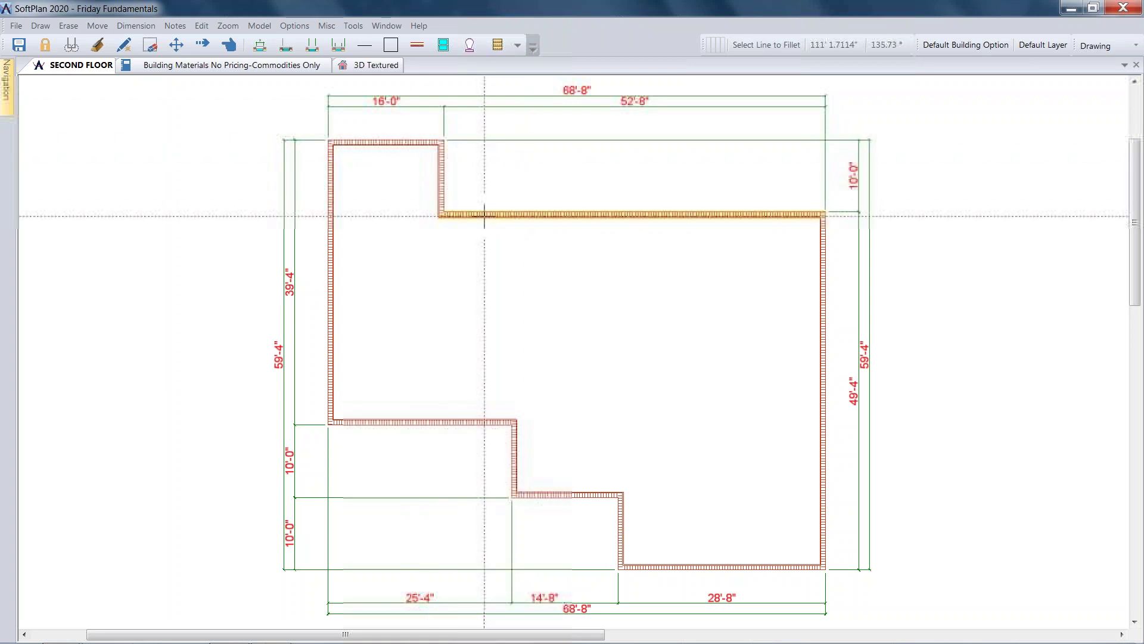
{"action": "left_click", "coordinate": [331, 267]}
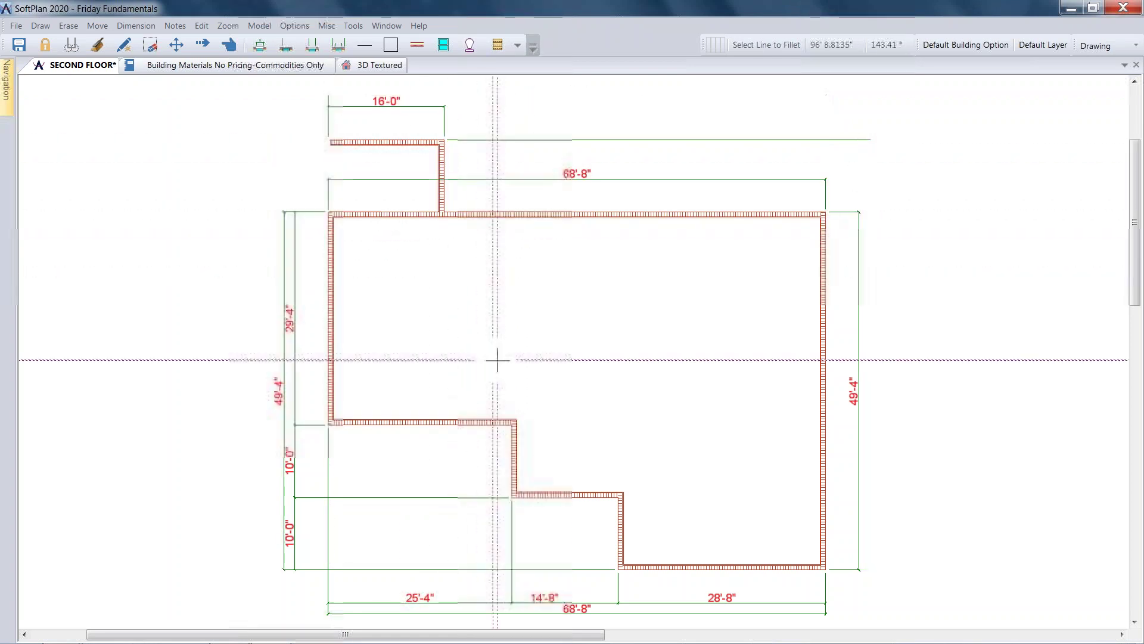
{"action": "left_click", "coordinate": [482, 422]}
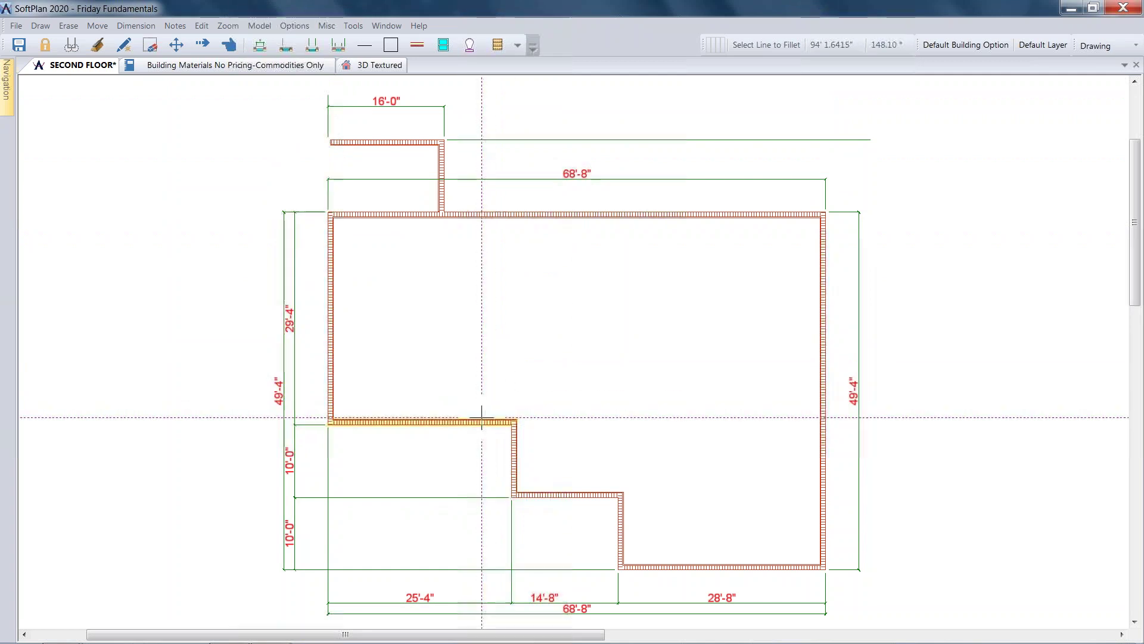
{"action": "left_click", "coordinate": [818, 389]}
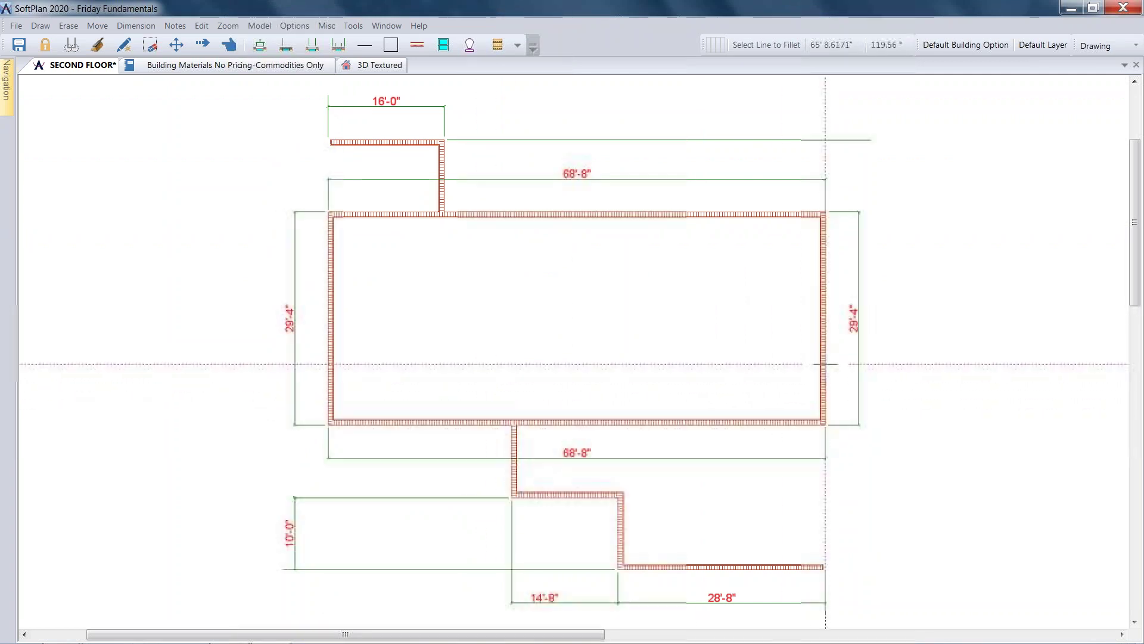
Step: Block-erase the leftover jog walls and their dimensions north and south of the rectangular second floor outline
{"action": "left_click", "coordinate": [69, 26]}
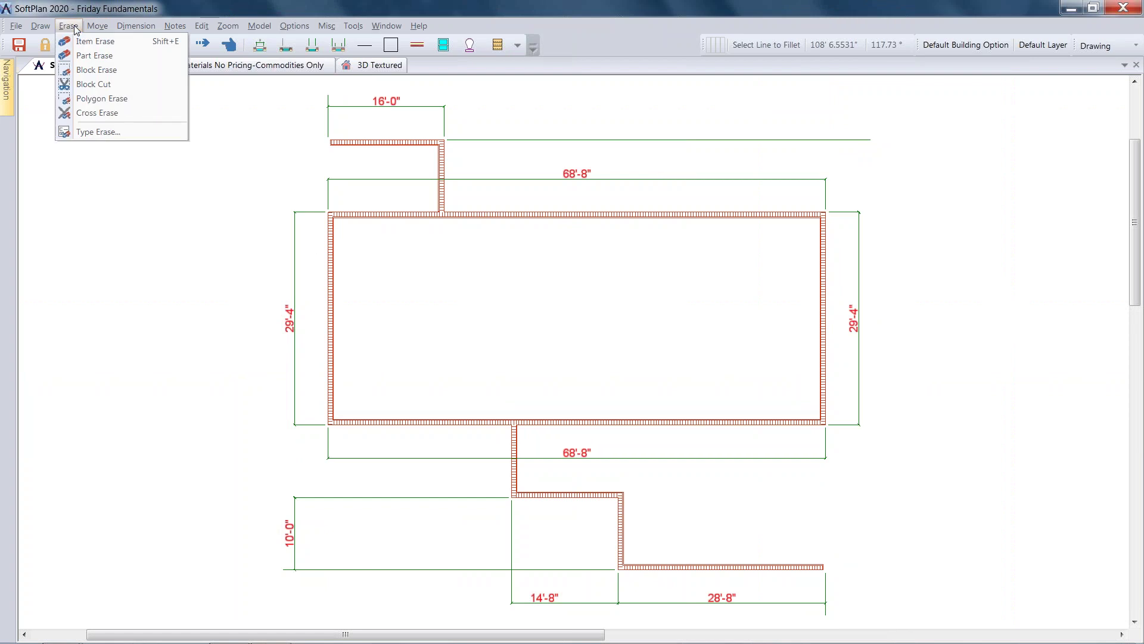
{"action": "left_click", "coordinate": [95, 71]}
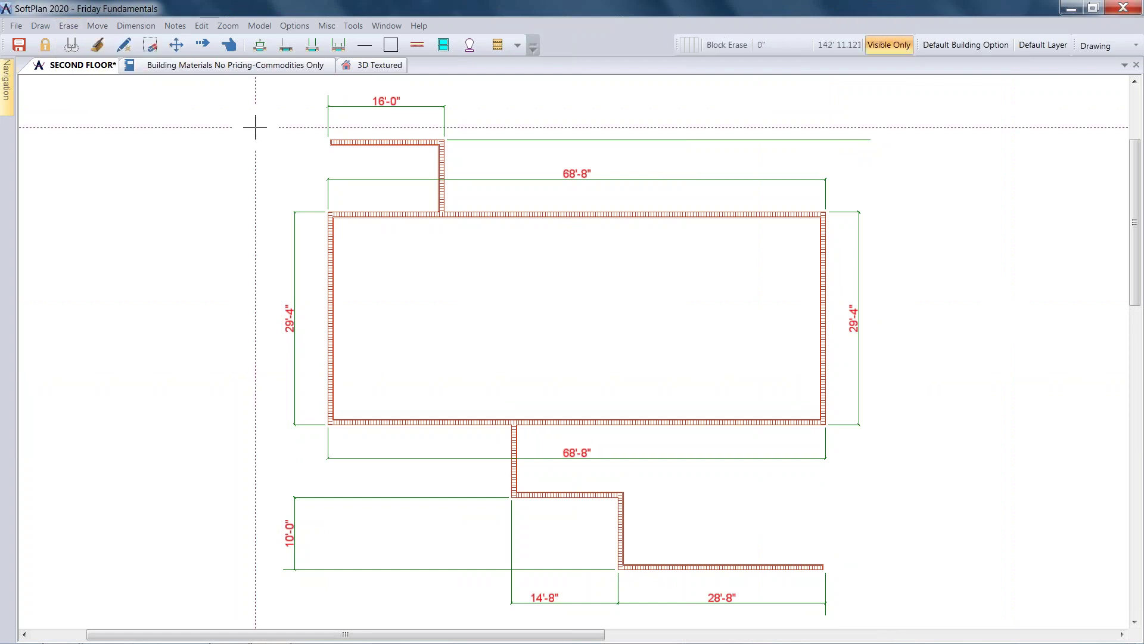
{"action": "left_click", "coordinate": [295, 88]}
{"action": "left_click", "coordinate": [497, 253]}
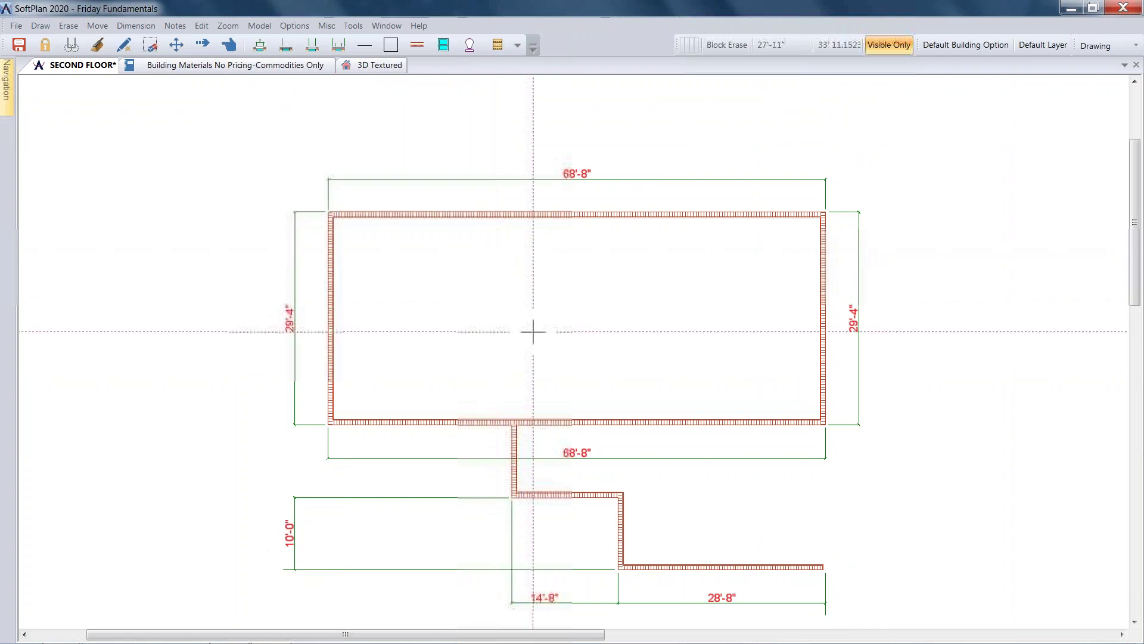
{"action": "left_click", "coordinate": [481, 394]}
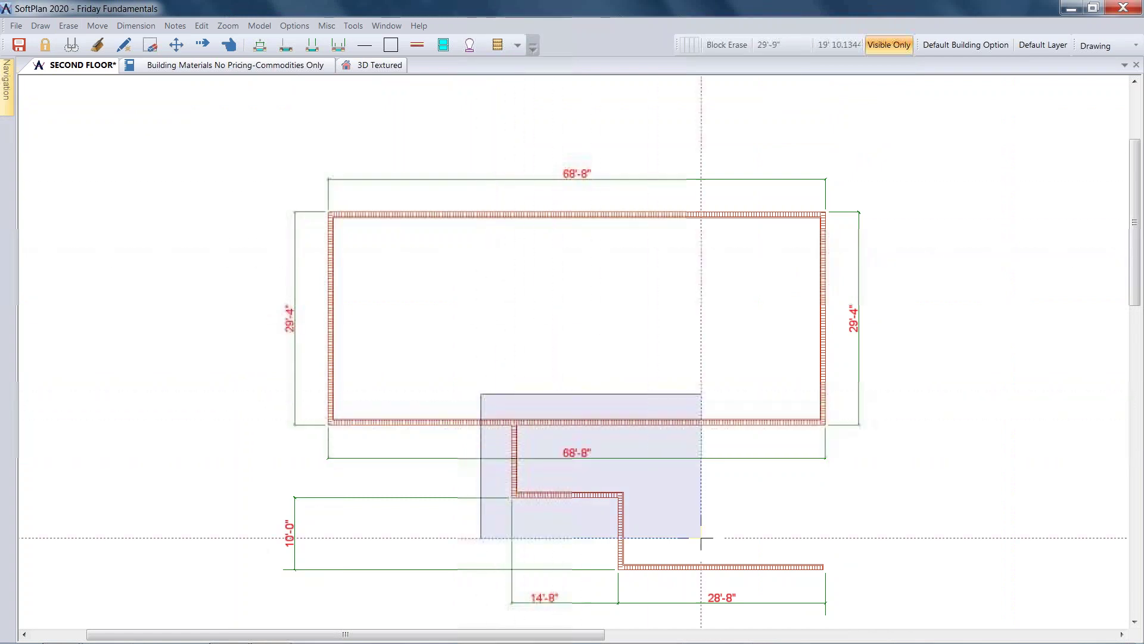
{"action": "left_click", "coordinate": [871, 613]}
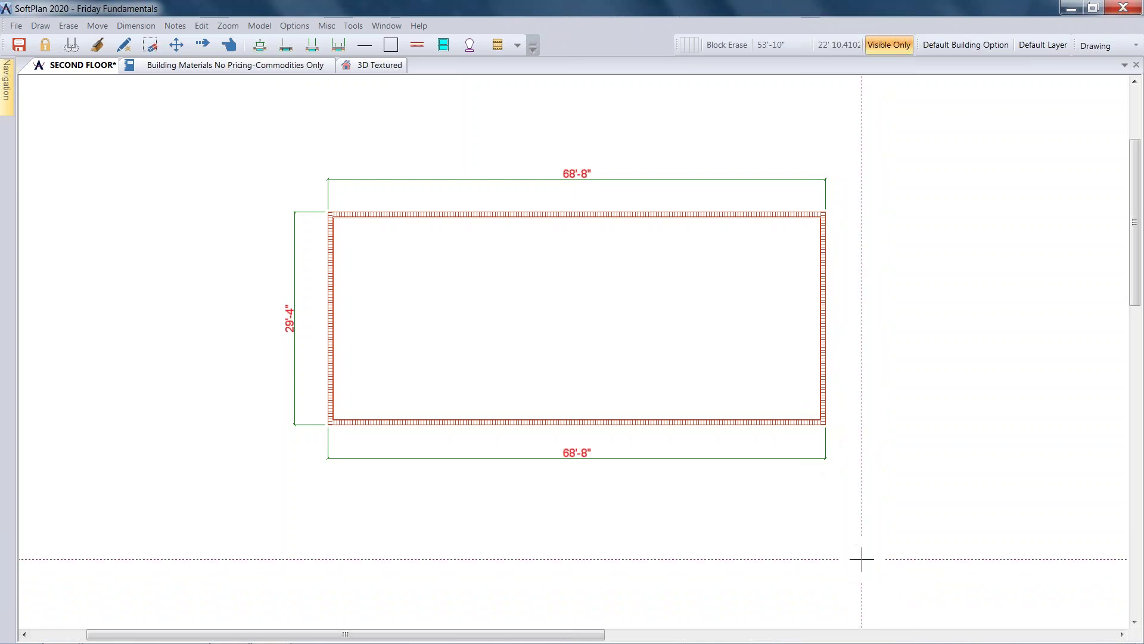
{"action": "scroll", "coordinate": [862, 559], "scroll_direction": "up", "scroll_amount": 3}
{"action": "scroll", "coordinate": [651, 413], "scroll_direction": "down", "scroll_amount": 1}
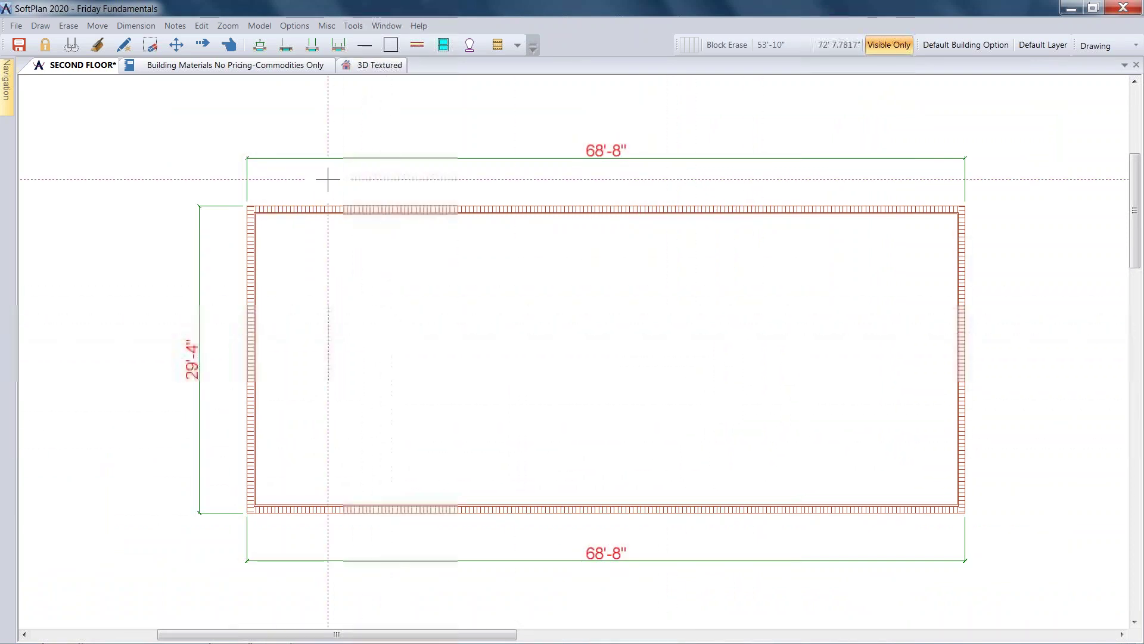
Step: Replace the second floor's 8" Blk/Stucco/Ins/FS/DW walls with the 2x4/Stucco wall type using Change Wall
{"action": "left_click", "coordinate": [202, 27]}
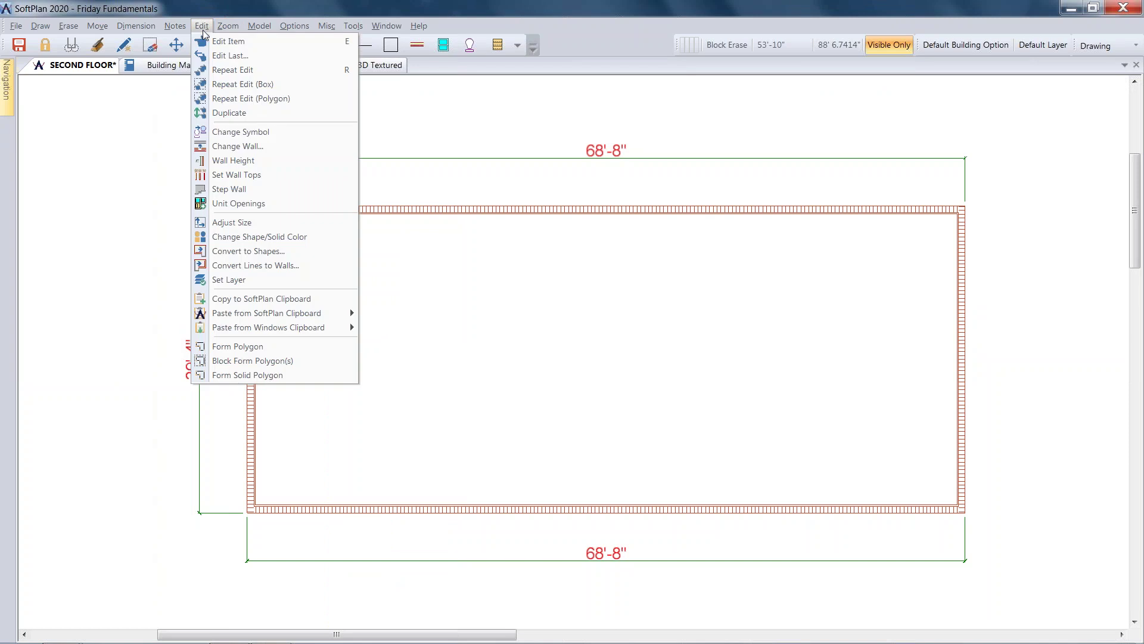
{"action": "left_click", "coordinate": [257, 148]}
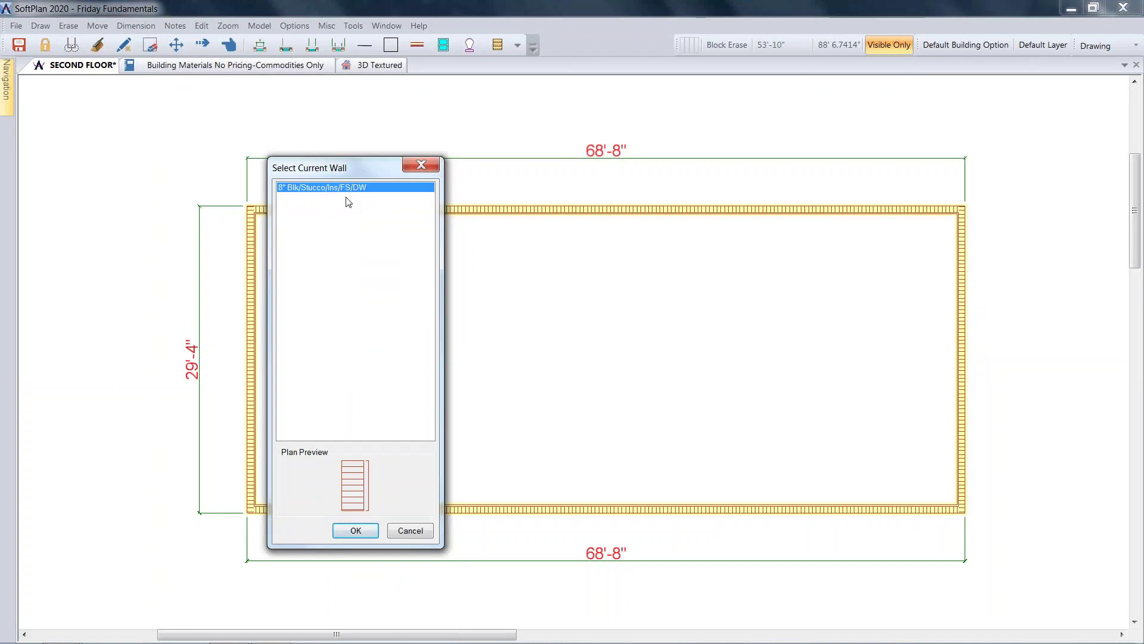
{"action": "left_click", "coordinate": [356, 530]}
{"action": "left_click_drag", "start_coordinate": [468, 245], "coordinate": [443, 138]}
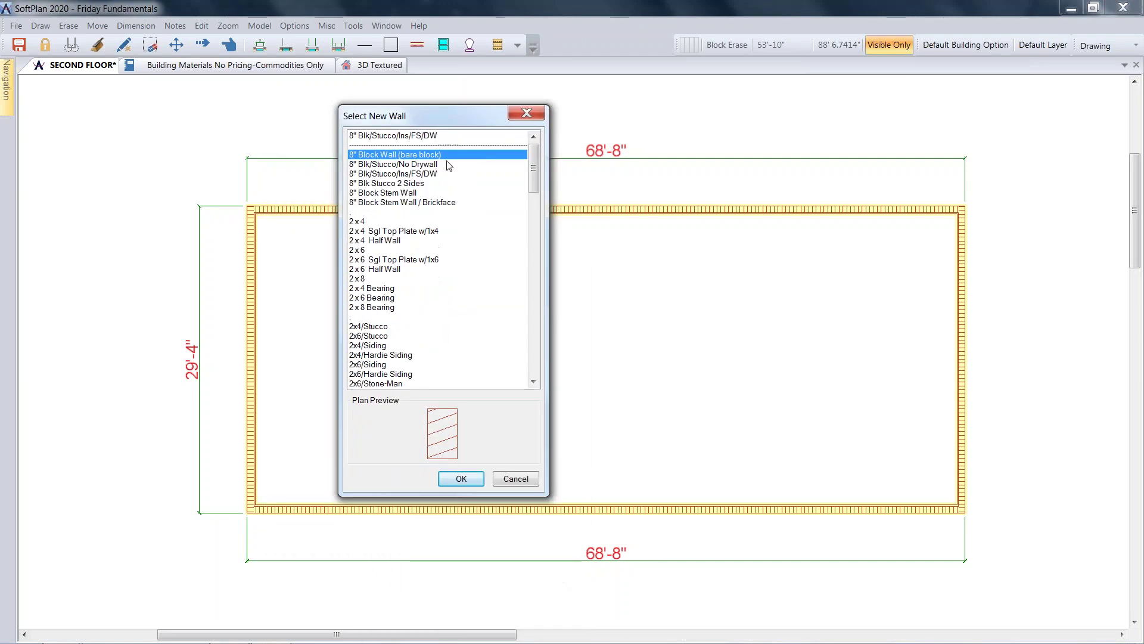
{"action": "left_click", "coordinate": [381, 326]}
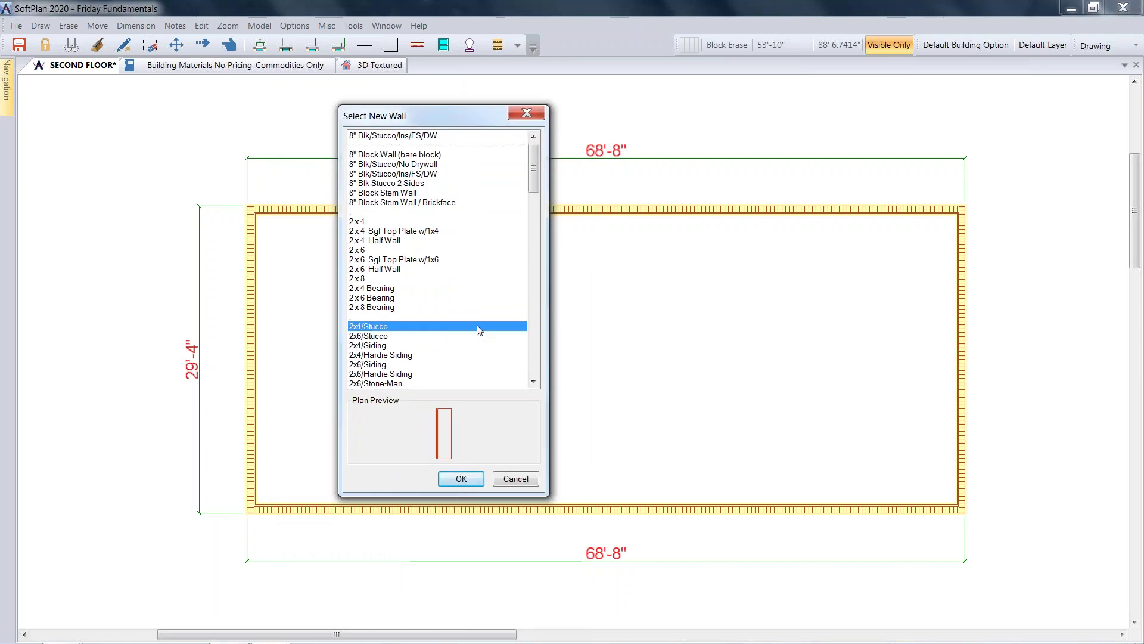
{"action": "left_click", "coordinate": [461, 479]}
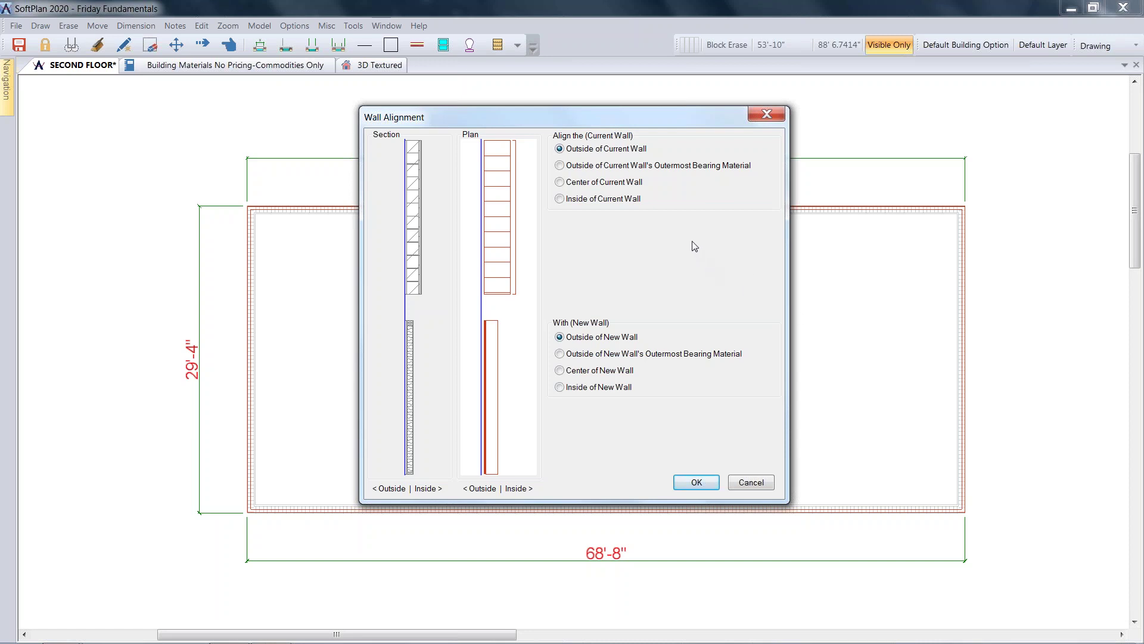
Step: Align the outside of the current wall's outermost bearing material with the outside of the new wall's outermost bearing material
{"action": "left_click", "coordinate": [559, 166]}
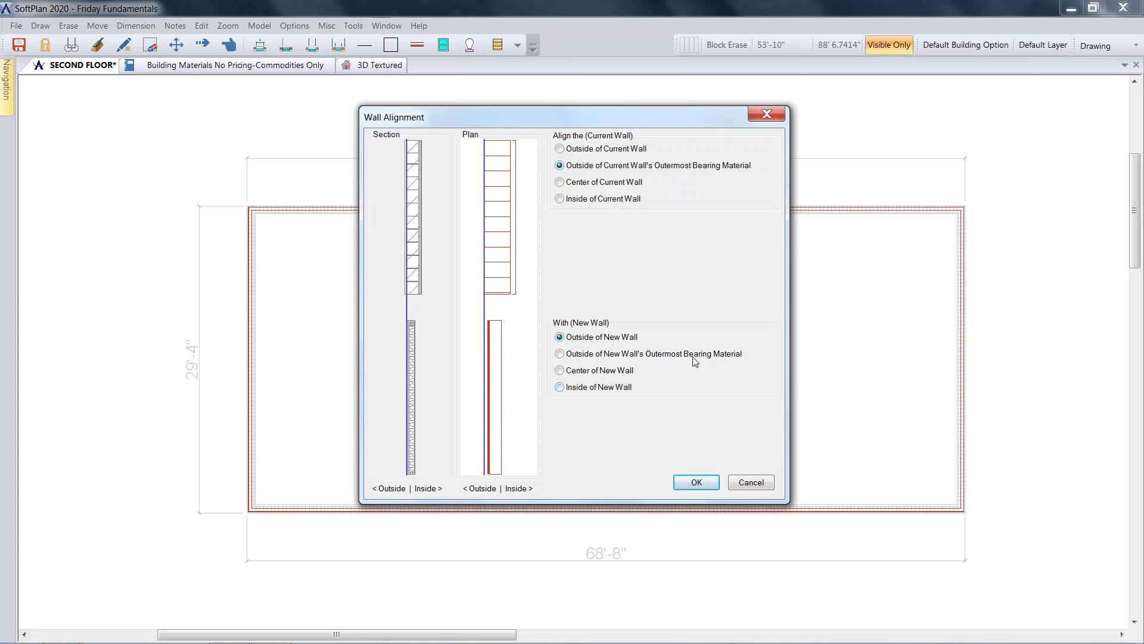
{"action": "left_click", "coordinate": [560, 355]}
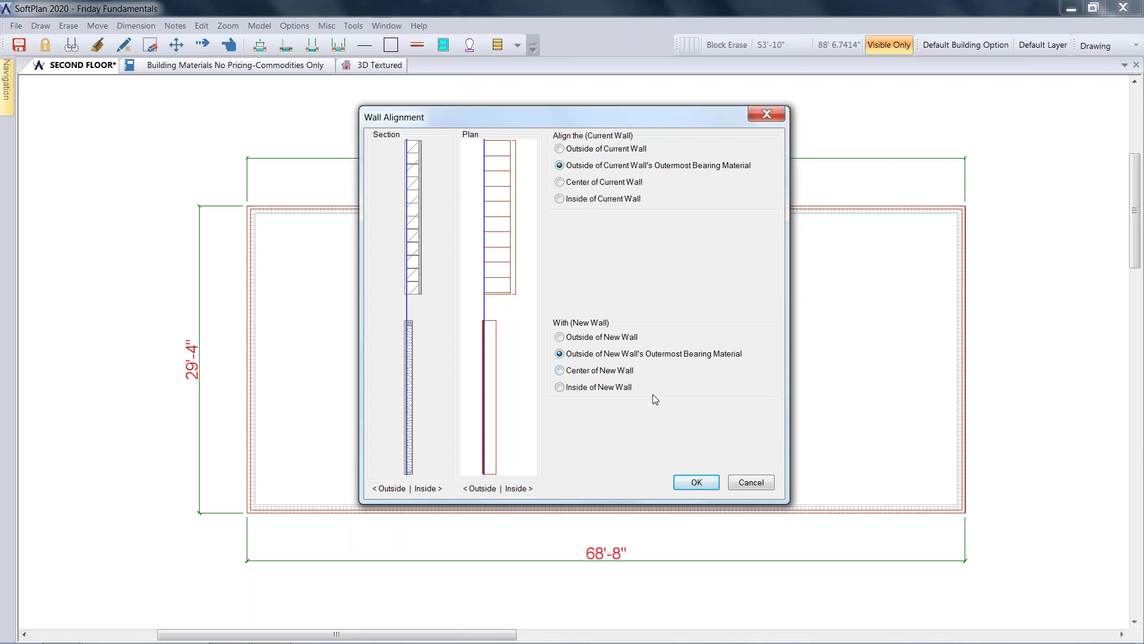
{"action": "left_click", "coordinate": [695, 481]}
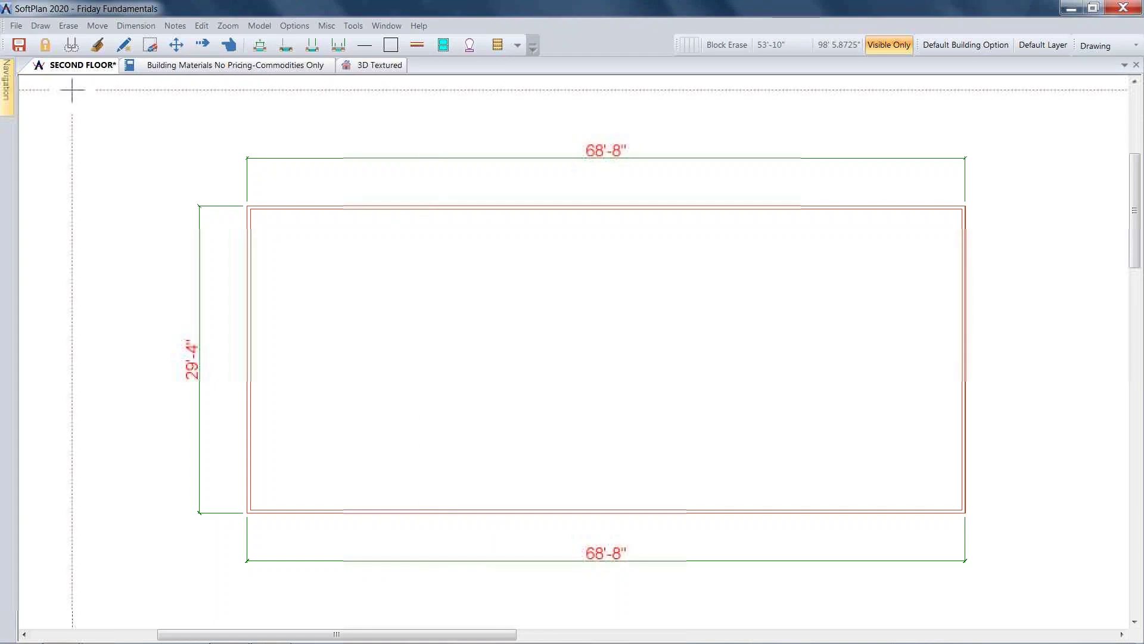
Step: Reopen the MAIN FLOOR drawing, place it first among the open drawings, and return to SECOND FLOOR
{"action": "left_click", "coordinate": [7, 89]}
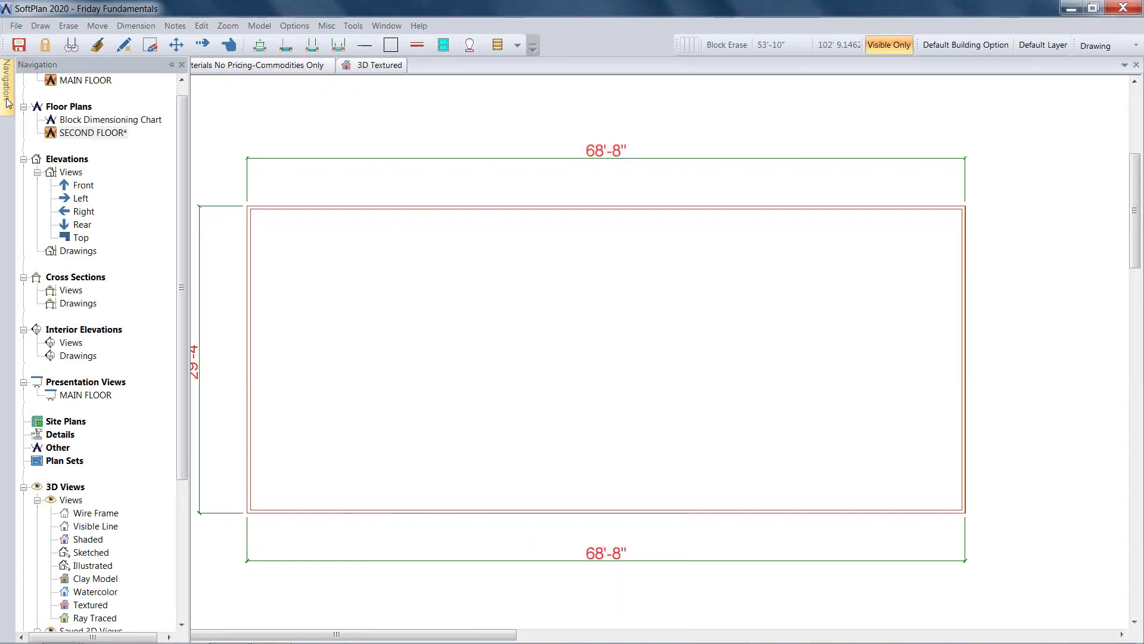
{"action": "double_click", "coordinate": [63, 83]}
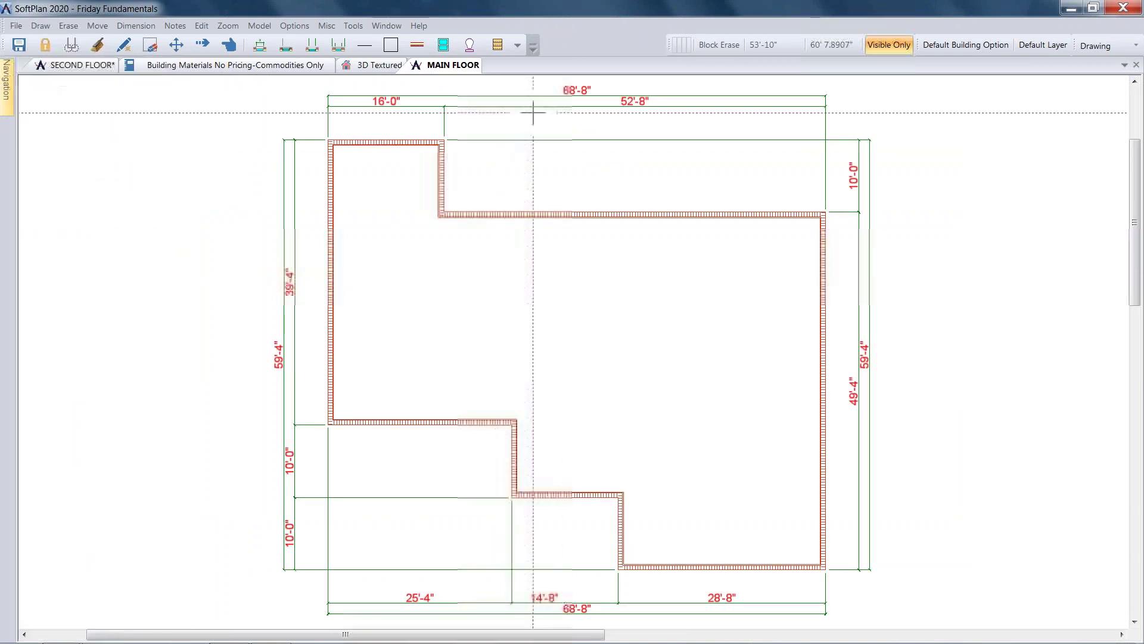
{"action": "left_click", "coordinate": [94, 66]}
{"action": "left_click", "coordinate": [453, 65]}
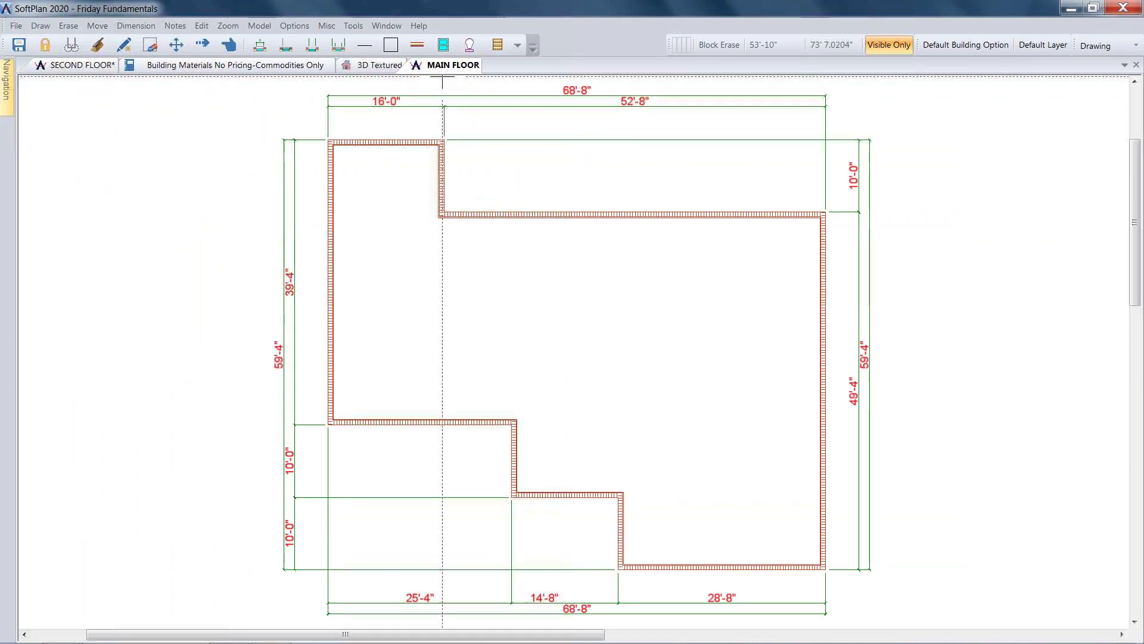
{"action": "left_click_drag", "start_coordinate": [450, 71], "coordinate": [5, 63]}
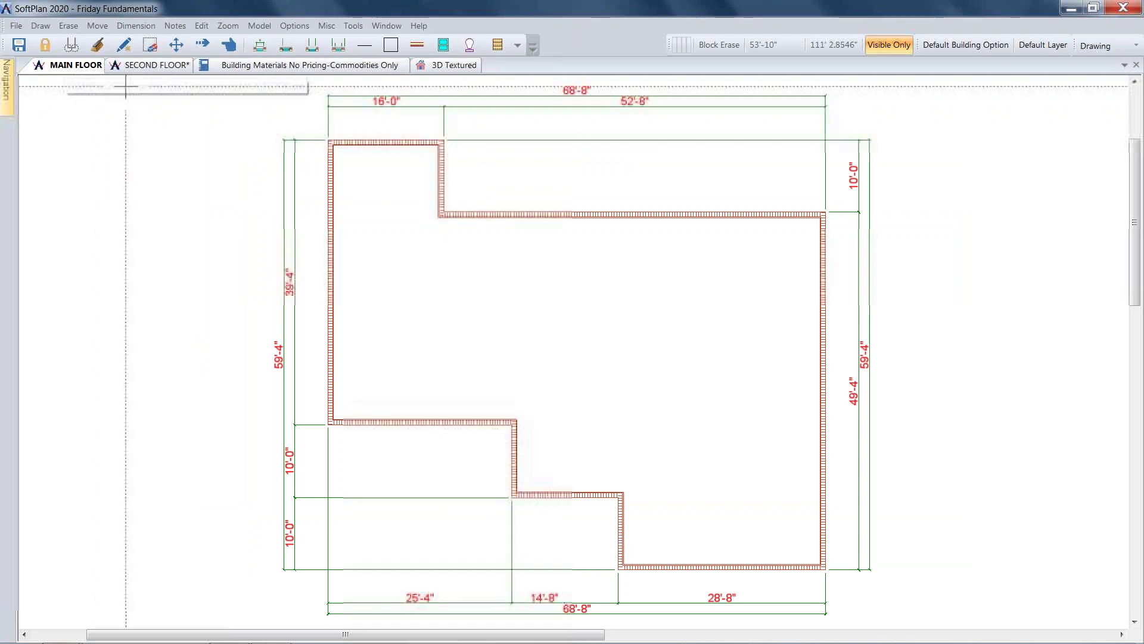
{"action": "left_click", "coordinate": [148, 67]}
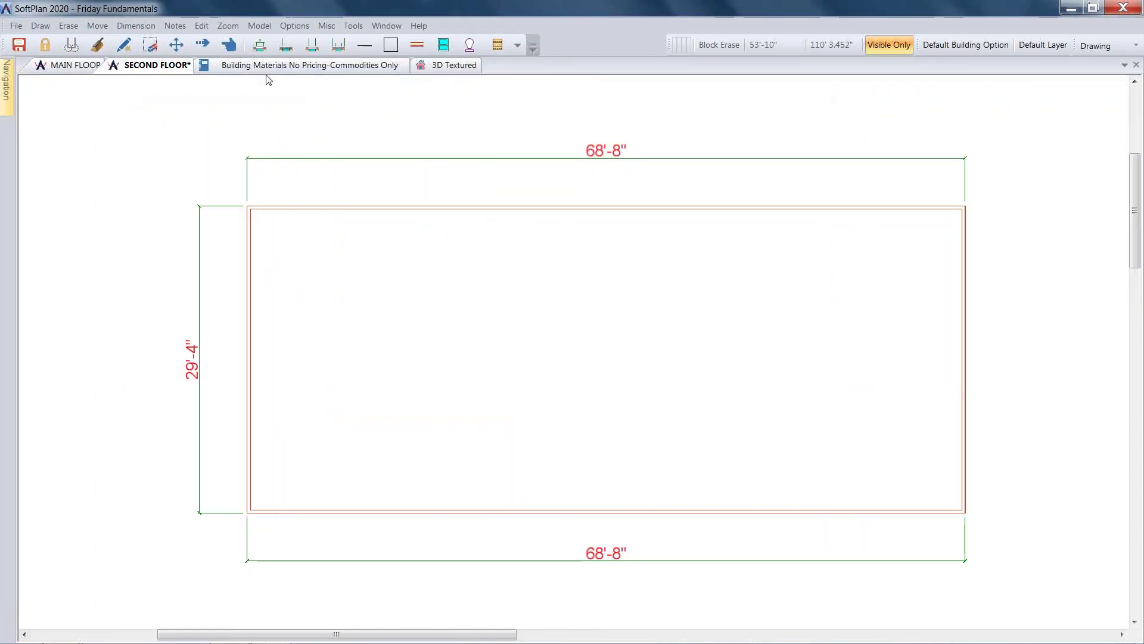
Step: Check which floors are in the current assembly with Assemble Floors, and close it without changes
{"action": "left_click", "coordinate": [7, 79]}
{"action": "left_click", "coordinate": [259, 25]}
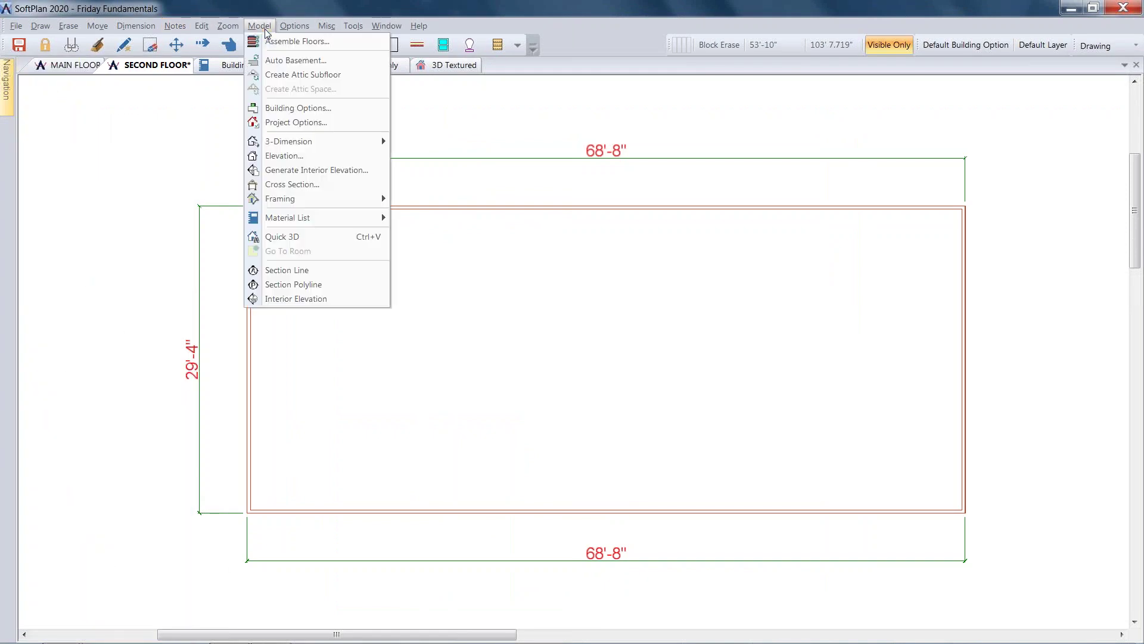
{"action": "left_click", "coordinate": [267, 42]}
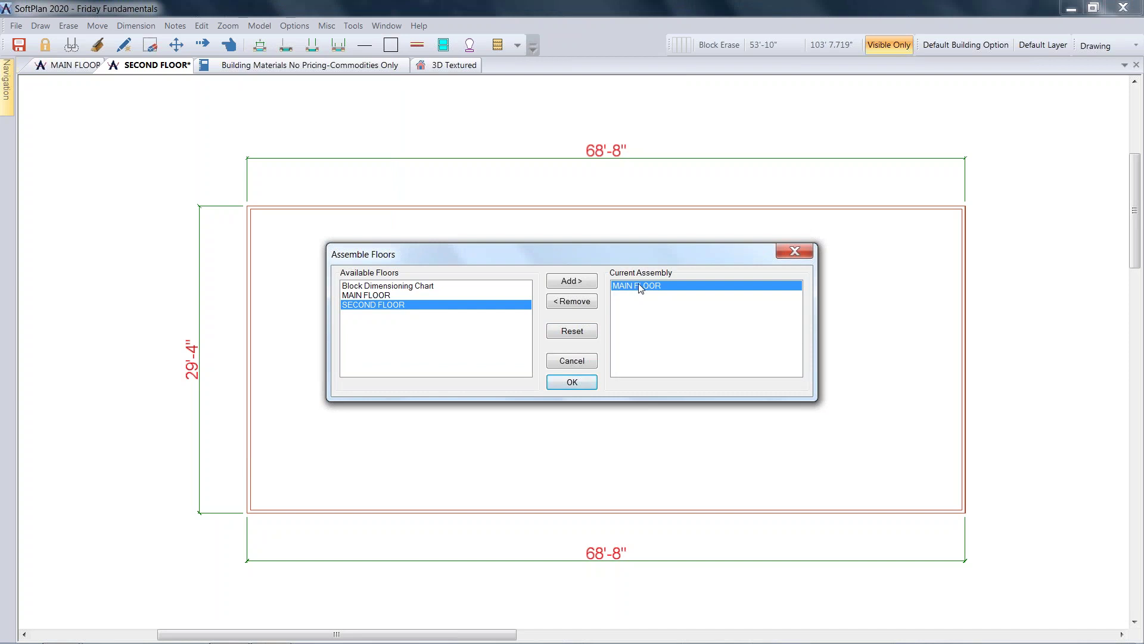
{"action": "left_click", "coordinate": [795, 251]}
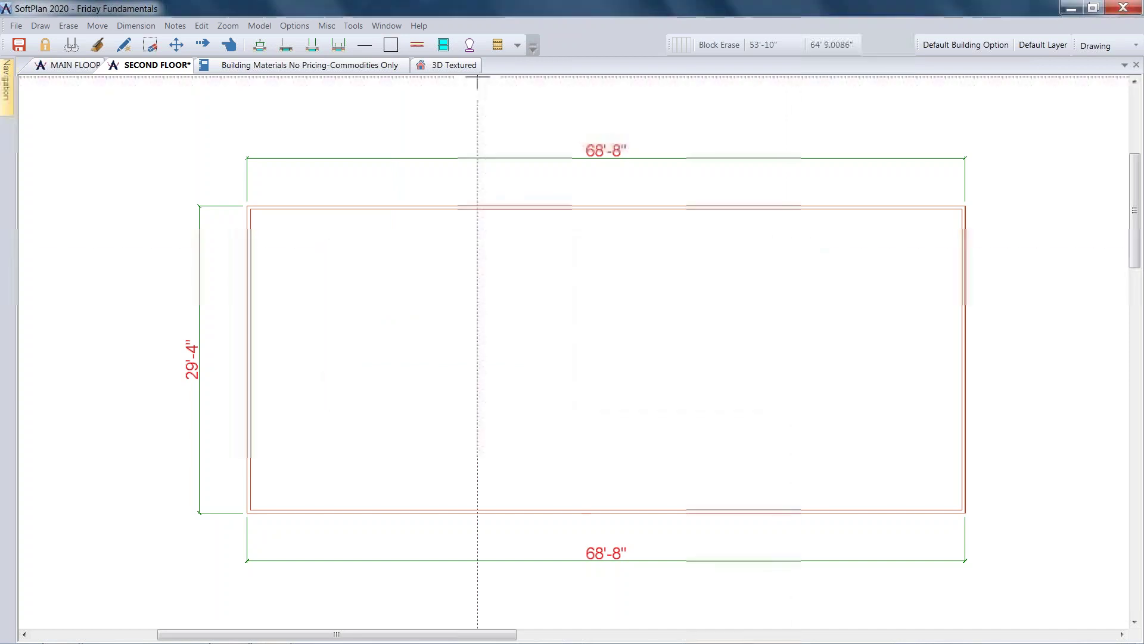
Step: In the 3D Textured view, add SECOND FLOOR to the model above MAIN FLOOR
{"action": "left_click", "coordinate": [453, 65]}
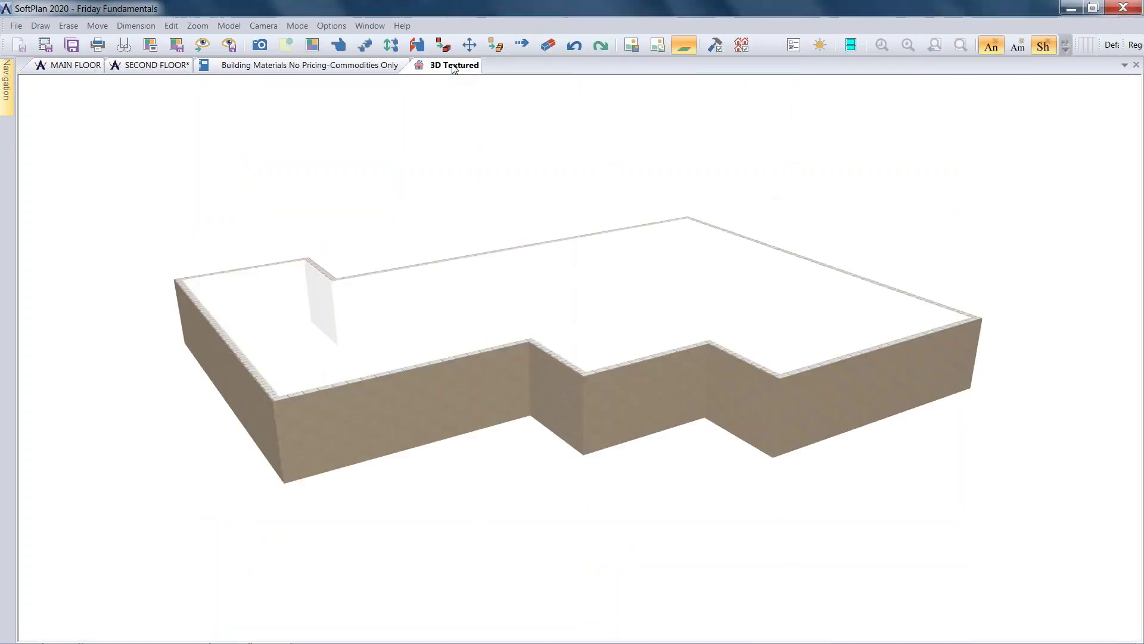
{"action": "left_click", "coordinate": [7, 86]}
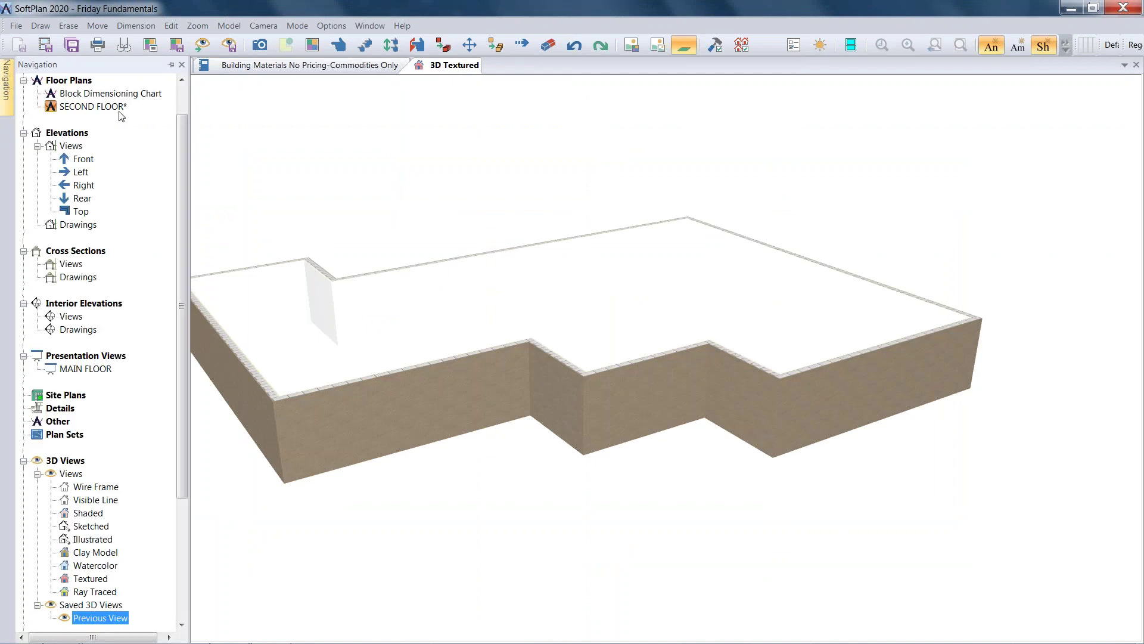
{"action": "scroll", "coordinate": [185, 116], "scroll_direction": "up", "scroll_amount": 1}
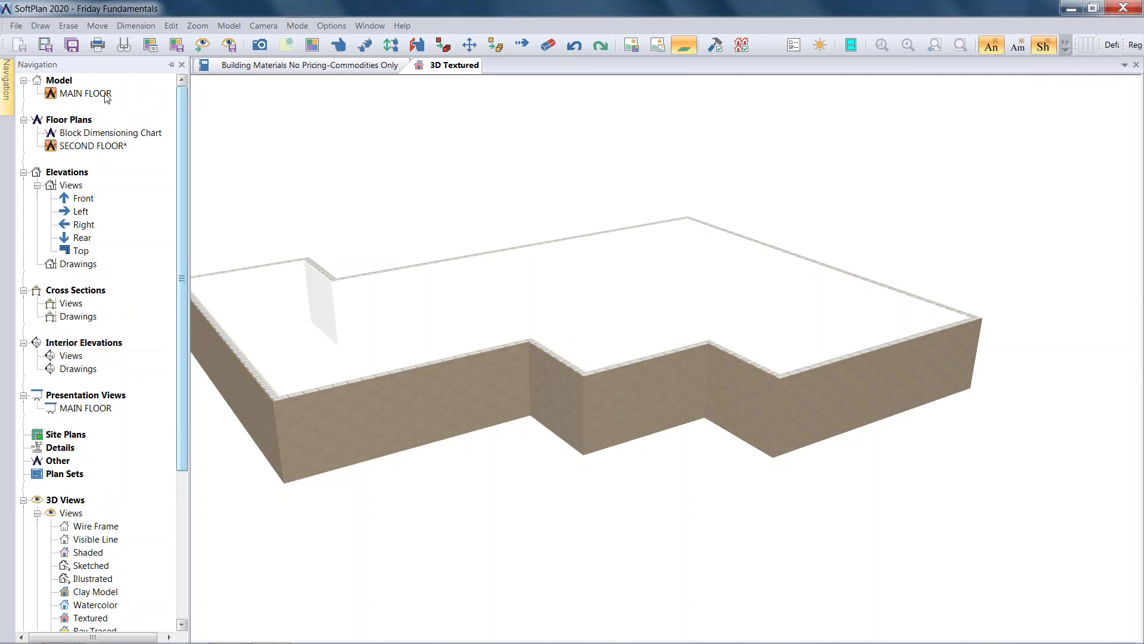
{"action": "left_click", "coordinate": [52, 146]}
{"action": "left_click_drag", "start_coordinate": [51, 145], "coordinate": [55, 78]}
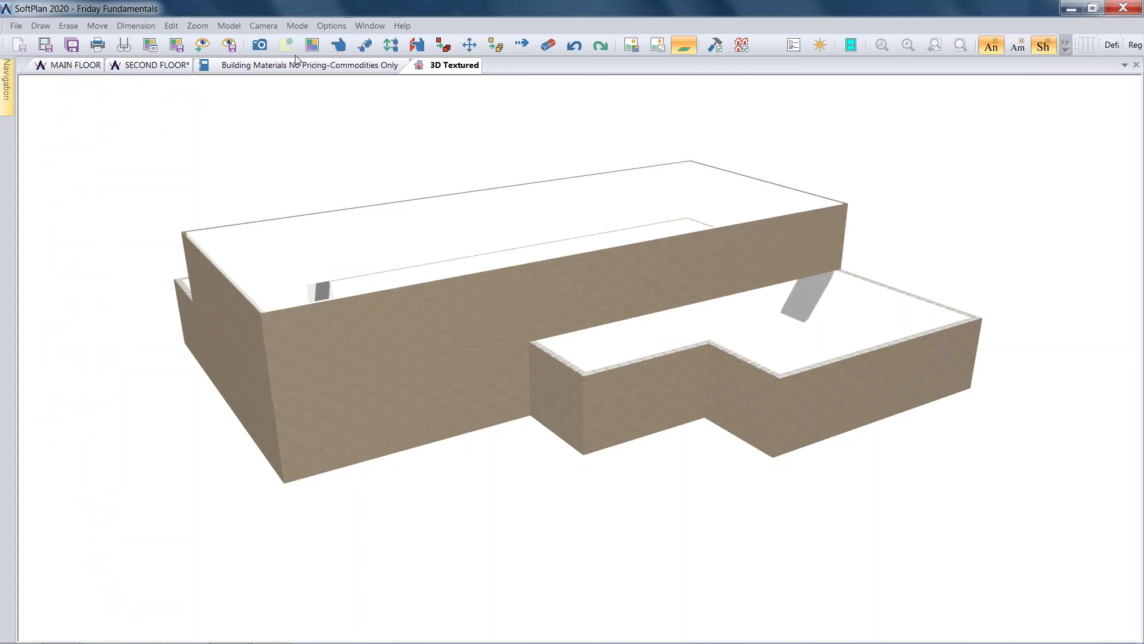
Step: Review the order of the assembled floors in Assemble Floors, cancel without saving drawing changes, and look over the project's model drawings
{"action": "left_click", "coordinate": [233, 29]}
{"action": "left_click", "coordinate": [247, 43]}
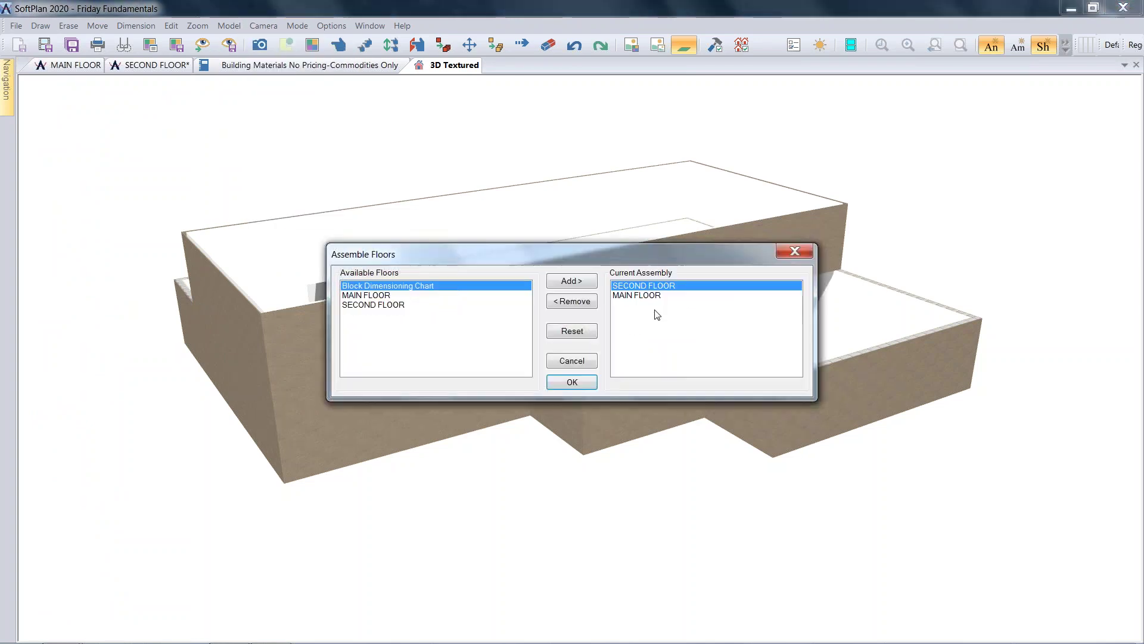
{"action": "left_click", "coordinate": [572, 360]}
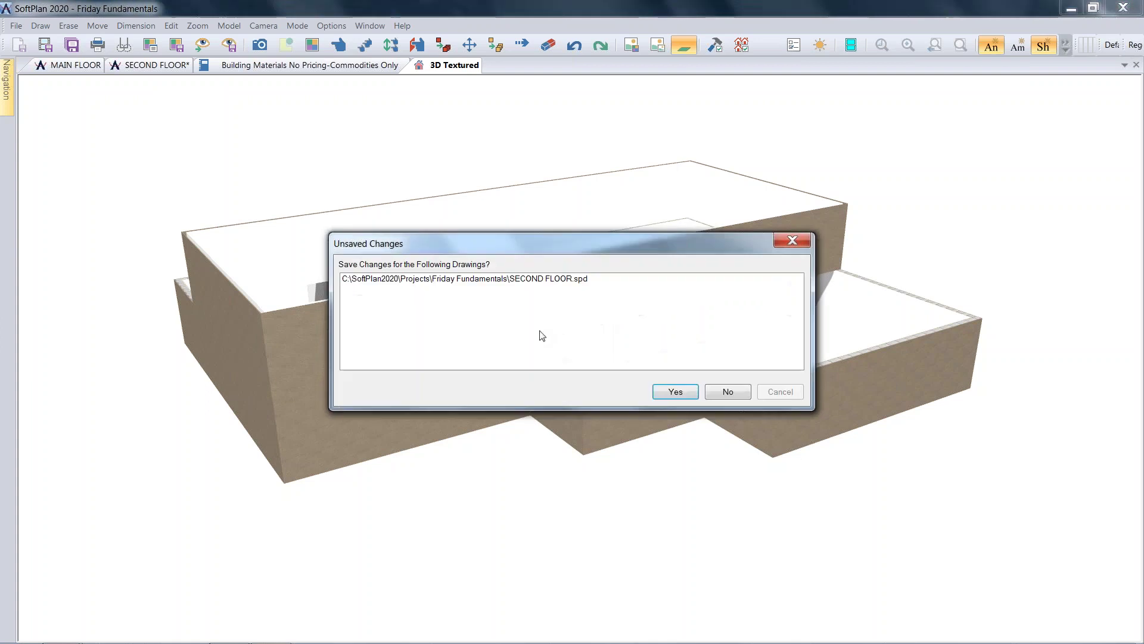
{"action": "left_click", "coordinate": [731, 389]}
{"action": "mouse_move", "coordinate": [12, 84]}
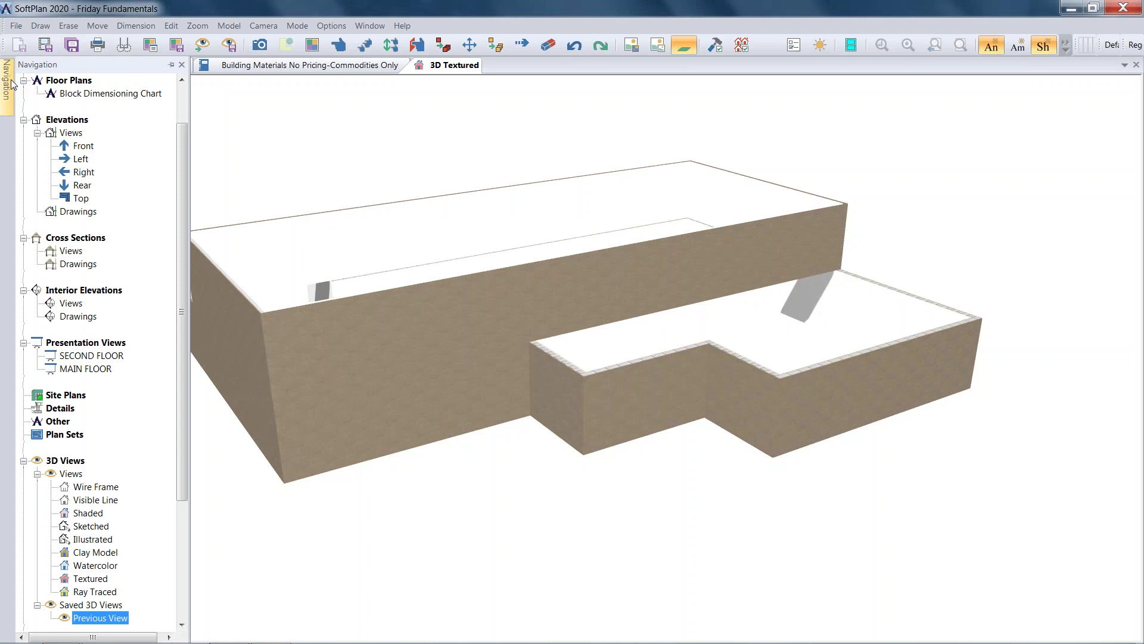
{"action": "left_click_drag", "start_coordinate": [185, 146], "coordinate": [181, 93]}
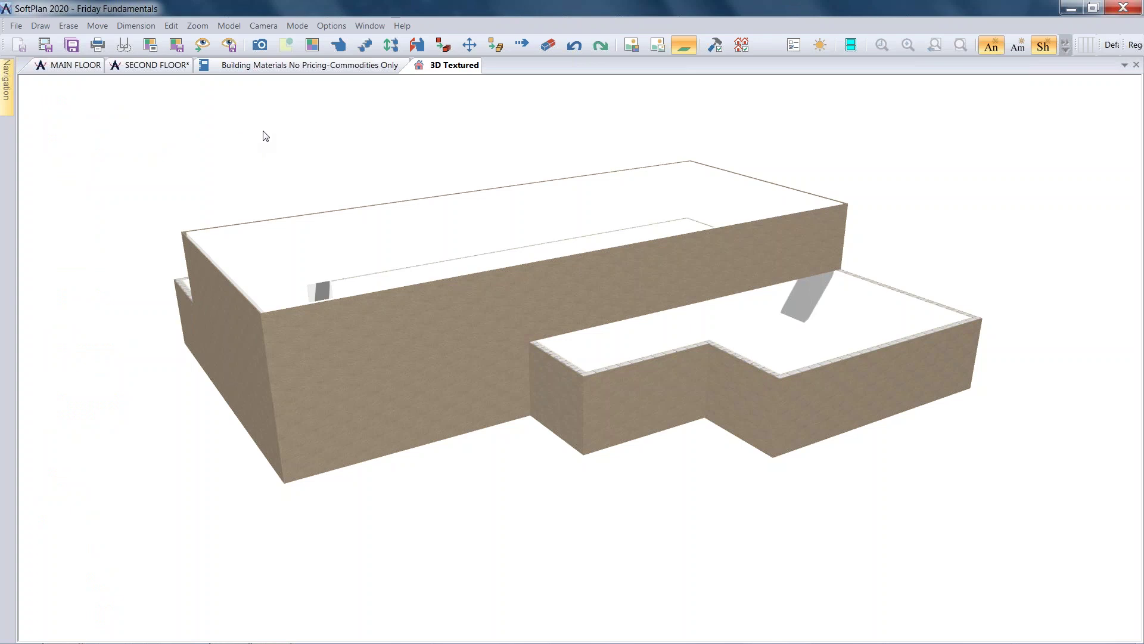
Step: Return to the SECOND FLOOR drawing and switch it to Floor System mode
{"action": "left_click", "coordinate": [177, 67]}
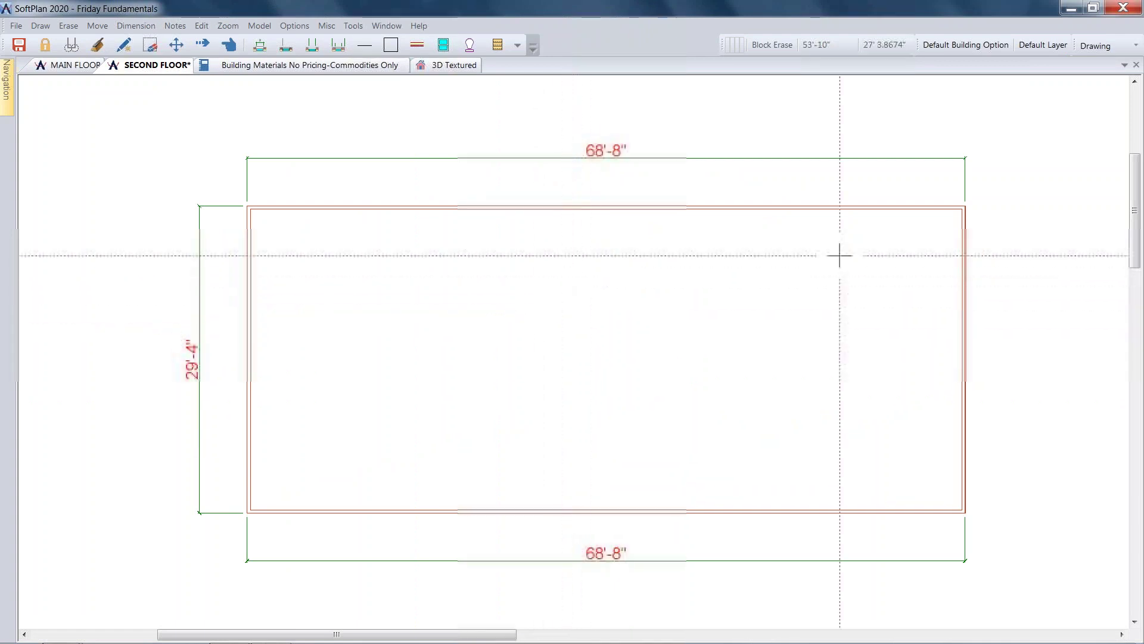
{"action": "left_click", "coordinate": [1099, 47]}
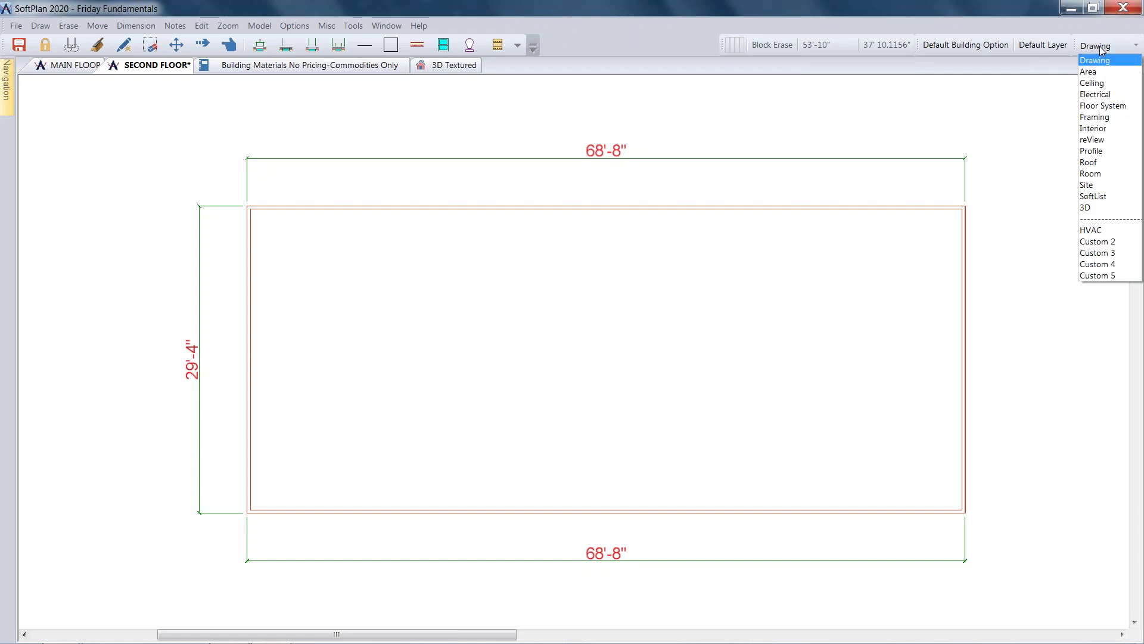
{"action": "left_click", "coordinate": [1108, 107]}
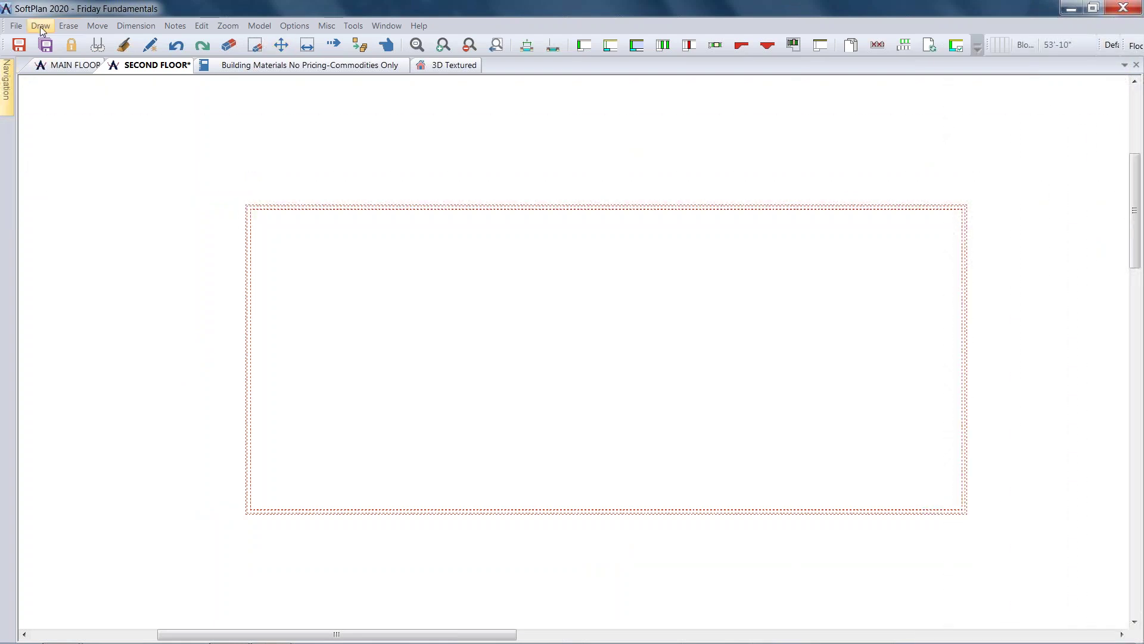
{"action": "left_click", "coordinate": [1138, 47]}
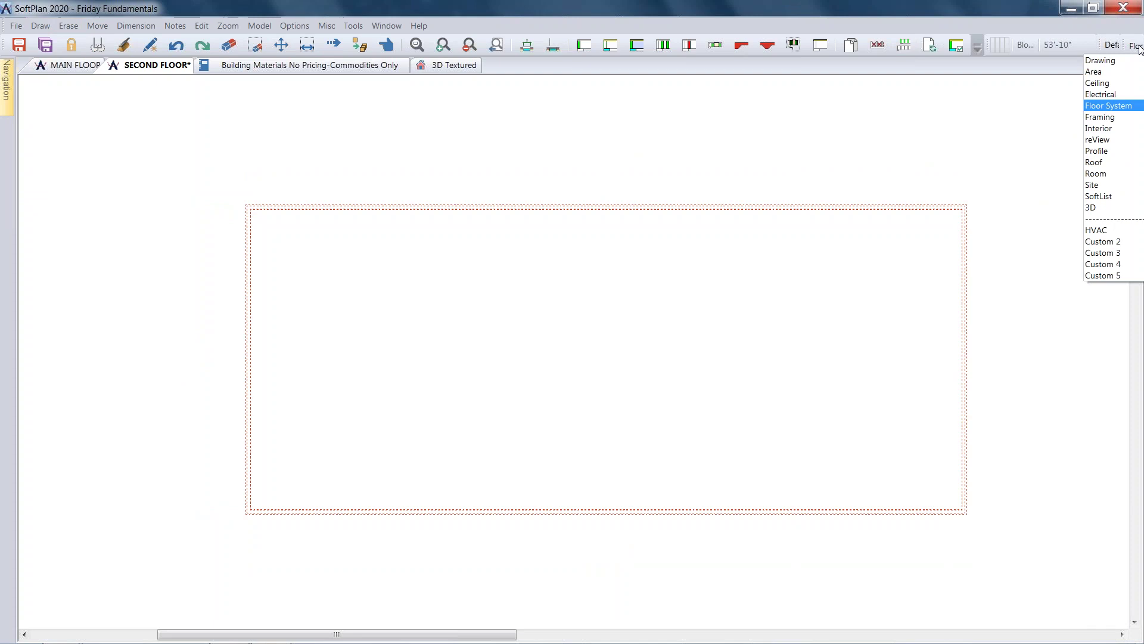
{"action": "left_click", "coordinate": [1138, 47]}
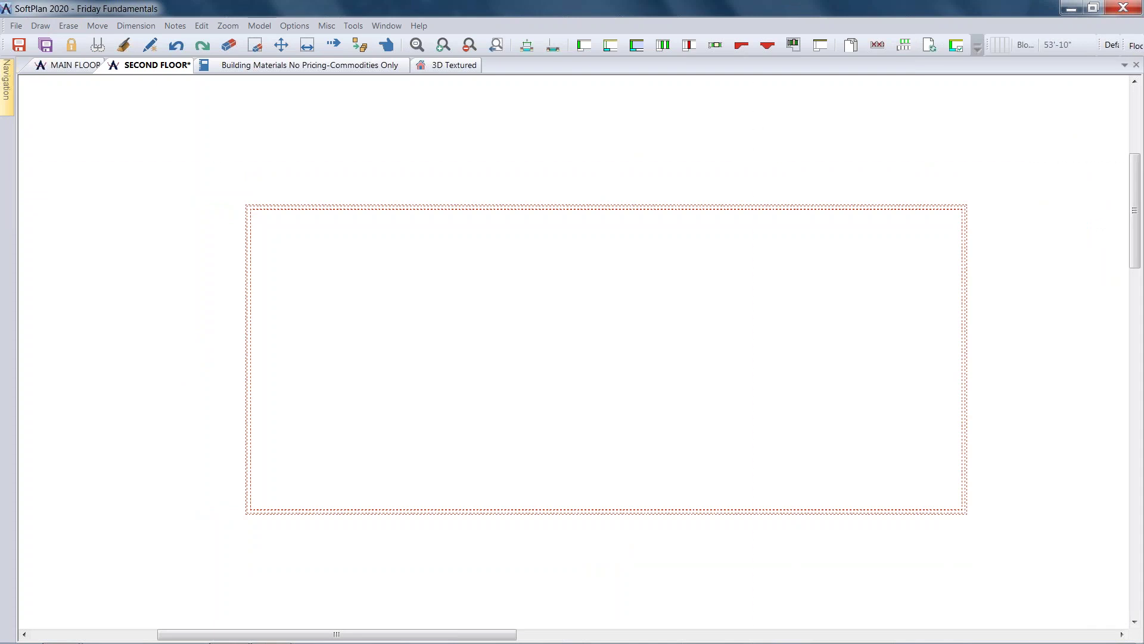
Step: In Floor System Options, go through the joist depth, width, spacing, ring joist, flange and webbing settings, and choose Floor Truss as joist type
{"action": "left_click", "coordinate": [39, 25]}
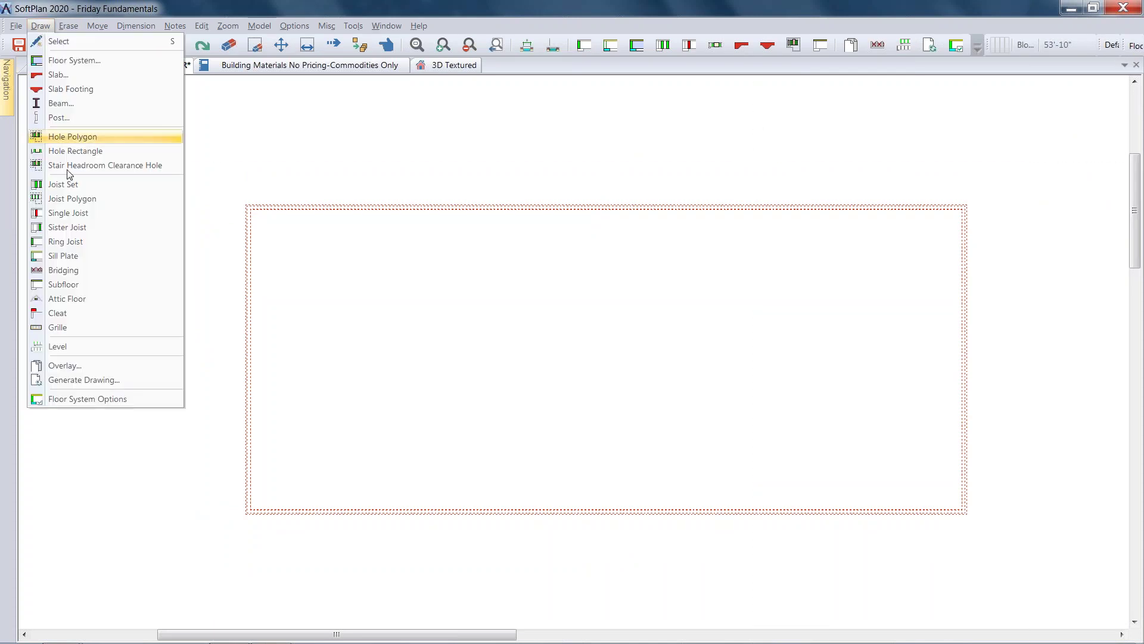
{"action": "left_click", "coordinate": [131, 398]}
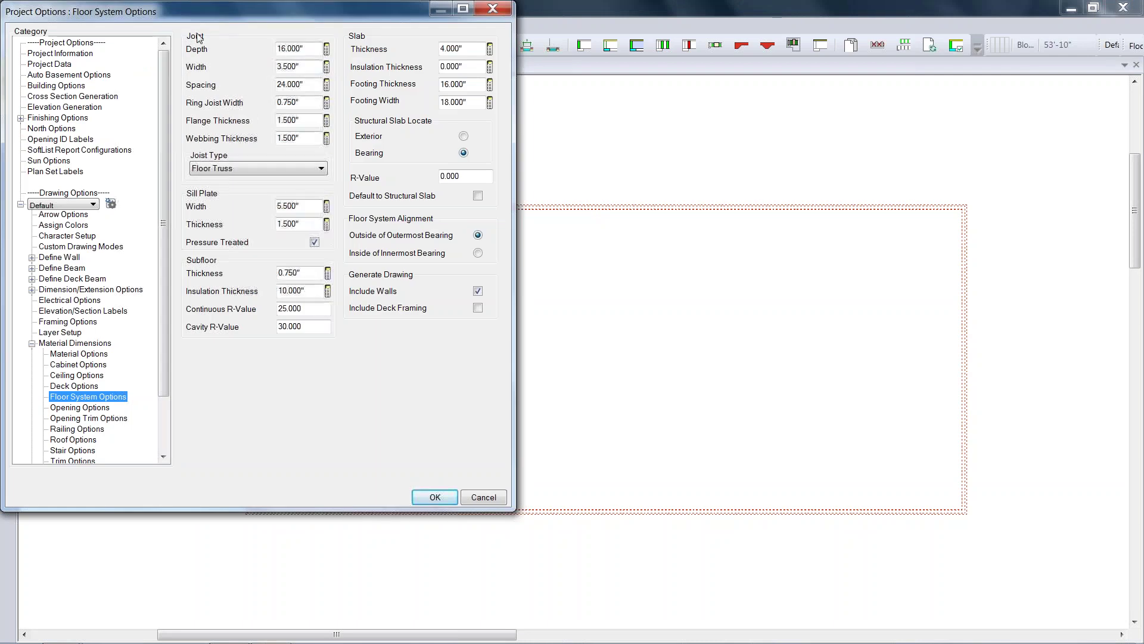
{"action": "left_click", "coordinate": [307, 50]}
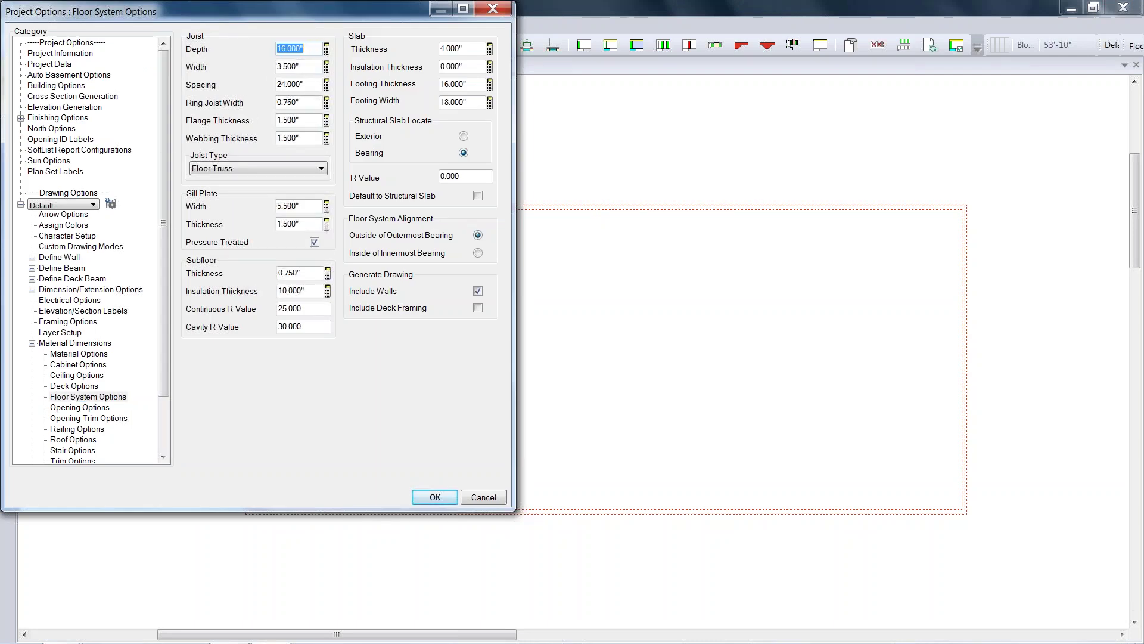
{"action": "left_click", "coordinate": [305, 67]}
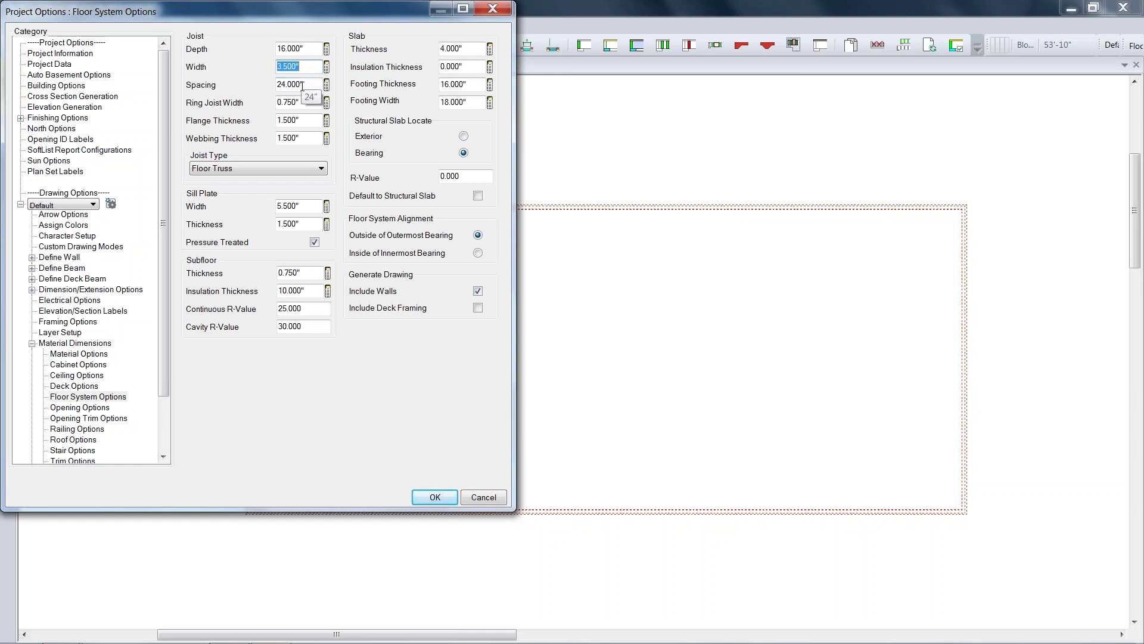
{"action": "left_click", "coordinate": [306, 88]}
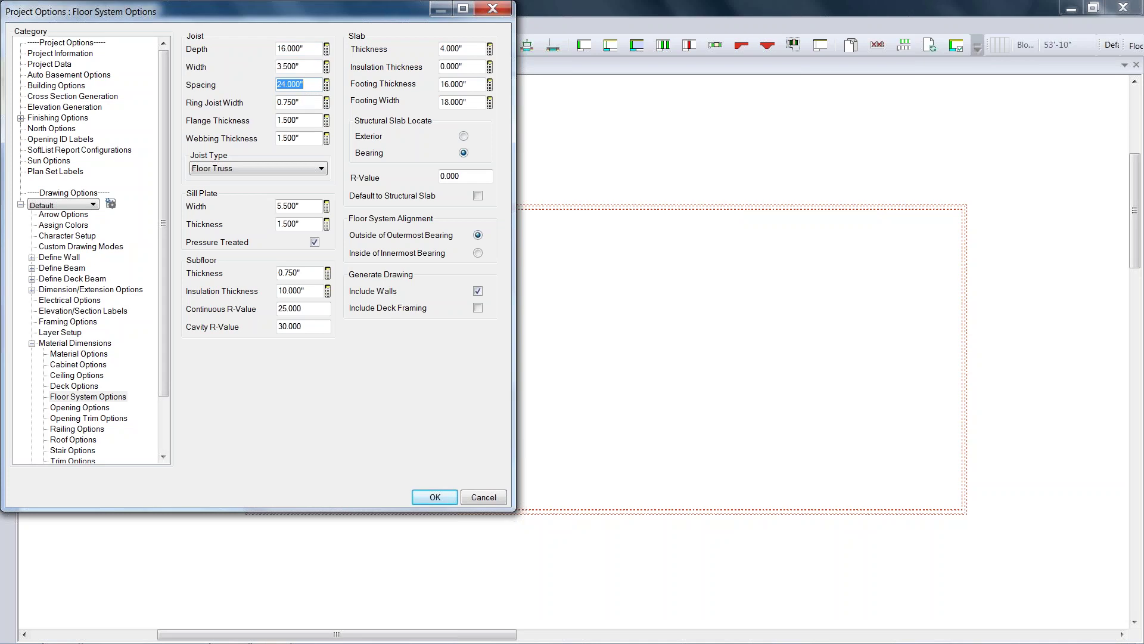
{"action": "left_click", "coordinate": [303, 104]}
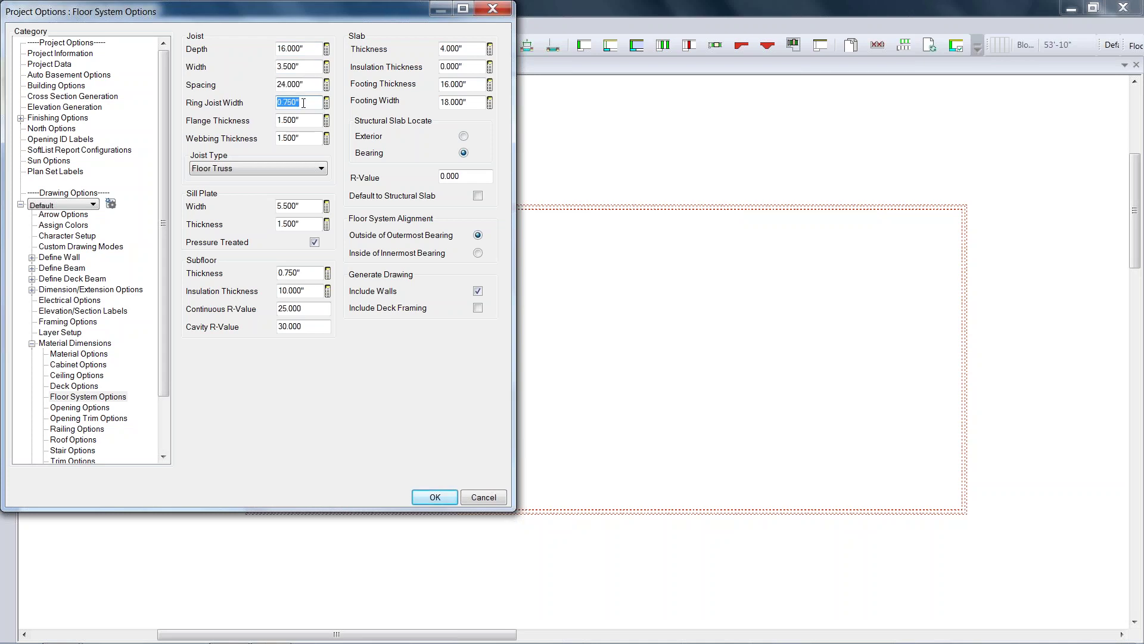
{"action": "left_click", "coordinate": [303, 122]}
{"action": "left_click", "coordinate": [304, 135]}
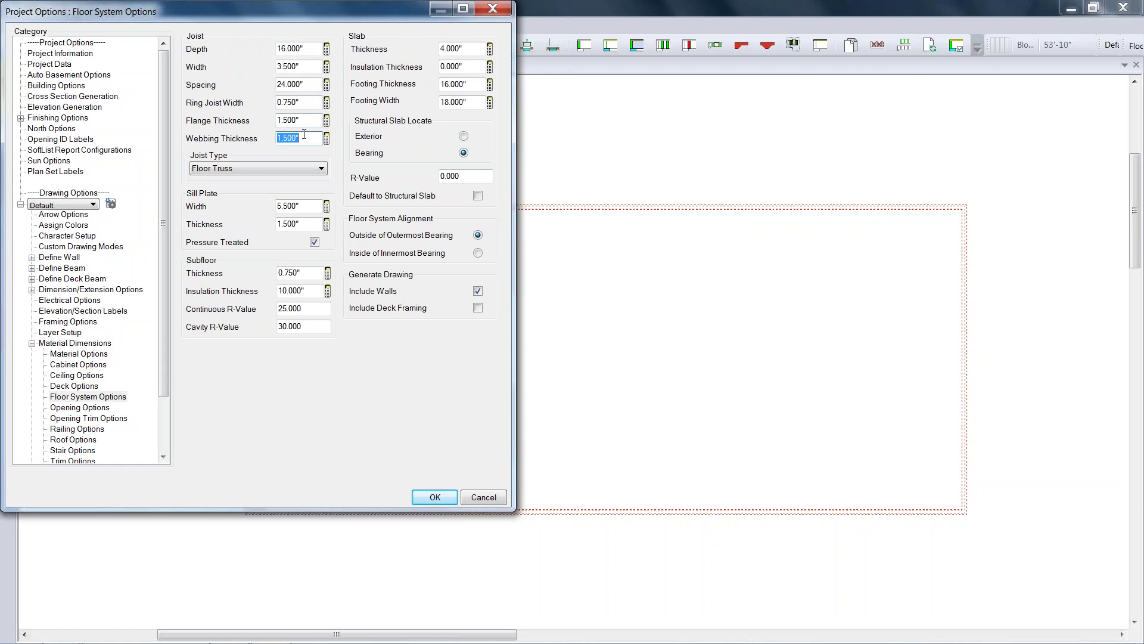
{"action": "left_click", "coordinate": [301, 170]}
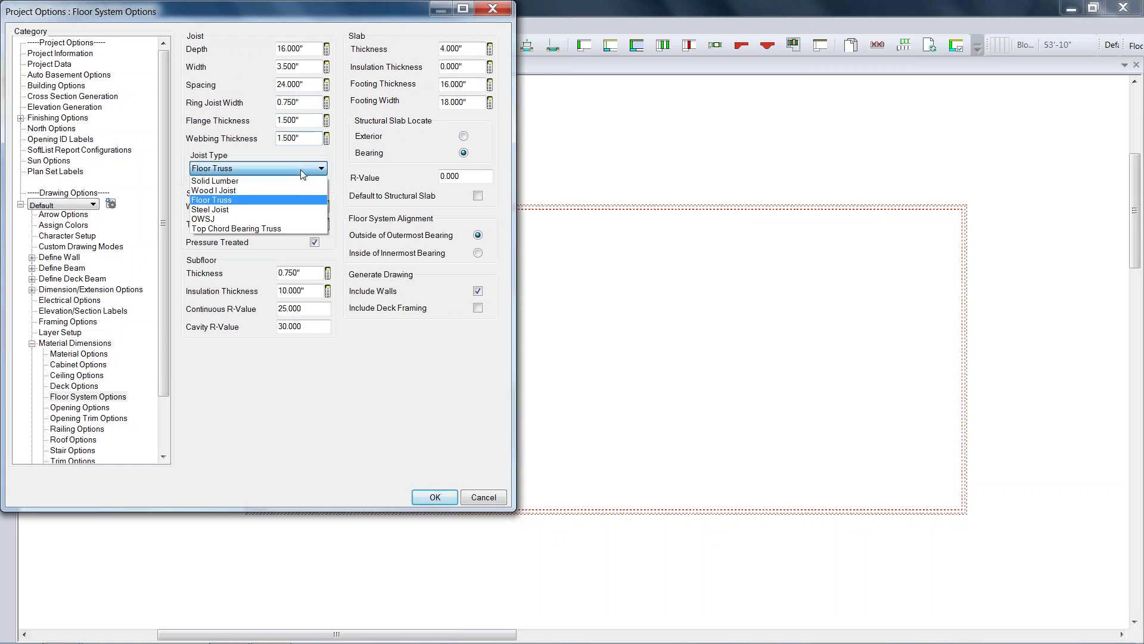
{"action": "left_click", "coordinate": [264, 200]}
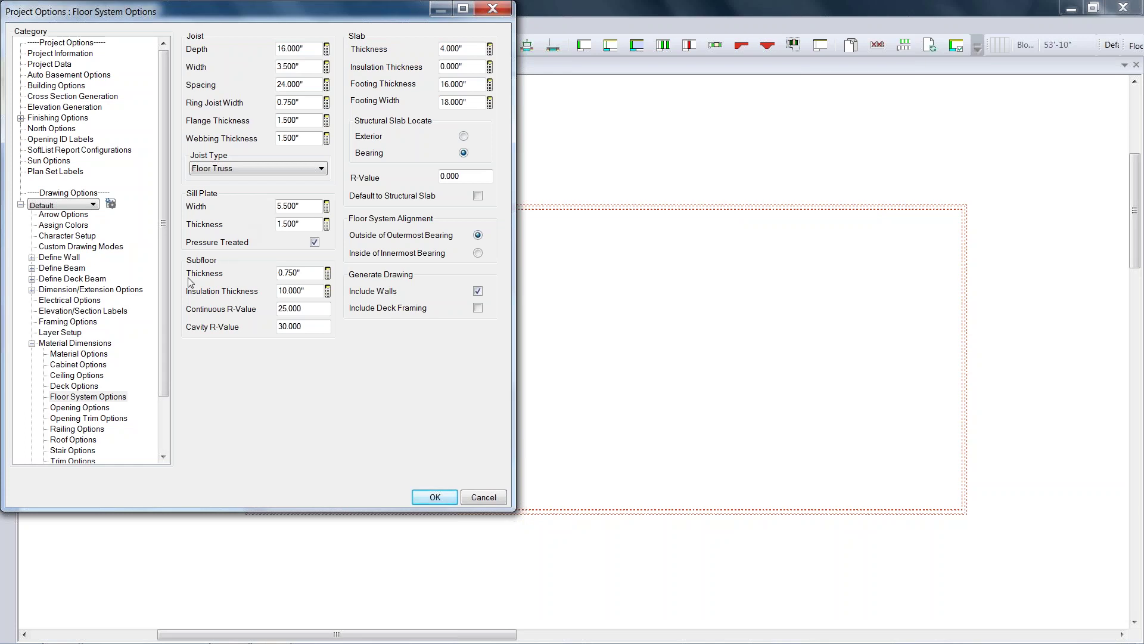
Step: Go through the subfloor thickness, insulation thickness and R-value settings, and accept the floor system options
{"action": "double_click", "coordinate": [311, 274]}
{"action": "key", "text": "Tab"}
{"action": "key", "text": "Tab"}
{"action": "key", "text": "Tab"}
{"action": "key", "text": "shift+Tab"}
{"action": "left_click", "coordinate": [442, 499]}
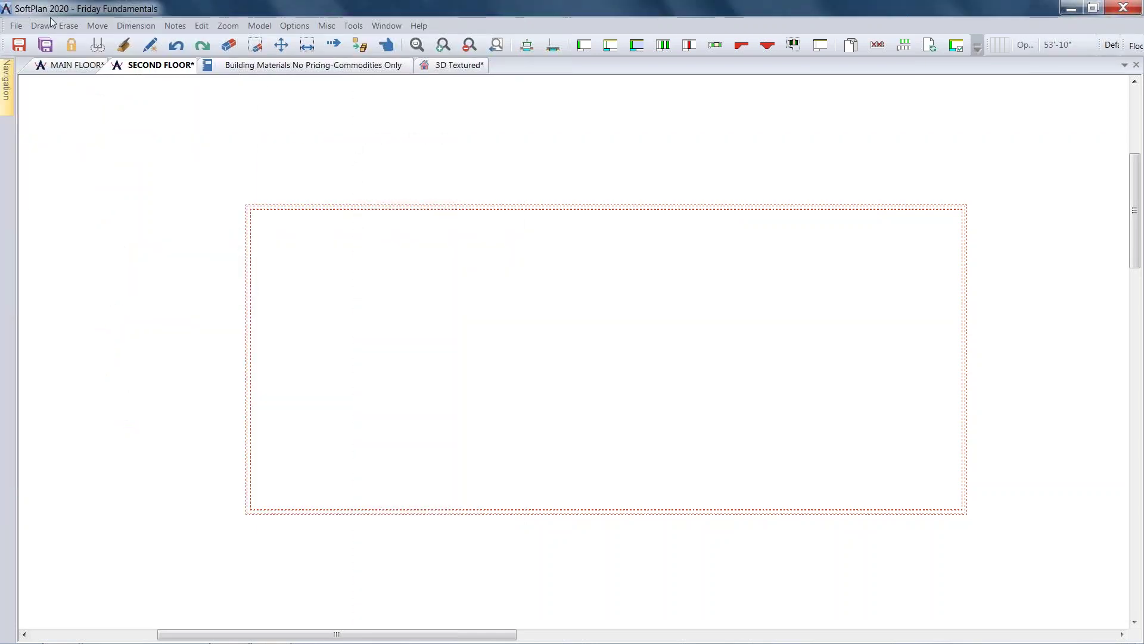
Step: Auto-trace a floor system with joists, ring joist and subfloor but no sill plate inside the second floor walls
{"action": "left_click", "coordinate": [42, 25]}
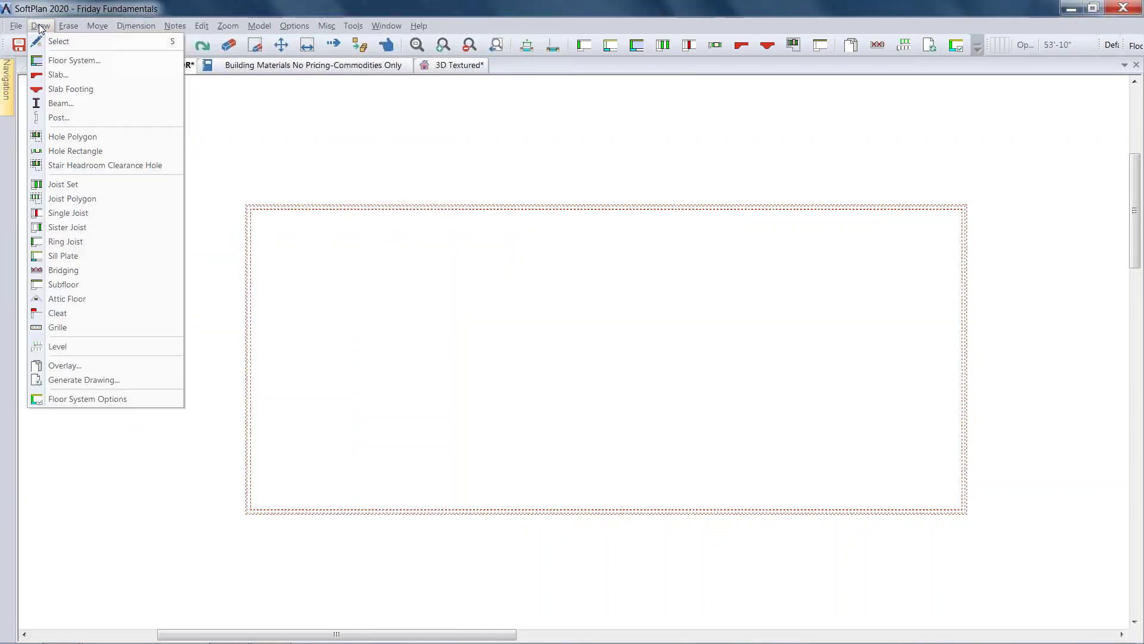
{"action": "left_click", "coordinate": [67, 62]}
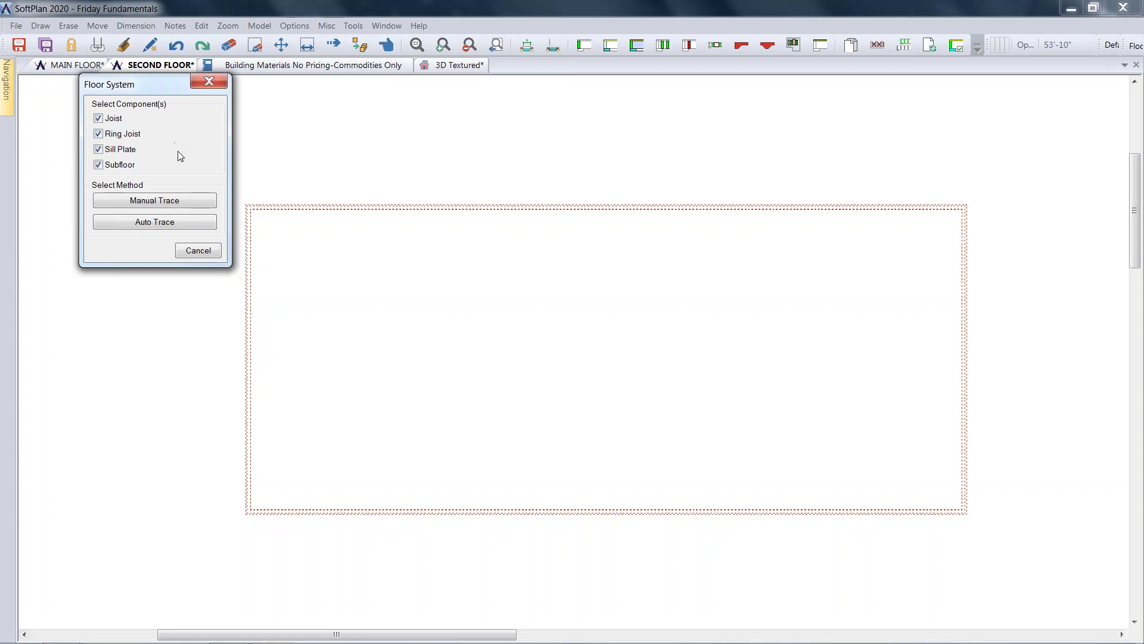
{"action": "left_click", "coordinate": [98, 149]}
{"action": "left_click", "coordinate": [166, 223]}
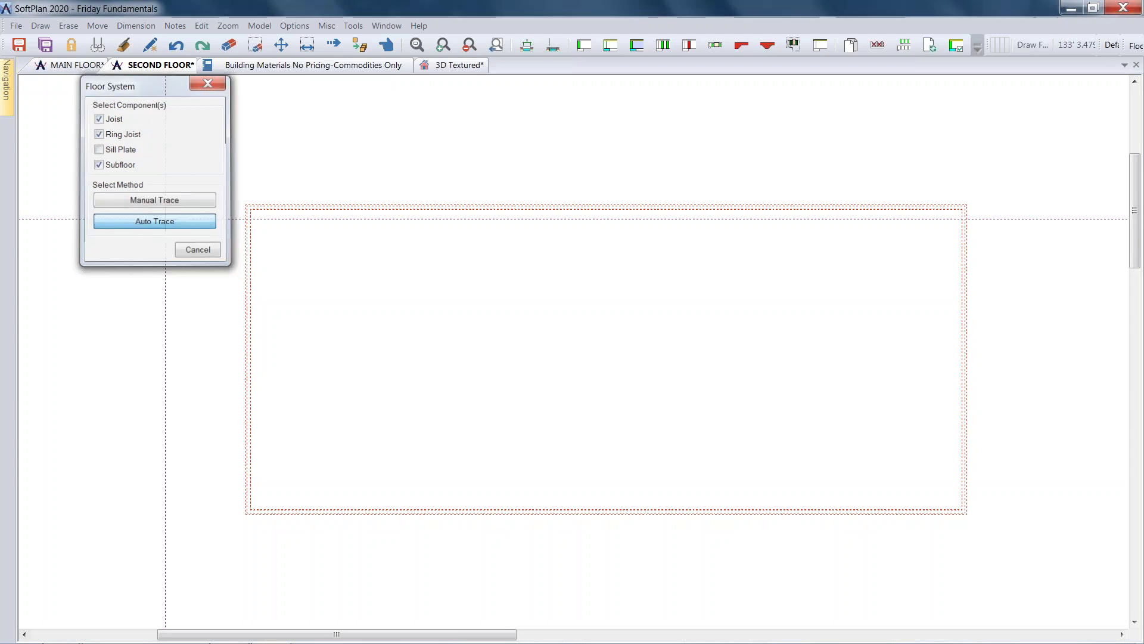
{"action": "left_click", "coordinate": [491, 339]}
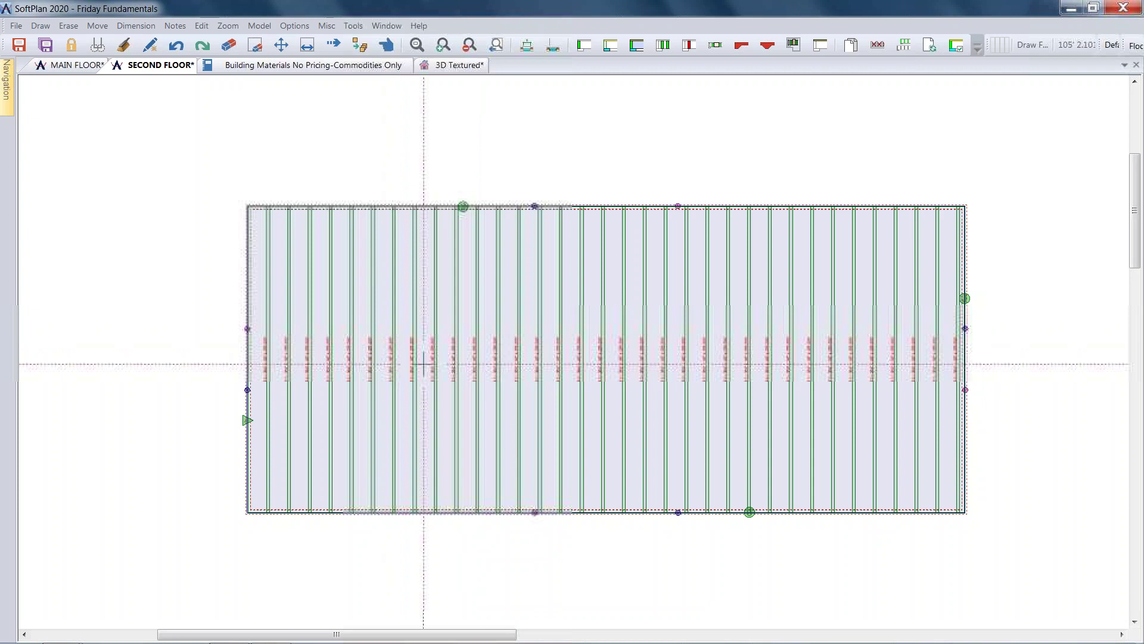
Step: Examine the floor truss labels, the outline's northwest corner and the joist and subfloor markers along the north wall
{"action": "scroll", "coordinate": [574, 351], "scroll_direction": "up", "scroll_amount": 3}
{"action": "scroll", "coordinate": [574, 352], "scroll_direction": "up", "scroll_amount": 3}
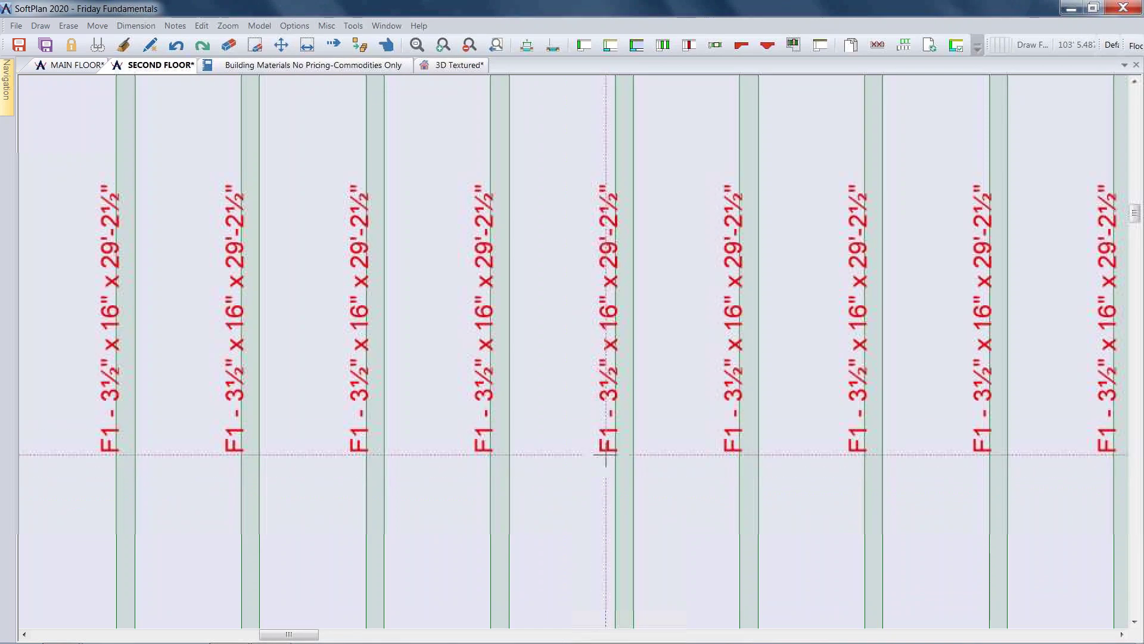
{"action": "scroll", "coordinate": [596, 435], "scroll_direction": "down", "scroll_amount": 5}
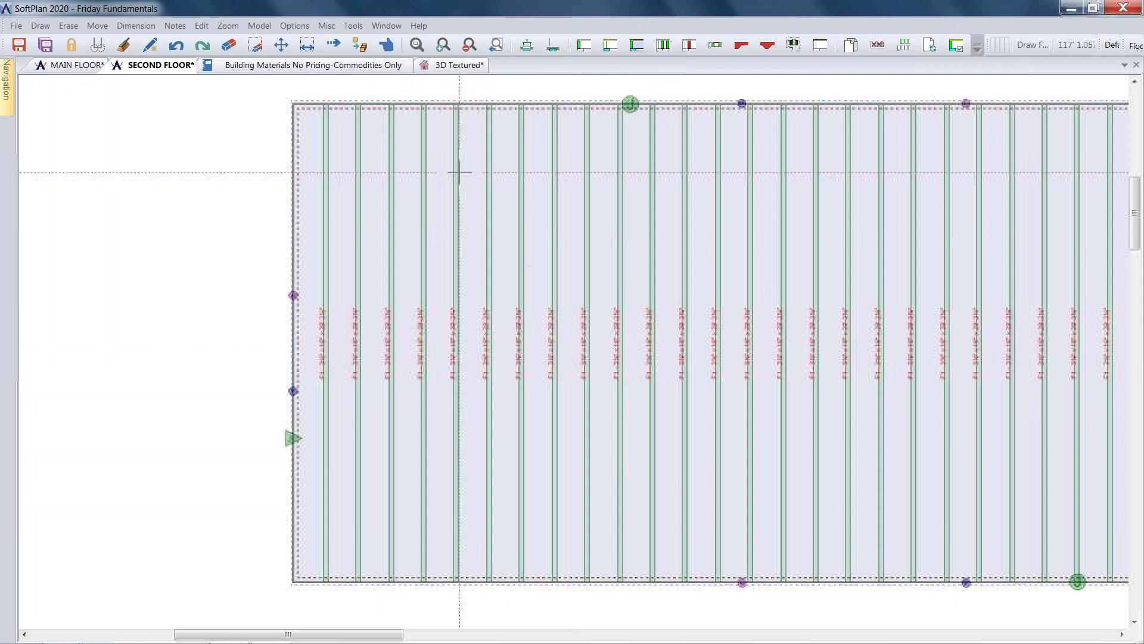
{"action": "scroll", "coordinate": [572, 351], "scroll_direction": "up", "scroll_amount": 4}
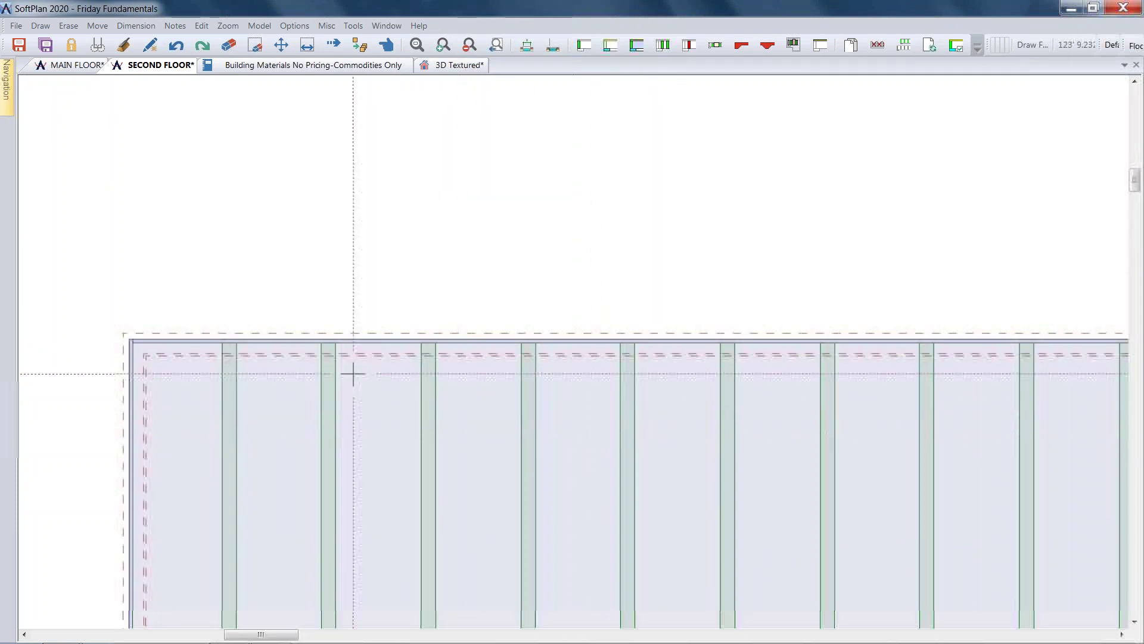
{"action": "scroll", "coordinate": [418, 423], "scroll_direction": "down", "scroll_amount": 2}
{"action": "scroll", "coordinate": [568, 465], "scroll_direction": "down", "scroll_amount": 2}
{"action": "middle_click_drag", "start_coordinate": [711, 542], "coordinate": [500, 375]}
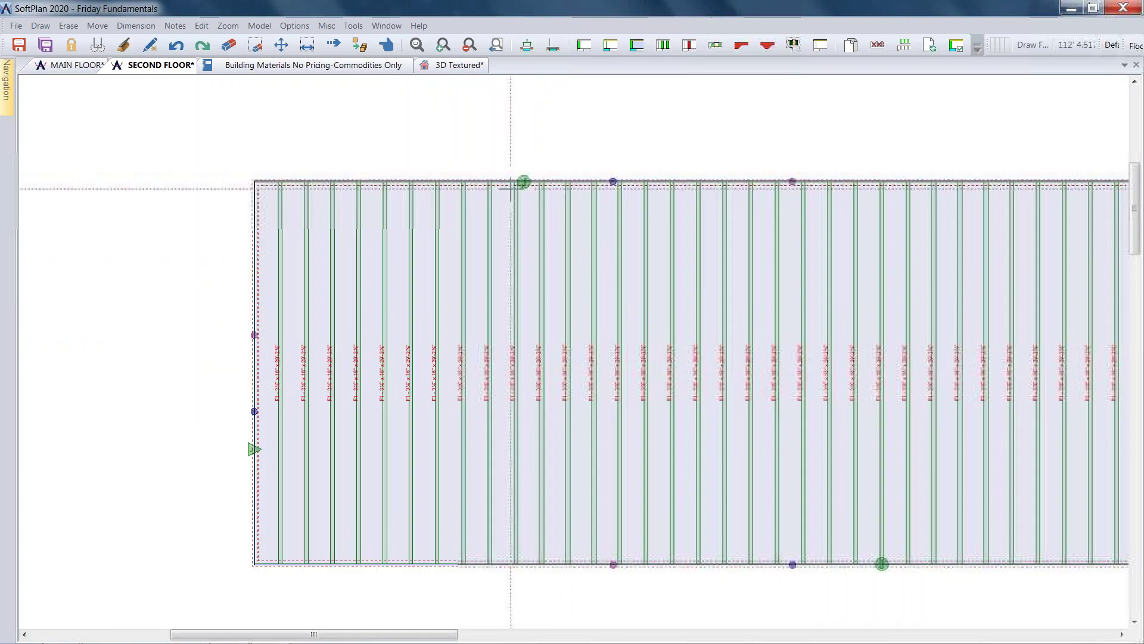
{"action": "scroll", "coordinate": [524, 180], "scroll_direction": "up", "scroll_amount": 3}
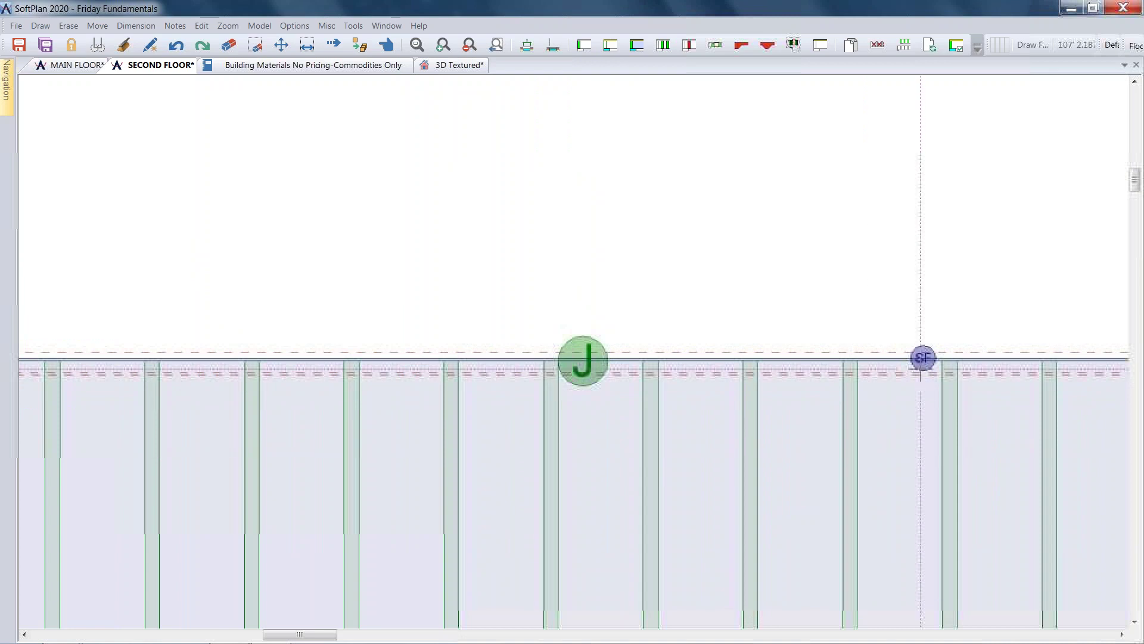
Step: Examine the joist, subfloor and ring joist markers along the north wall and the joist direction arrow on the west wall
{"action": "scroll", "coordinate": [923, 356], "scroll_direction": "down", "scroll_amount": 1}
{"action": "scroll", "coordinate": [923, 356], "scroll_direction": "down", "scroll_amount": 3}
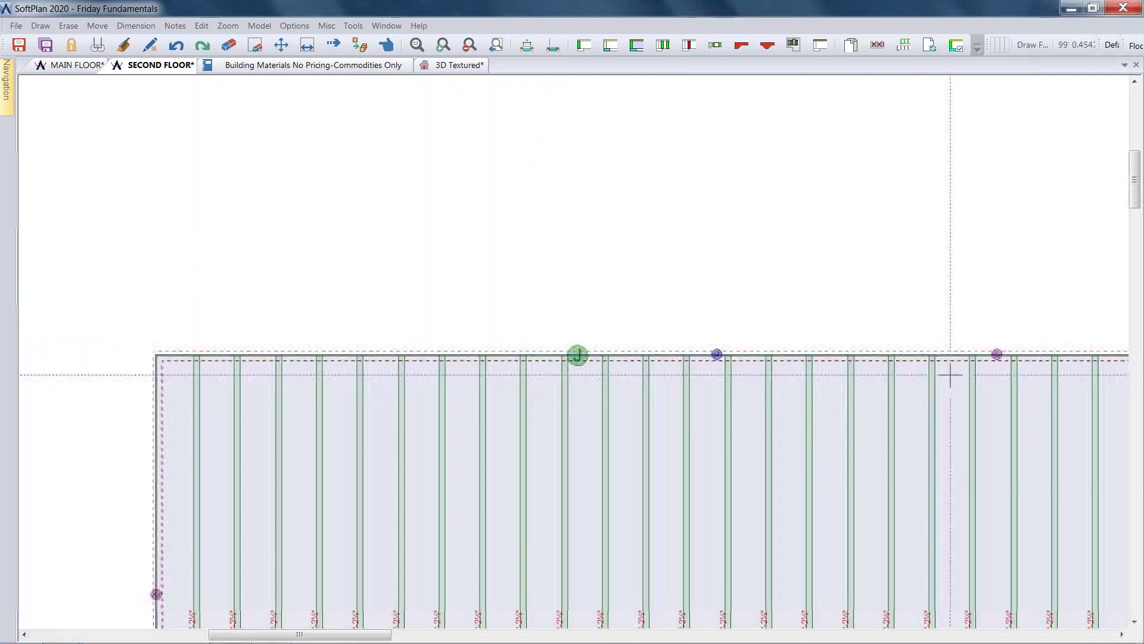
{"action": "scroll", "coordinate": [550, 388], "scroll_direction": "up", "scroll_amount": 5}
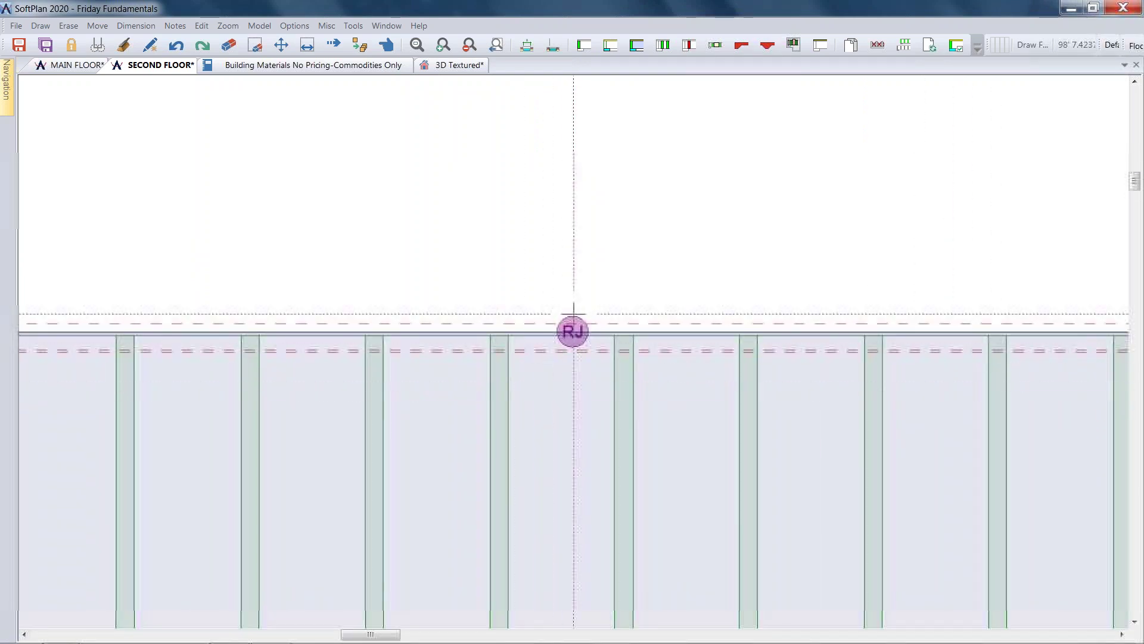
{"action": "scroll", "coordinate": [539, 268], "scroll_direction": "down", "scroll_amount": 5}
{"action": "middle_click_drag", "start_coordinate": [502, 409], "coordinate": [690, 197]}
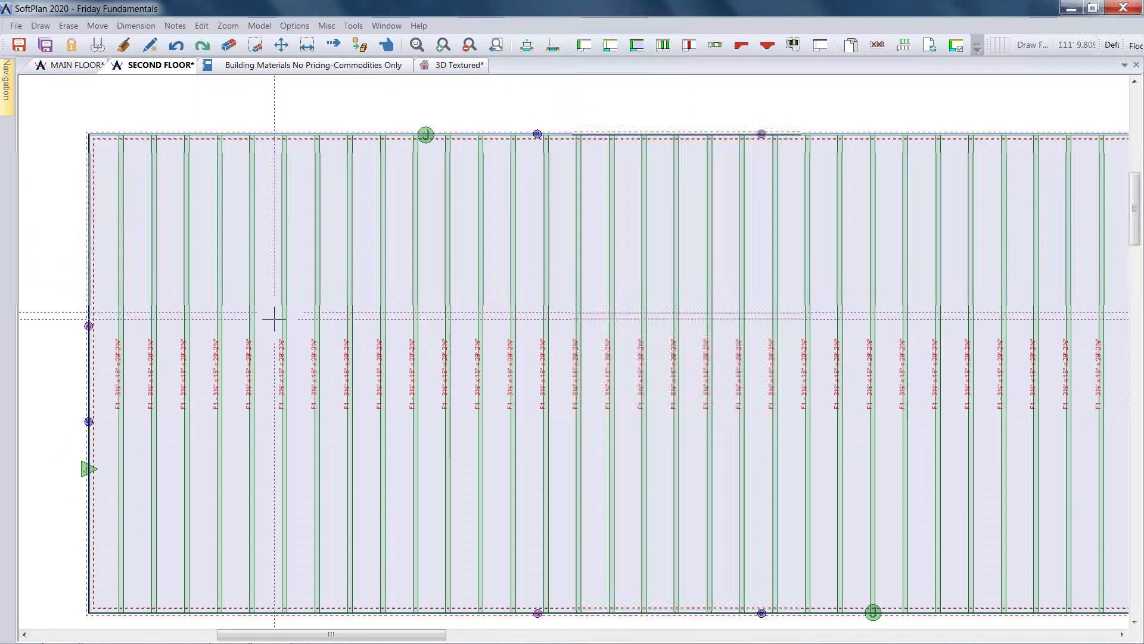
{"action": "scroll", "coordinate": [83, 471], "scroll_direction": "up", "scroll_amount": 3}
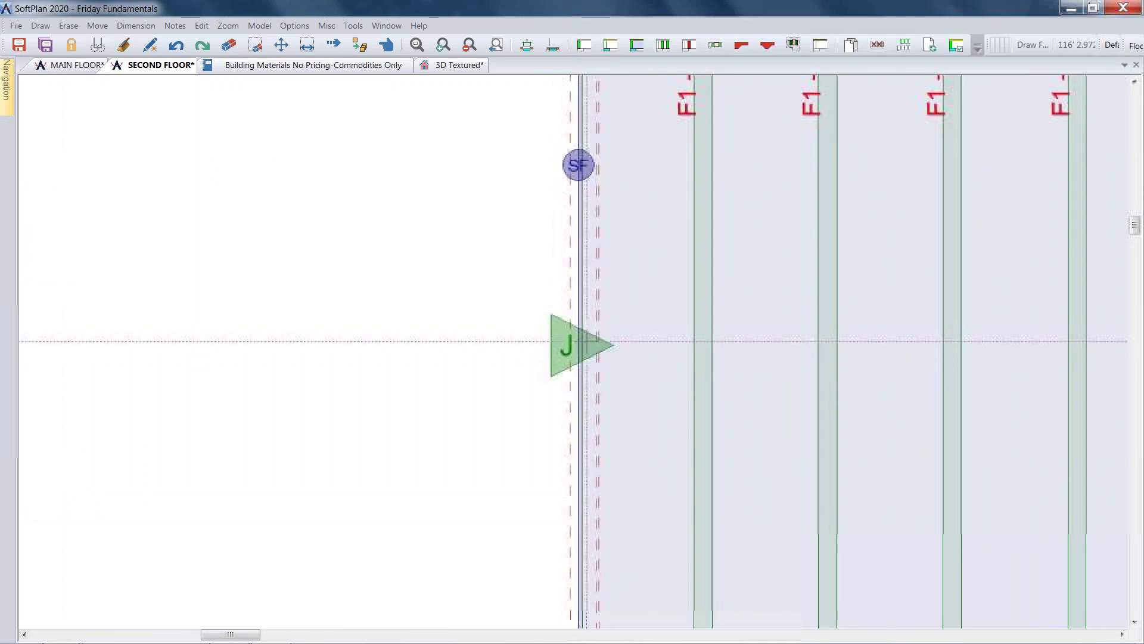
{"action": "scroll", "coordinate": [573, 340], "scroll_direction": "down", "scroll_amount": 3}
{"action": "mouse_move", "coordinate": [682, 350]}
{"action": "middle_mouse_down"}
{"action": "mouse_move", "coordinate": [593, 456]}
{"action": "mouse_move", "coordinate": [511, 465]}
{"action": "mouse_move", "coordinate": [269, 453]}
{"action": "middle_mouse_up"}
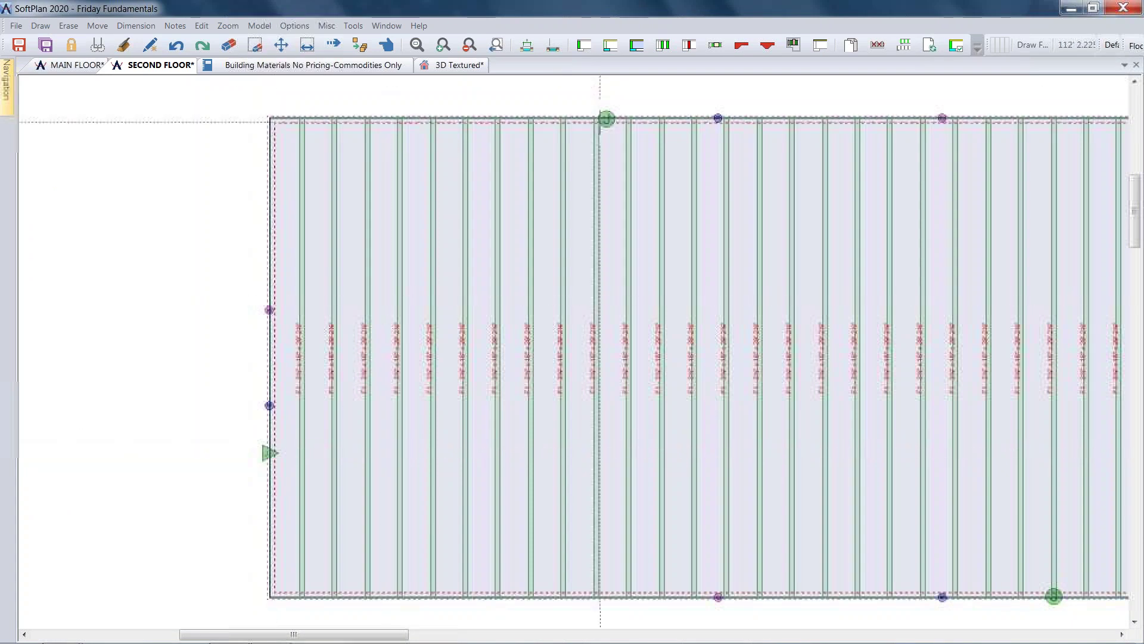
Step: Try making the floor system's north edge the joist reference edge, and cancel the edit
{"action": "left_click", "coordinate": [201, 25]}
{"action": "left_click", "coordinate": [216, 43]}
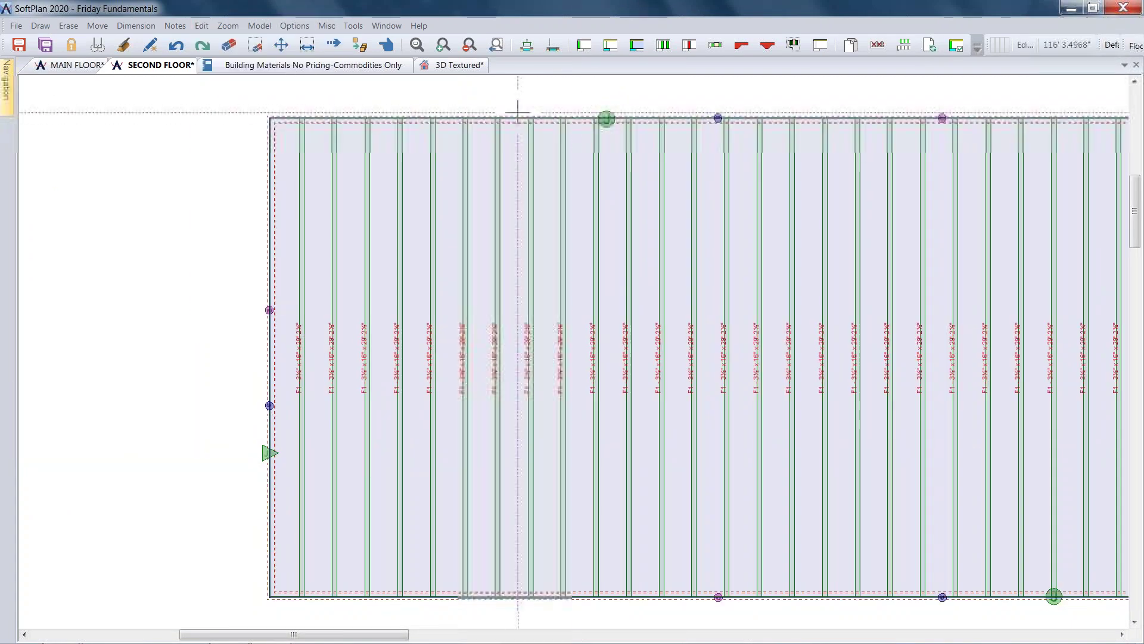
{"action": "left_click", "coordinate": [606, 119]}
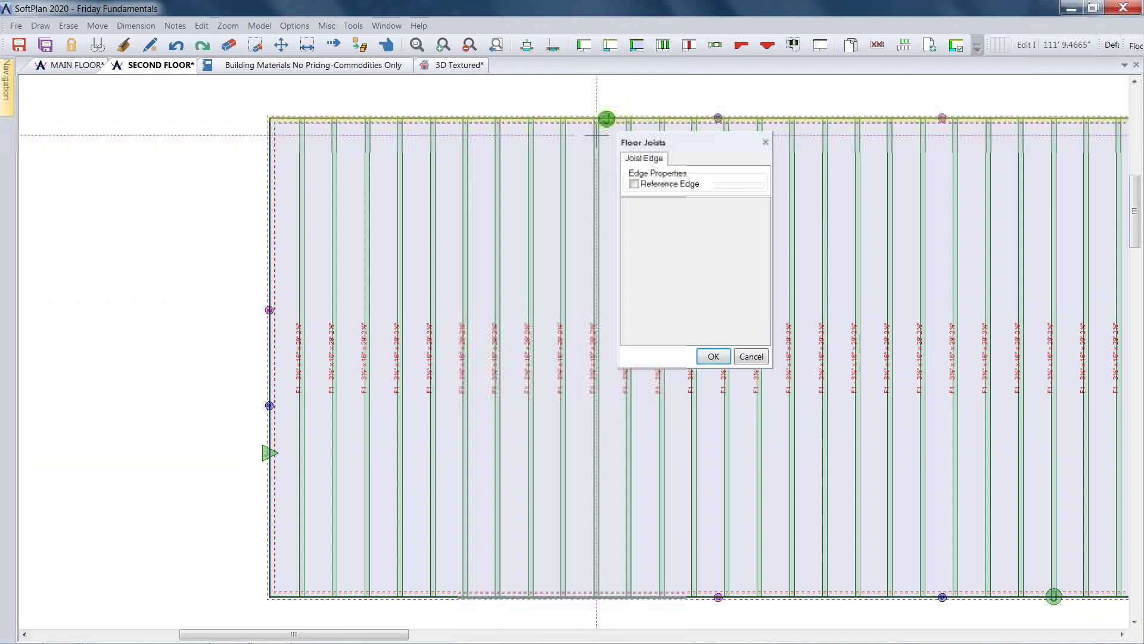
{"action": "left_click", "coordinate": [634, 184]}
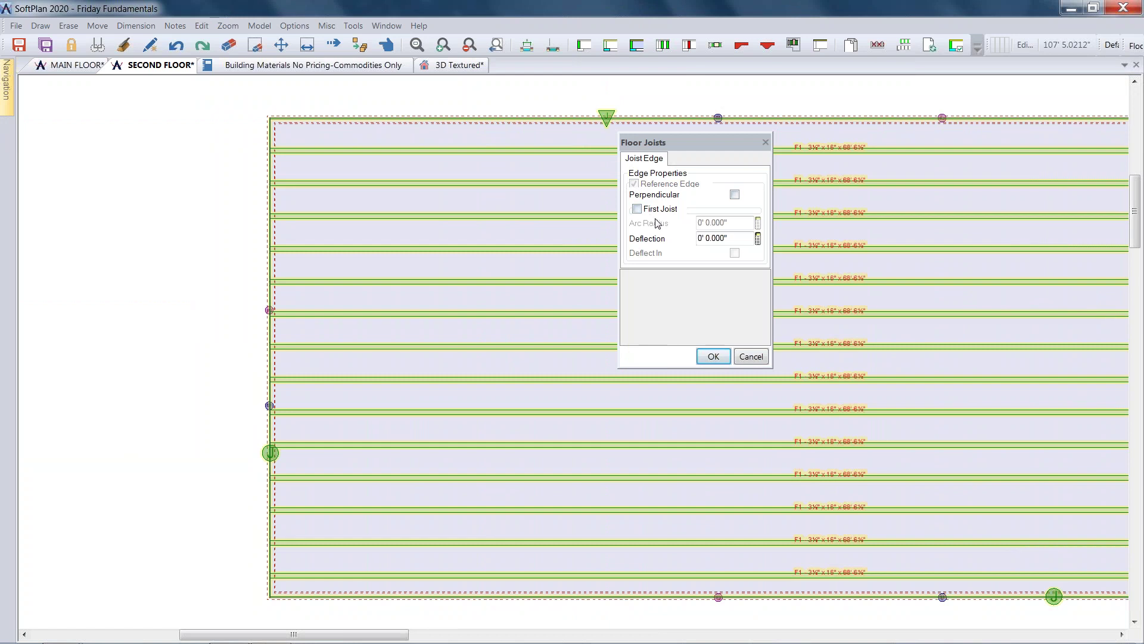
{"action": "left_click", "coordinate": [755, 360]}
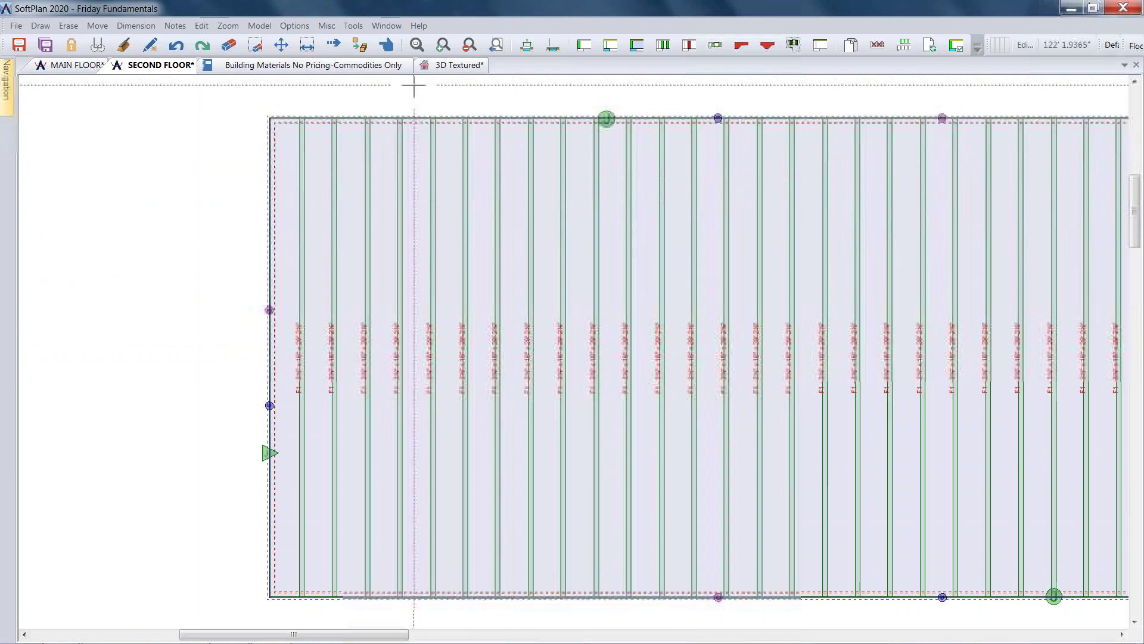
Step: In the 3D model's extraction options, include Framing with Floor System and apply the change
{"action": "left_click", "coordinate": [460, 65]}
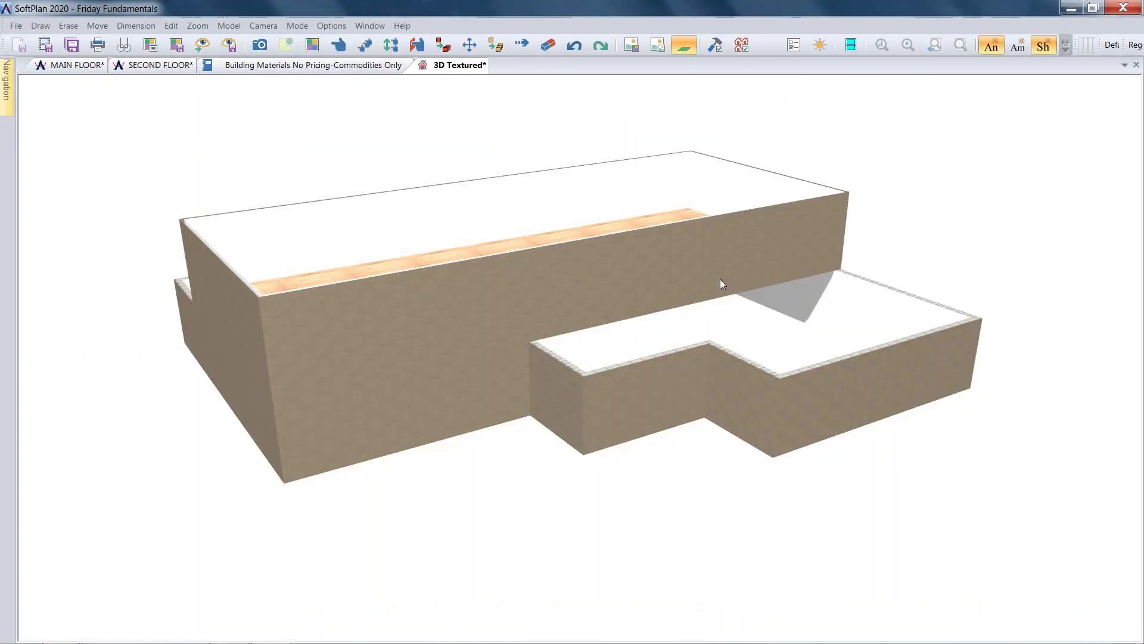
{"action": "middle_click_drag", "start_coordinate": [720, 279], "coordinate": [995, 349]}
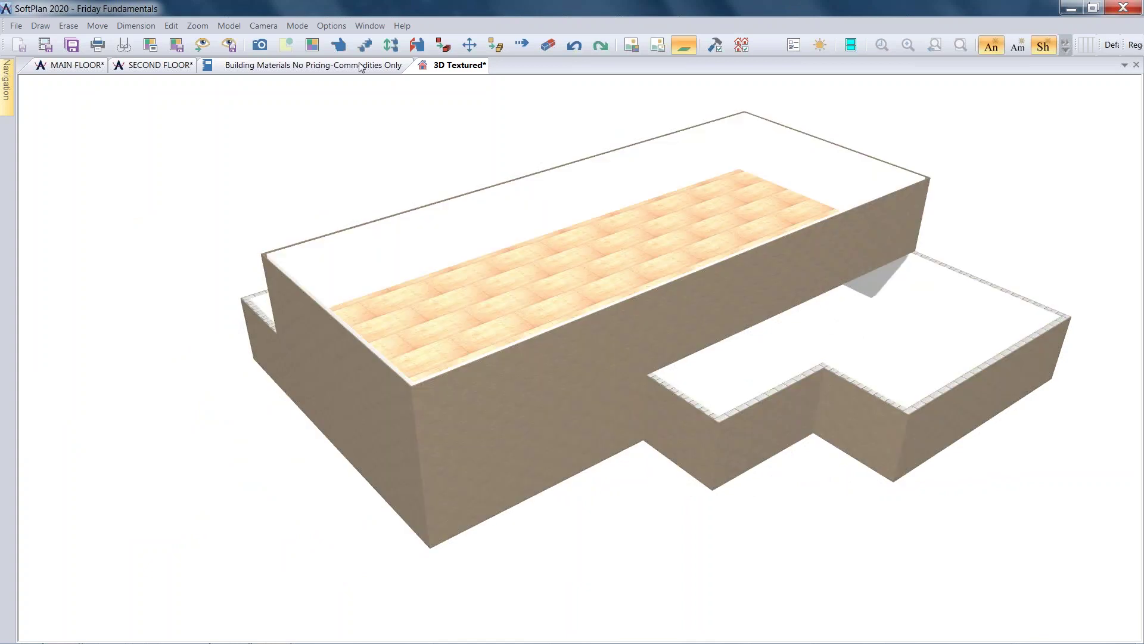
{"action": "left_click", "coordinate": [332, 26]}
{"action": "left_click", "coordinate": [339, 42]}
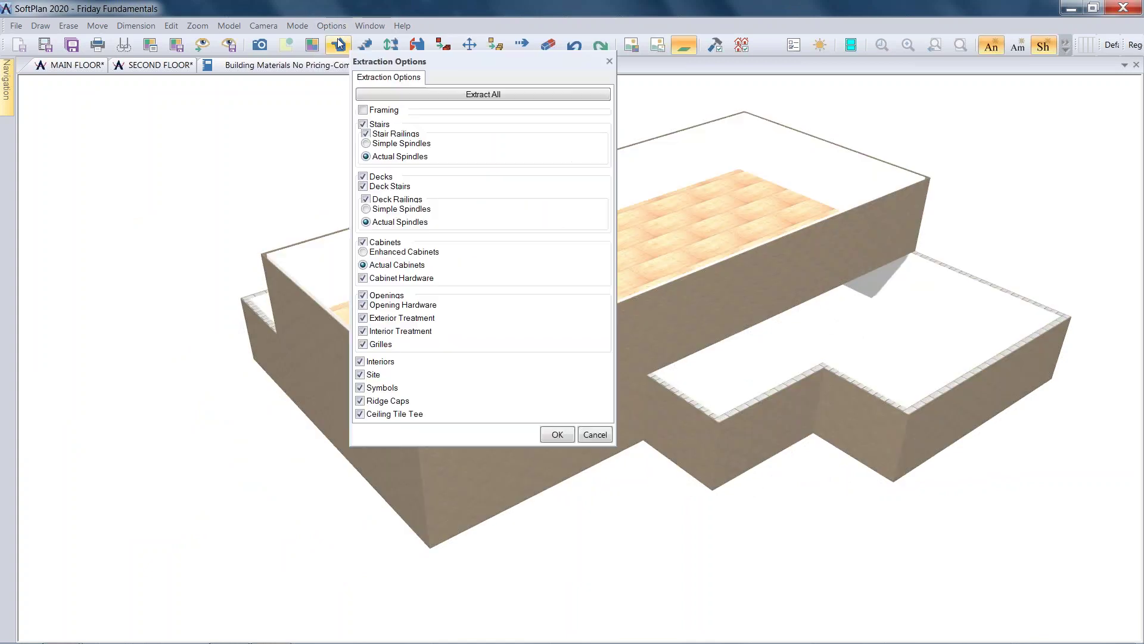
{"action": "left_click", "coordinate": [383, 111]}
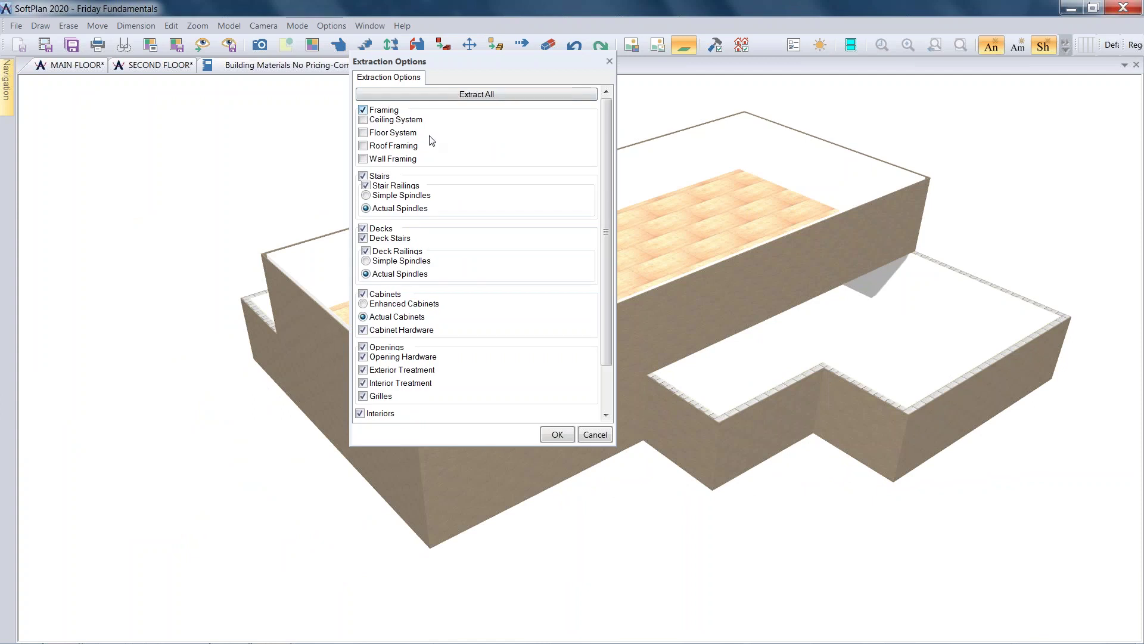
{"action": "left_click", "coordinate": [363, 133]}
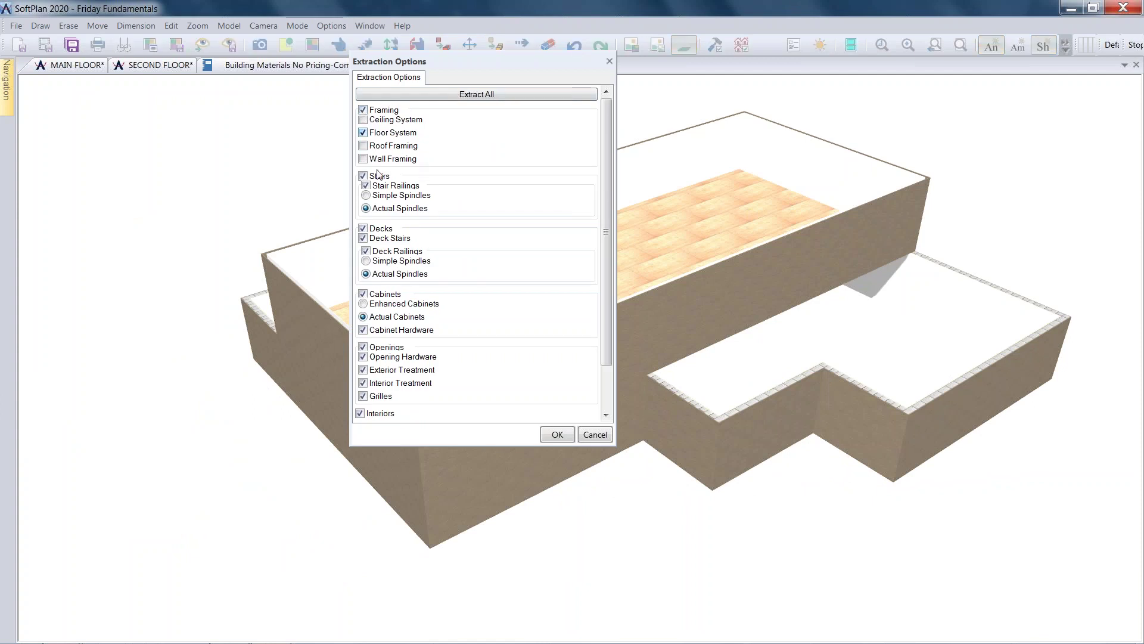
{"action": "left_click", "coordinate": [554, 435]}
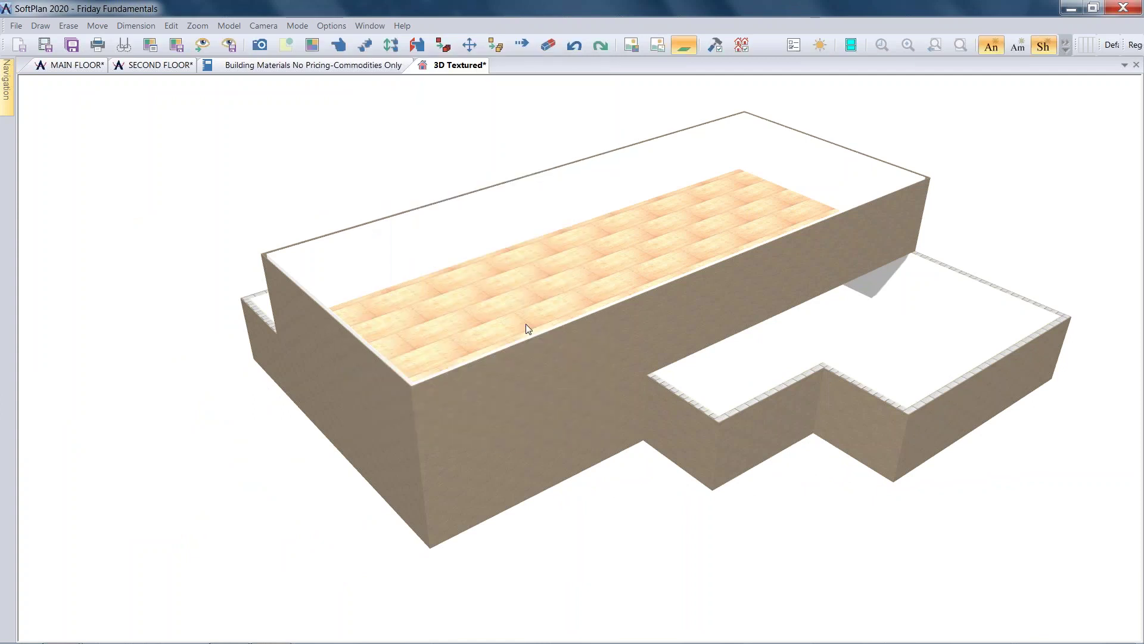
Step: Turn off the display of the Subflooring structure material in the 3D model
{"action": "left_click", "coordinate": [333, 27]}
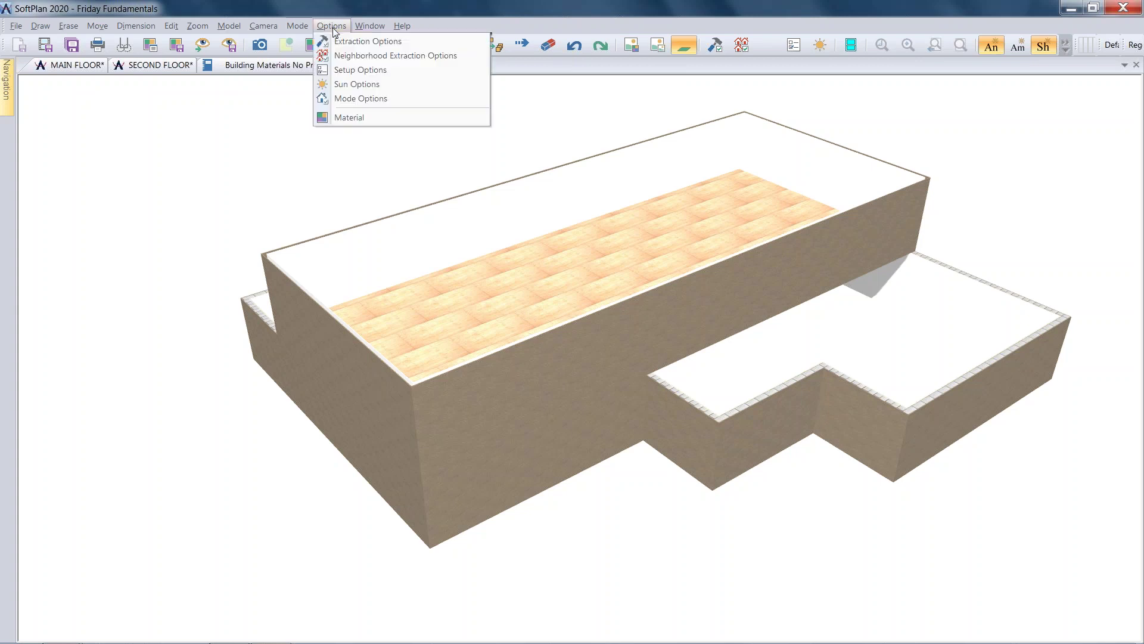
{"action": "left_click", "coordinate": [366, 121]}
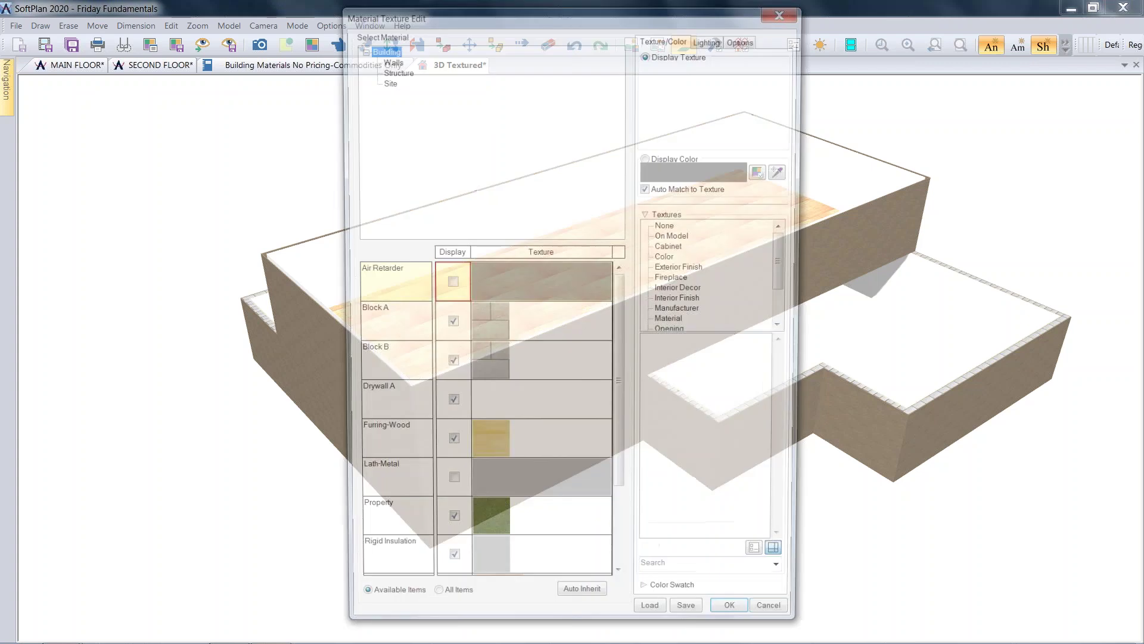
{"action": "left_click", "coordinate": [393, 69]}
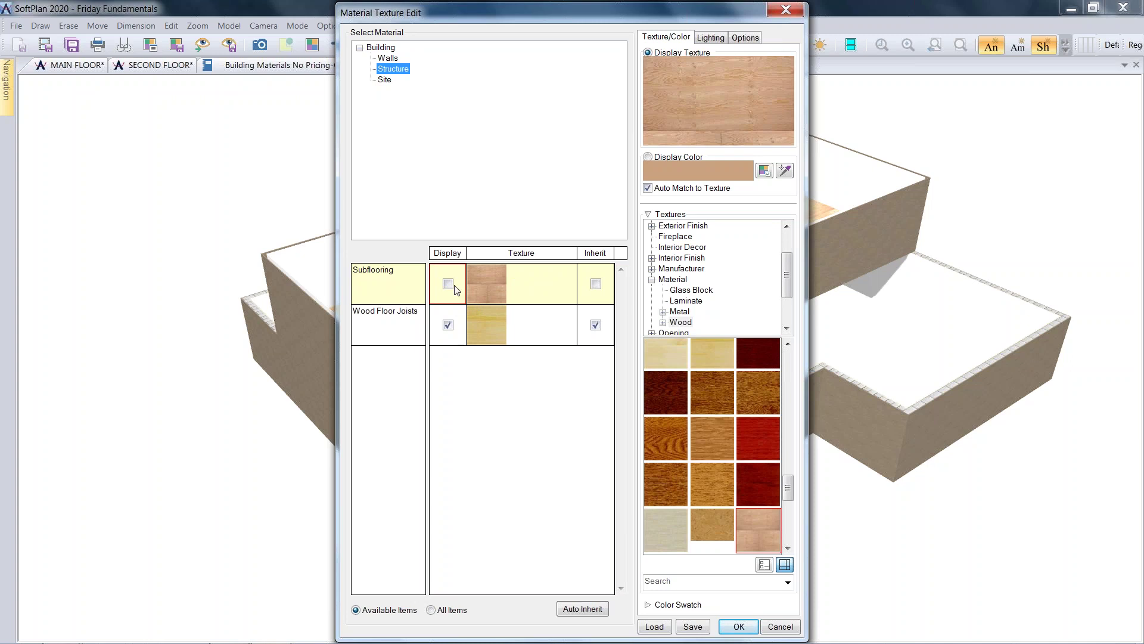
{"action": "left_click", "coordinate": [738, 625]}
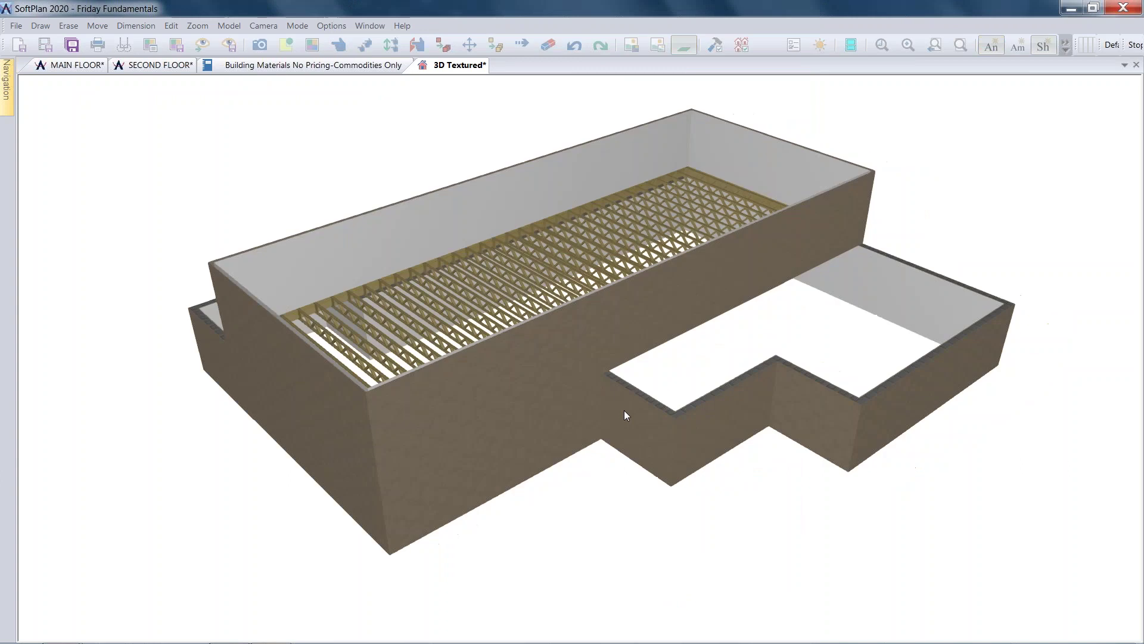
Step: Examine the floor trusses in 3D from the second floor above and from inside the main floor below
{"action": "middle_click_drag", "start_coordinate": [624, 410], "coordinate": [683, 351]}
{"action": "scroll", "coordinate": [678, 355], "scroll_direction": "up", "scroll_amount": 3}
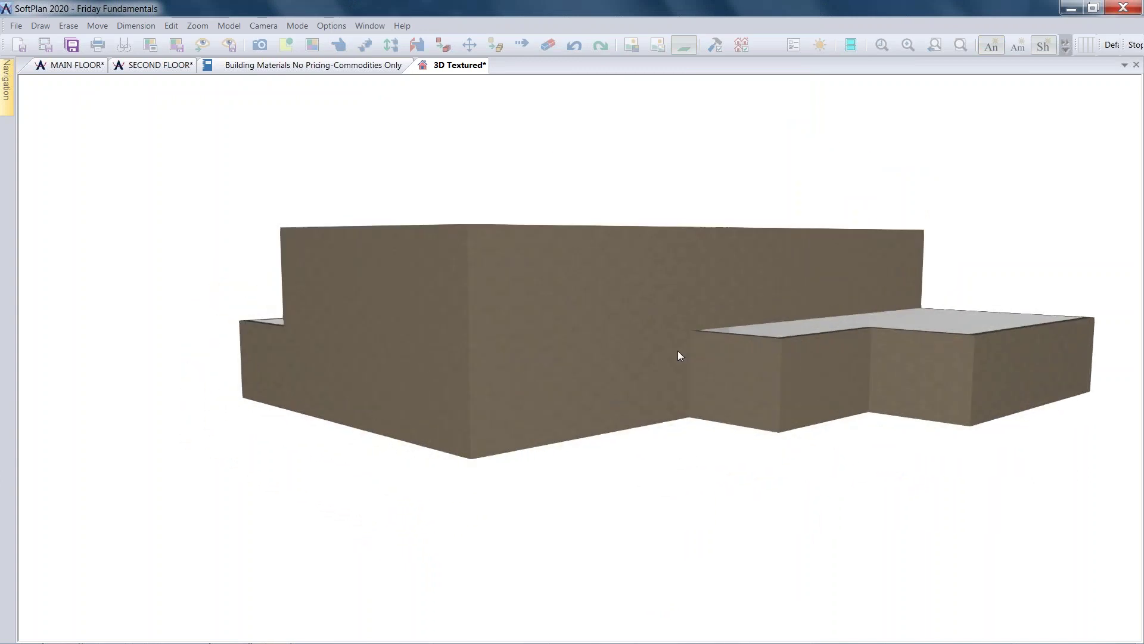
{"action": "scroll", "coordinate": [679, 351], "scroll_direction": "up", "scroll_amount": 4}
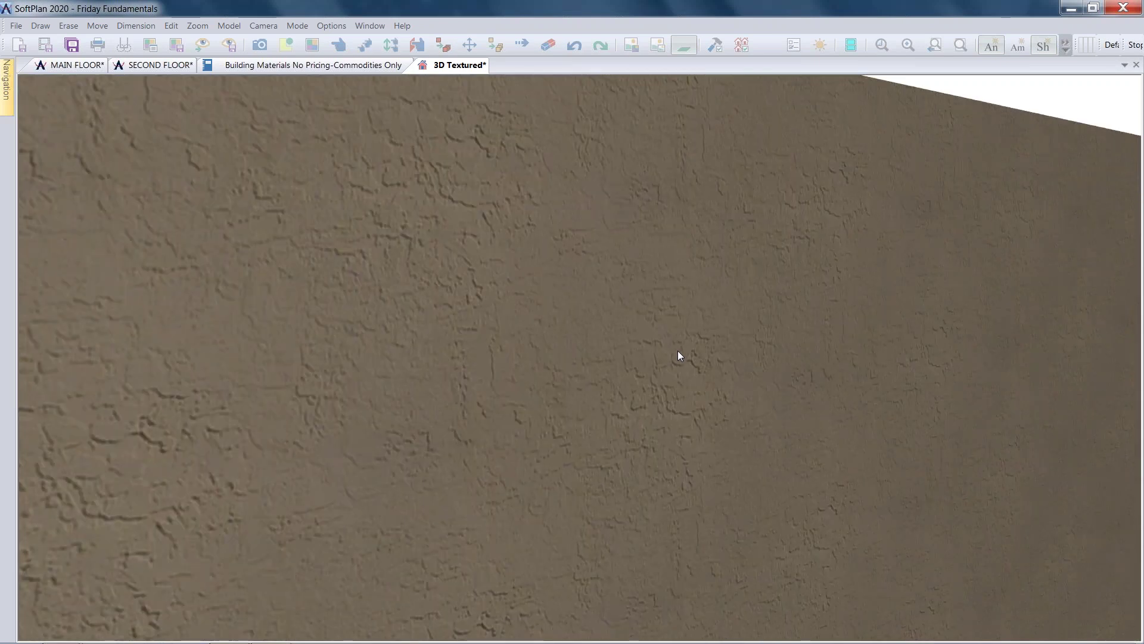
{"action": "scroll", "coordinate": [679, 354], "scroll_direction": "up", "scroll_amount": 2}
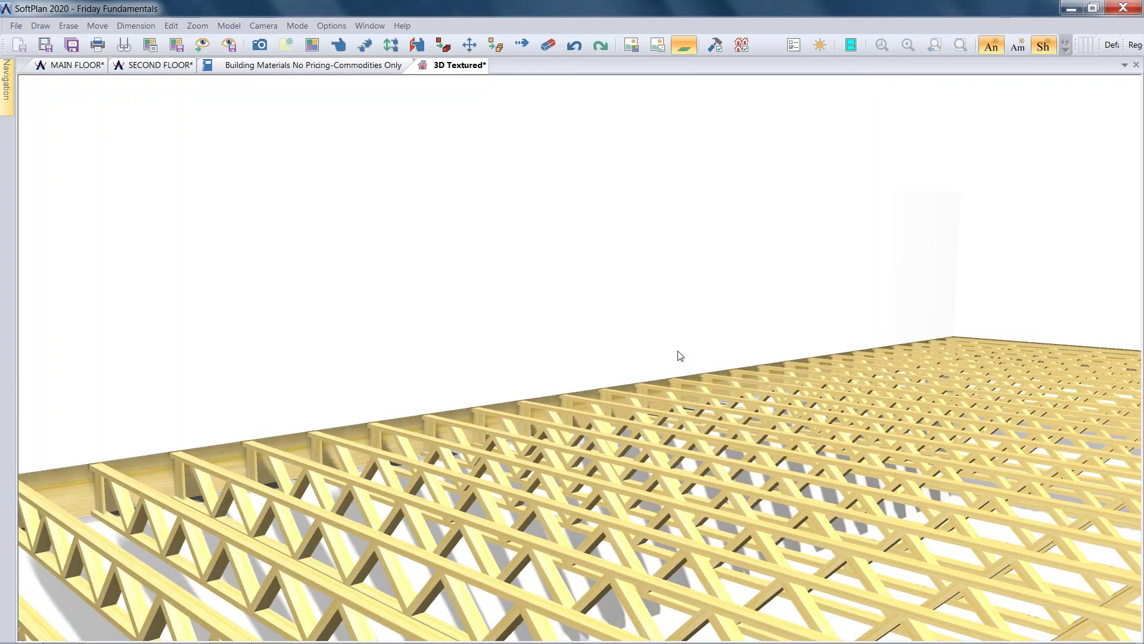
{"action": "scroll", "coordinate": [681, 356], "scroll_direction": "up", "scroll_amount": 3}
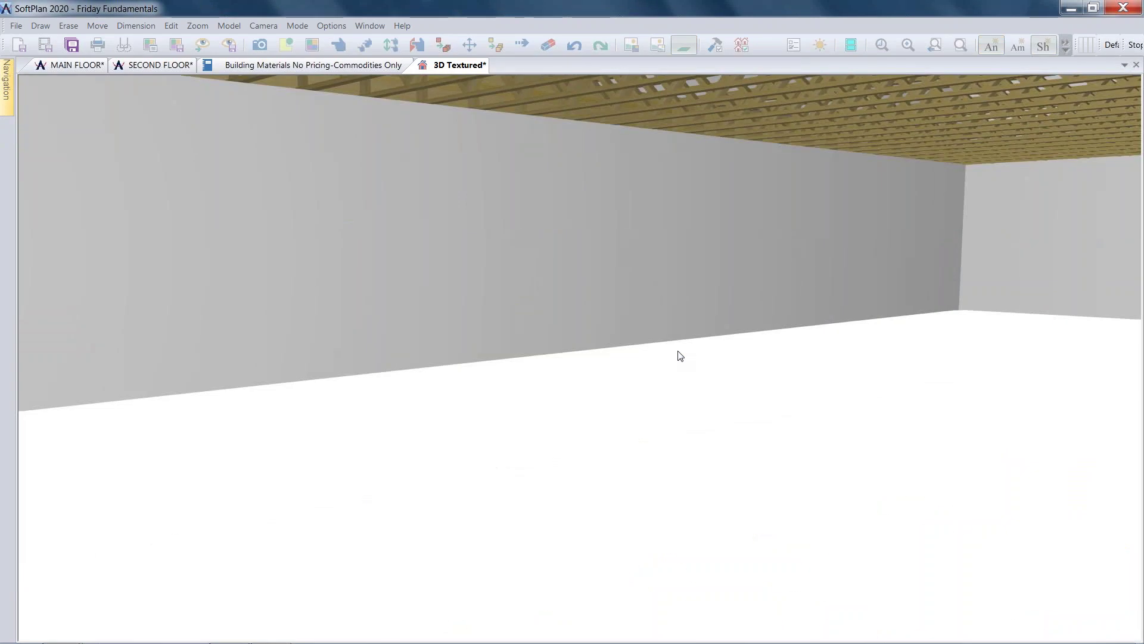
{"action": "scroll", "coordinate": [680, 356], "scroll_direction": "down", "scroll_amount": 3}
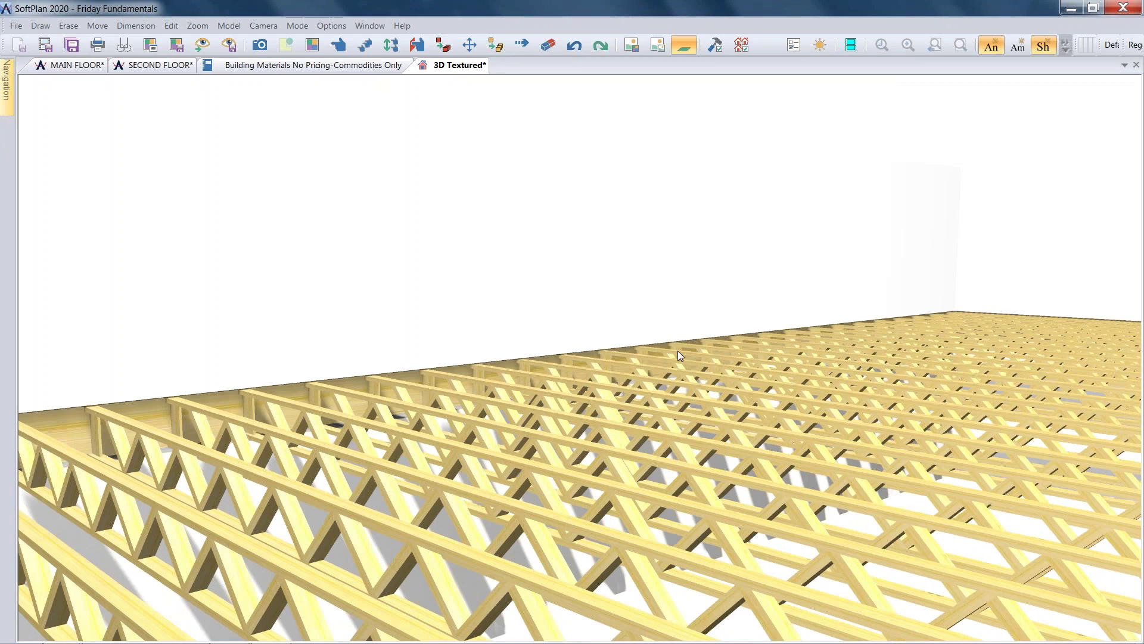
{"action": "scroll", "coordinate": [678, 350], "scroll_direction": "up", "scroll_amount": 3}
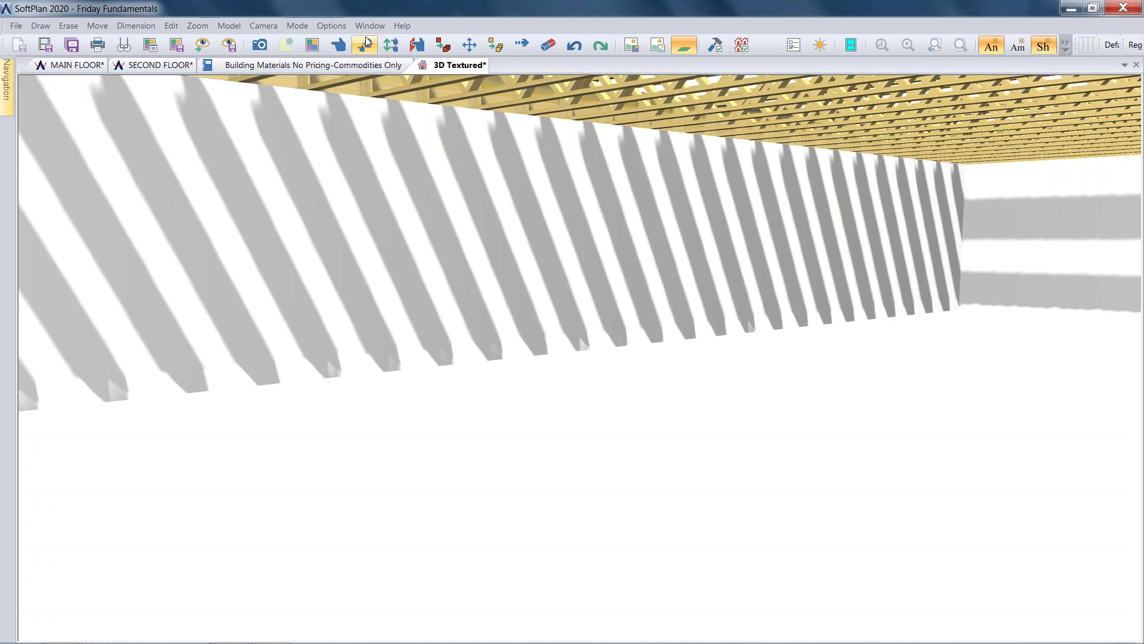
Step: Turn the display of the Subflooring structure material back on in the 3D model
{"action": "left_click", "coordinate": [332, 26]}
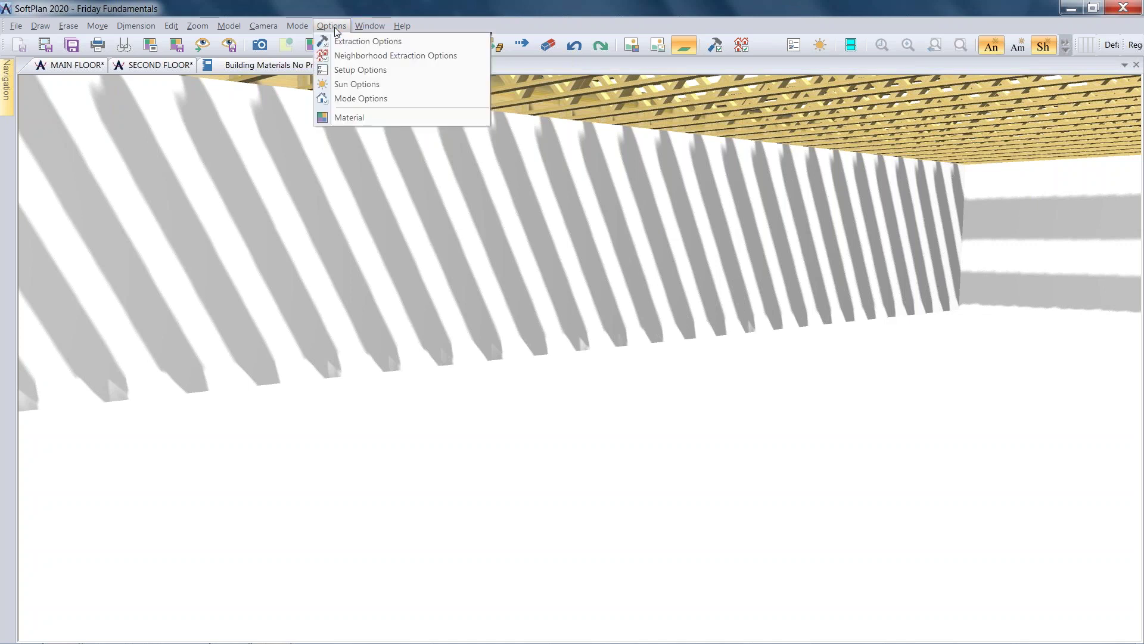
{"action": "left_click", "coordinate": [364, 116]}
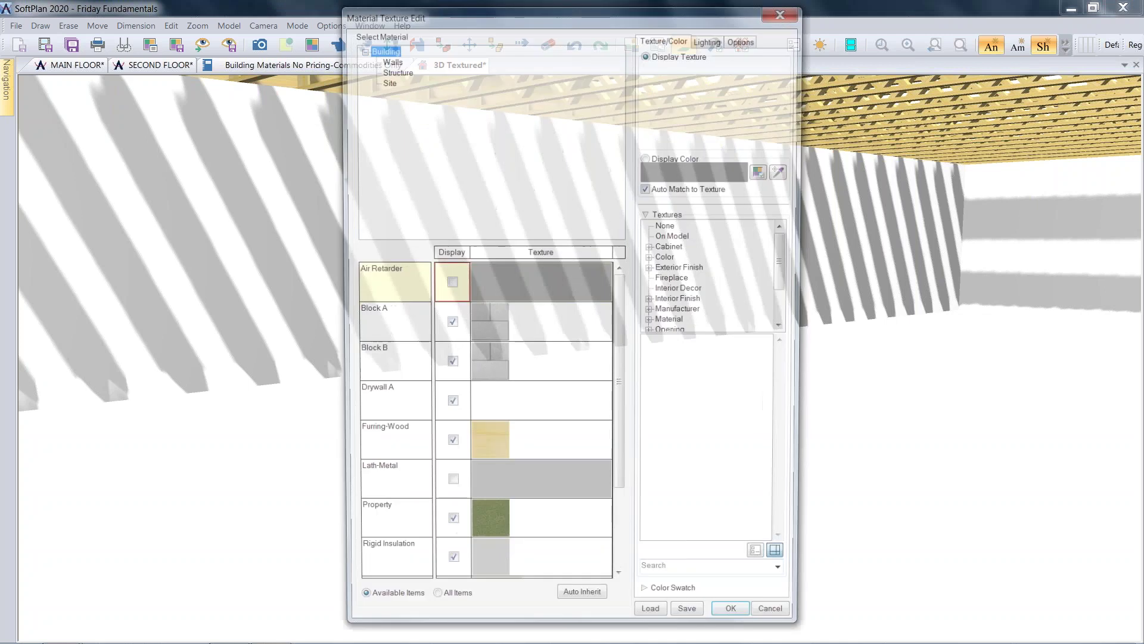
{"action": "left_click", "coordinate": [393, 68]}
{"action": "left_click", "coordinate": [448, 285]}
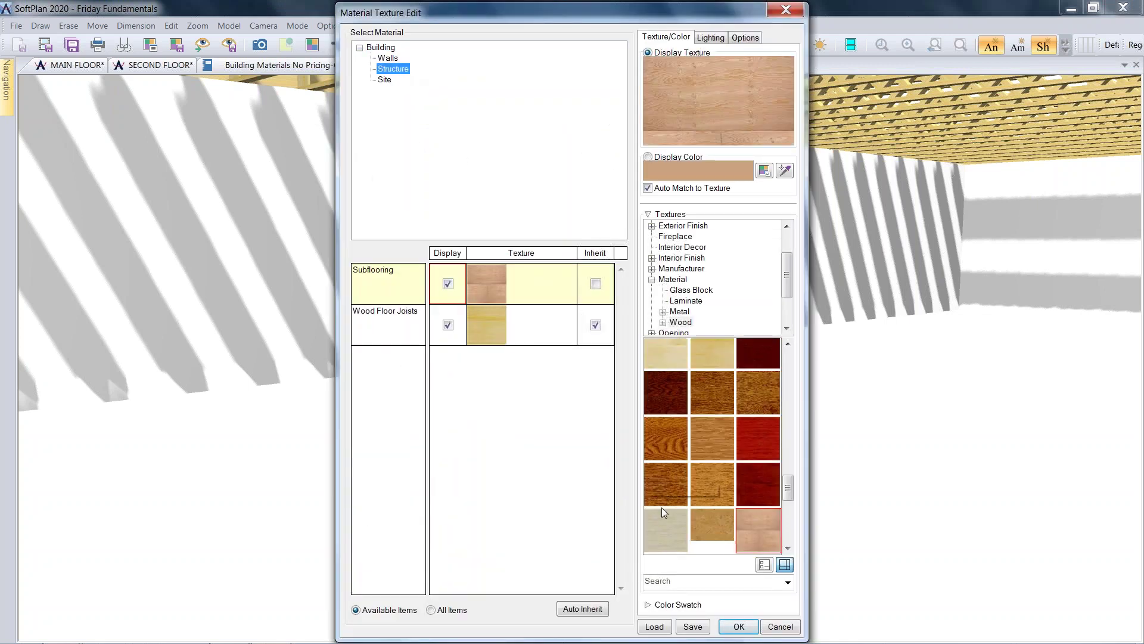
{"action": "left_click", "coordinate": [739, 626]}
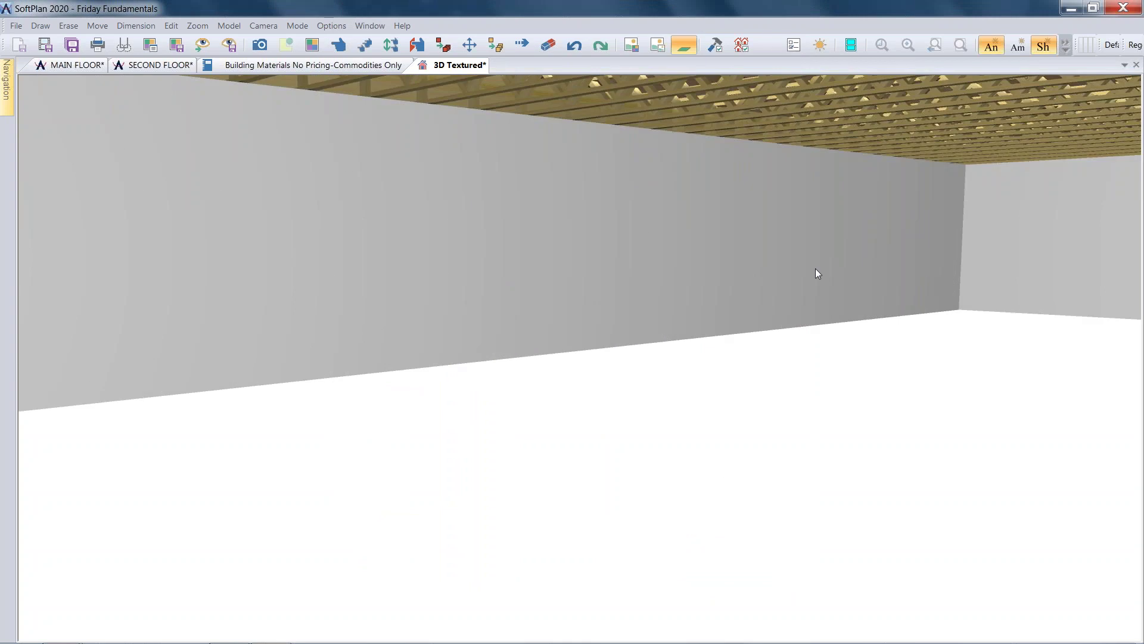
Step: Set the height of all main floor walls to 9' 4" and return to the 3D model
{"action": "mouse_move", "coordinate": [760, 264]}
{"action": "middle_mouse_down"}
{"action": "mouse_move", "coordinate": [764, 307]}
{"action": "mouse_move", "coordinate": [760, 283]}
{"action": "middle_mouse_up"}
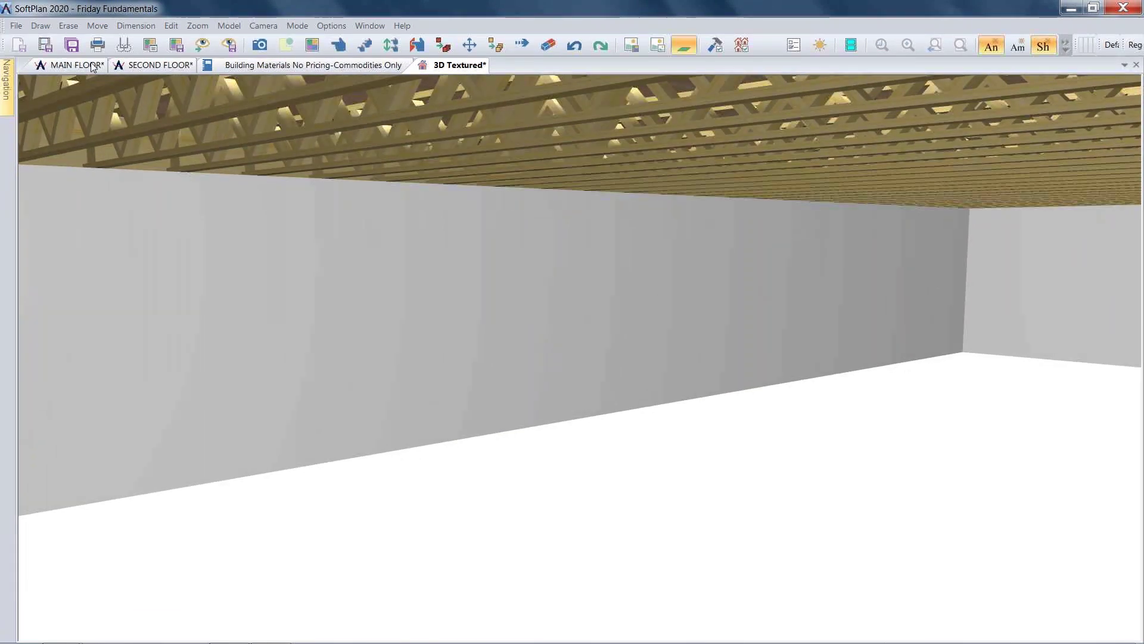
{"action": "left_click", "coordinate": [91, 65]}
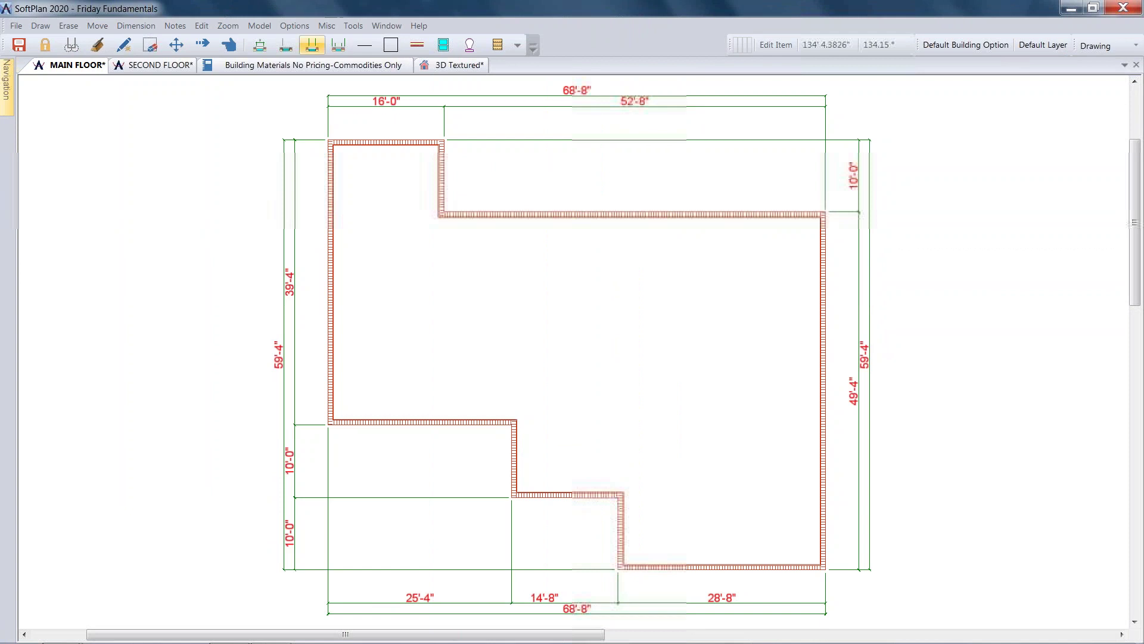
{"action": "left_click", "coordinate": [202, 26]}
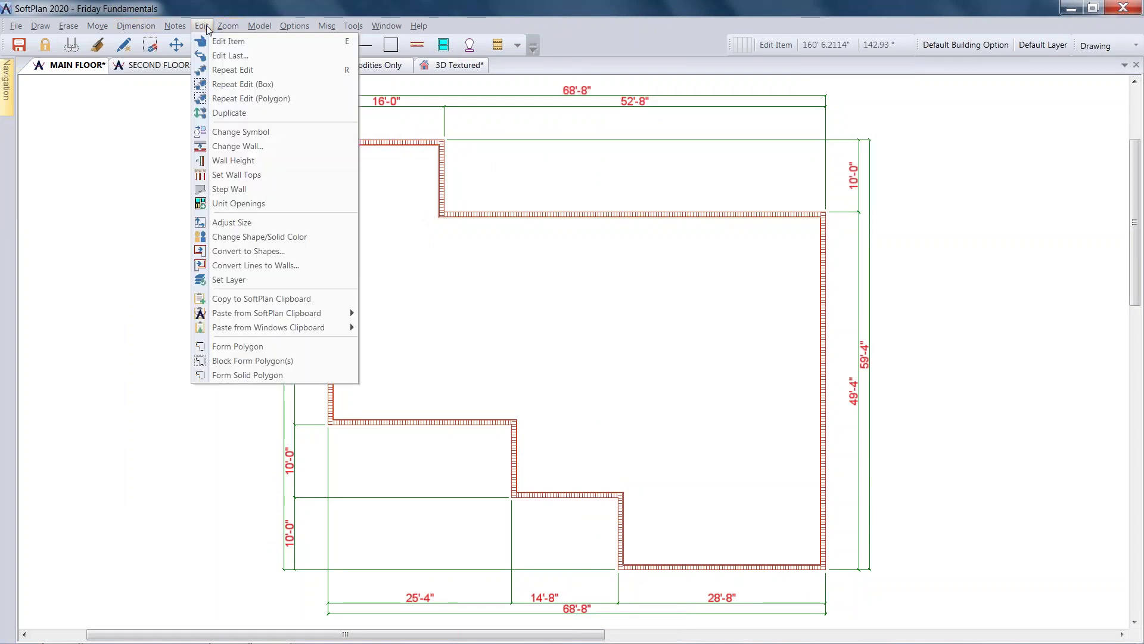
{"action": "left_click", "coordinate": [248, 161]}
{"action": "left_click_drag", "start_coordinate": [274, 112], "coordinate": [927, 609]}
{"action": "type", "text": "9' 4.000\""}
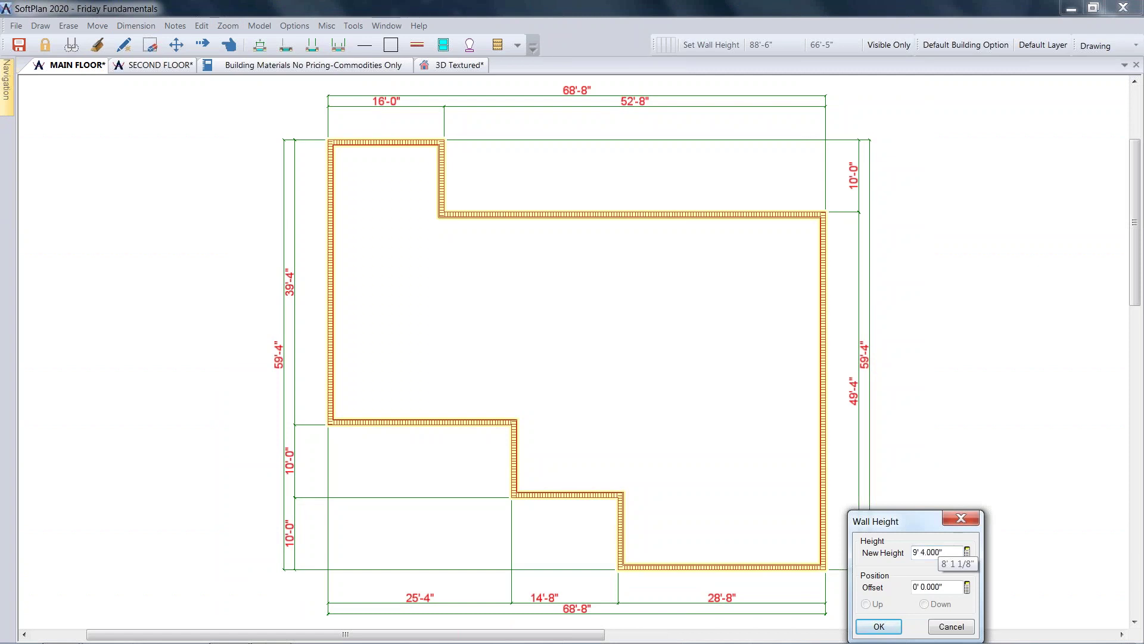
{"action": "left_click", "coordinate": [891, 625]}
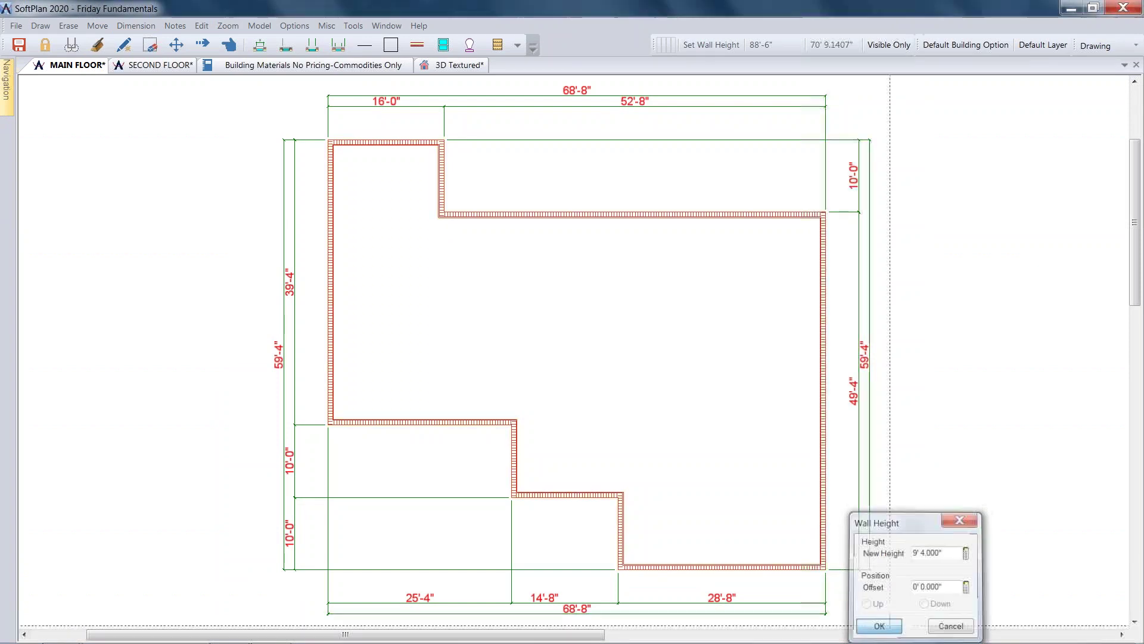
{"action": "left_click", "coordinate": [471, 67]}
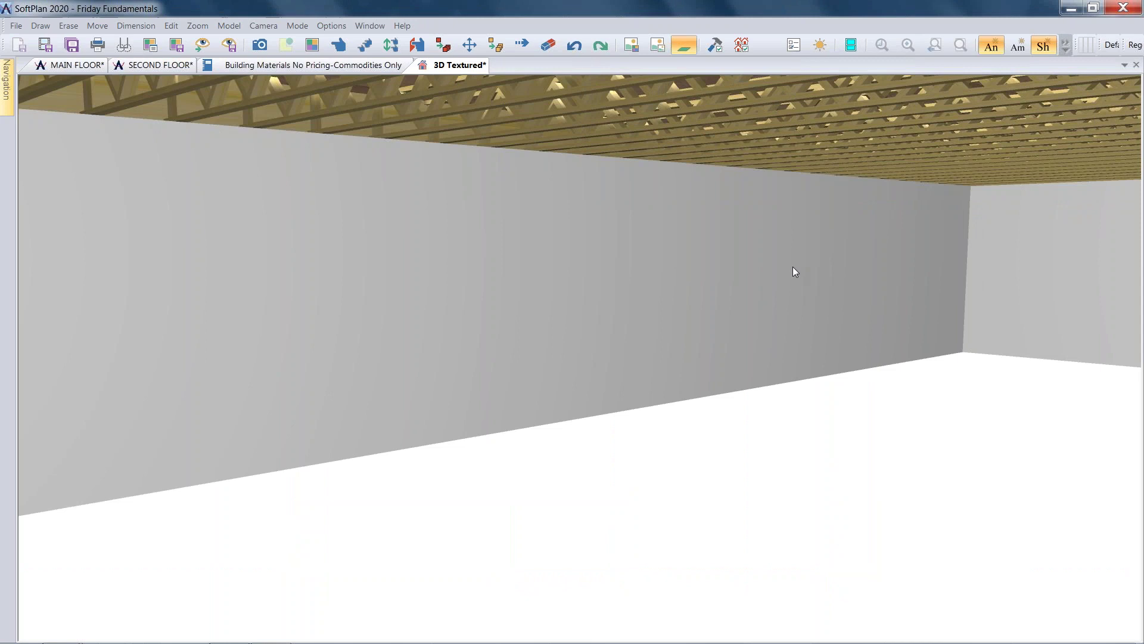
Step: Examine the building in 3D from outside, then from above the second floor
{"action": "left_click_drag", "start_coordinate": [793, 266], "coordinate": [817, 274]}
{"action": "scroll", "coordinate": [817, 274], "scroll_direction": "down", "scroll_amount": 5}
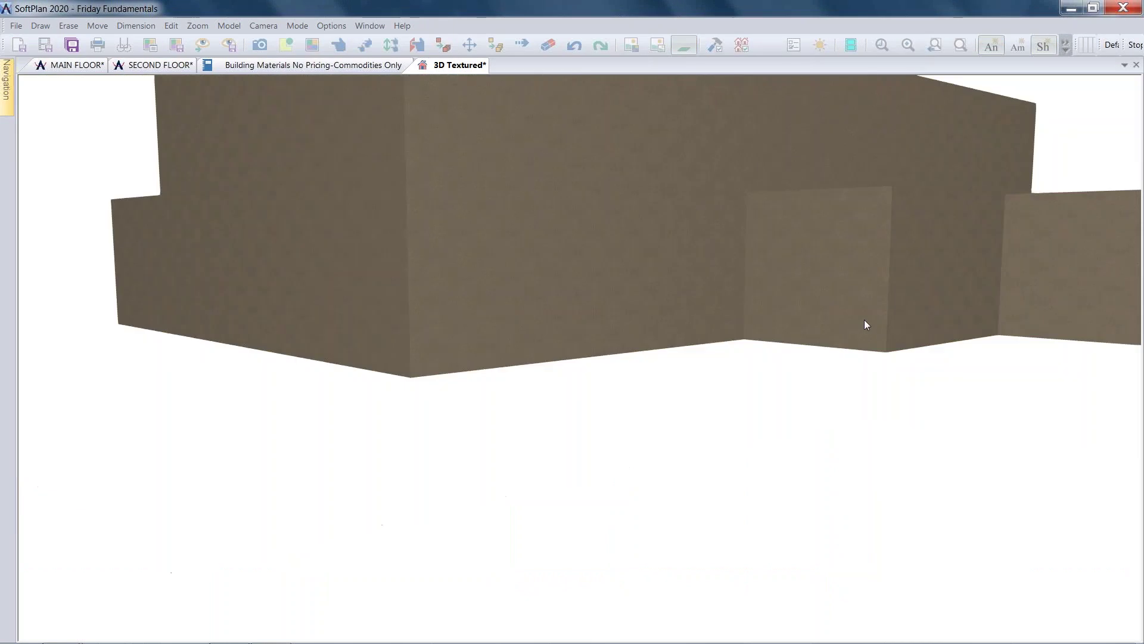
{"action": "middle_click_drag", "start_coordinate": [865, 319], "coordinate": [943, 353]}
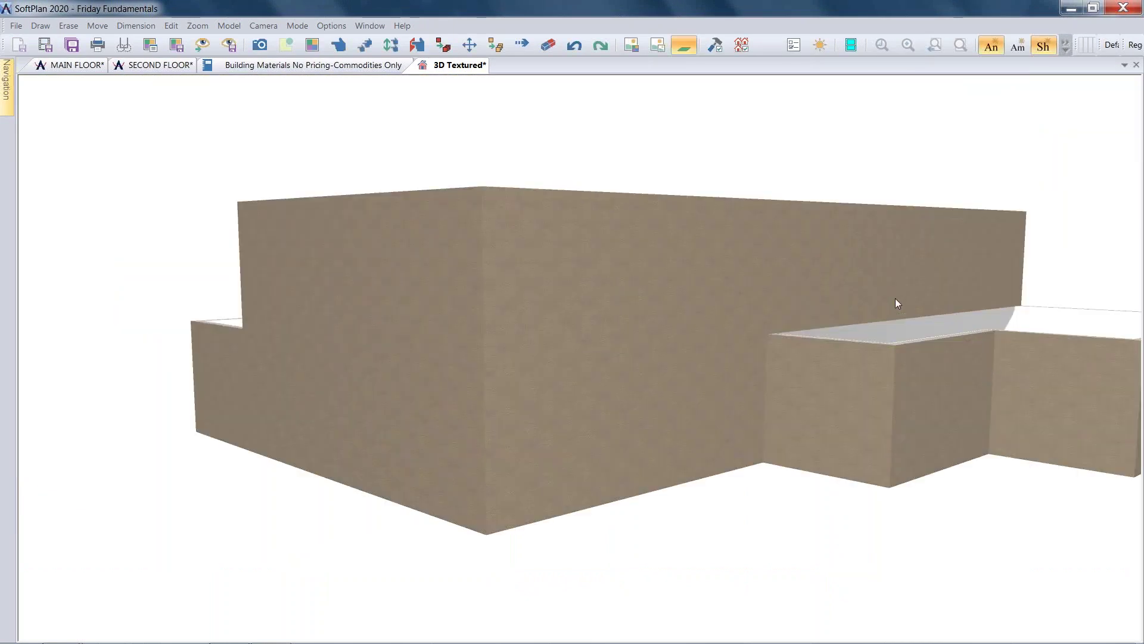
{"action": "left_click_drag", "start_coordinate": [780, 323], "coordinate": [776, 331]}
{"action": "middle_click_drag", "start_coordinate": [776, 331], "coordinate": [867, 377]}
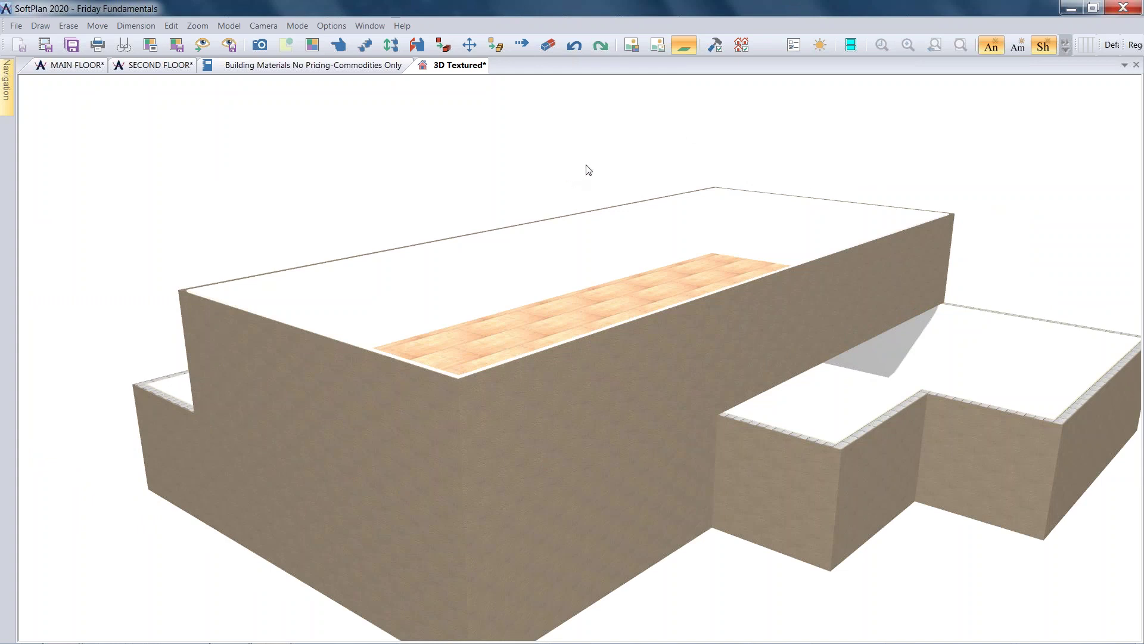
Step: Put the main floor drawing in Floor System mode and enable Default to Structural Slab in the floor system options
{"action": "left_click", "coordinate": [79, 67]}
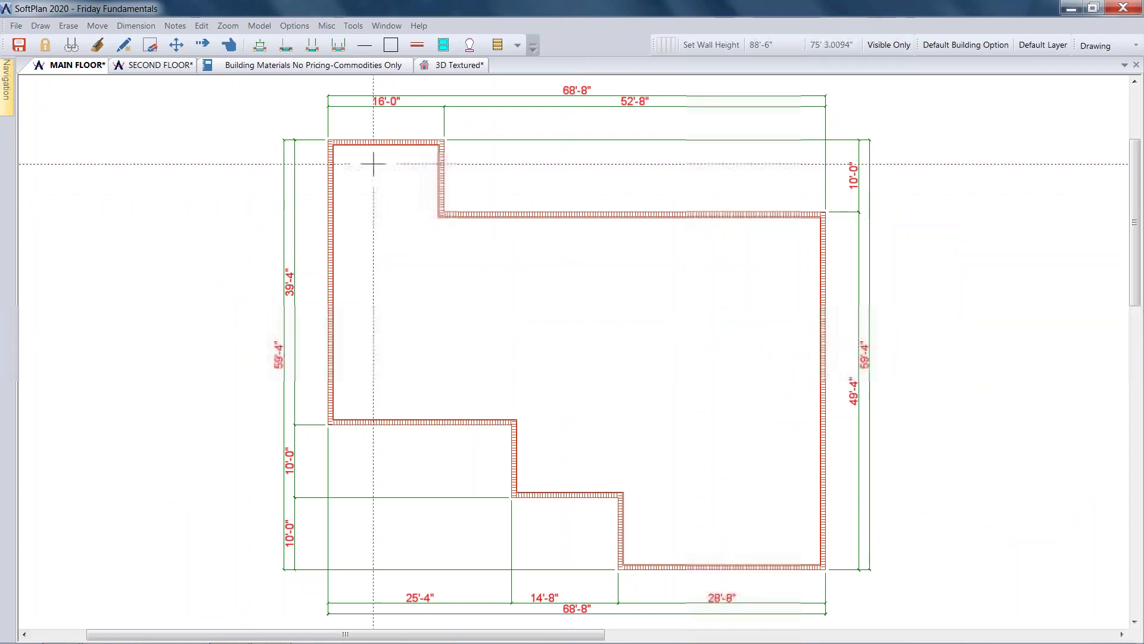
{"action": "left_click", "coordinate": [1106, 42]}
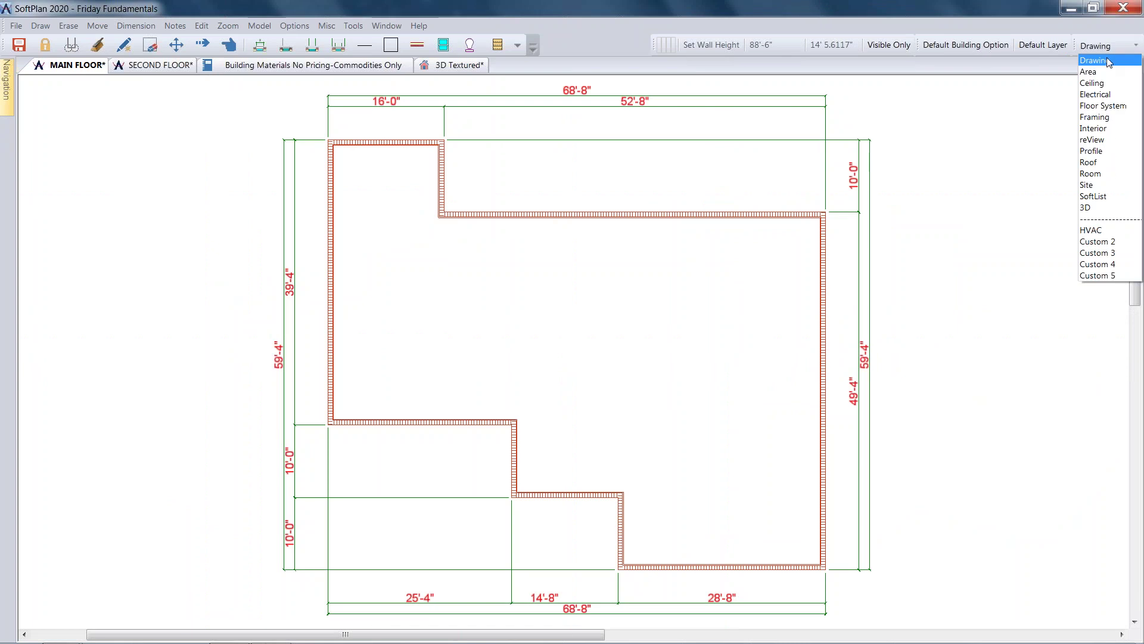
{"action": "left_click", "coordinate": [1107, 106]}
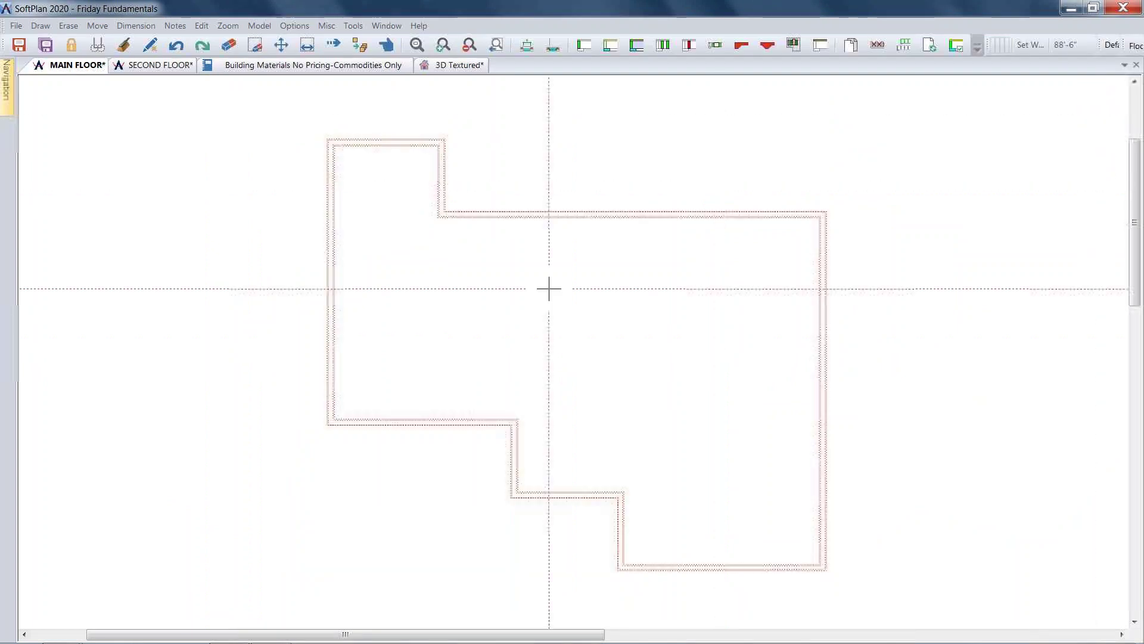
{"action": "left_click", "coordinate": [41, 25]}
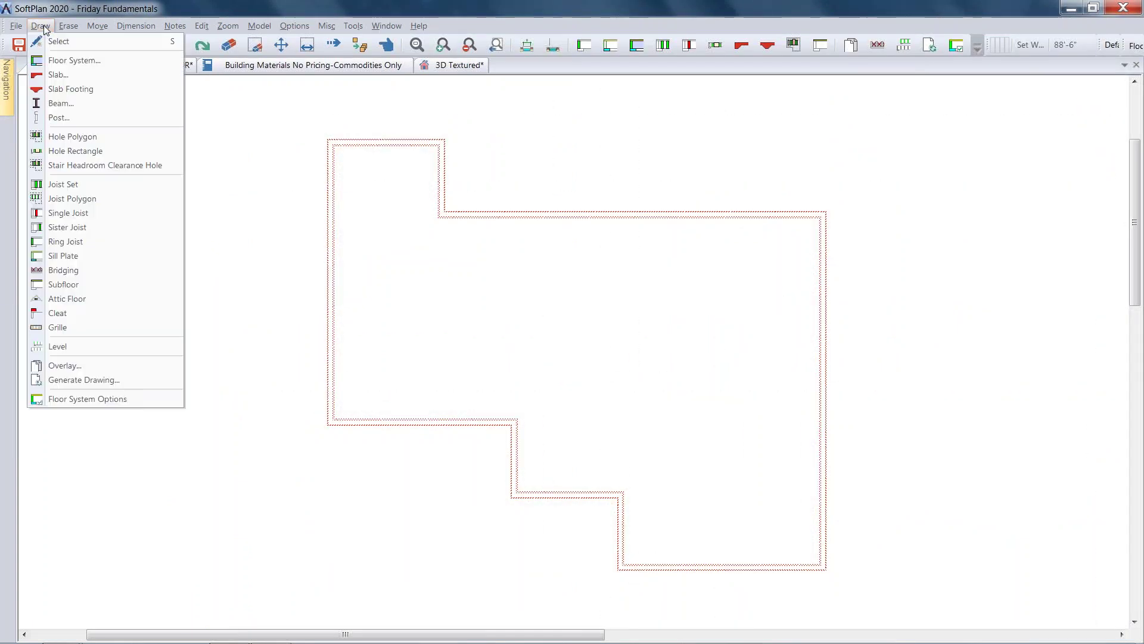
{"action": "left_click", "coordinate": [123, 399]}
{"action": "left_click_drag", "start_coordinate": [360, 12], "coordinate": [546, 99]}
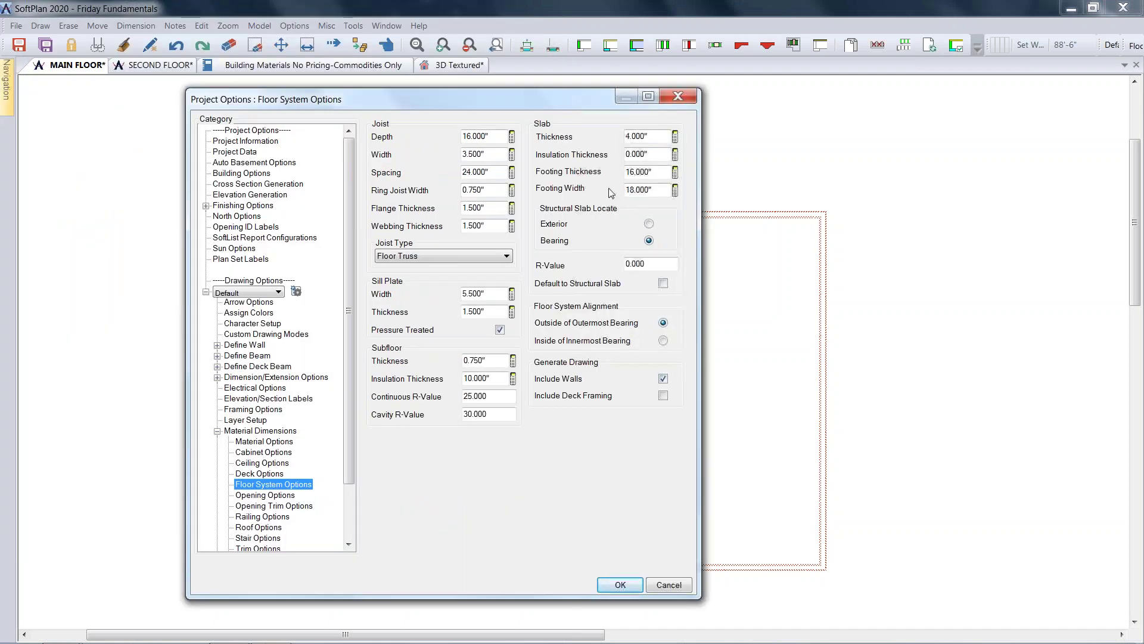
{"action": "double_click", "coordinate": [652, 136]}
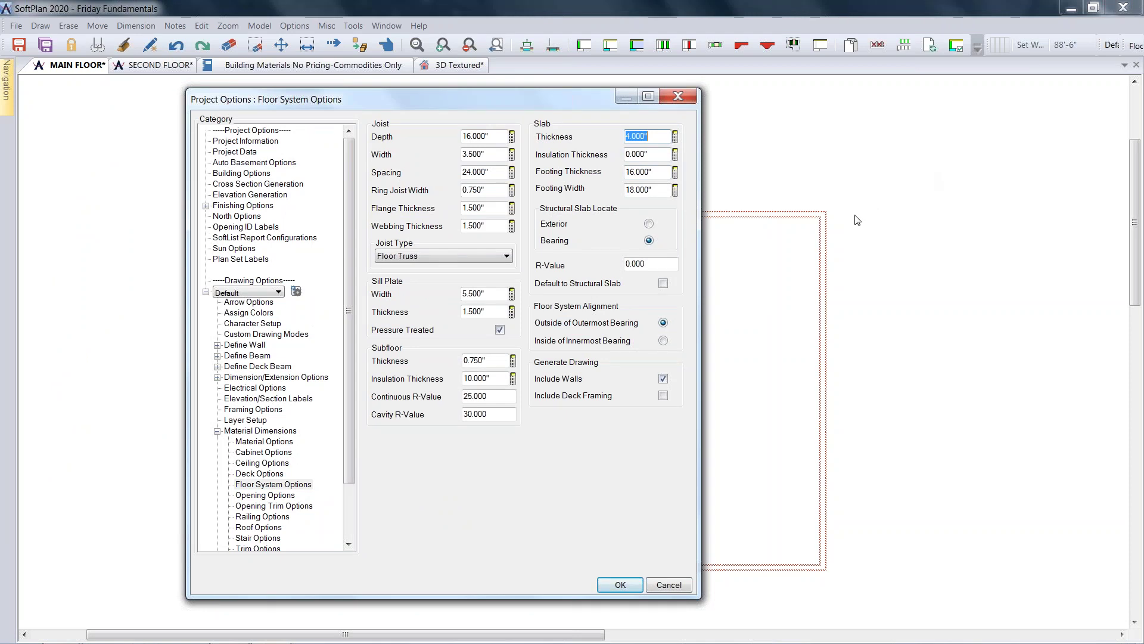
{"action": "double_click", "coordinate": [659, 154]}
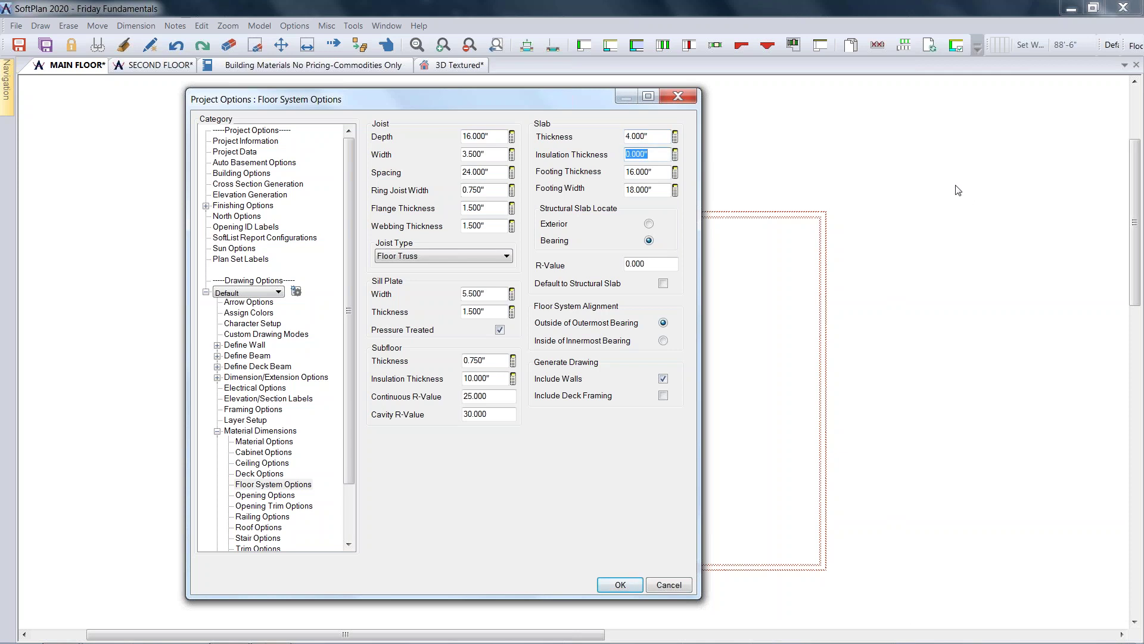
{"action": "key", "text": "Tab"}
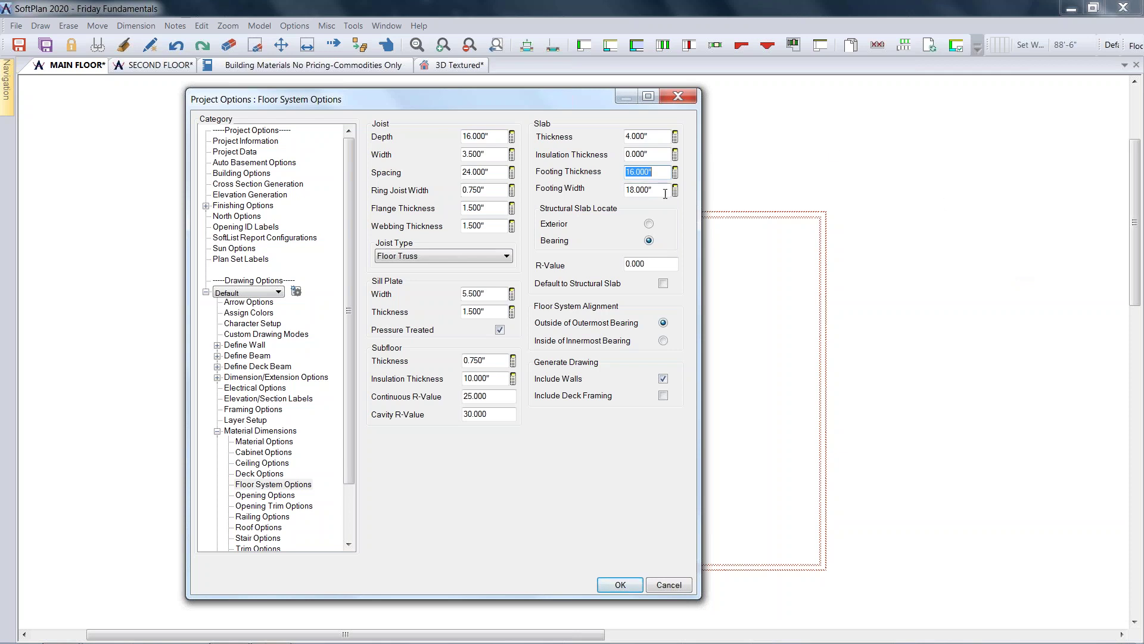
{"action": "key", "text": "Tab"}
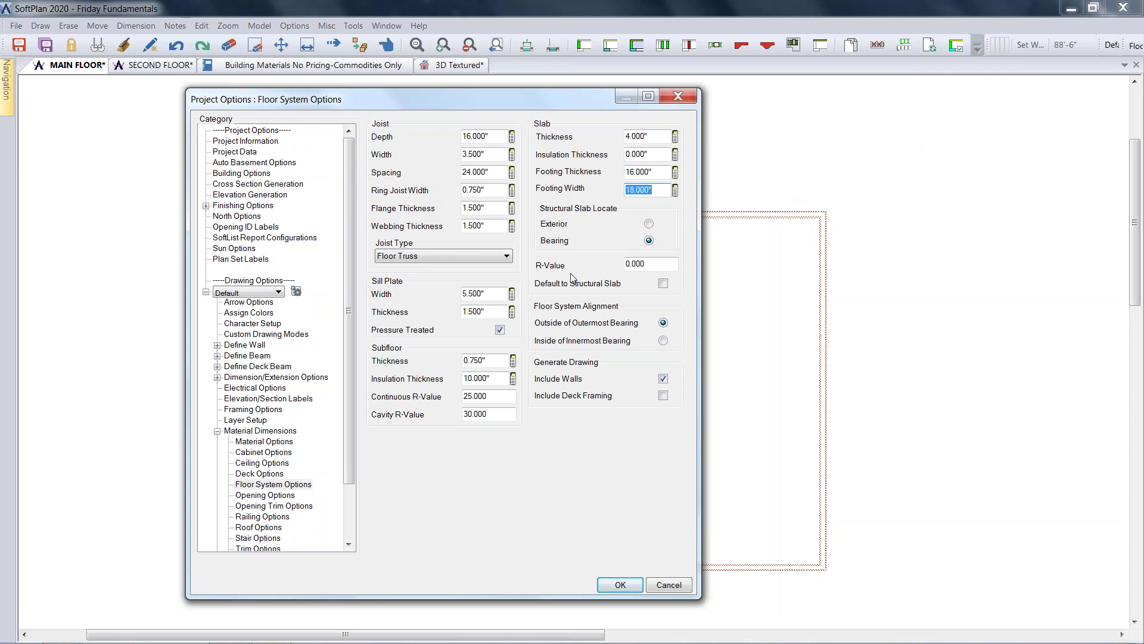
{"action": "left_click", "coordinate": [664, 284]}
{"action": "left_click", "coordinate": [620, 584]}
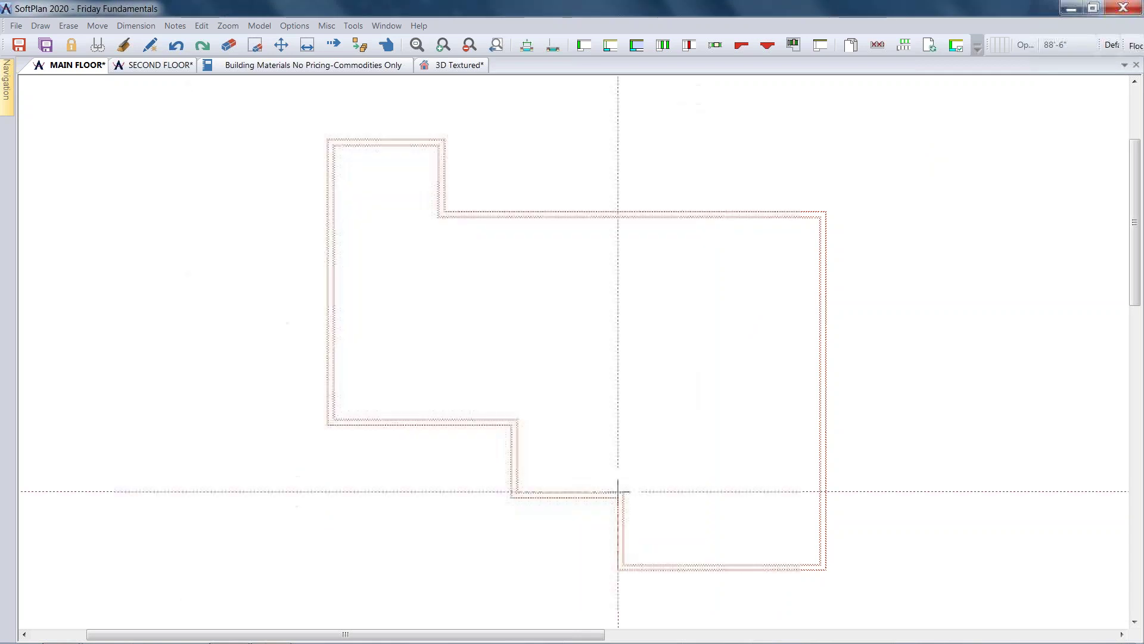
Step: Draw a slab under the whole main floor by auto-tracing its exterior walls
{"action": "left_click", "coordinate": [44, 26]}
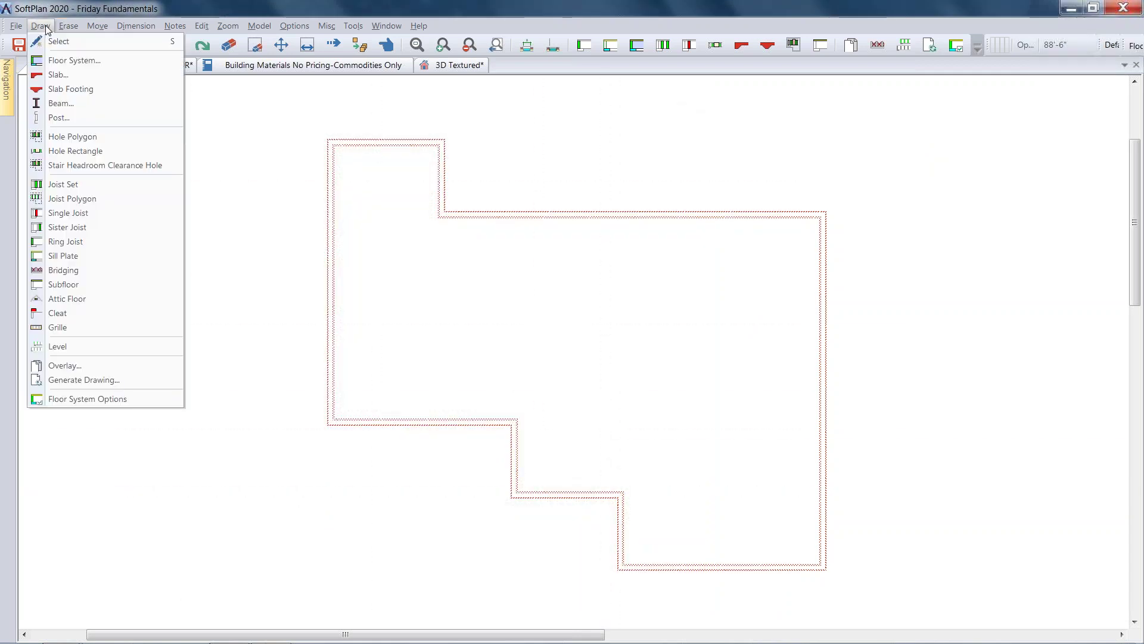
{"action": "left_click", "coordinate": [59, 74]}
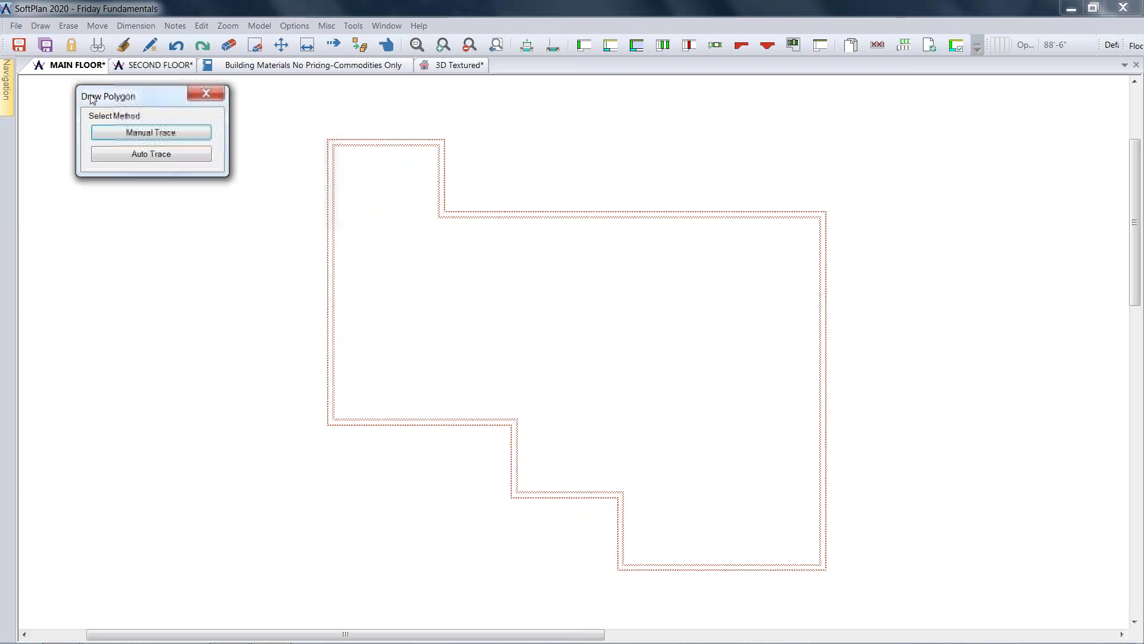
{"action": "left_click", "coordinate": [153, 156]}
{"action": "left_click", "coordinate": [629, 357]}
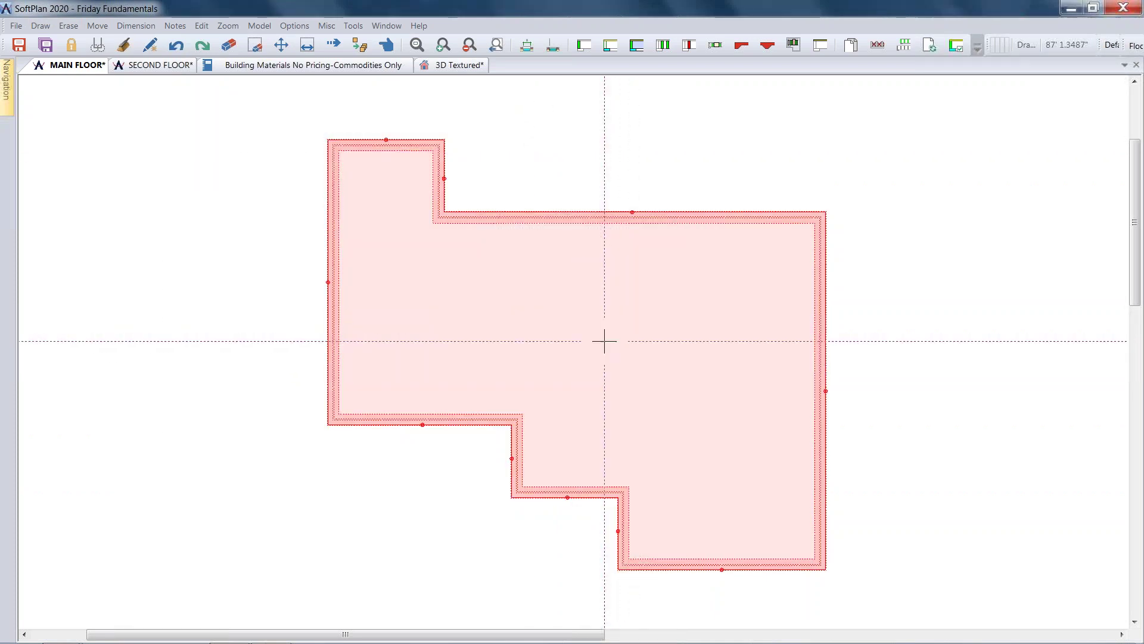
Step: Review the footing and edge settings of one of the slab's edges and close them without changes
{"action": "scroll", "coordinate": [634, 210], "scroll_direction": "up", "scroll_amount": 2}
{"action": "scroll", "coordinate": [574, 351], "scroll_direction": "up", "scroll_amount": 2}
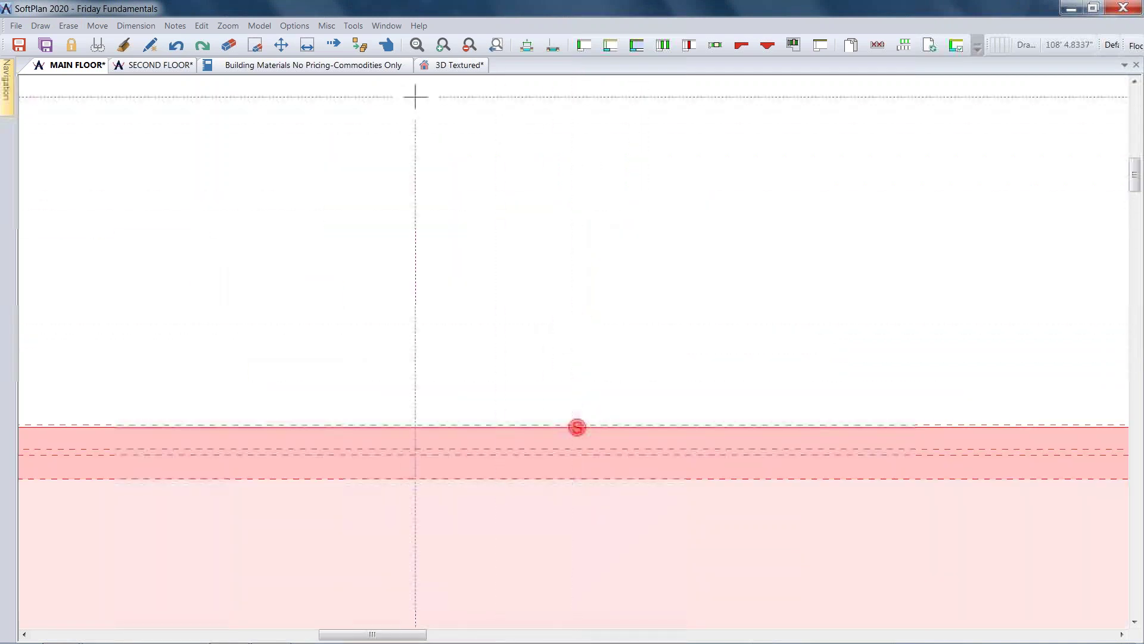
{"action": "left_click", "coordinate": [203, 26]}
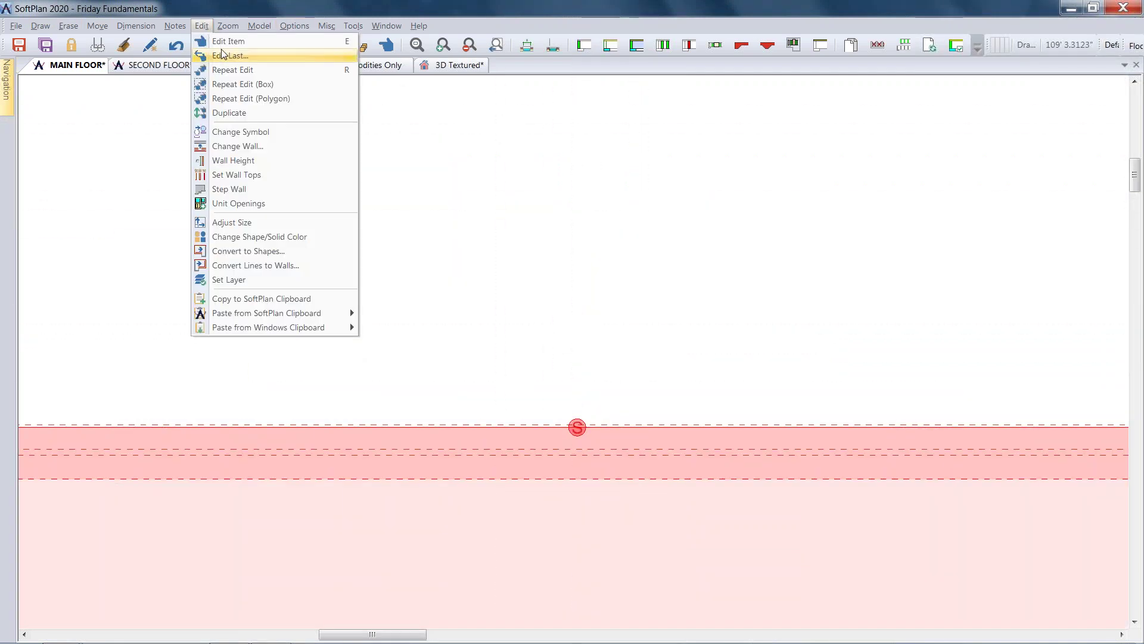
{"action": "left_click", "coordinate": [229, 41]}
{"action": "left_click", "coordinate": [581, 427]}
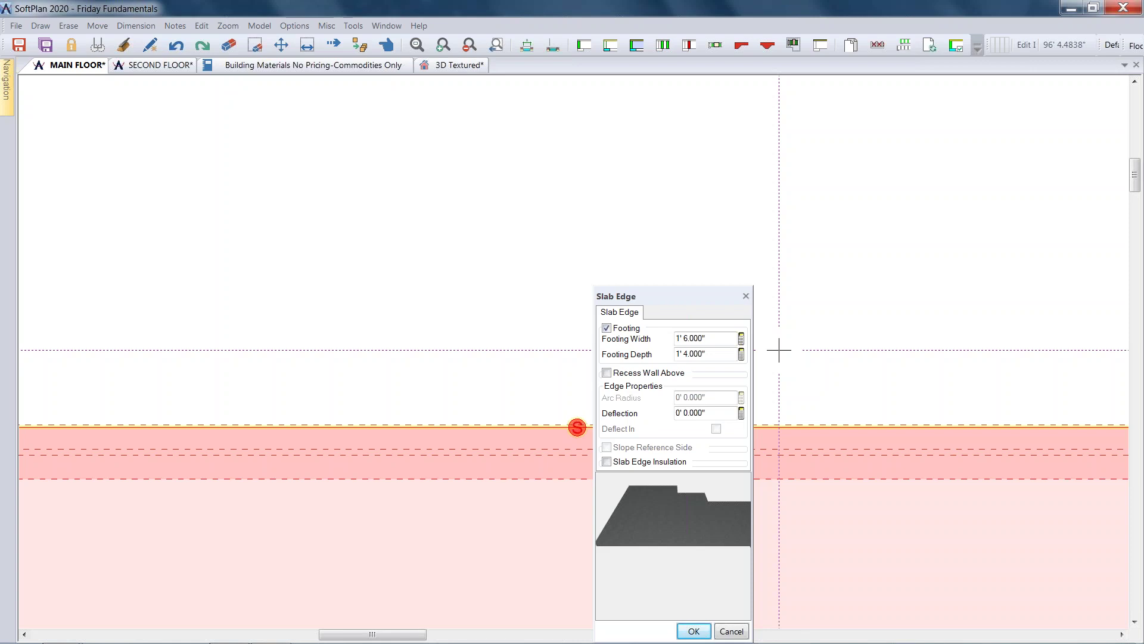
{"action": "left_click", "coordinate": [746, 297]}
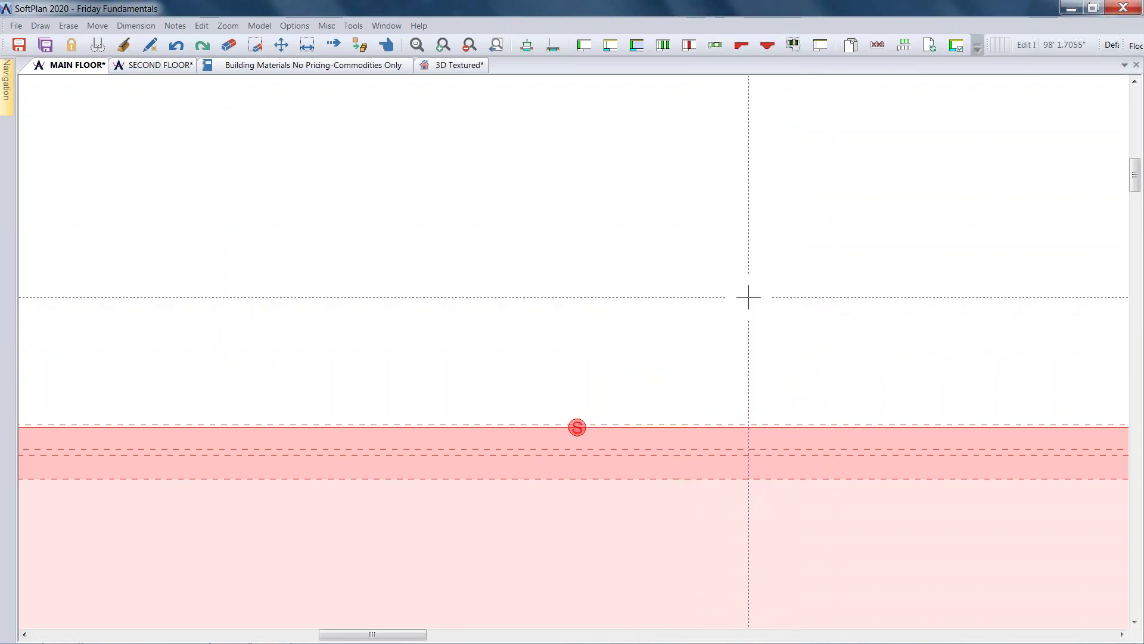
{"action": "middle_click", "coordinate": [748, 296]}
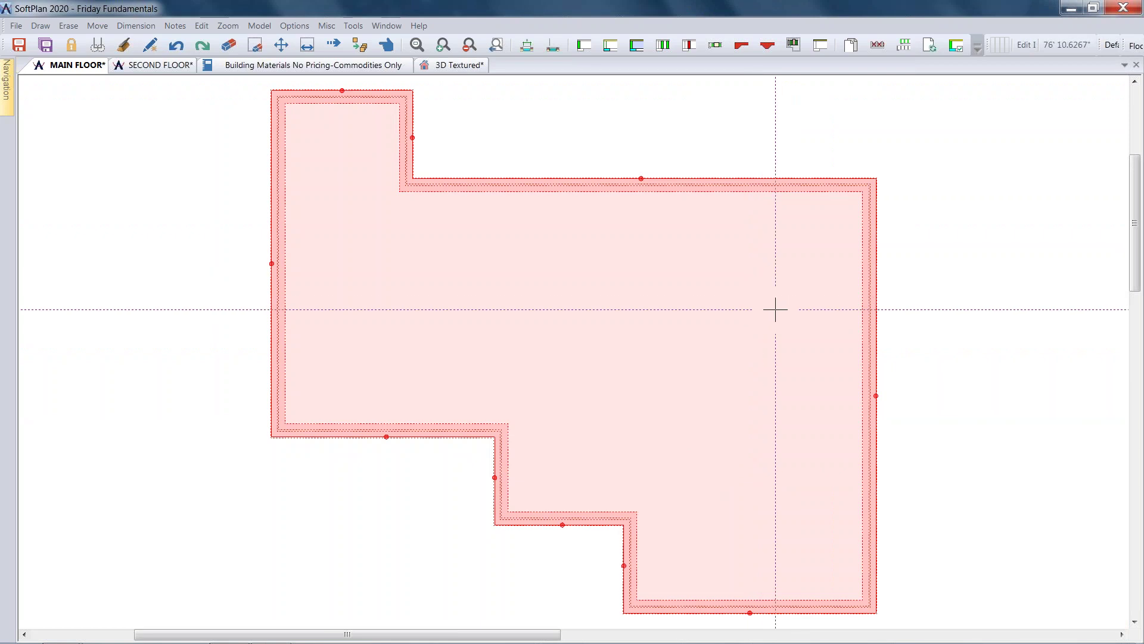
Step: Return the main floor plan to Drawing mode and examine the slab and its edge footings in 3D from below and above
{"action": "left_click", "coordinate": [1135, 45]}
{"action": "left_click", "coordinate": [1127, 64]}
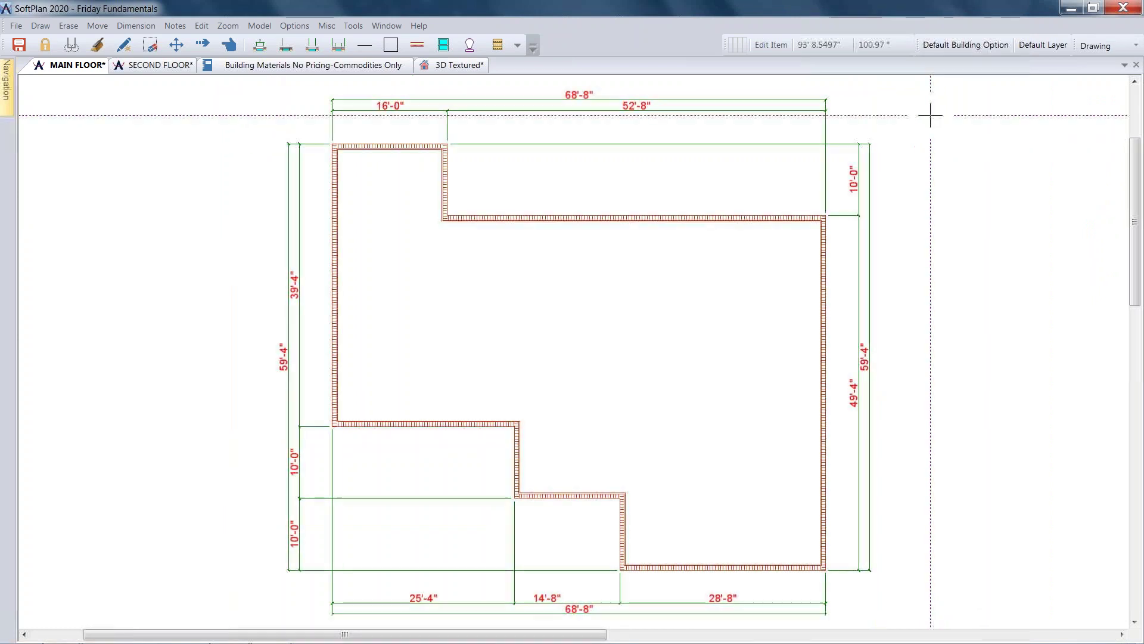
{"action": "left_click", "coordinate": [463, 66]}
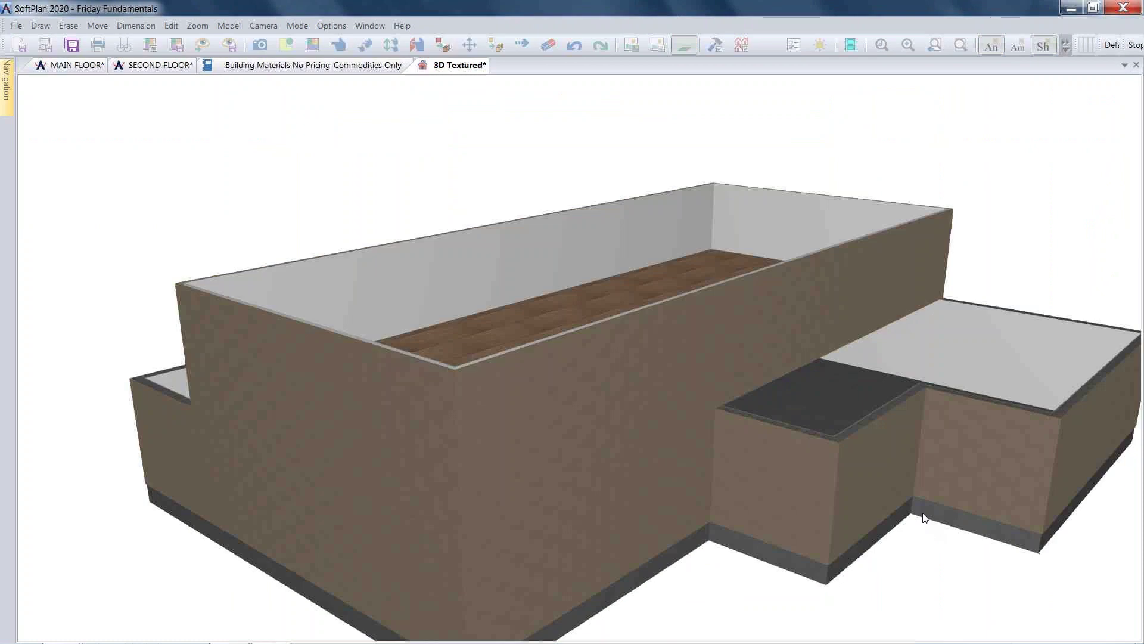
{"action": "left_click_drag", "start_coordinate": [917, 491], "coordinate": [927, 377]}
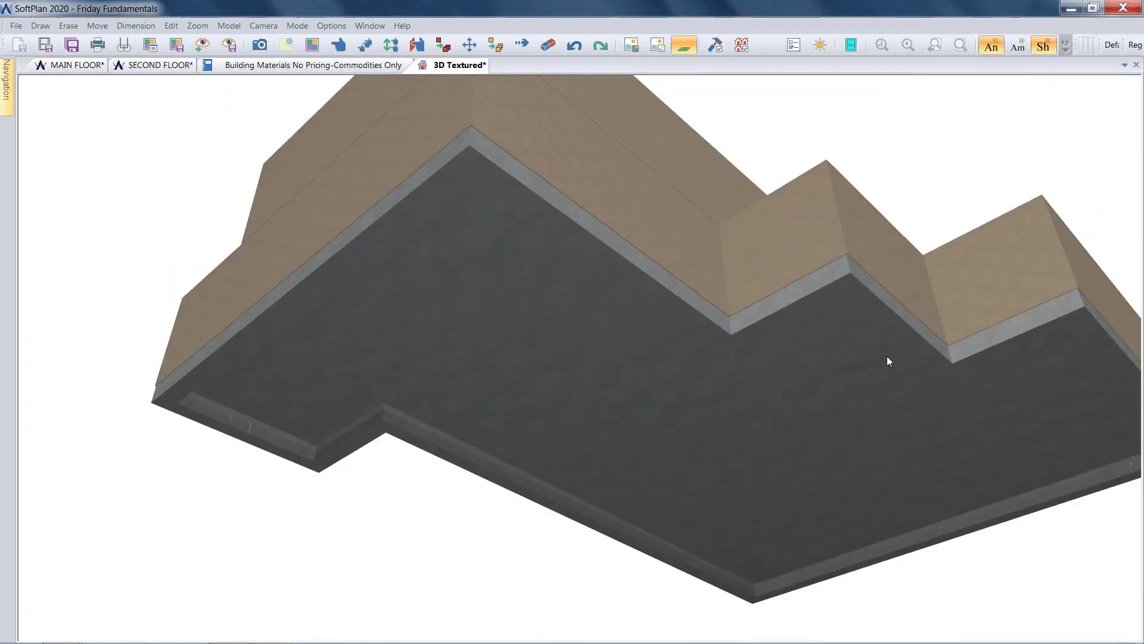
{"action": "left_click_drag", "start_coordinate": [901, 317], "coordinate": [1023, 438]}
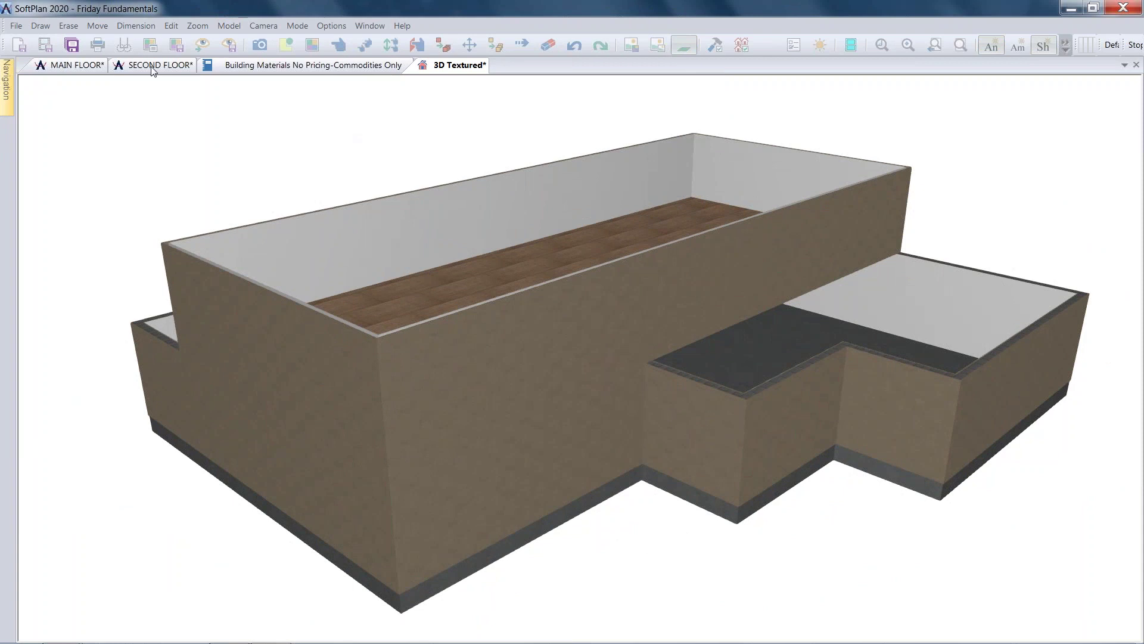
Step: In Floor System mode, draw a slab footing across the upper-left bump-out, from its inner wall corner to the left exterior wall
{"action": "left_click", "coordinate": [77, 65]}
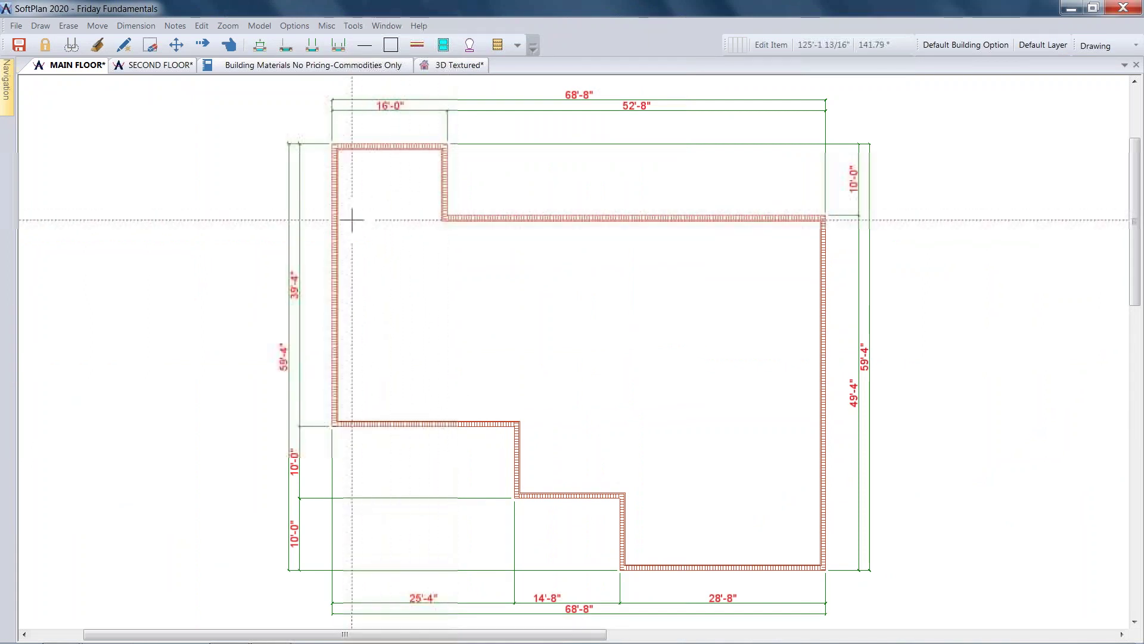
{"action": "left_click", "coordinate": [1102, 45]}
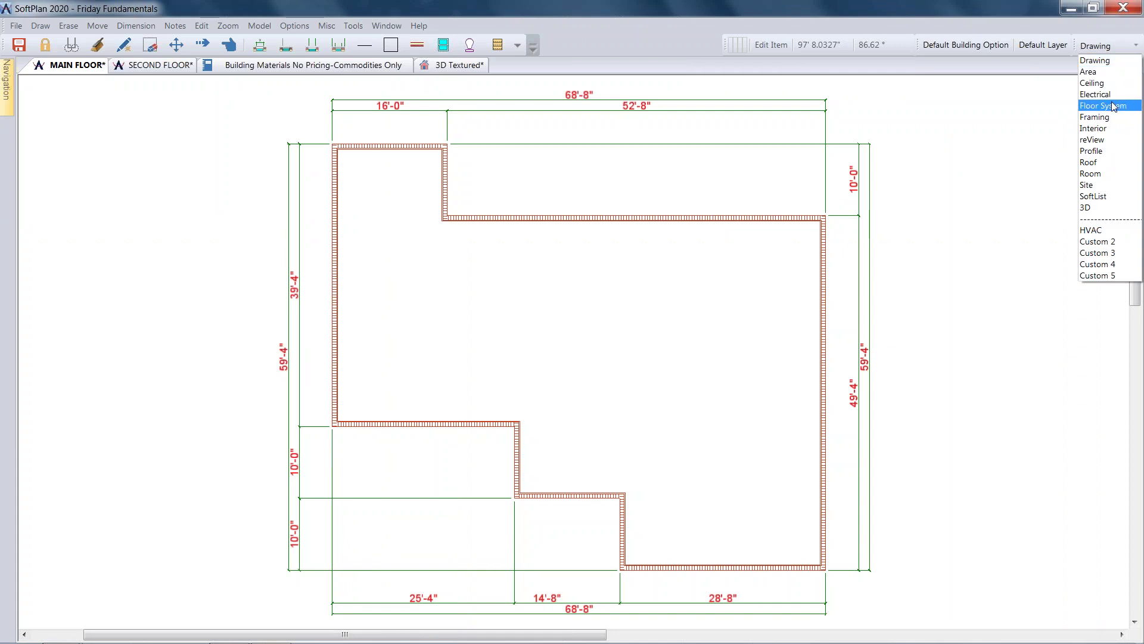
{"action": "left_click", "coordinate": [1112, 106]}
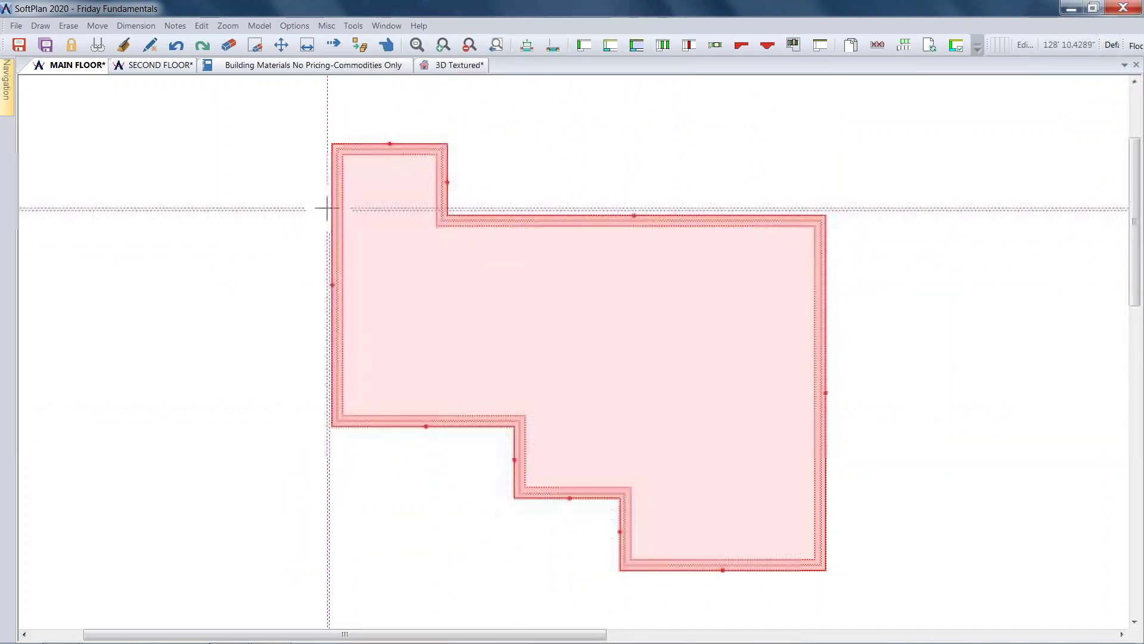
{"action": "left_click", "coordinate": [42, 27]}
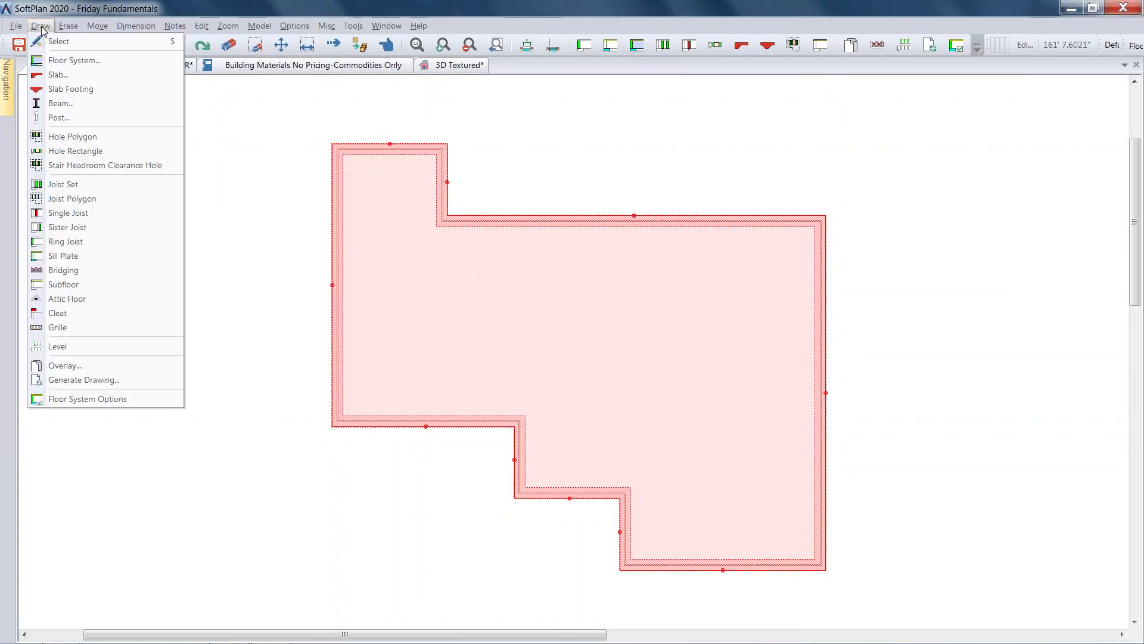
{"action": "left_click", "coordinate": [94, 90]}
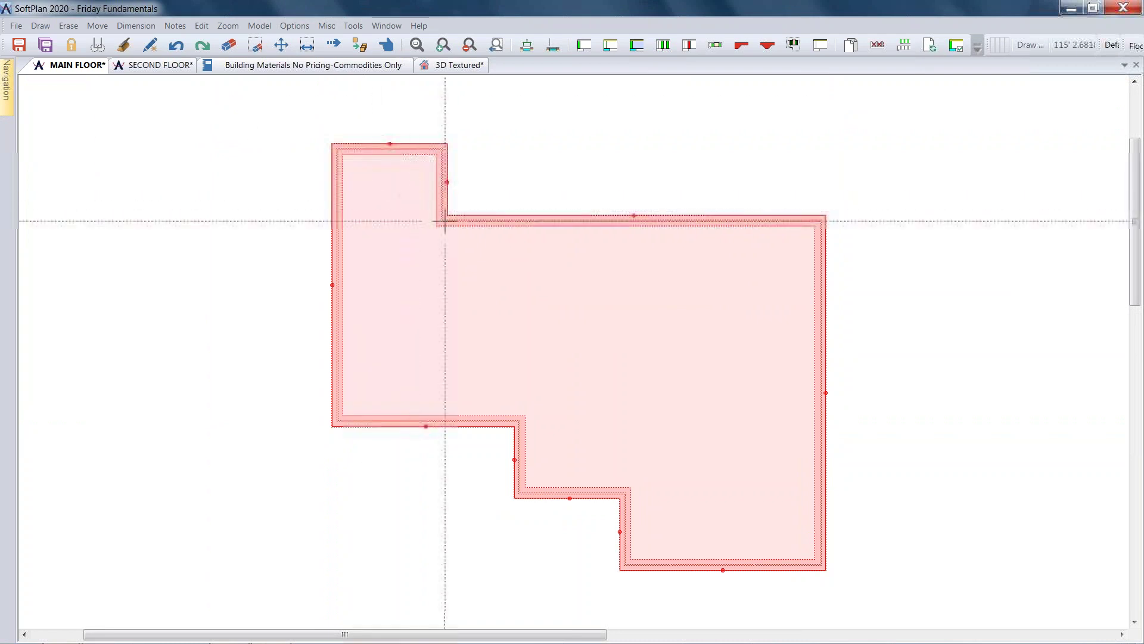
{"action": "scroll", "coordinate": [573, 351], "scroll_direction": "up", "scroll_amount": 2}
{"action": "scroll", "coordinate": [573, 351], "scroll_direction": "up", "scroll_amount": 2}
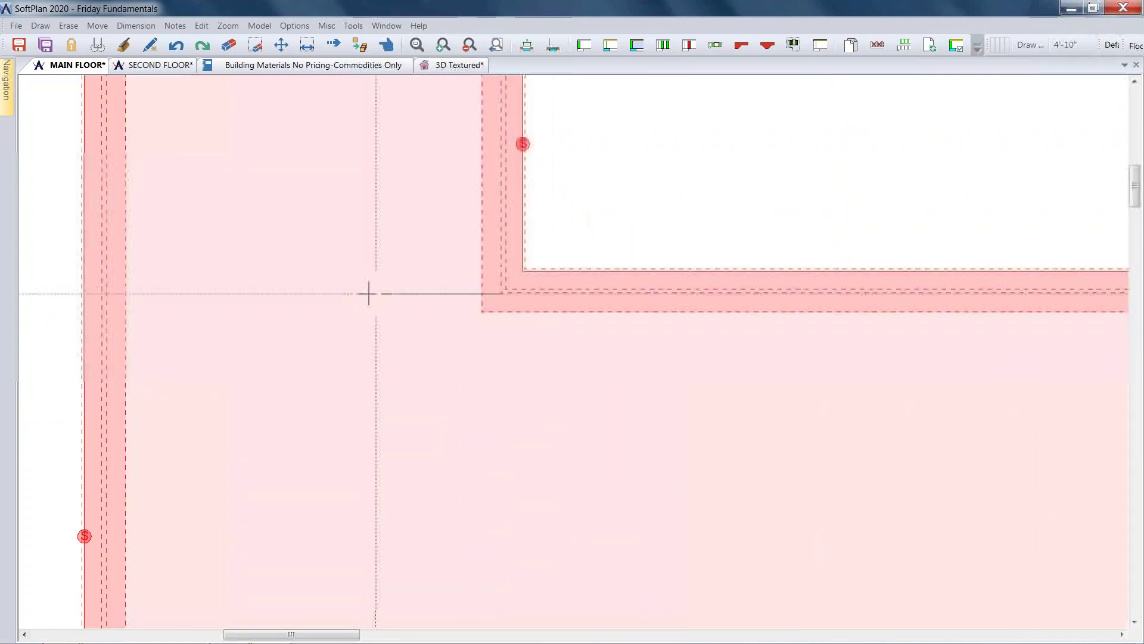
{"action": "left_click", "coordinate": [89, 294]}
Step: Draw a second slab footing from the inner corner of the first lower wall jog straight across to the right exterior wall
{"action": "scroll", "coordinate": [901, 513], "scroll_direction": "down", "scroll_amount": 5}
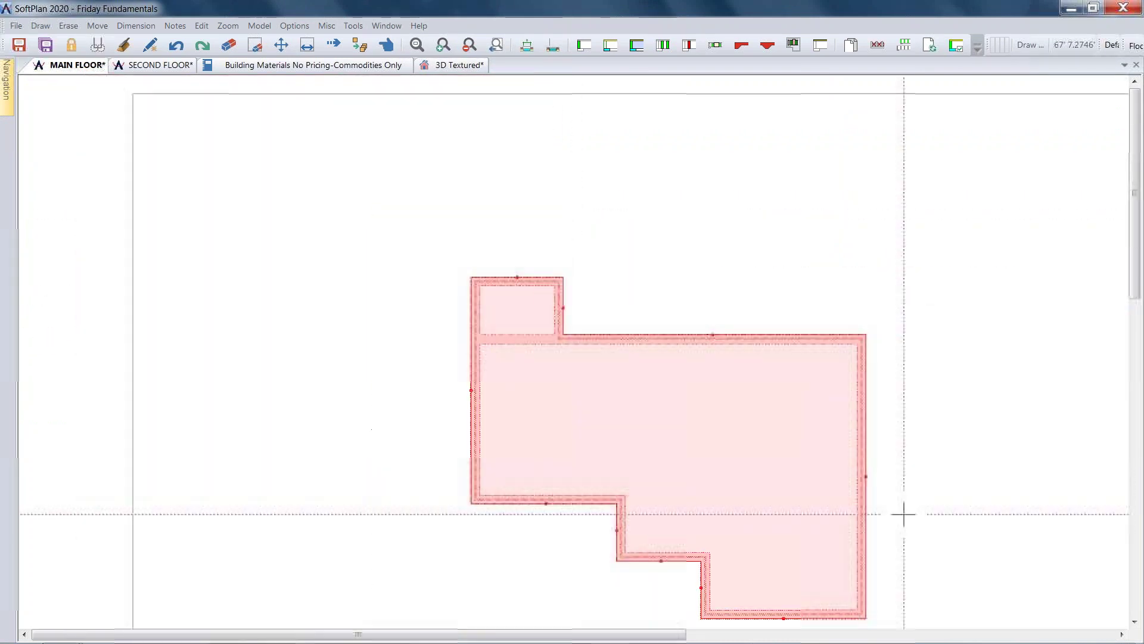
{"action": "scroll", "coordinate": [682, 503], "scroll_direction": "up", "scroll_amount": 2}
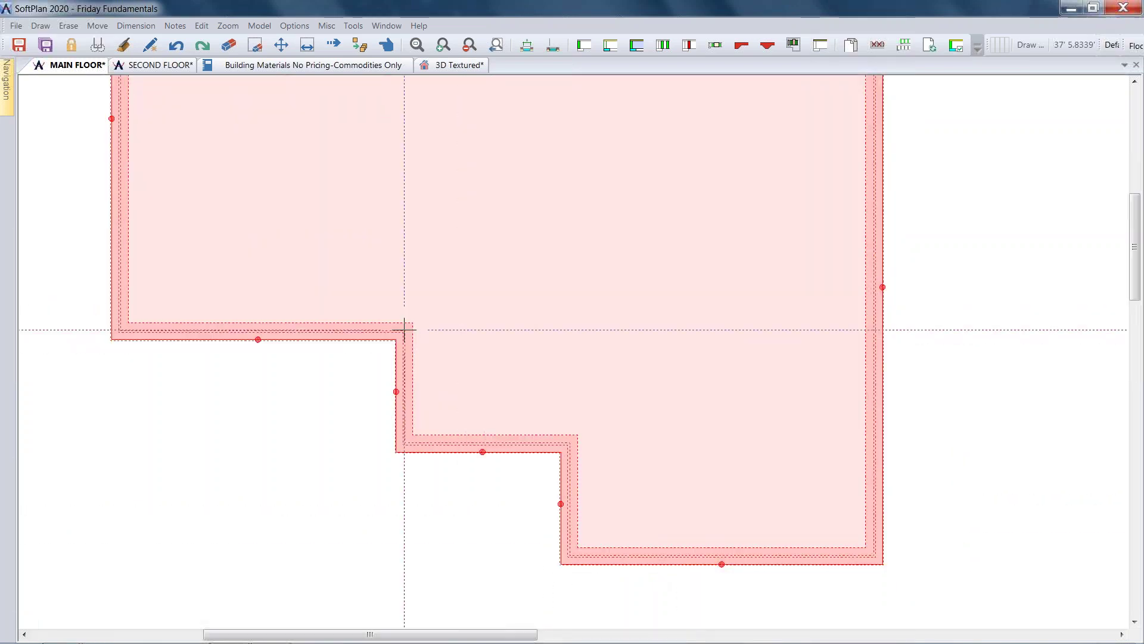
{"action": "left_click", "coordinate": [871, 329]}
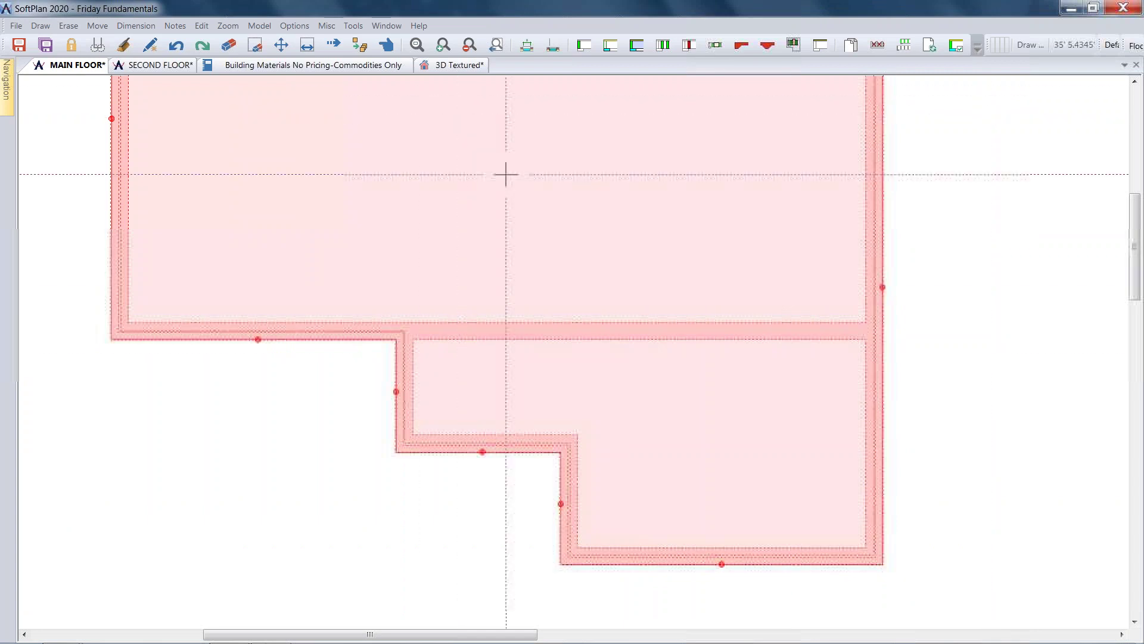
{"action": "scroll", "coordinate": [497, 166], "scroll_direction": "down", "scroll_amount": 2}
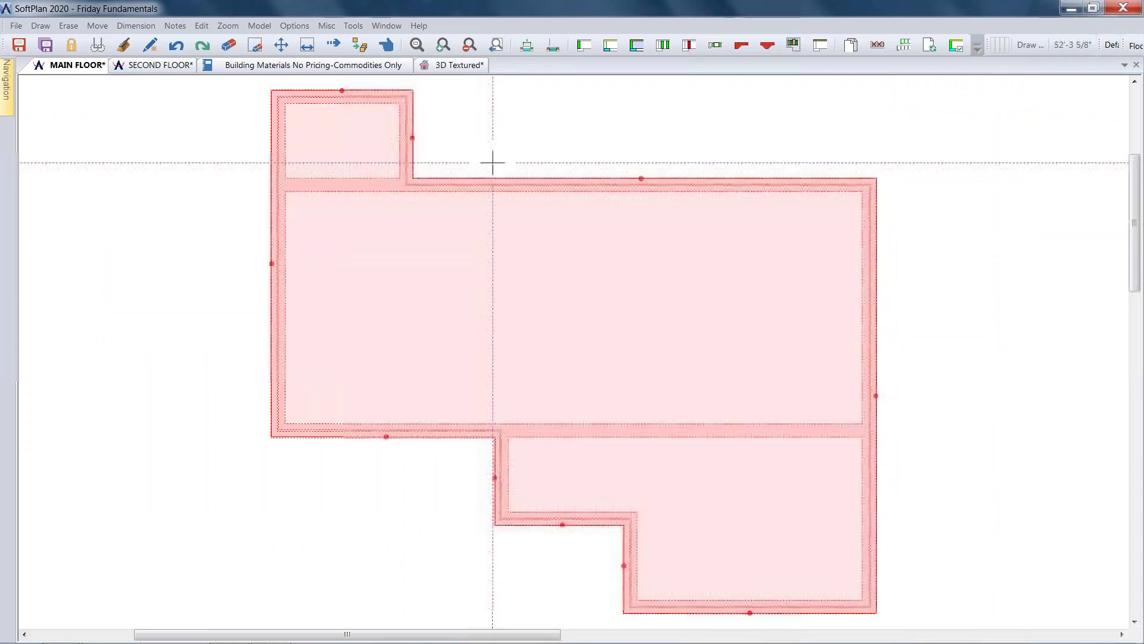
Step: Examine the building and its slab in the textured 3D model from different angles
{"action": "left_click", "coordinate": [455, 67]}
{"action": "left_click_drag", "start_coordinate": [695, 307], "coordinate": [809, 592]}
{"action": "left_click_drag", "start_coordinate": [490, 425], "coordinate": [517, 450]}
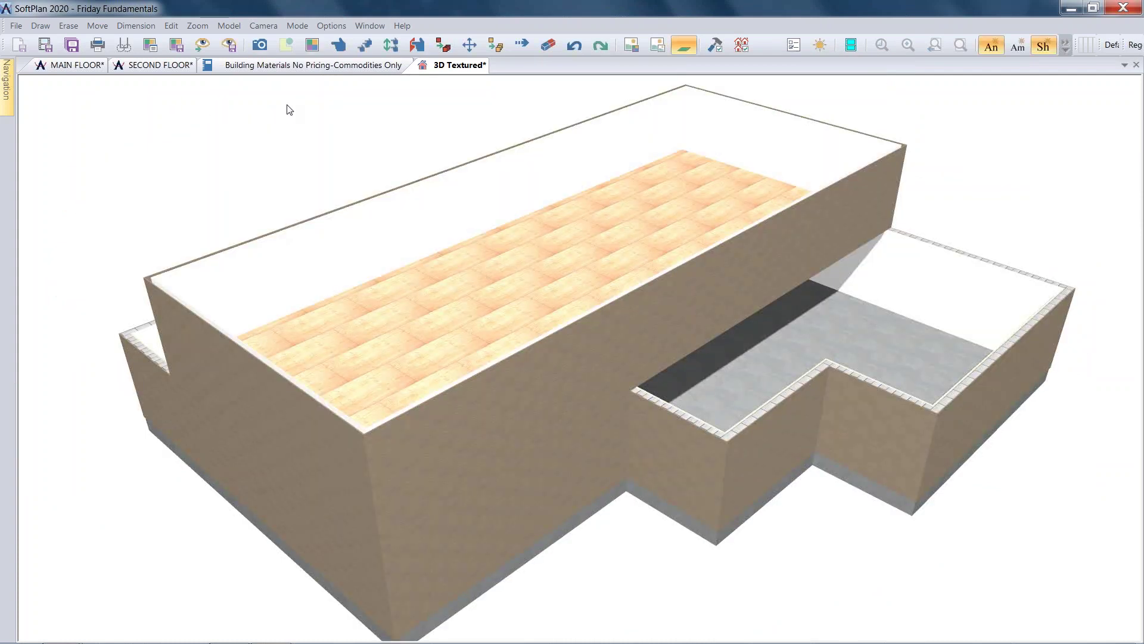
Step: Return to the main floor plan and switch it from Floor System to Drawing mode
{"action": "left_click", "coordinate": [84, 67]}
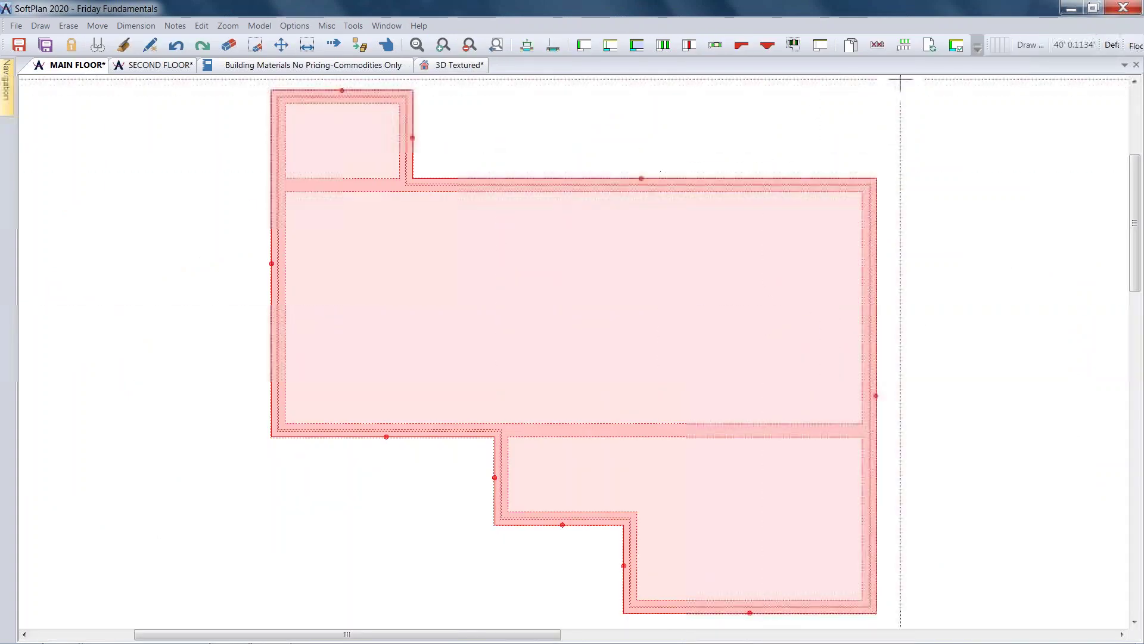
{"action": "left_click", "coordinate": [1136, 46]}
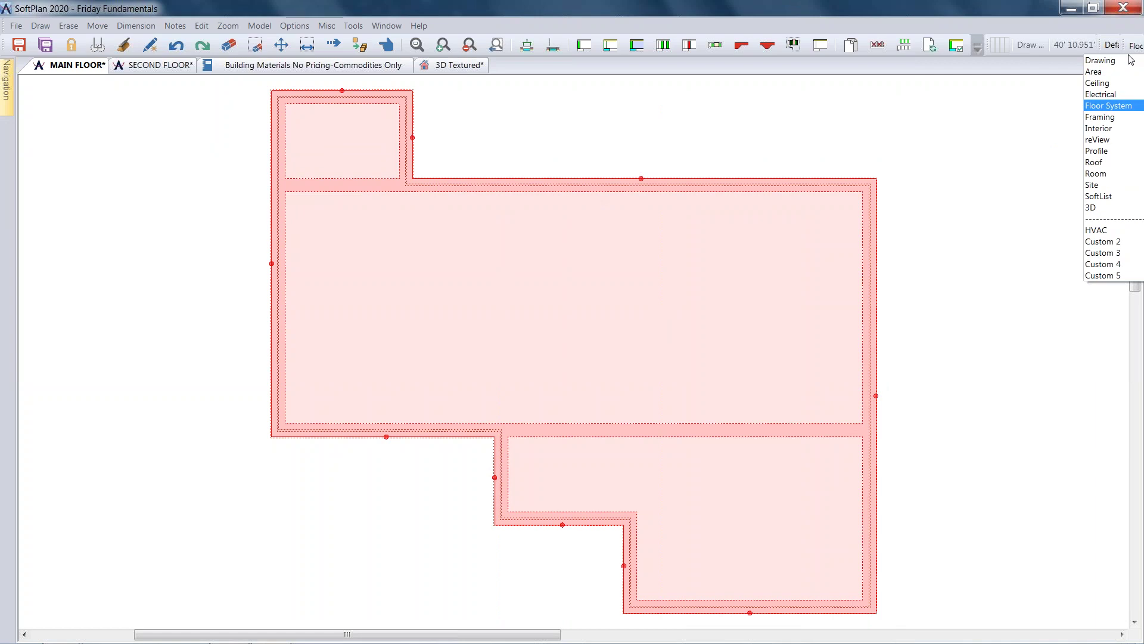
{"action": "left_click", "coordinate": [1127, 61]}
{"action": "scroll", "coordinate": [803, 309], "scroll_direction": "down", "scroll_amount": 1}
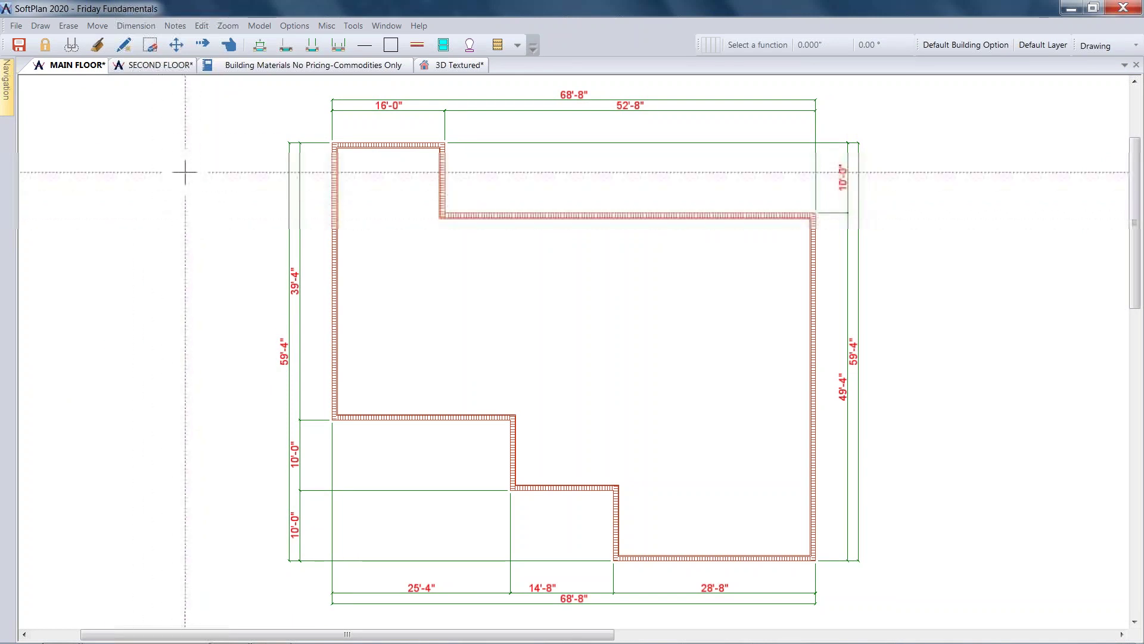
Step: Place a reference circle at the upper-right exterior wall corner of the main floor plan
{"action": "left_click", "coordinate": [41, 25]}
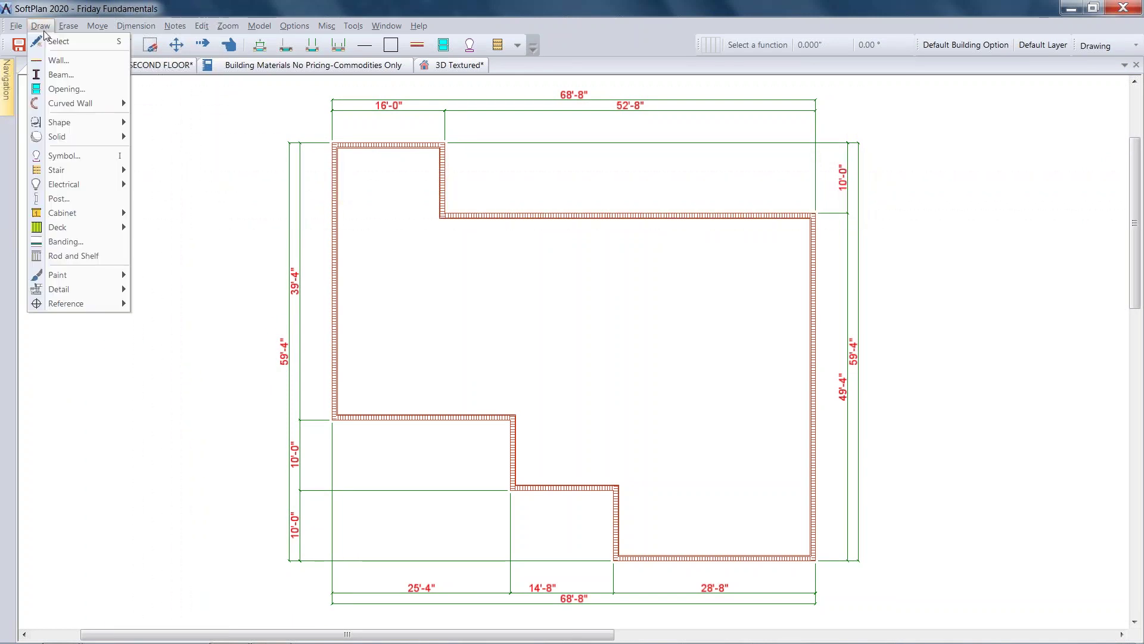
{"action": "mouse_move", "coordinate": [108, 305]}
{"action": "left_click", "coordinate": [244, 302]}
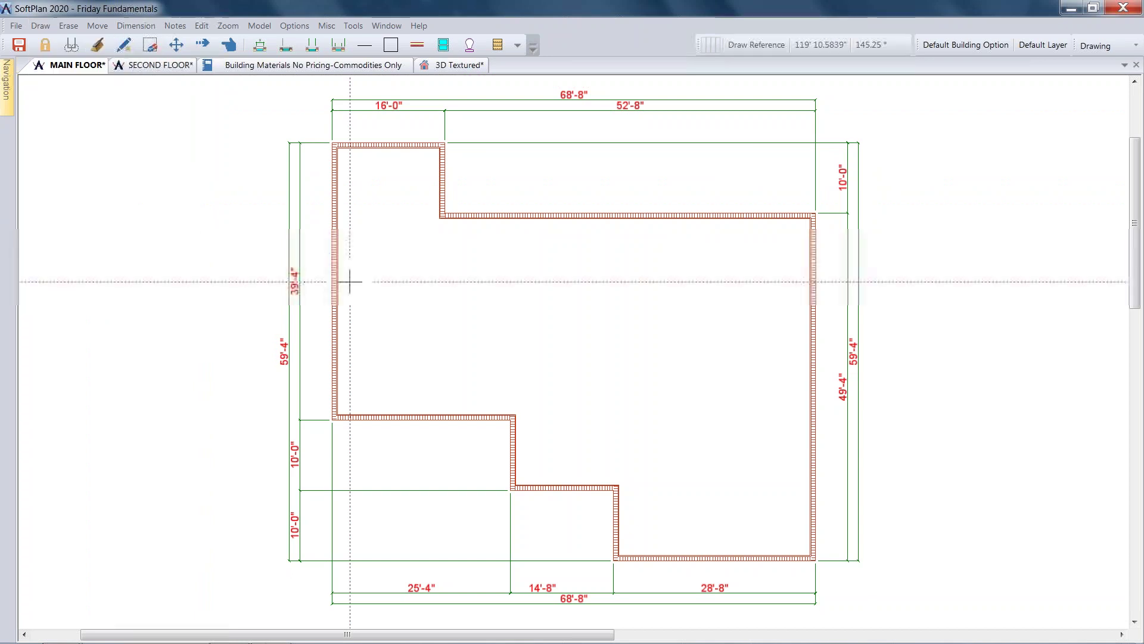
{"action": "left_click", "coordinate": [42, 27]}
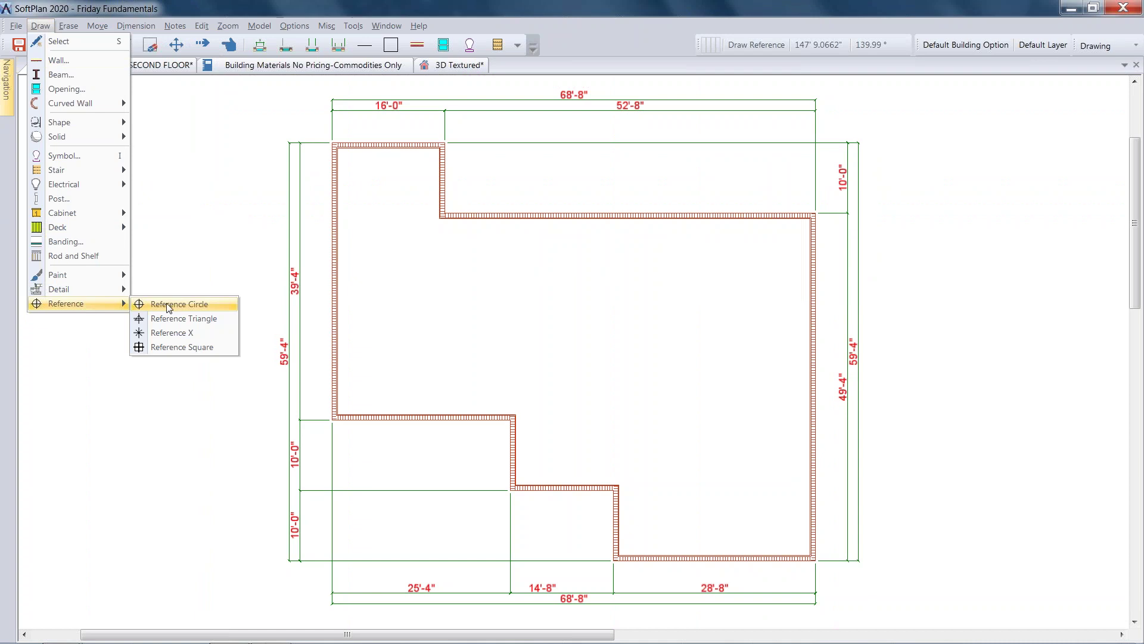
{"action": "left_click", "coordinate": [169, 305]}
{"action": "scroll", "coordinate": [602, 271], "scroll_direction": "up", "scroll_amount": 5}
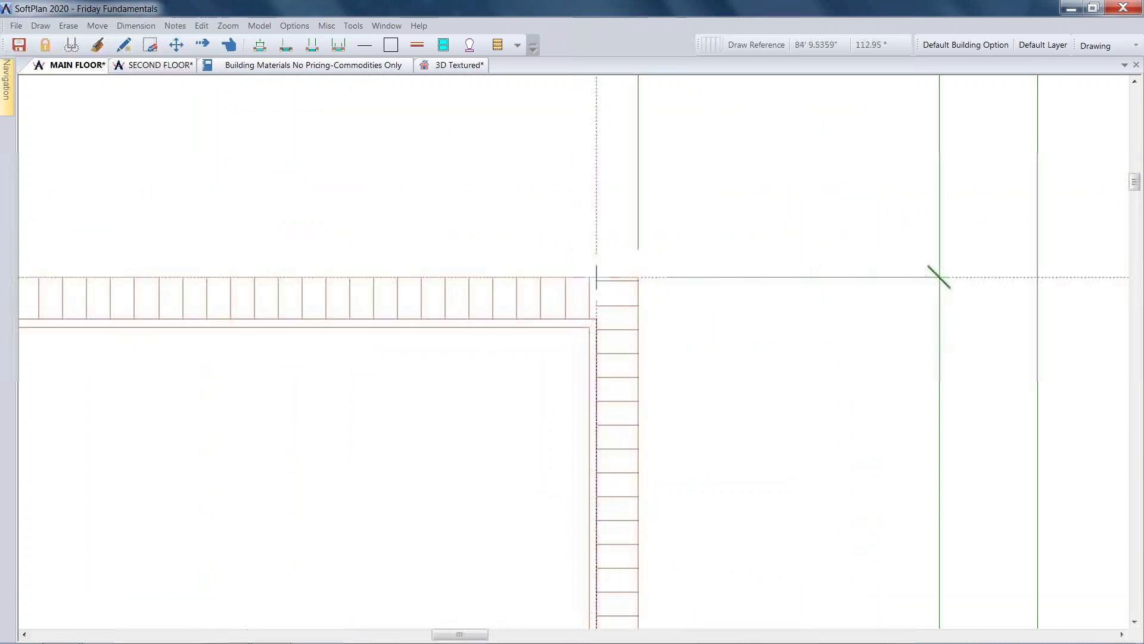
Step: Open the second floor plan and switch it from floor system to Drawing mode, showing the whole plan
{"action": "scroll", "coordinate": [683, 325], "scroll_direction": "down", "scroll_amount": 3}
{"action": "scroll", "coordinate": [677, 327], "scroll_direction": "down", "scroll_amount": 2}
{"action": "middle_click_drag", "start_coordinate": [677, 327], "coordinate": [873, 204]}
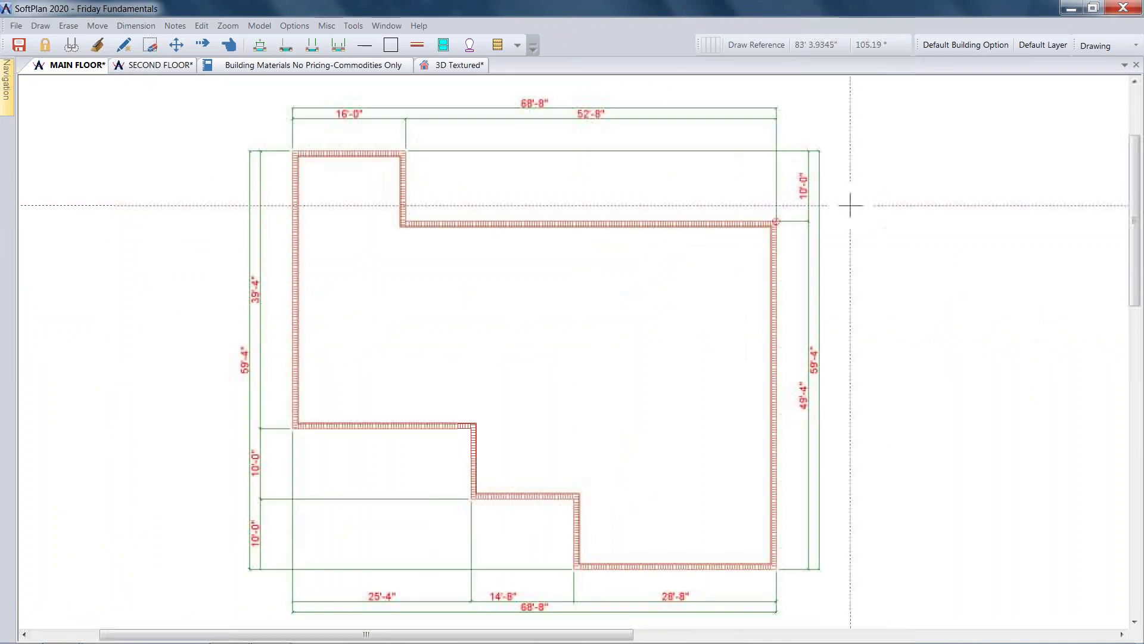
{"action": "left_click", "coordinate": [153, 64]}
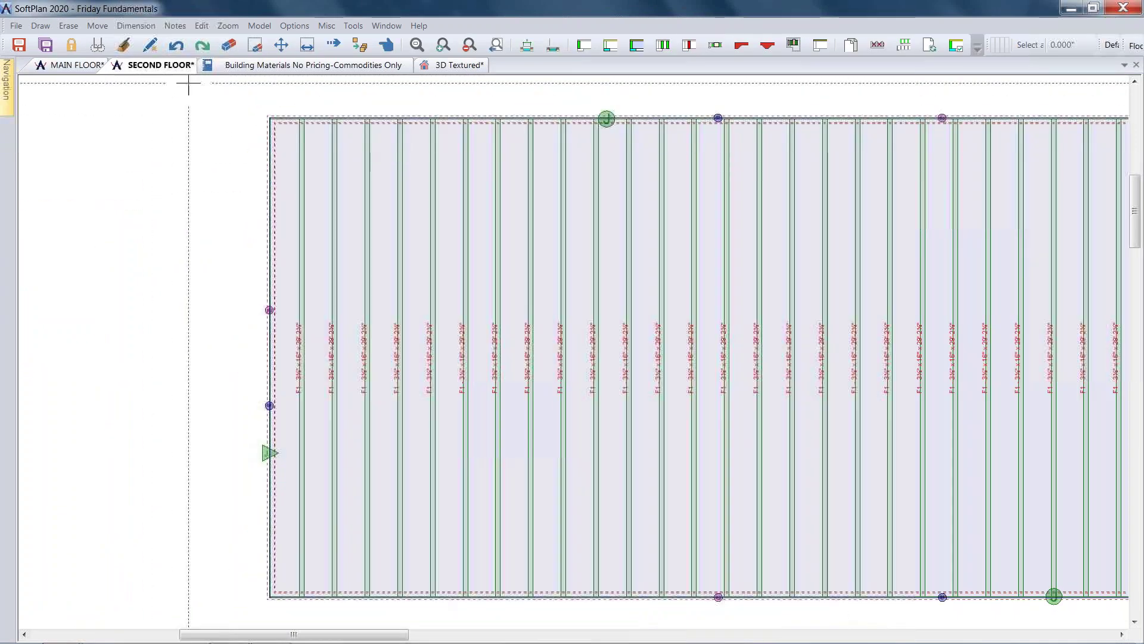
{"action": "left_click", "coordinate": [1125, 41]}
{"action": "left_click", "coordinate": [1103, 59]}
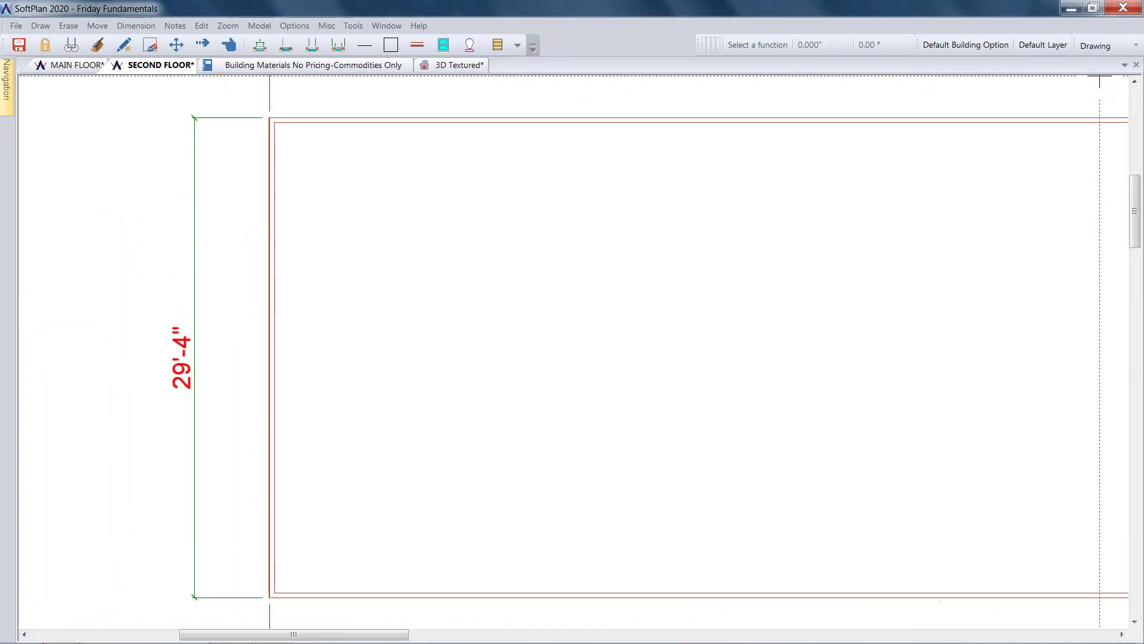
{"action": "middle_click", "coordinate": [999, 138]}
{"action": "middle_click", "coordinate": [999, 139]}
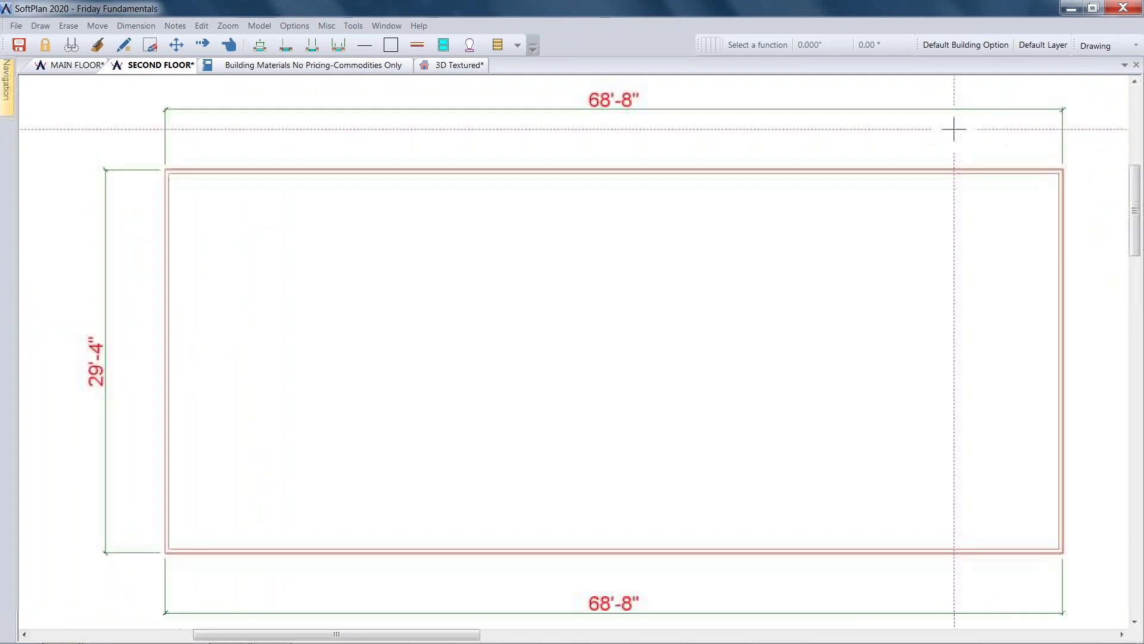
Step: Place a Reference Circle on the outer upper-right wall corner of the second floor plan
{"action": "left_click", "coordinate": [37, 27]}
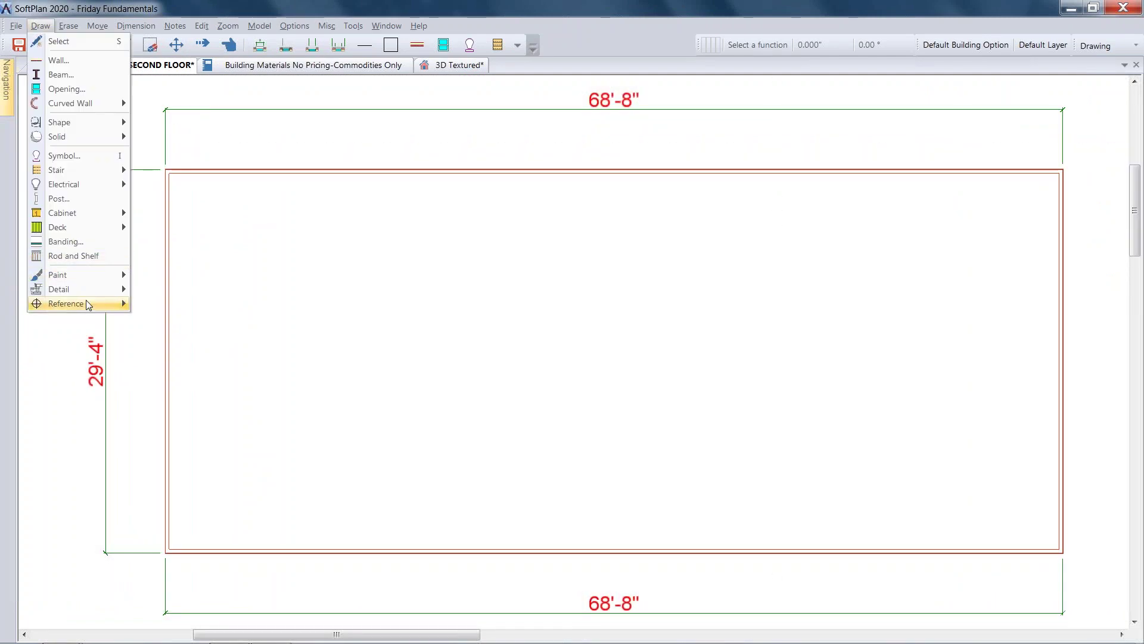
{"action": "mouse_move", "coordinate": [88, 305]}
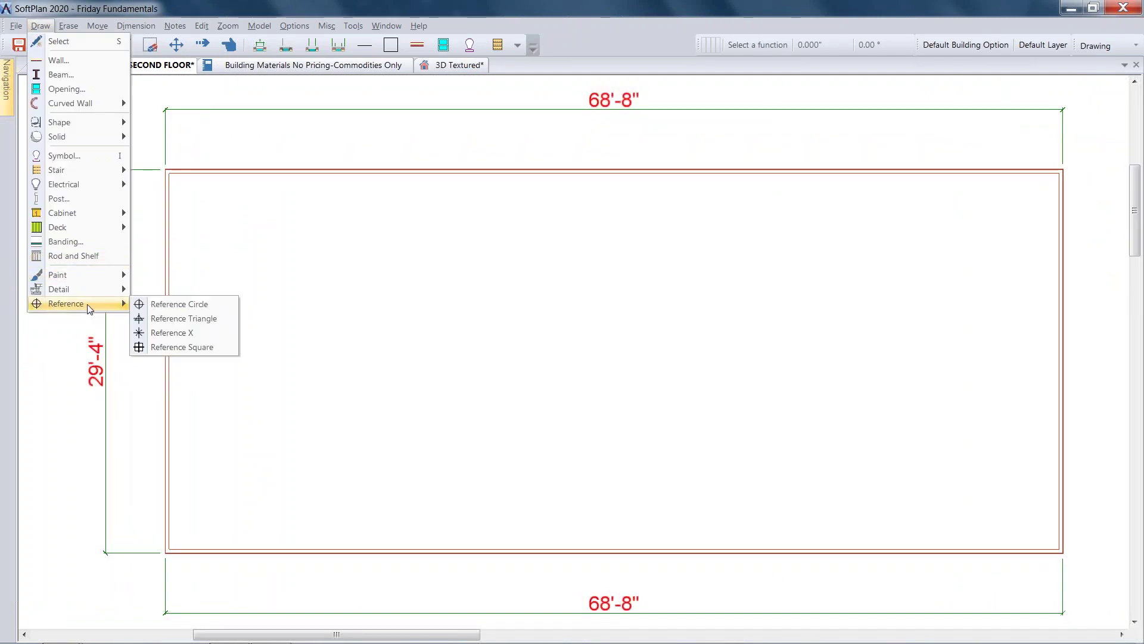
{"action": "left_click", "coordinate": [182, 305]}
{"action": "scroll", "coordinate": [1057, 173], "scroll_direction": "up", "scroll_amount": 3}
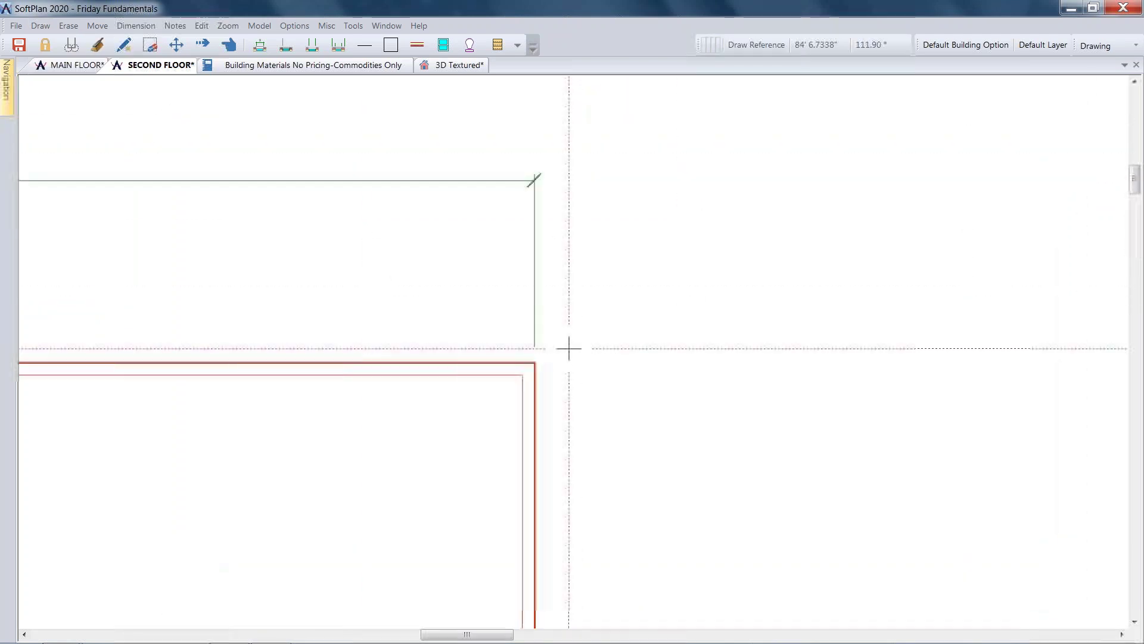
{"action": "scroll", "coordinate": [542, 366], "scroll_direction": "up", "scroll_amount": 3}
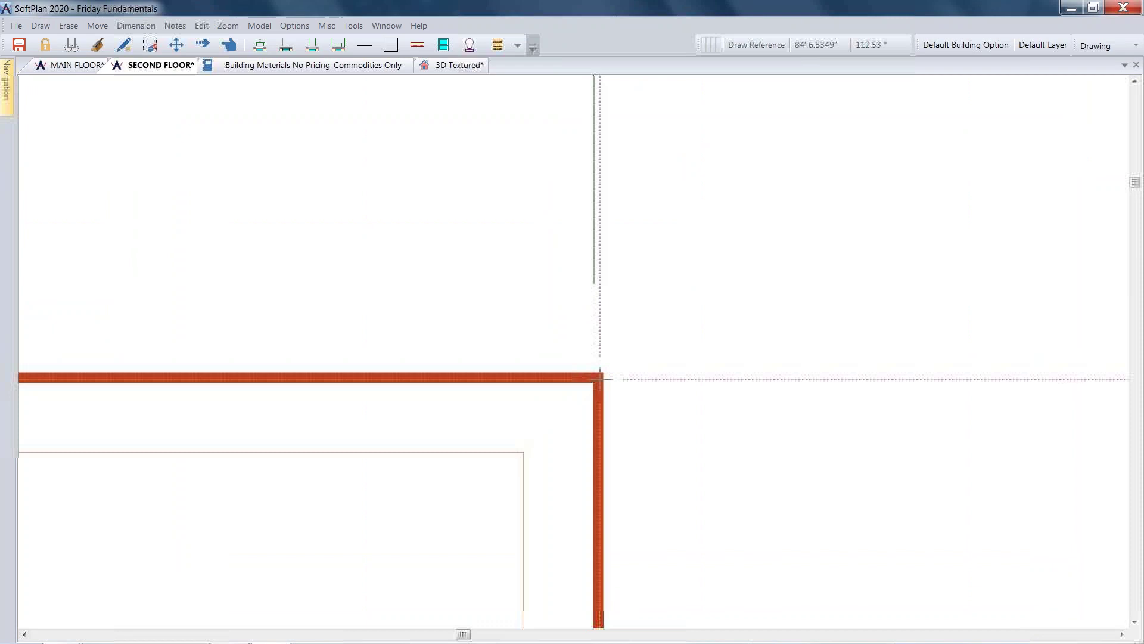
{"action": "left_click", "coordinate": [594, 382]}
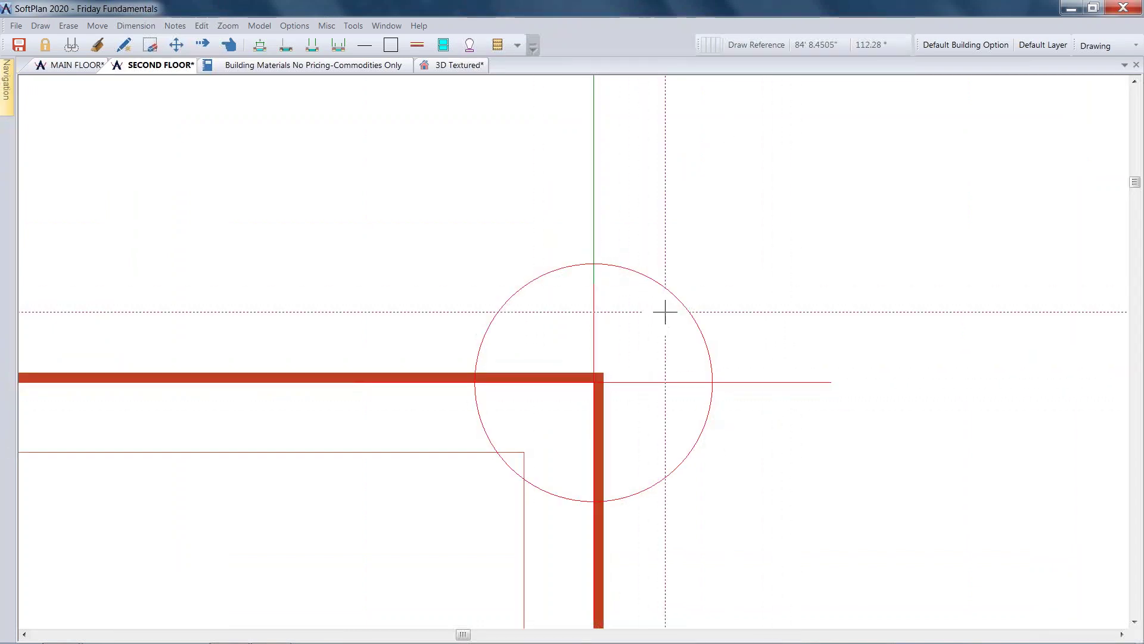
Step: Check the 3D model and switch the main floor plan to Ceiling mode
{"action": "left_click", "coordinate": [438, 67]}
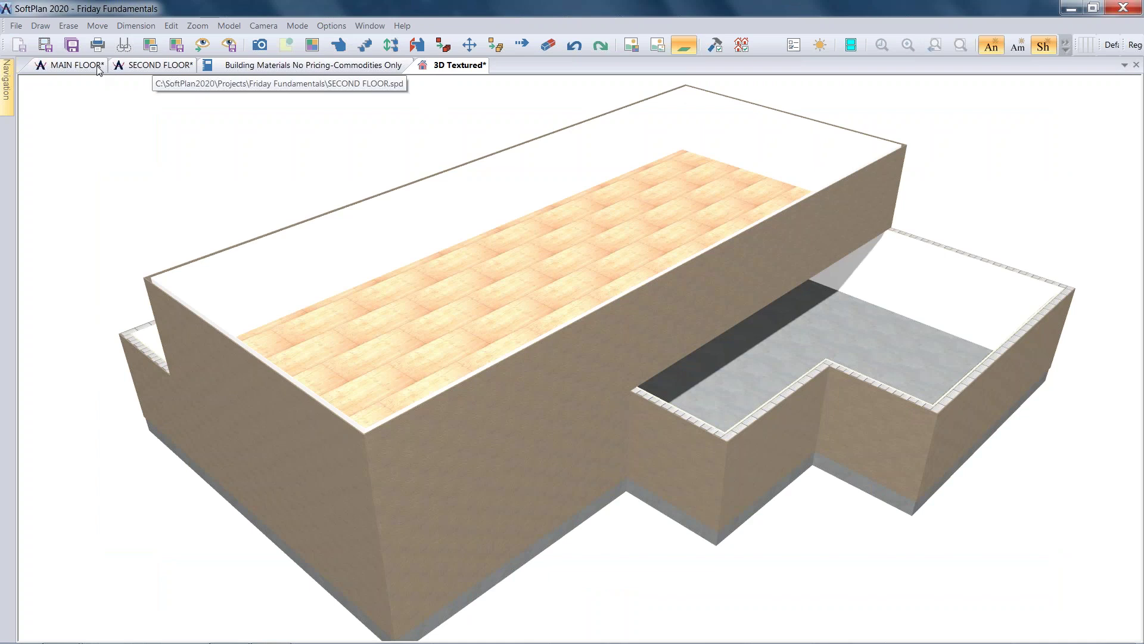
{"action": "left_click", "coordinate": [99, 70]}
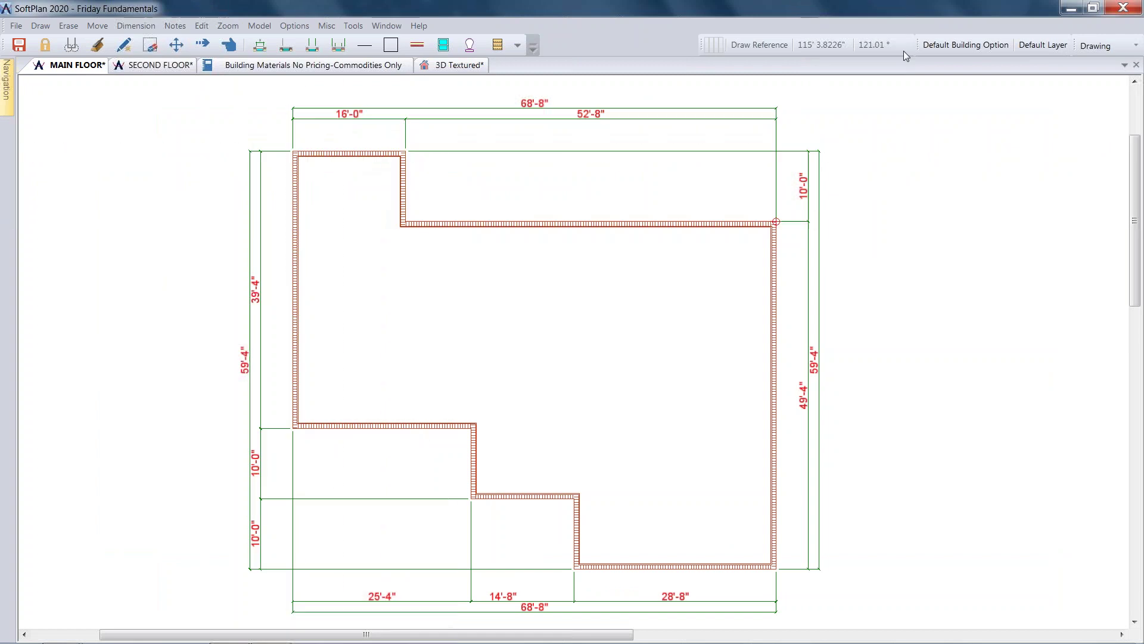
{"action": "left_click", "coordinate": [1109, 45]}
{"action": "left_click", "coordinate": [1115, 83]}
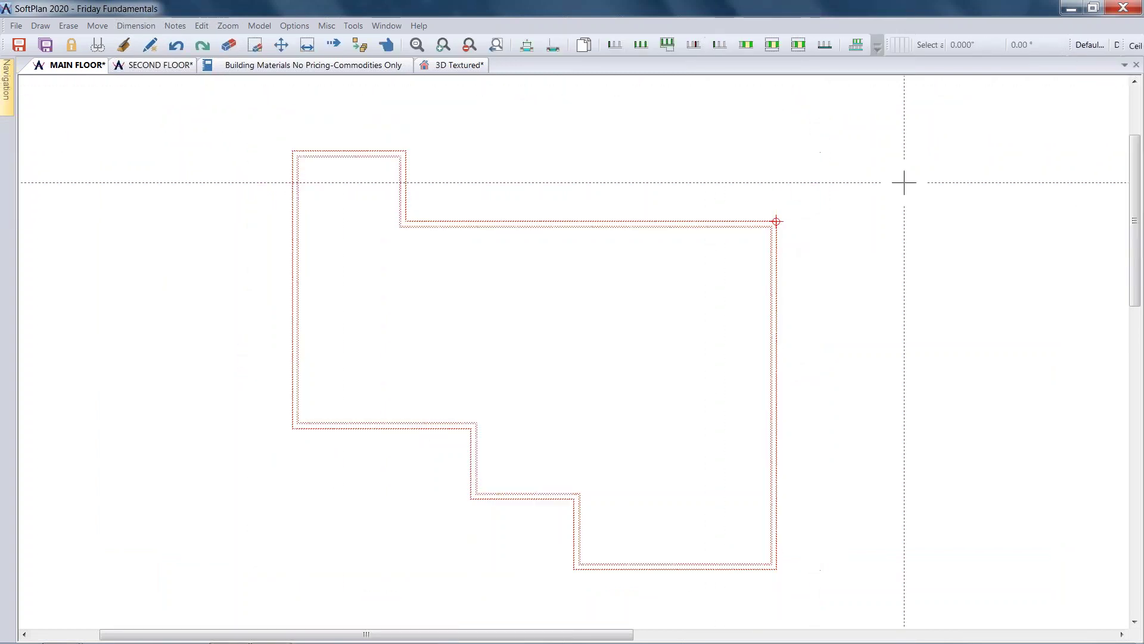
Step: Add a ceiling over the whole main floor using Auto Trace
{"action": "left_click", "coordinate": [40, 26]}
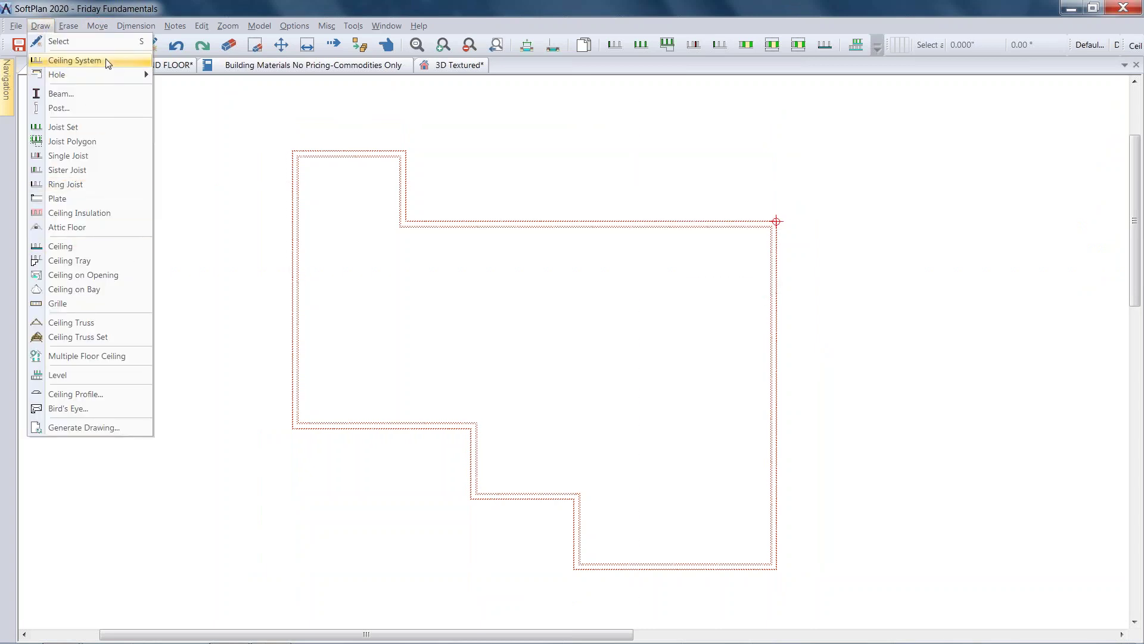
{"action": "left_click", "coordinate": [101, 250]}
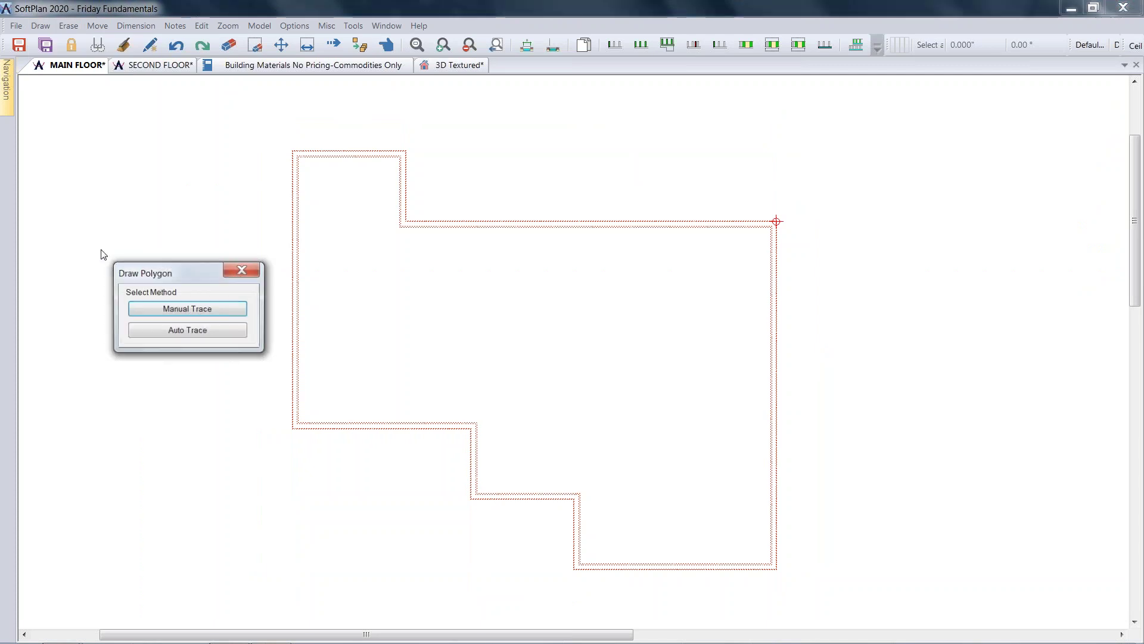
{"action": "left_click", "coordinate": [204, 330]}
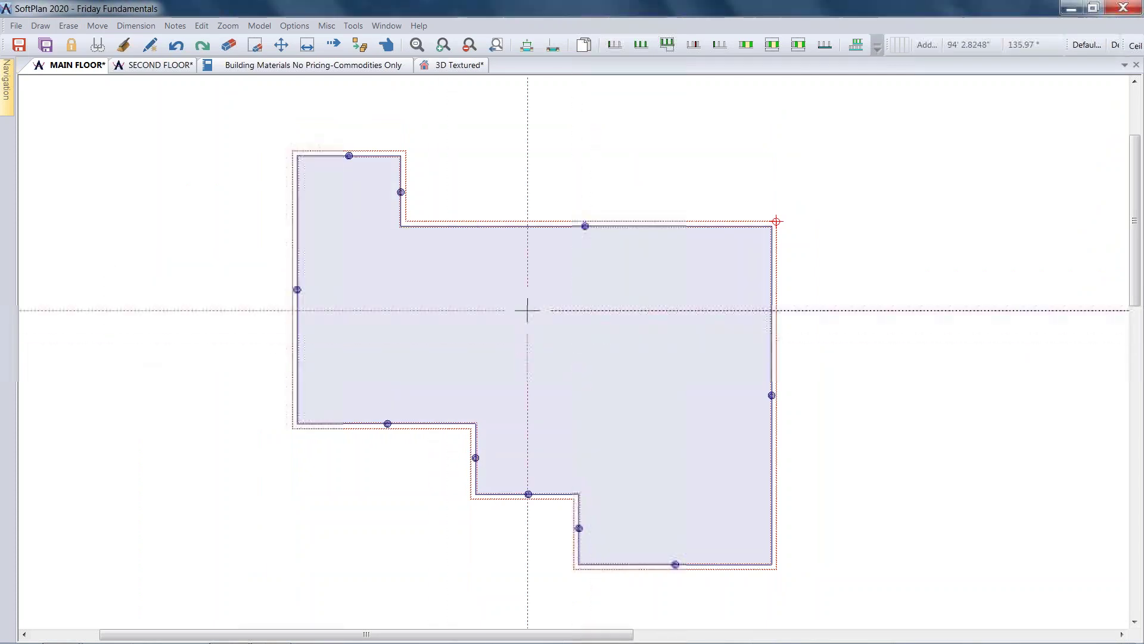
Step: Edit the main floor ceiling and set its finish to Painted
{"action": "left_click", "coordinate": [202, 27]}
{"action": "left_click", "coordinate": [229, 42]}
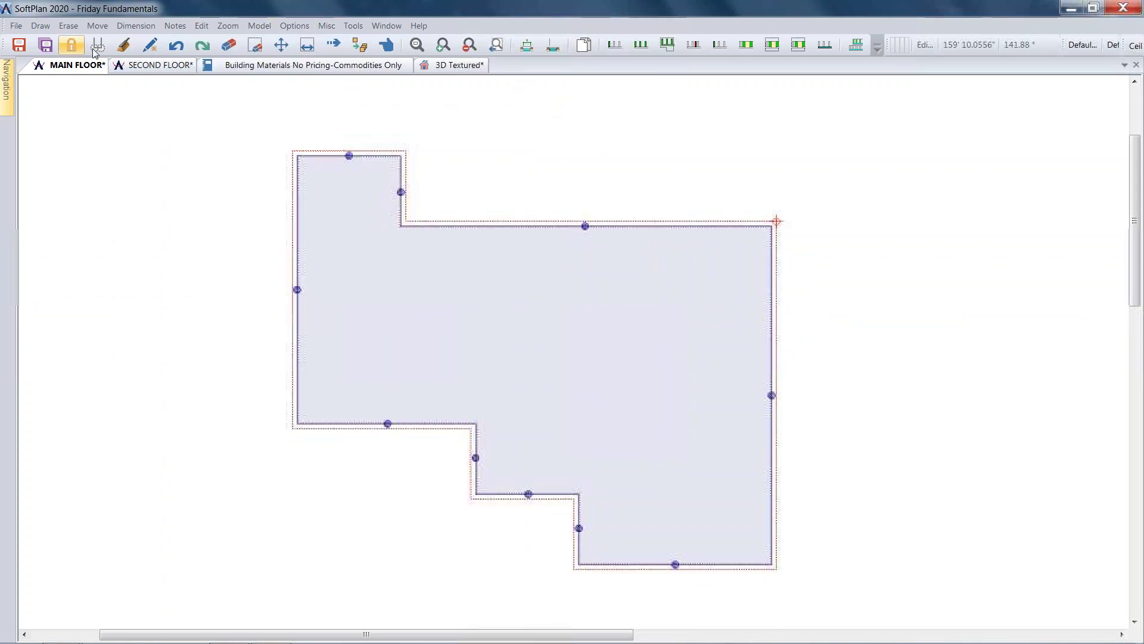
{"action": "left_click", "coordinate": [515, 323]}
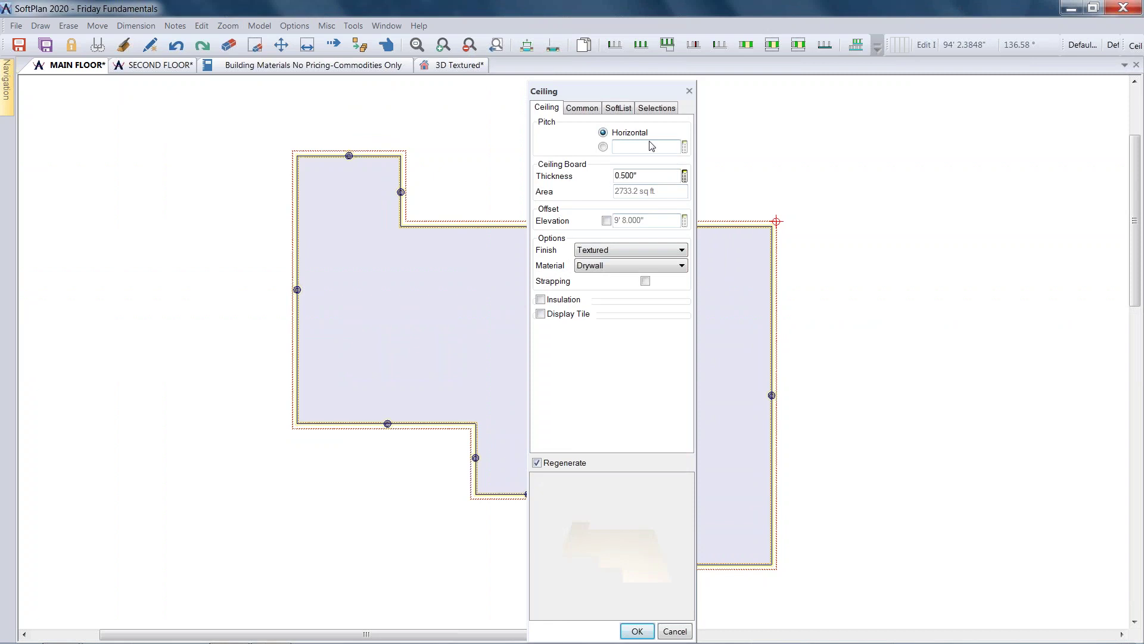
{"action": "left_click", "coordinate": [670, 252]}
{"action": "left_click", "coordinate": [668, 272]}
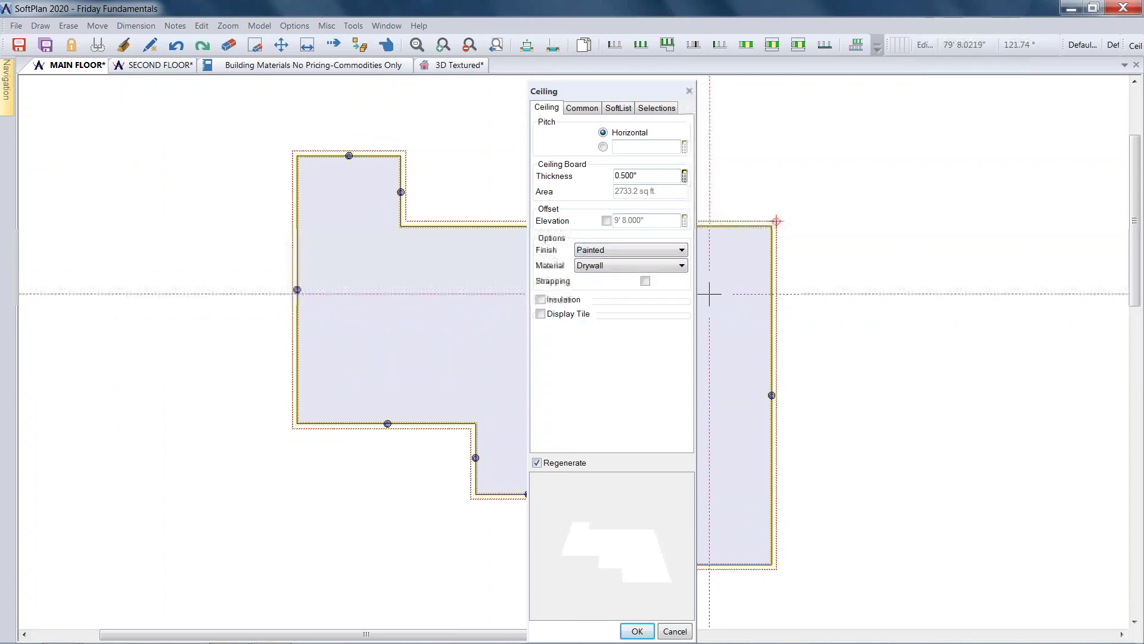
Step: Enable insulation for the main floor ceiling with a custom depth of 15" and apply the ceiling settings
{"action": "left_click", "coordinate": [541, 300]}
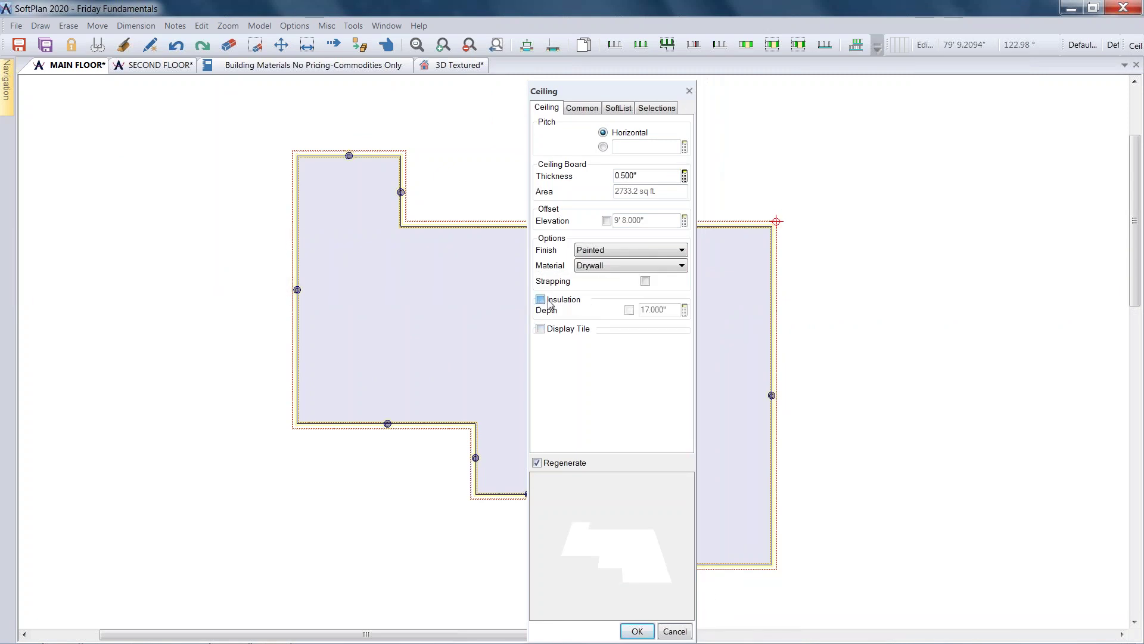
{"action": "left_click", "coordinate": [629, 310]}
{"action": "left_click", "coordinate": [672, 310]}
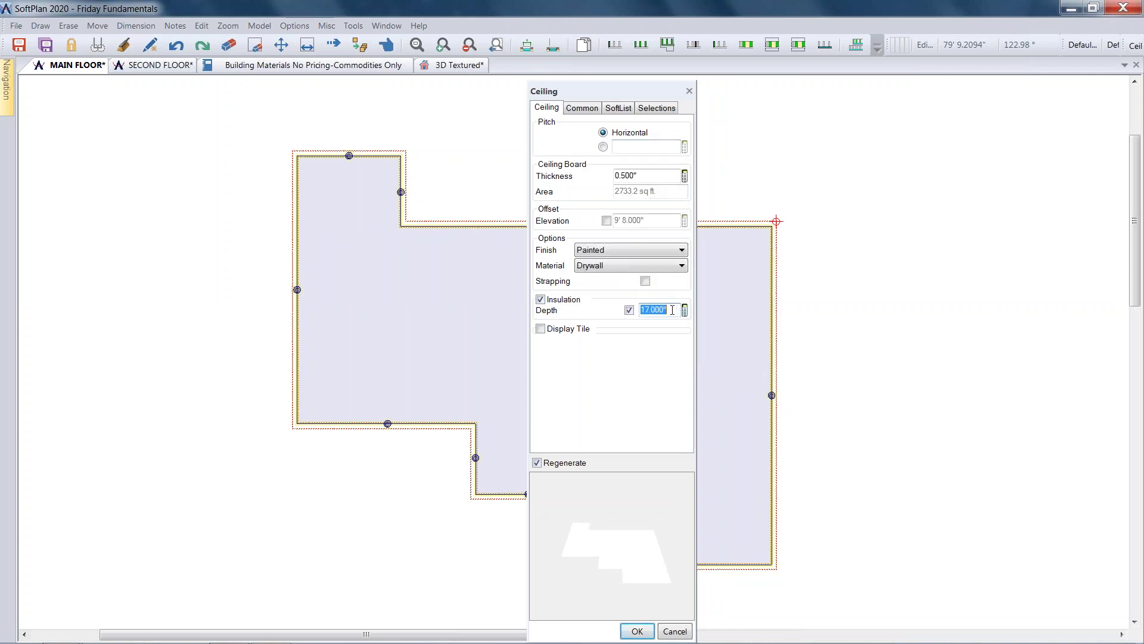
{"action": "type", "text": "15"}
{"action": "left_click", "coordinate": [637, 631]}
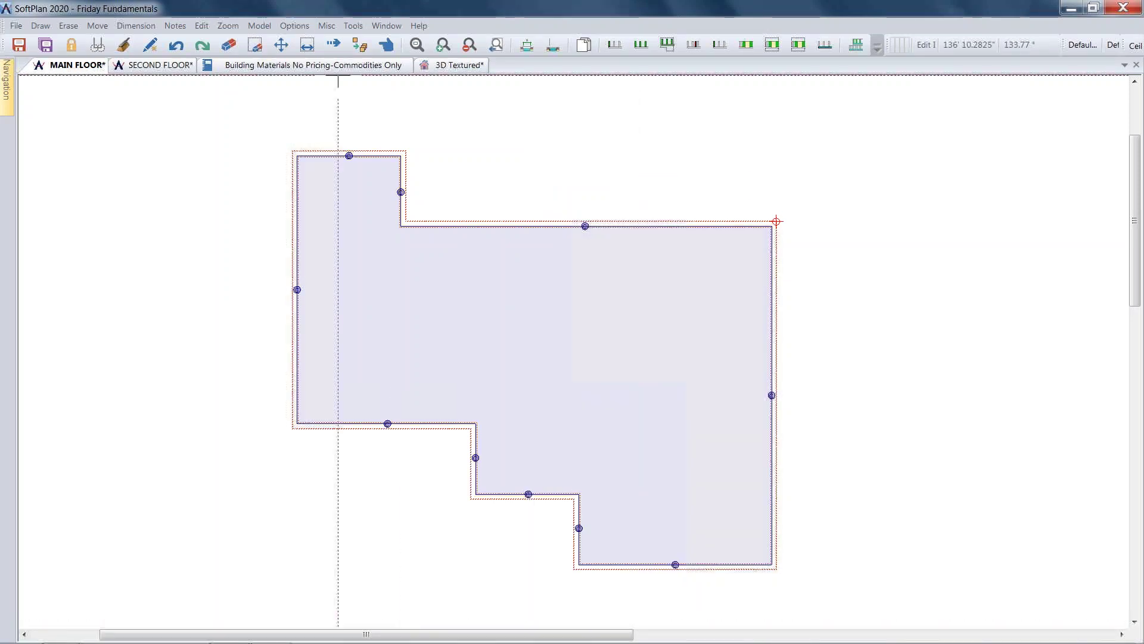
Step: Examine the main floor ceiling in the textured 3D model from outside, within the floor trusses and inside the room
{"action": "left_click", "coordinate": [458, 65]}
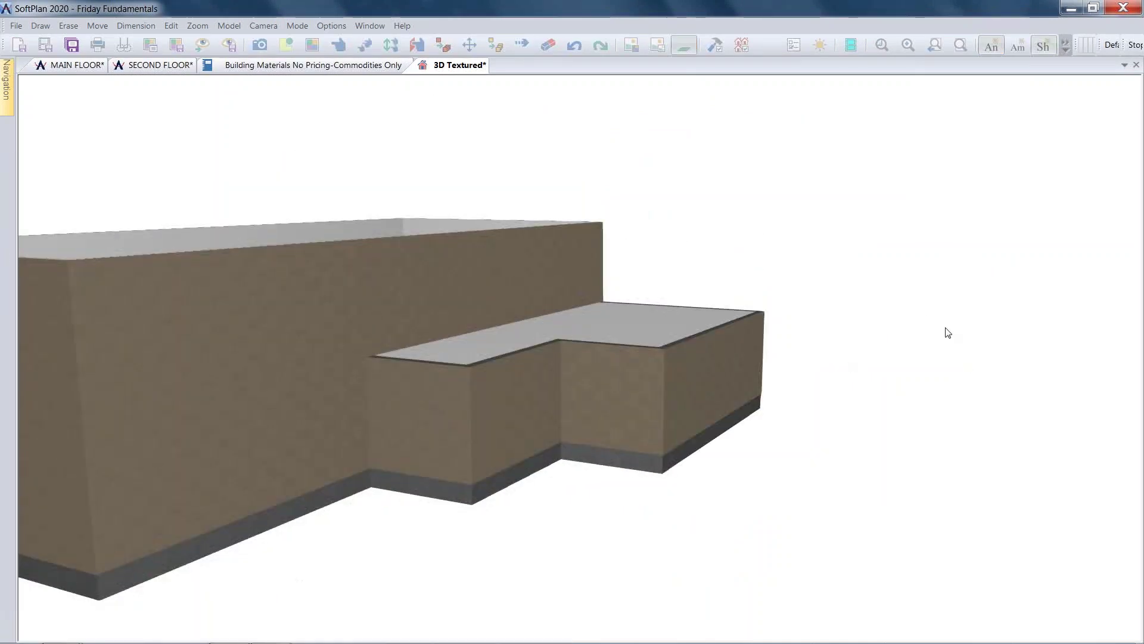
{"action": "left_click_drag", "start_coordinate": [945, 328], "coordinate": [1048, 315]}
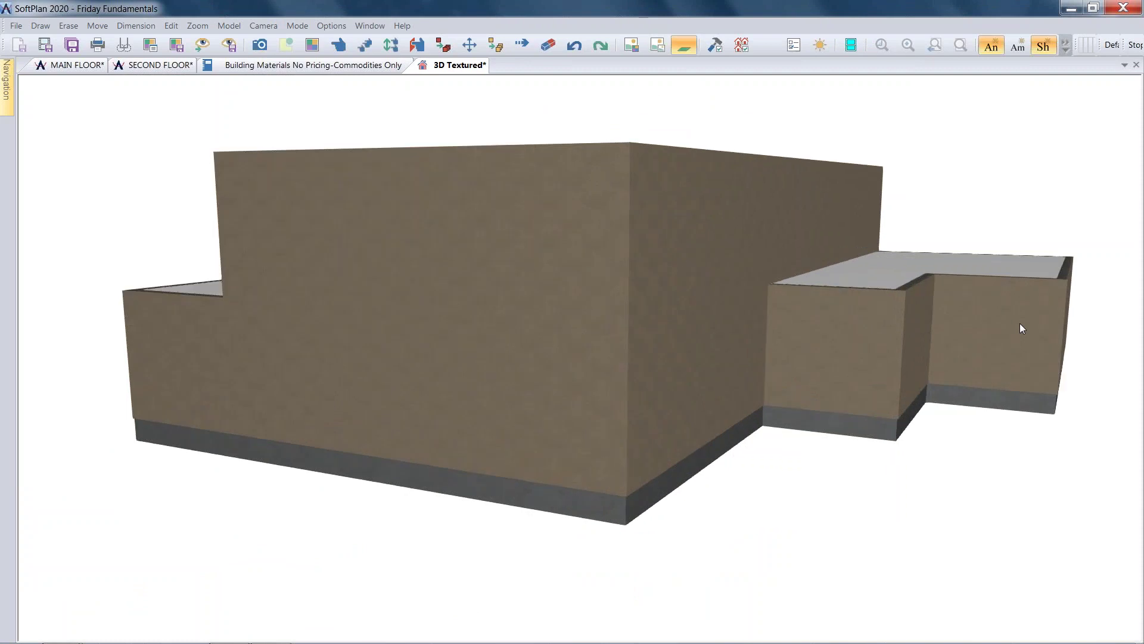
{"action": "scroll", "coordinate": [1020, 329], "scroll_direction": "up", "scroll_amount": 5}
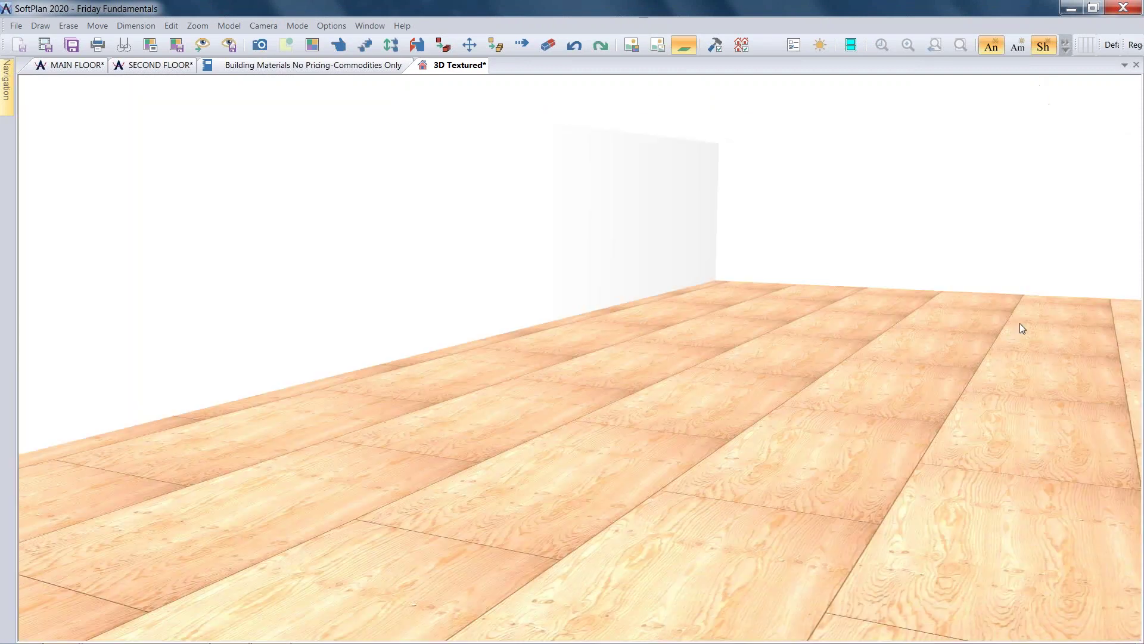
{"action": "scroll", "coordinate": [1020, 326], "scroll_direction": "up", "scroll_amount": 4}
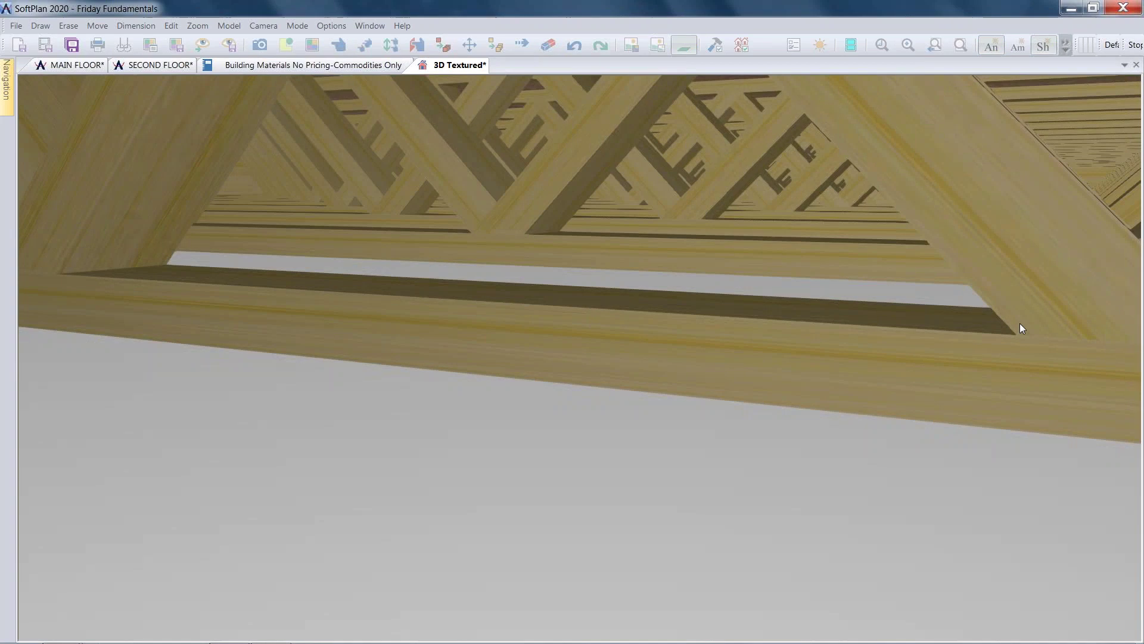
{"action": "scroll", "coordinate": [1021, 326], "scroll_direction": "down", "scroll_amount": 1}
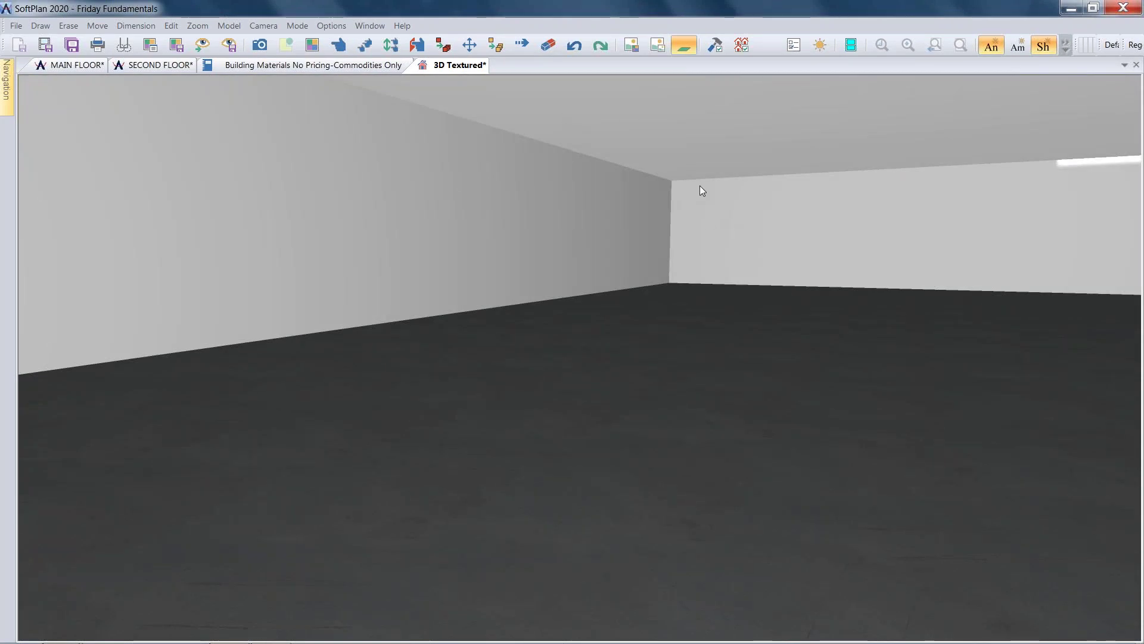
{"action": "scroll", "coordinate": [710, 195], "scroll_direction": "down", "scroll_amount": 3}
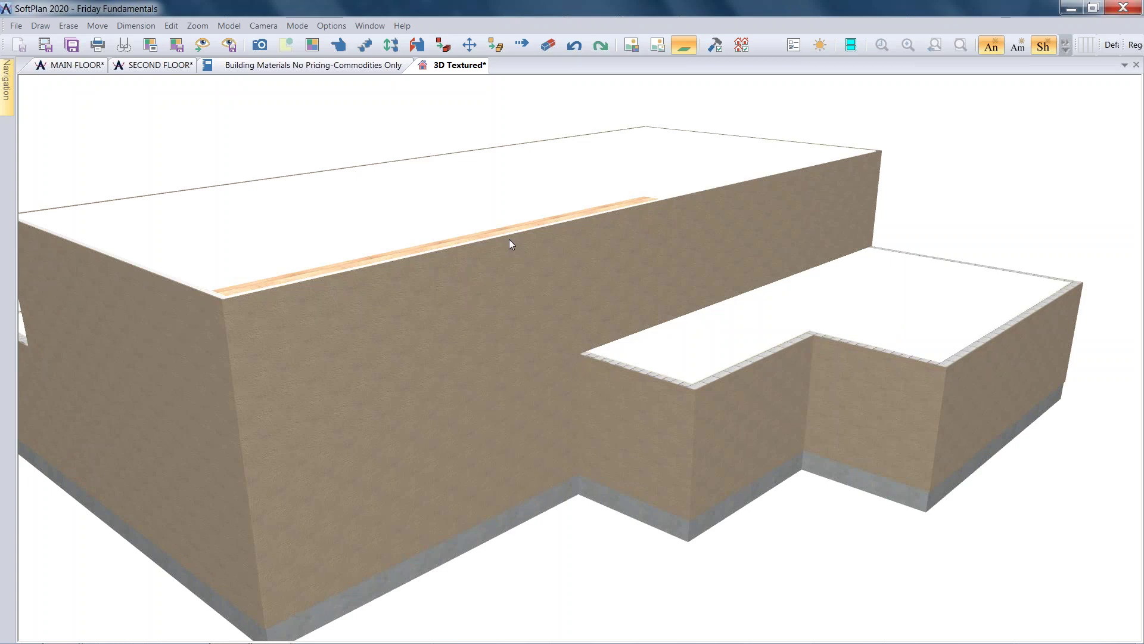
{"action": "middle_click_drag", "start_coordinate": [509, 240], "coordinate": [579, 251]}
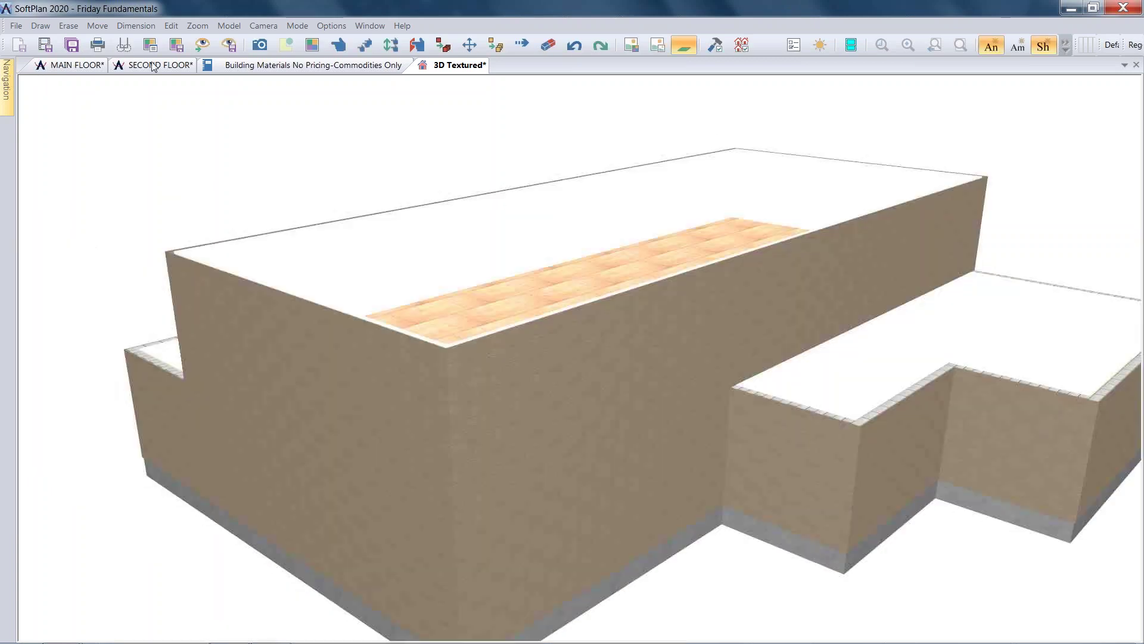
Step: Open the second floor plan and switch it to Roof mode
{"action": "left_click", "coordinate": [143, 67]}
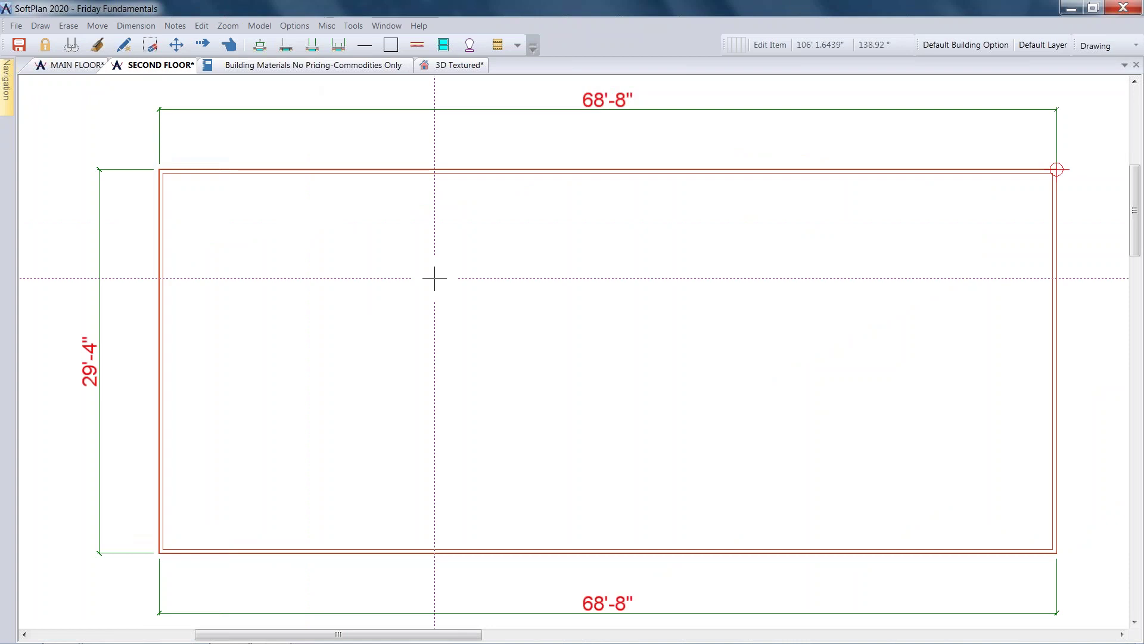
{"action": "left_click", "coordinate": [1108, 46]}
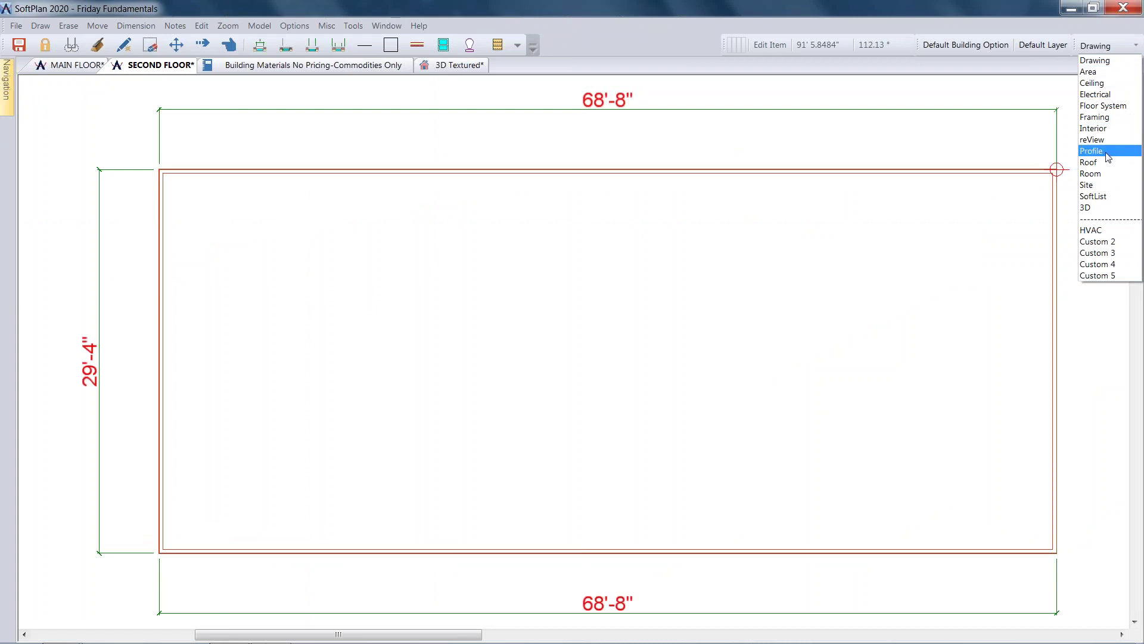
{"action": "left_click", "coordinate": [1109, 163]}
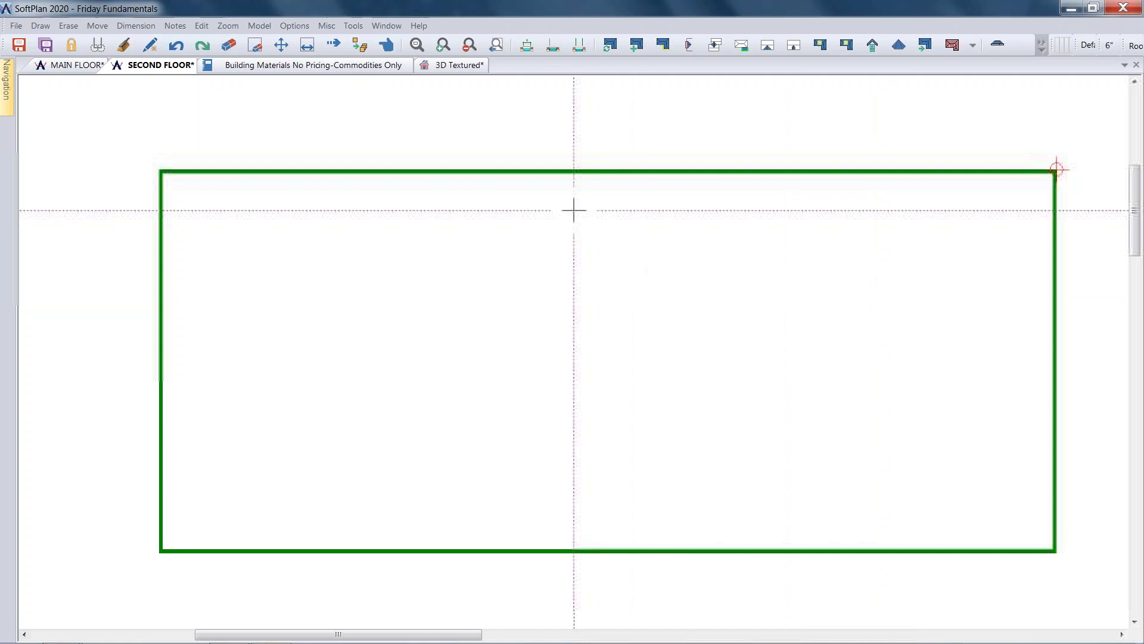
Step: Open the roof options, review the pitch, overhang and heel height, and set the gable finish to Stucco A
{"action": "left_click", "coordinate": [40, 26]}
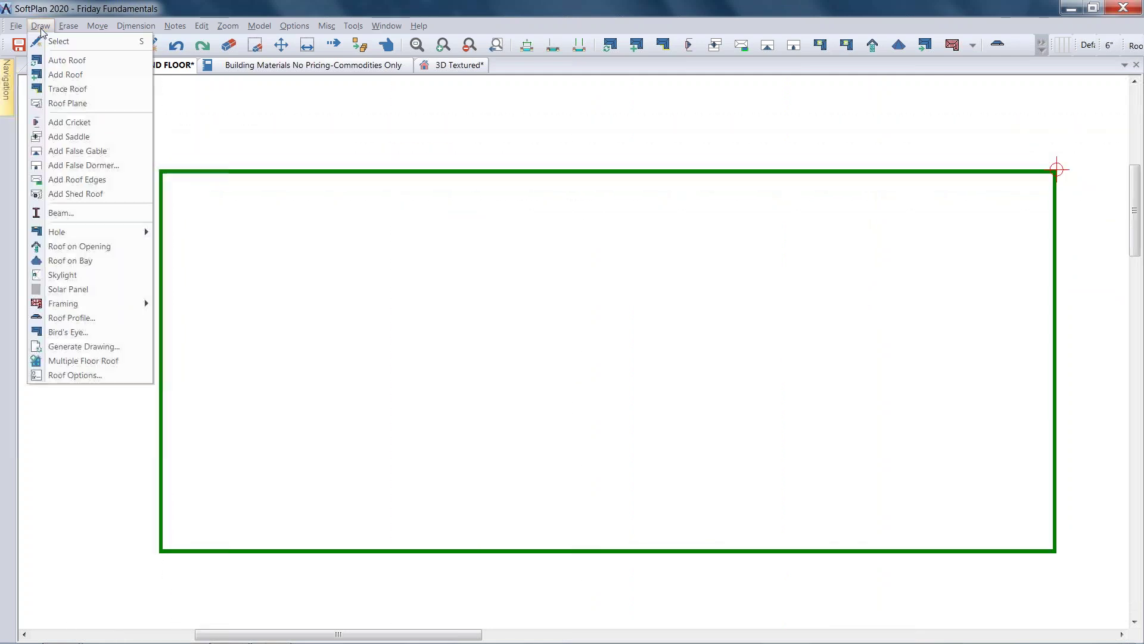
{"action": "left_click", "coordinate": [118, 376]}
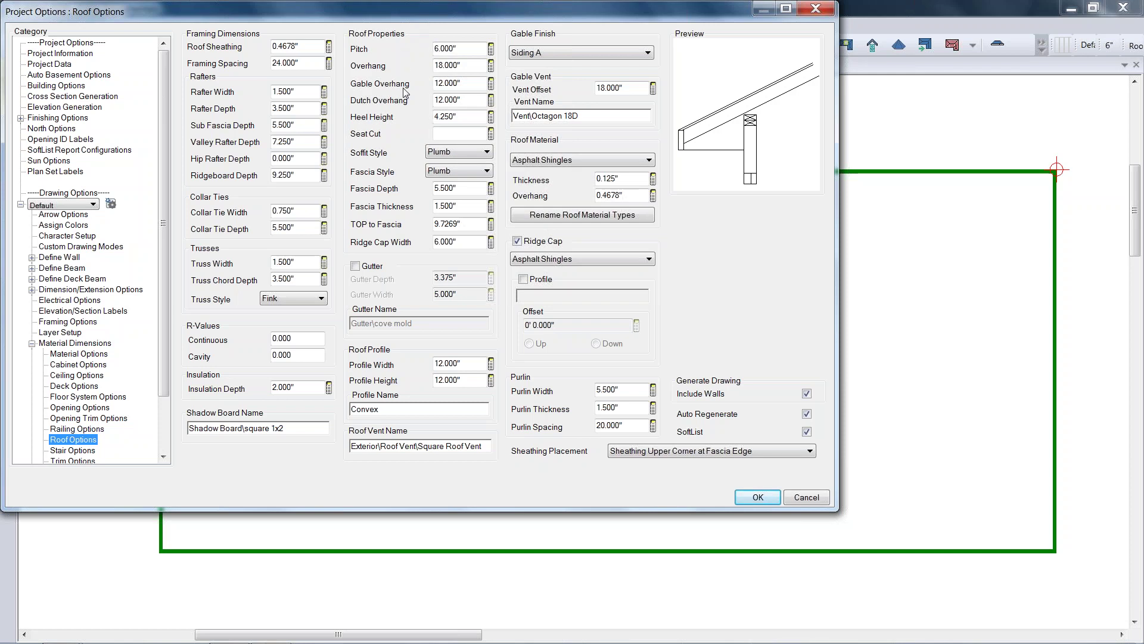
{"action": "double_click", "coordinate": [459, 49]}
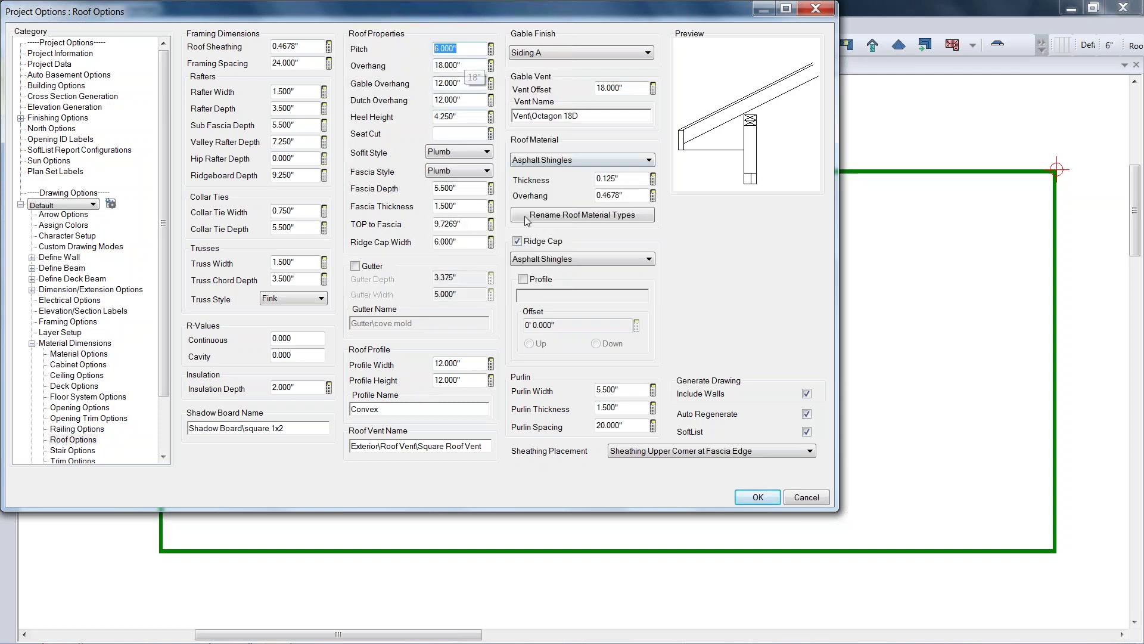
{"action": "double_click", "coordinate": [471, 64]}
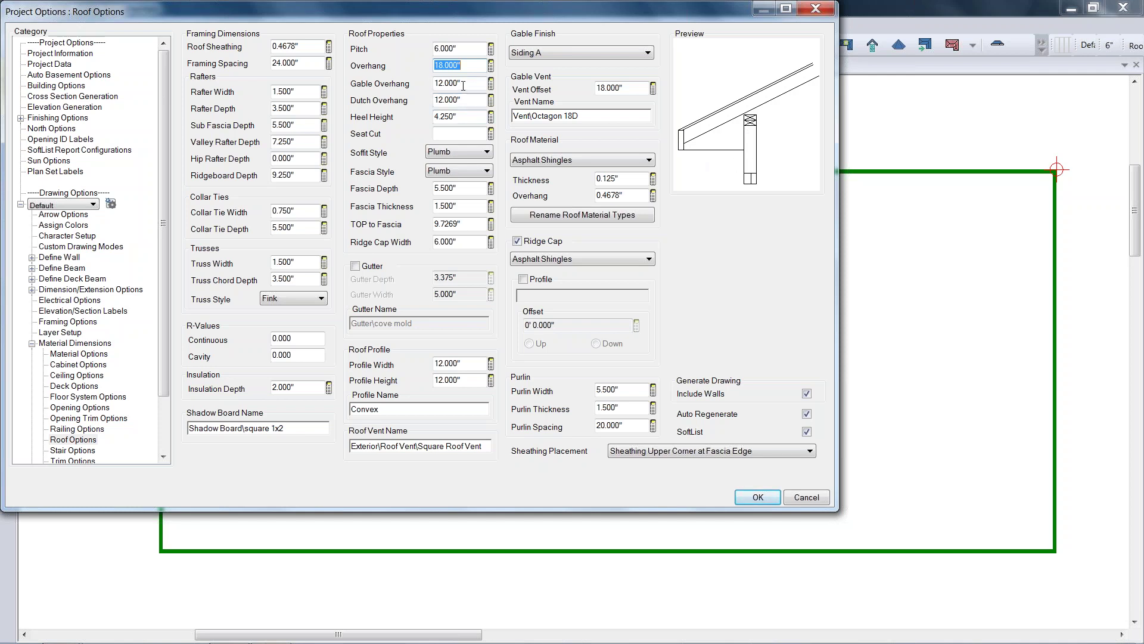
{"action": "double_click", "coordinate": [462, 117]}
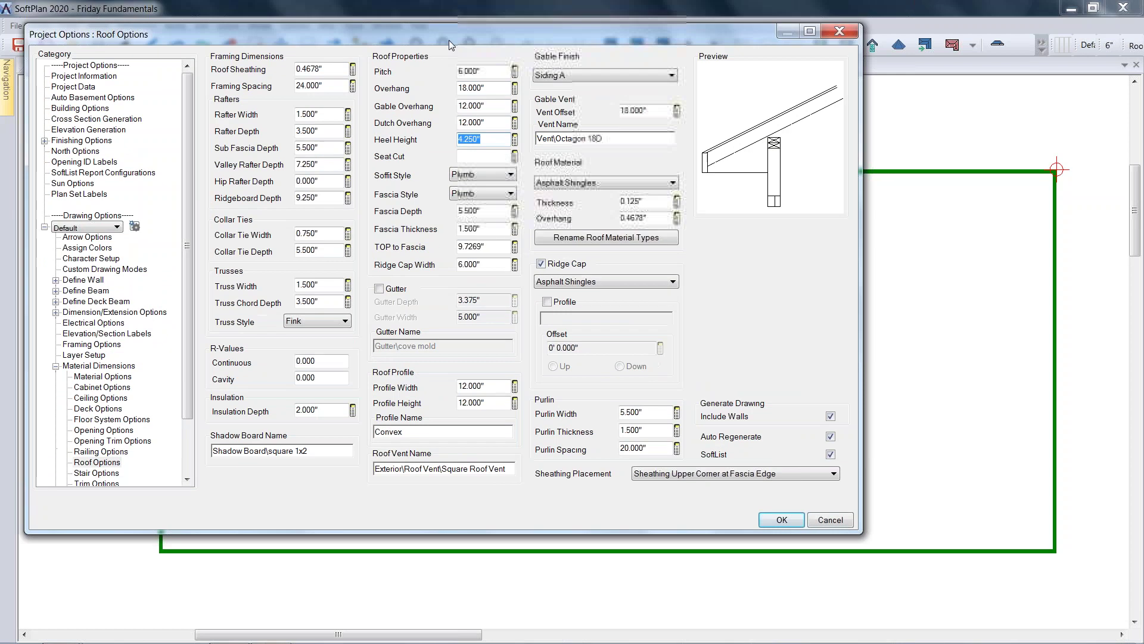
{"action": "left_click", "coordinate": [699, 92]}
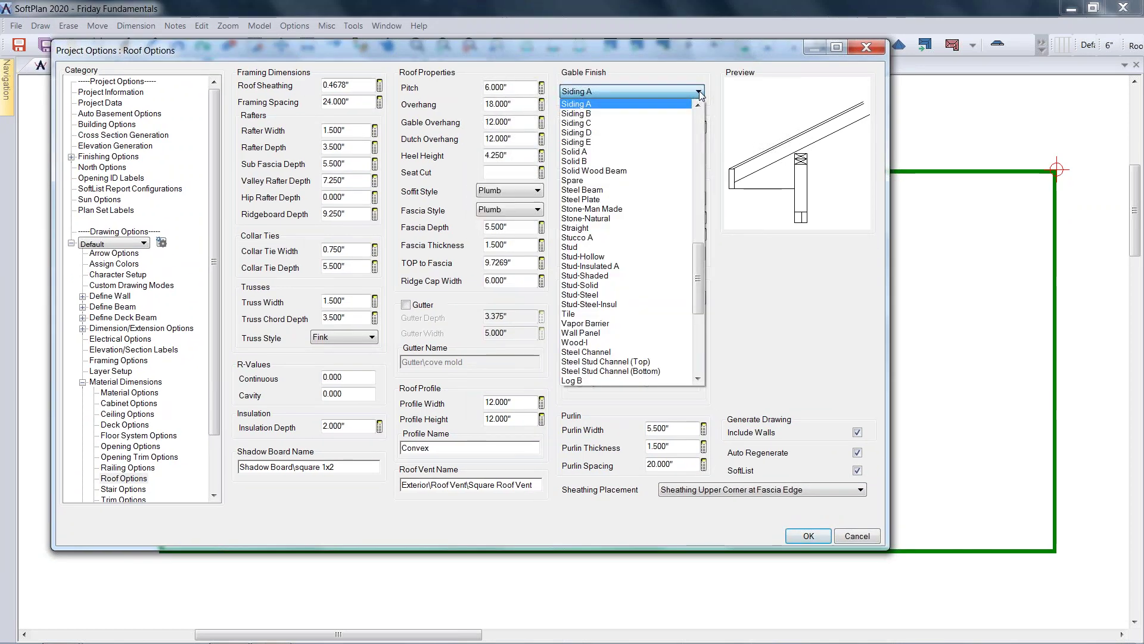
{"action": "left_click", "coordinate": [598, 237]}
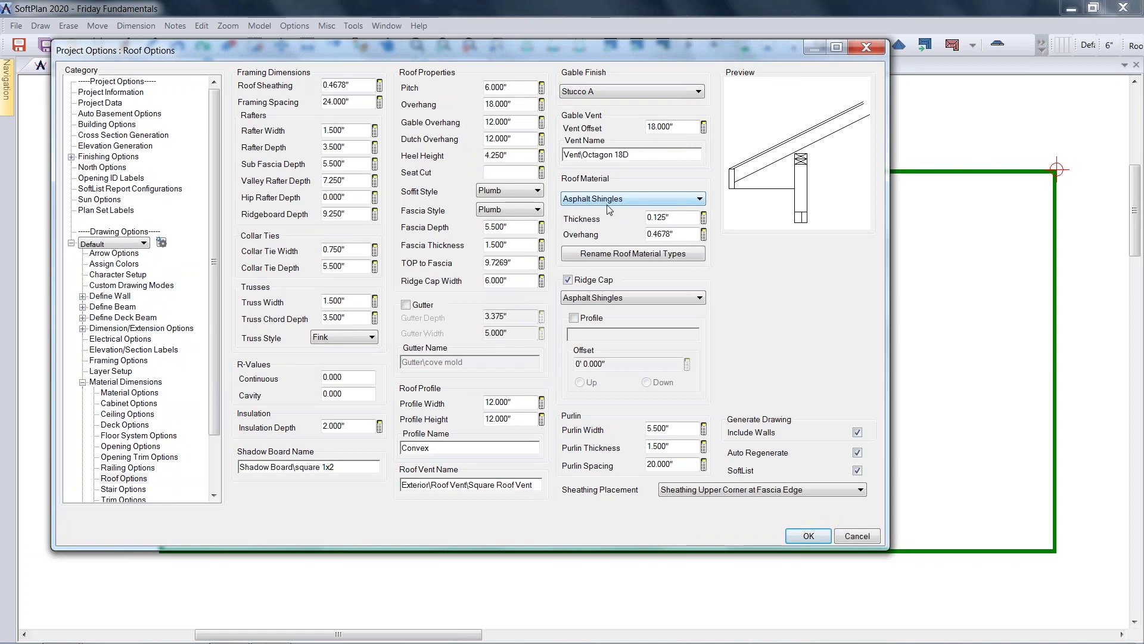
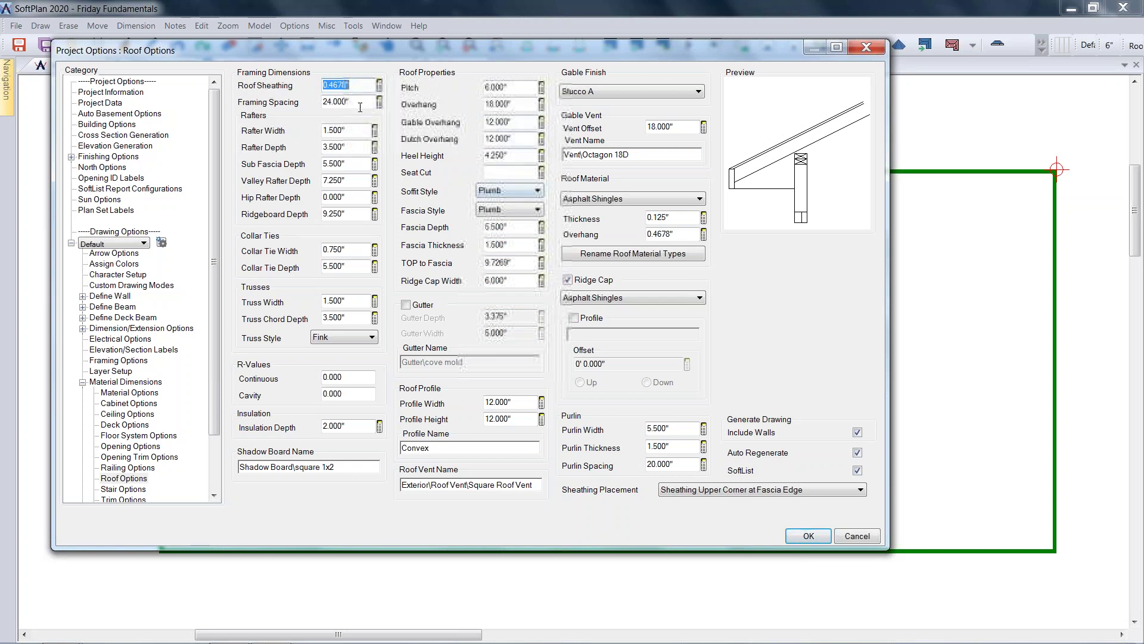
Step: Review the roof framing dimensions, choose the Fink truss style and apply the roof options
{"action": "key", "text": "Tab"}
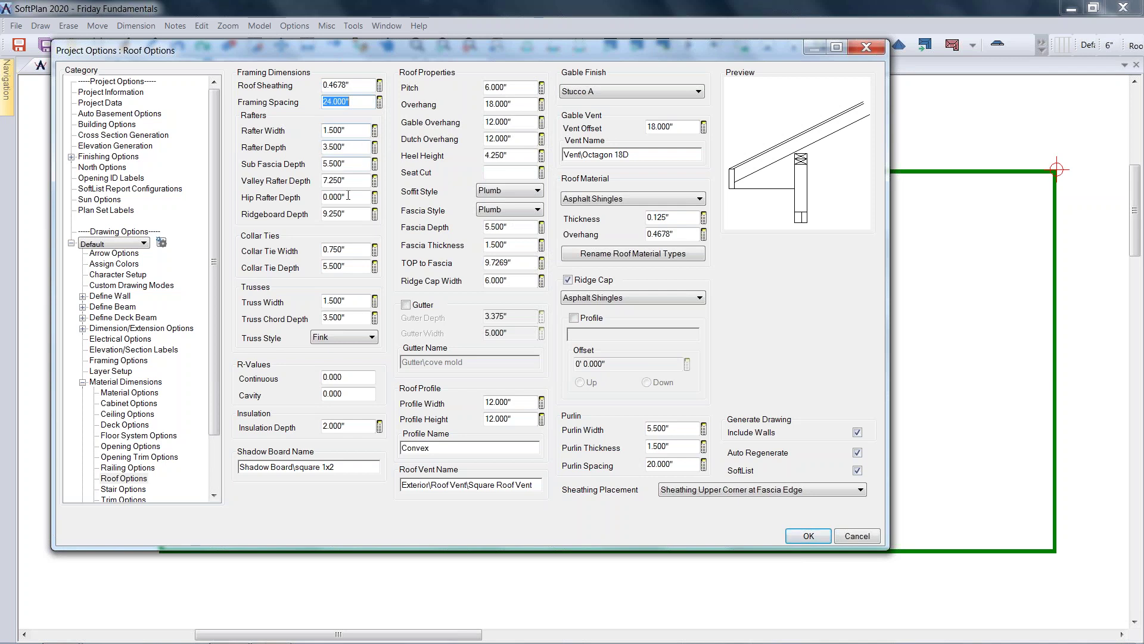
{"action": "left_click", "coordinate": [370, 338]}
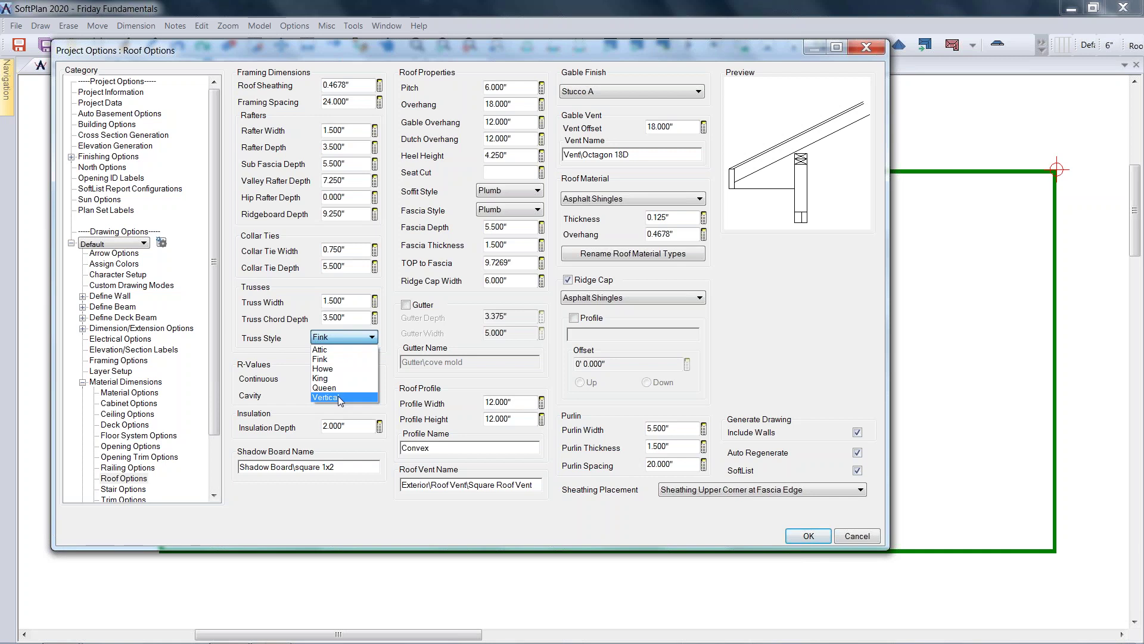
{"action": "left_click", "coordinate": [342, 358]}
{"action": "left_click", "coordinate": [809, 536]}
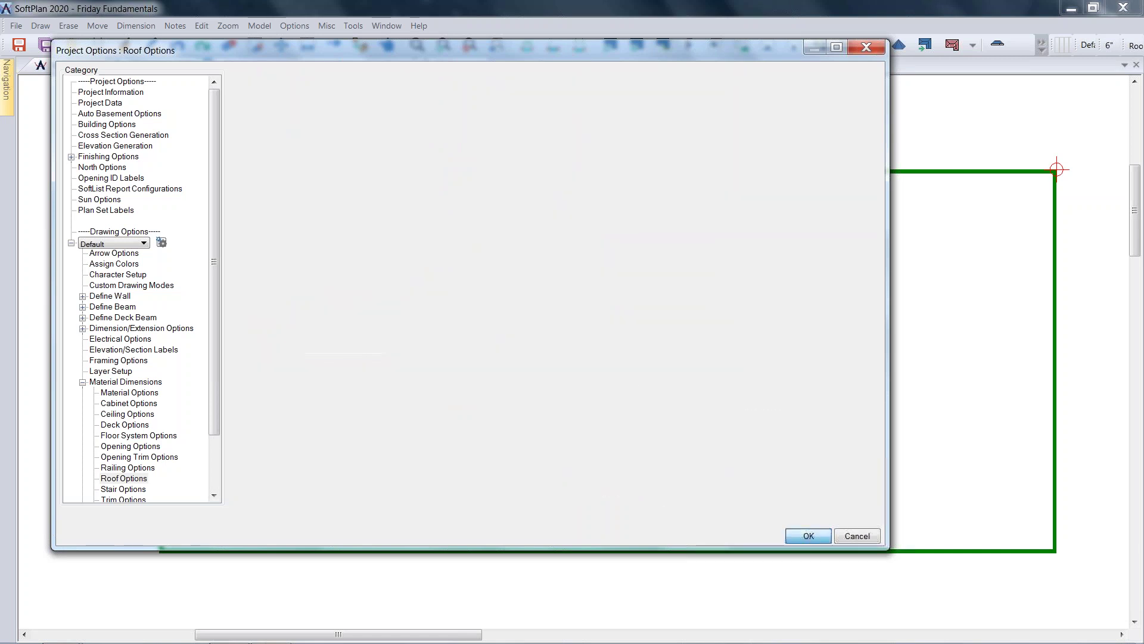
Step: Turn on Multiple Floor Roof for the second floor plan and start the Trace Roof command
{"action": "left_click", "coordinate": [41, 26]}
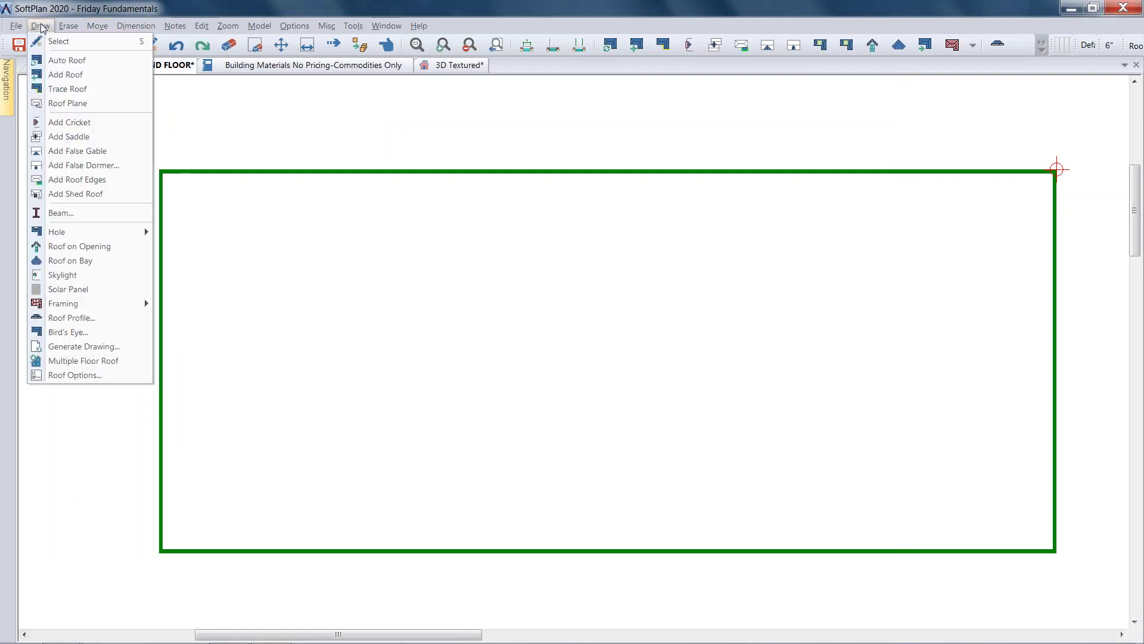
{"action": "left_click", "coordinate": [110, 361]}
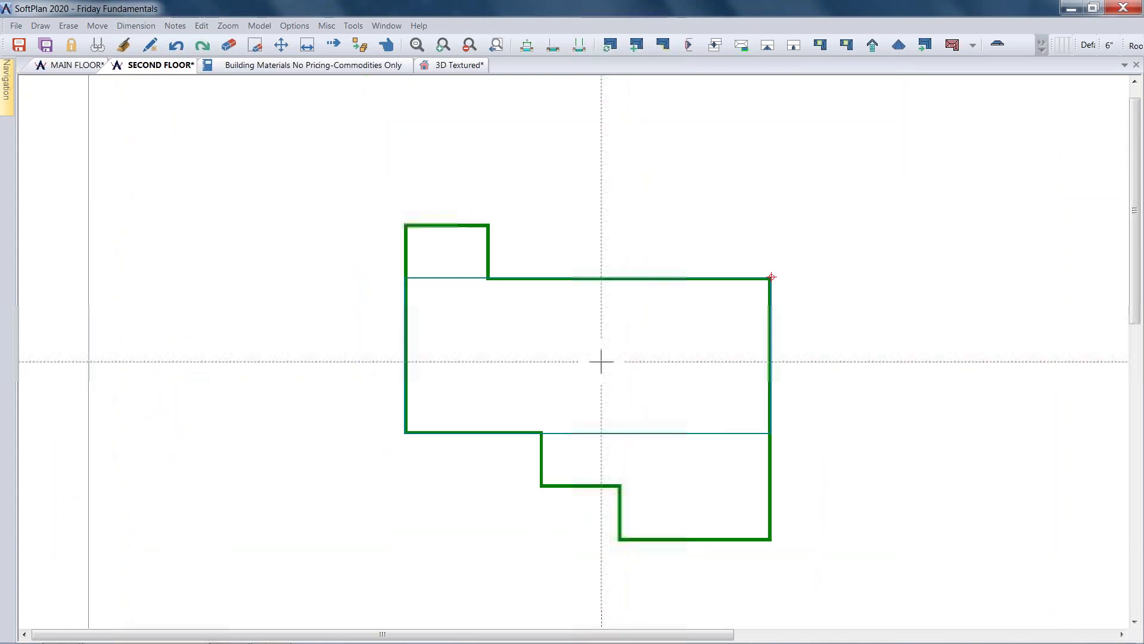
{"action": "scroll", "coordinate": [601, 361], "scroll_direction": "up", "scroll_amount": 2}
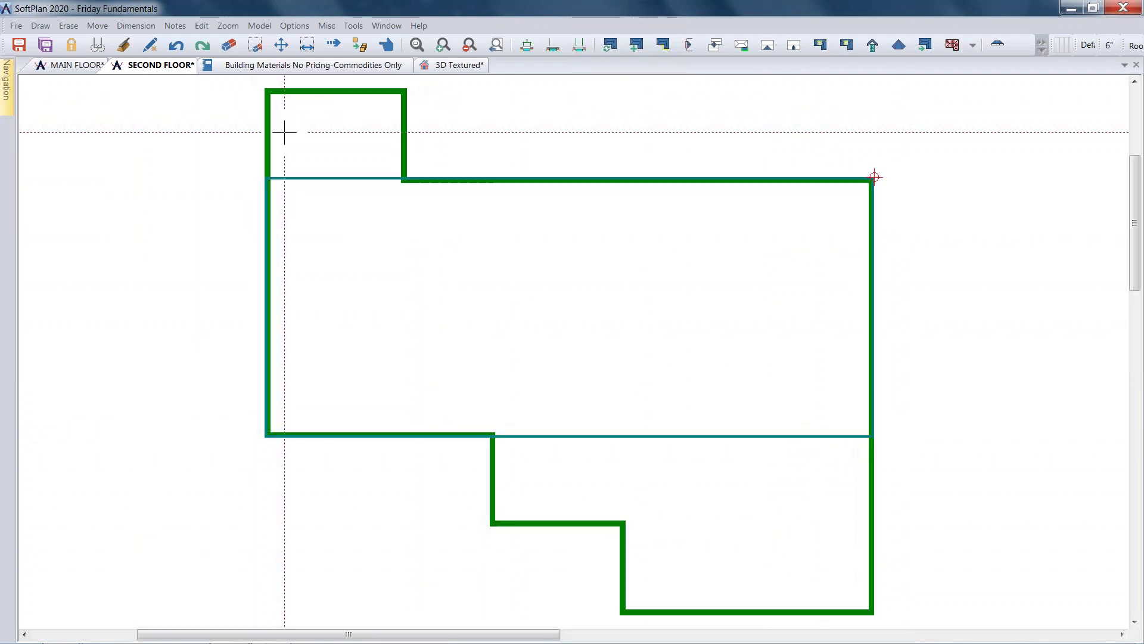
{"action": "left_click", "coordinate": [41, 27]}
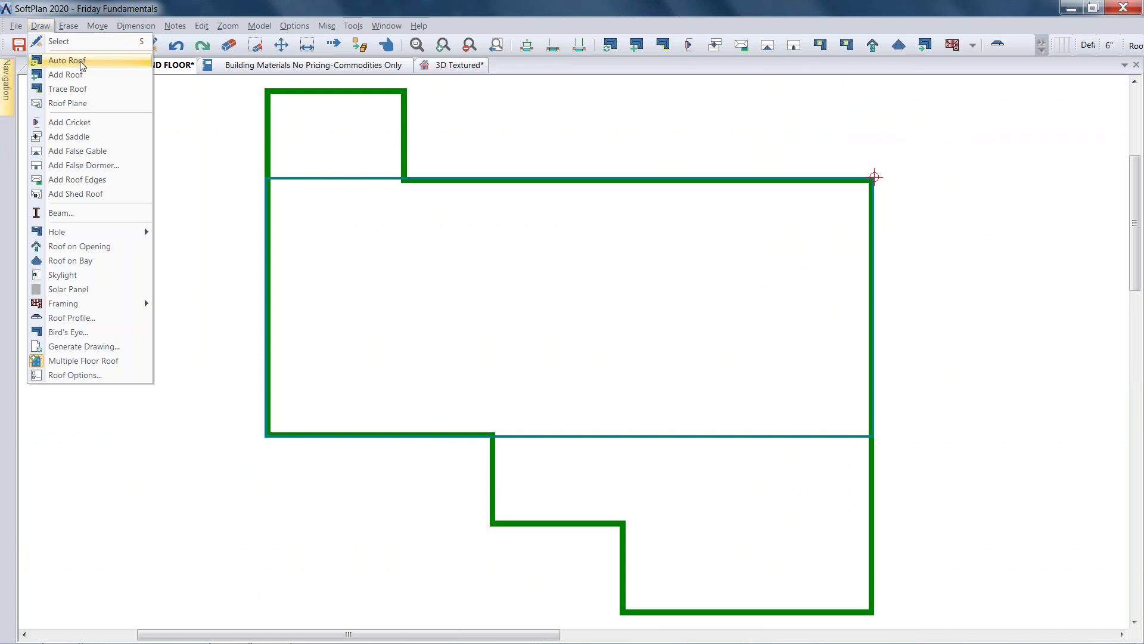
{"action": "left_click", "coordinate": [93, 89]}
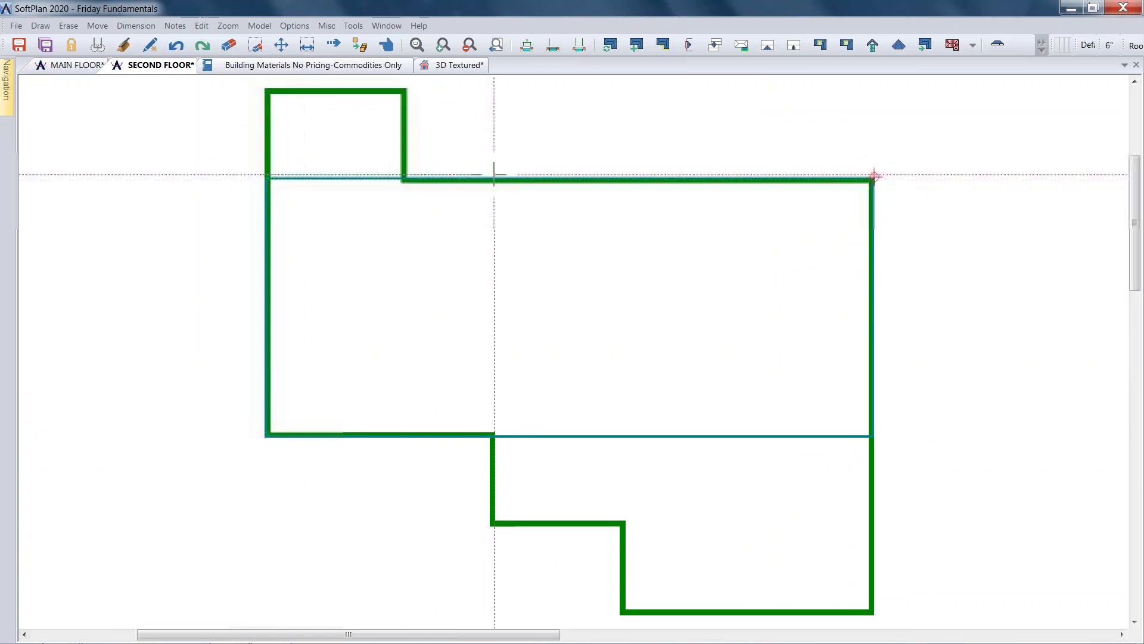
{"action": "left_click", "coordinate": [878, 175]}
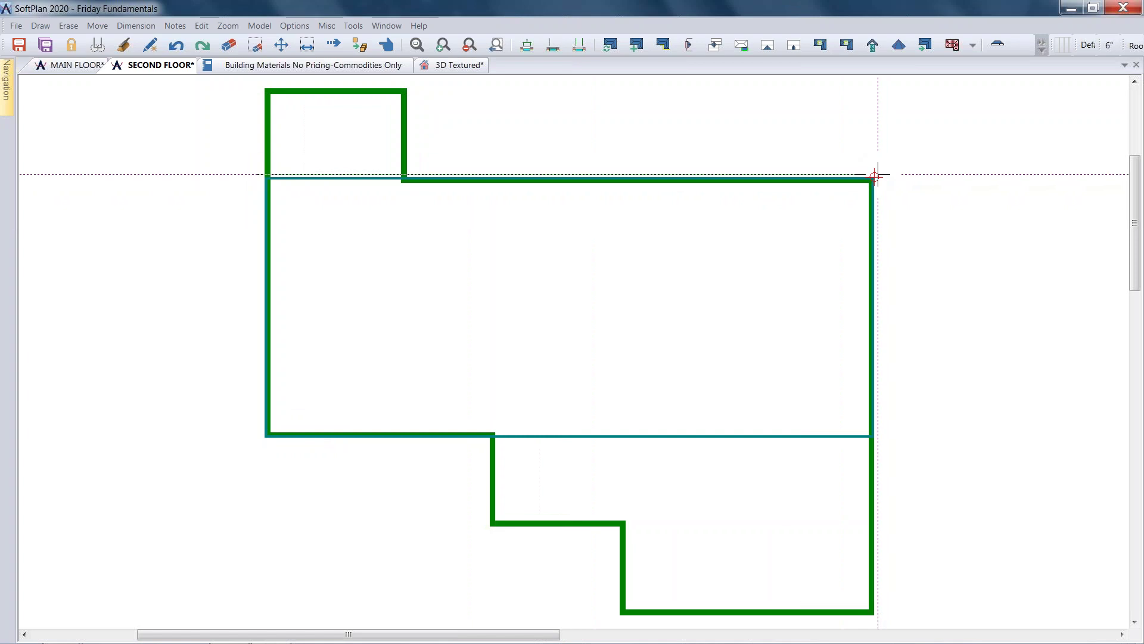
{"action": "left_click", "coordinate": [878, 441]}
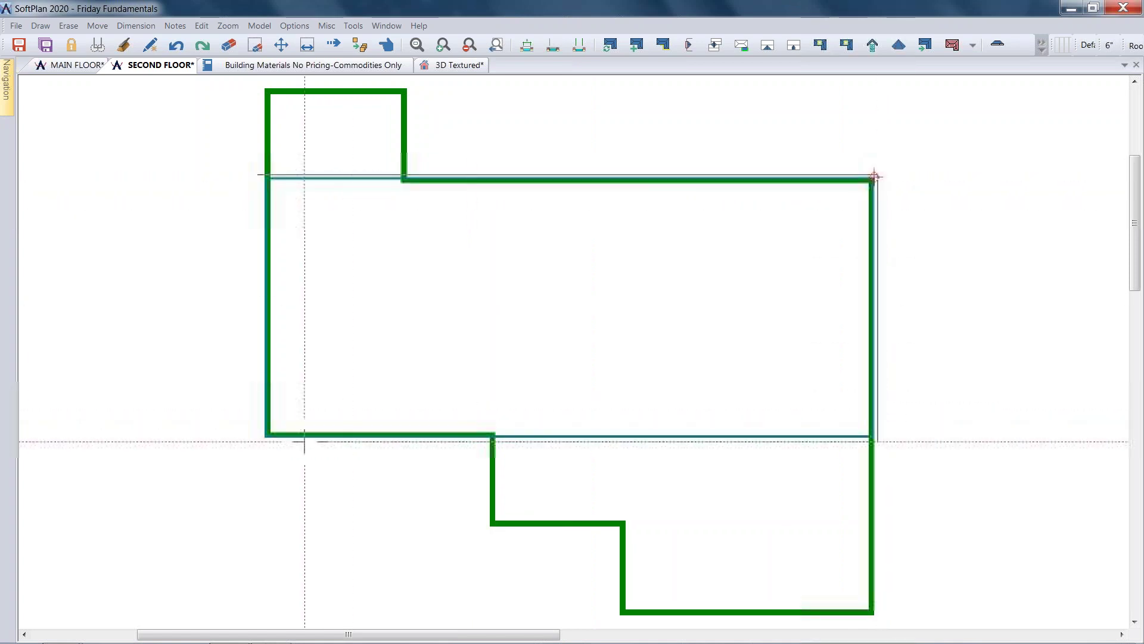
{"action": "key", "text": "Escape"}
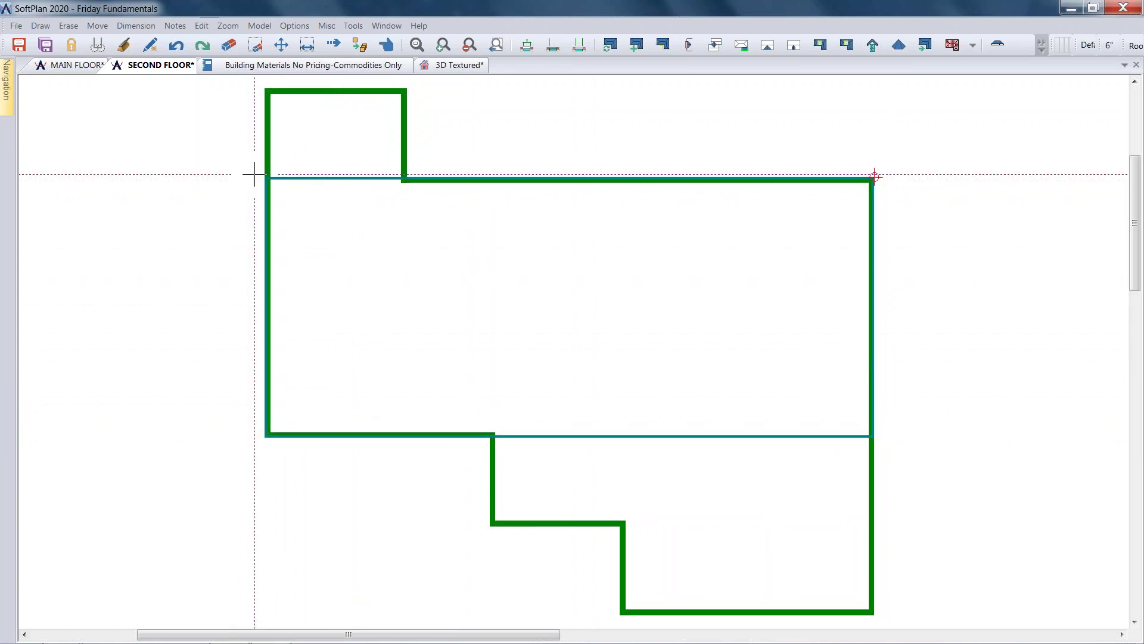
Step: Trace a hip roof around the four corners of the second floor rectangle and check it in the textured 3D model
{"action": "left_click", "coordinate": [874, 176]}
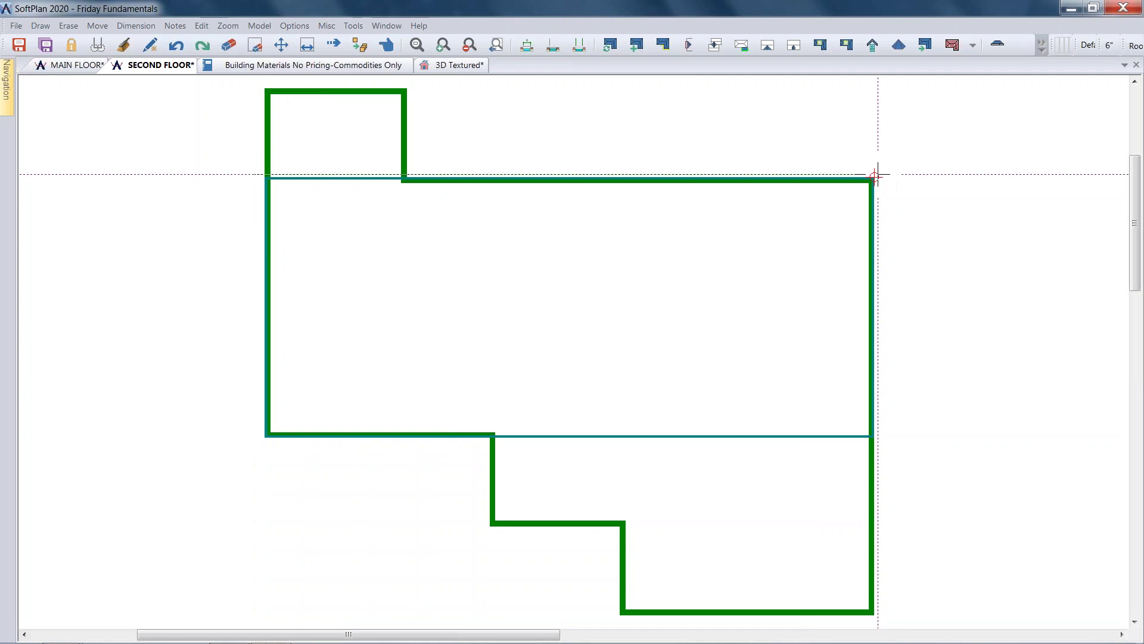
{"action": "left_click", "coordinate": [878, 440]}
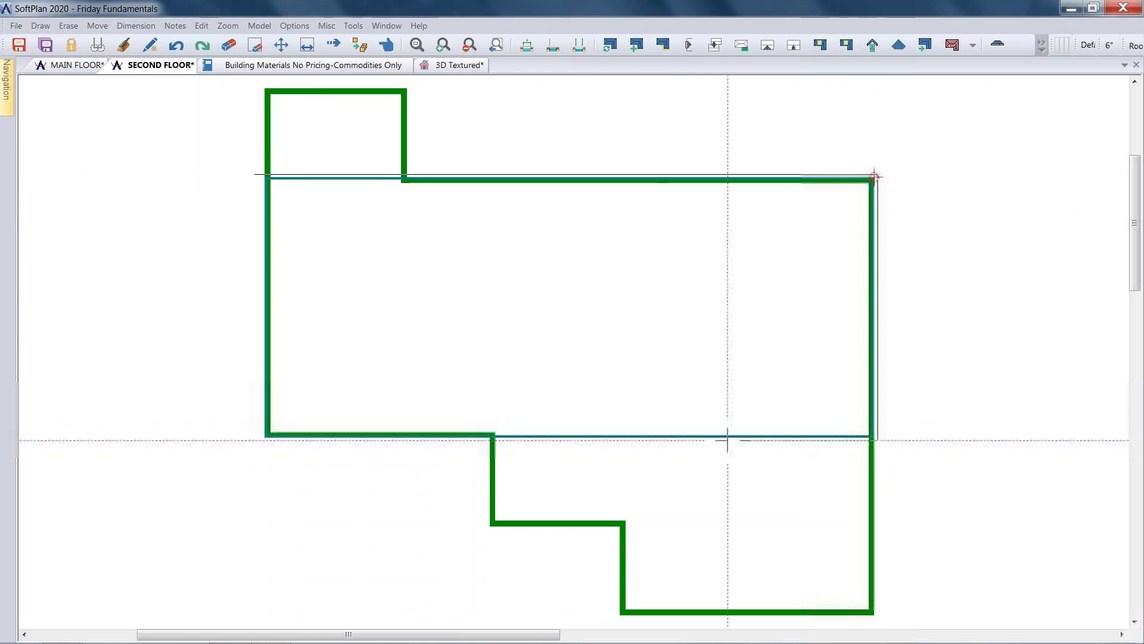
{"action": "left_click", "coordinate": [257, 440]}
{"action": "left_click", "coordinate": [258, 176]}
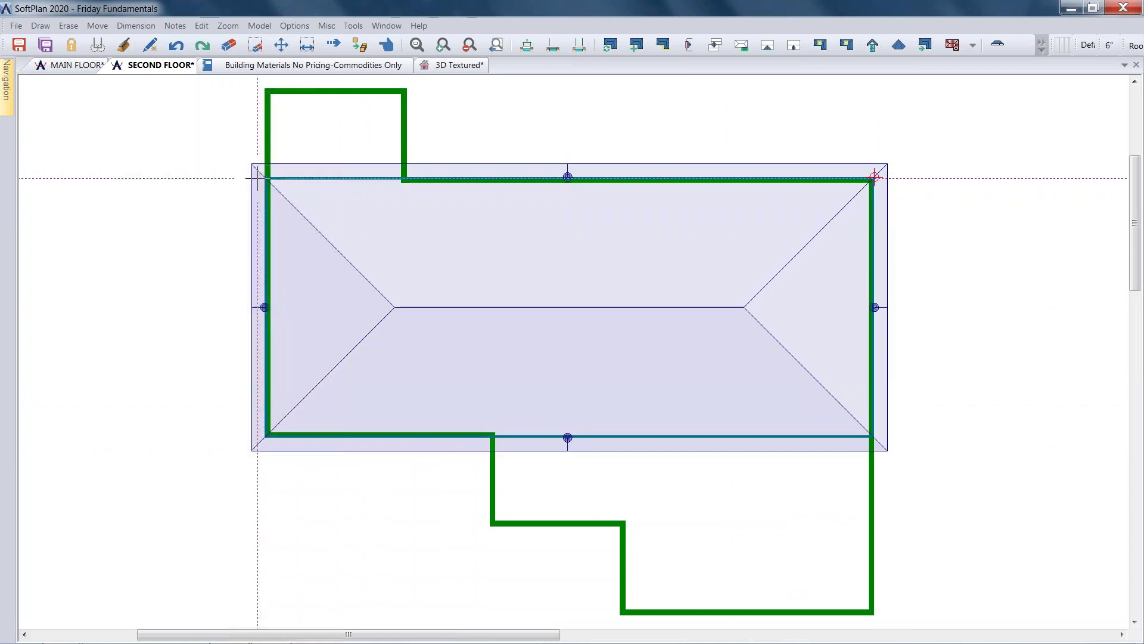
{"action": "left_click", "coordinate": [482, 67]}
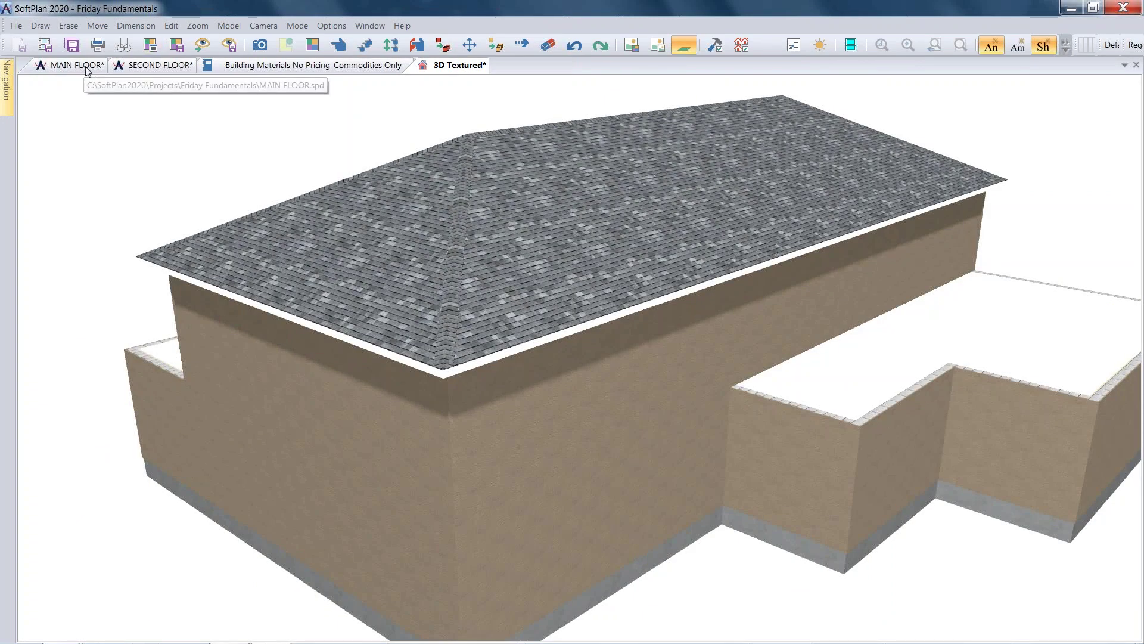
{"action": "left_click", "coordinate": [125, 67]}
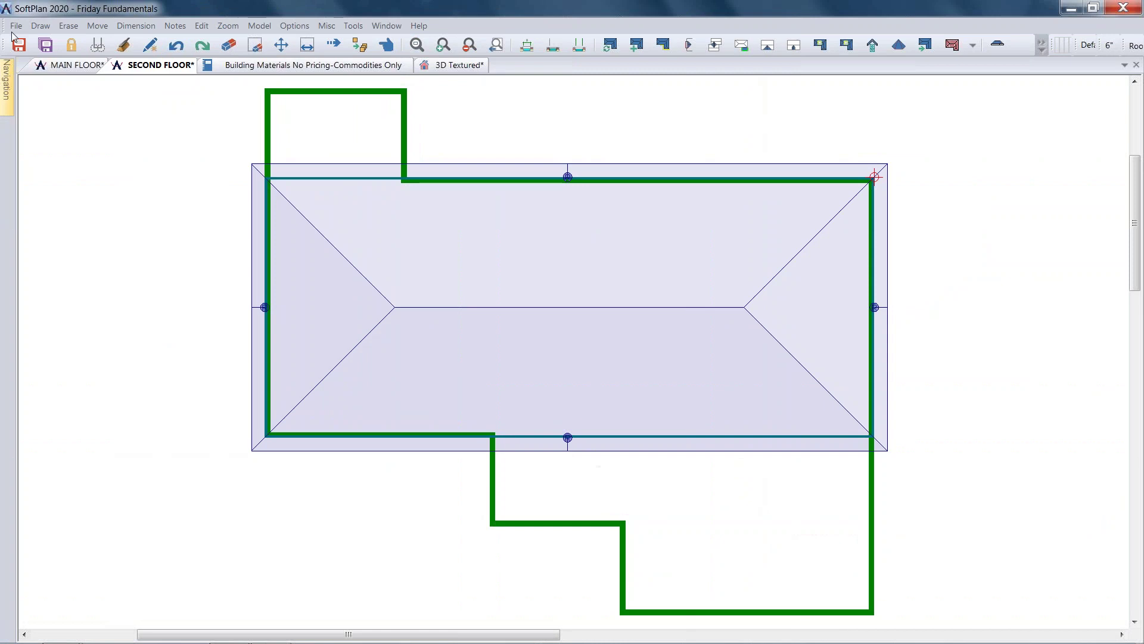
Step: Trace a separate roof around the small rectangular main floor projection on the upper side of the second floor outline
{"action": "left_click", "coordinate": [40, 26]}
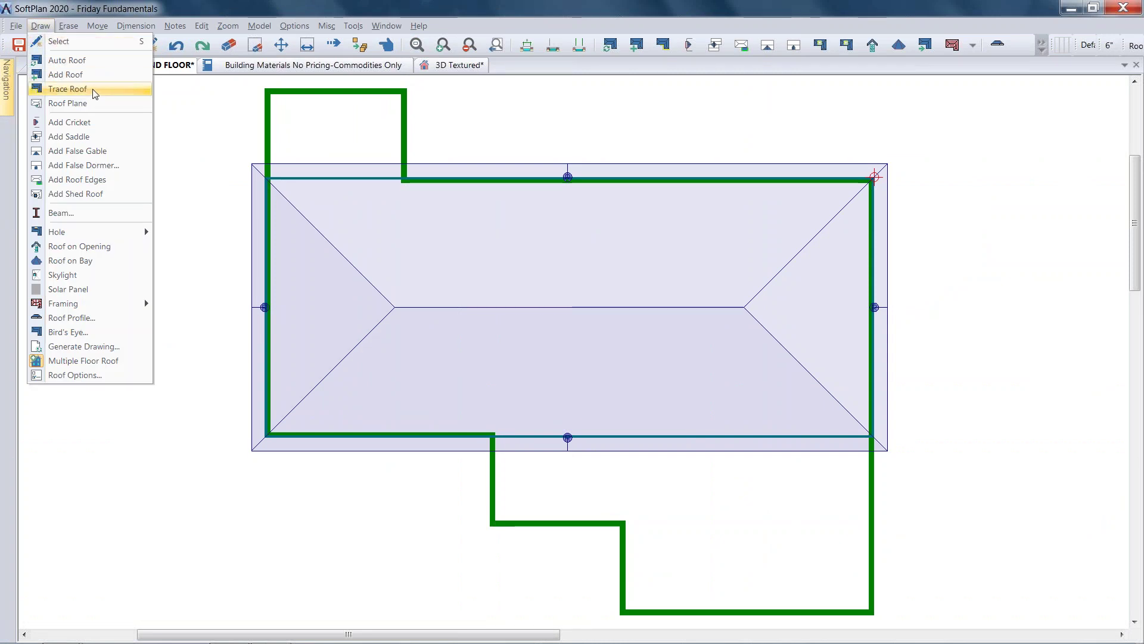
{"action": "left_click", "coordinate": [68, 89]}
{"action": "scroll", "coordinate": [572, 350], "scroll_direction": "up", "scroll_amount": 4}
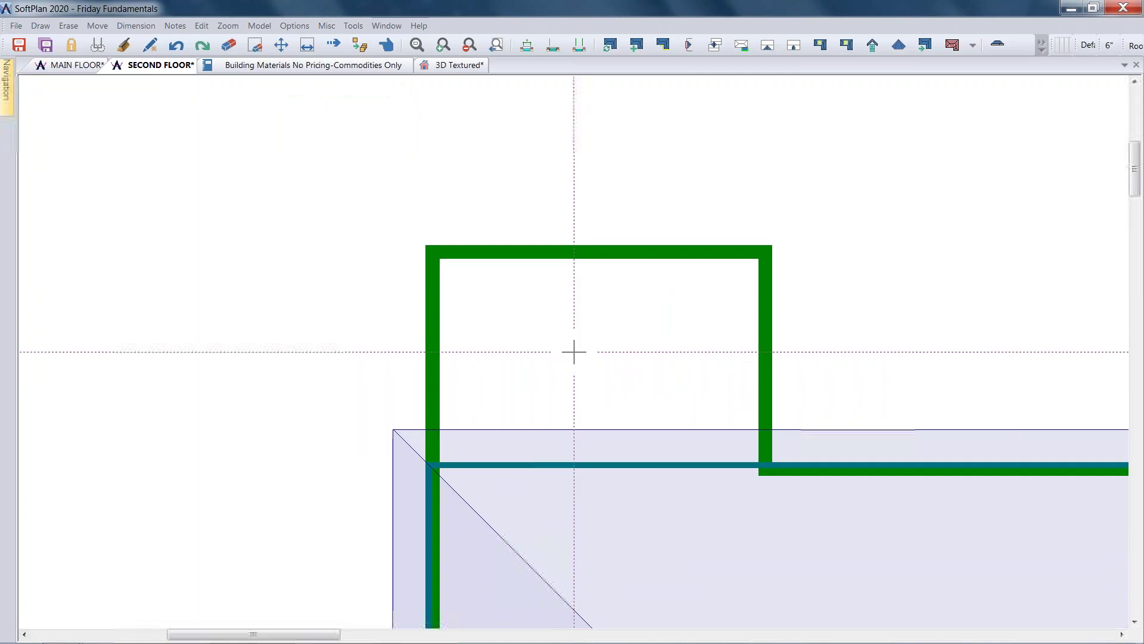
{"action": "left_click", "coordinate": [415, 238]}
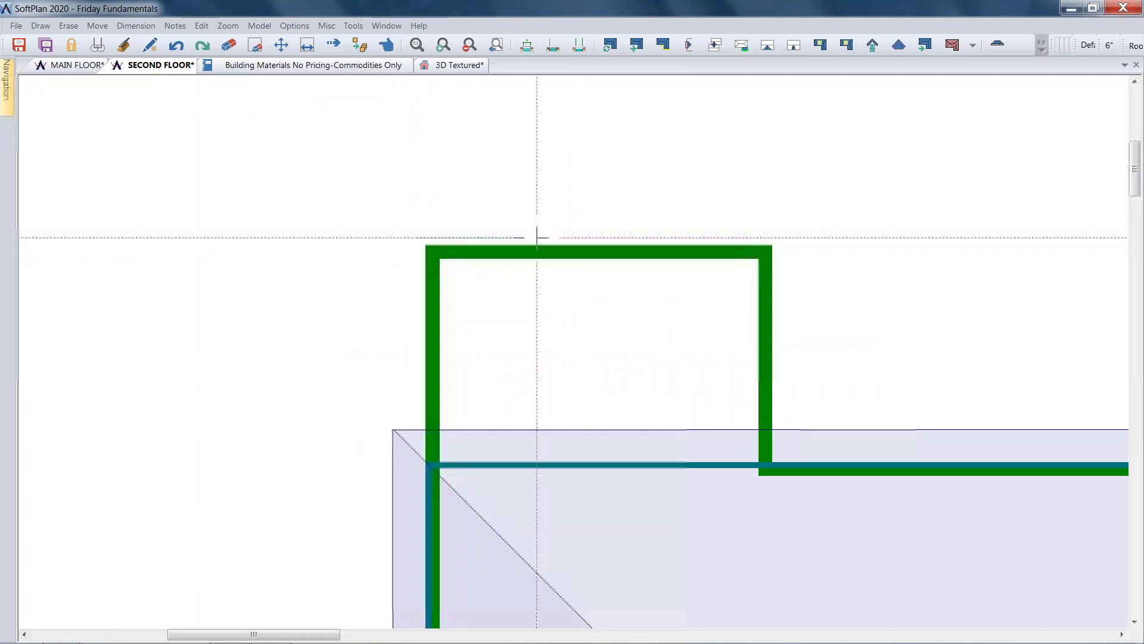
{"action": "left_click", "coordinate": [780, 238]}
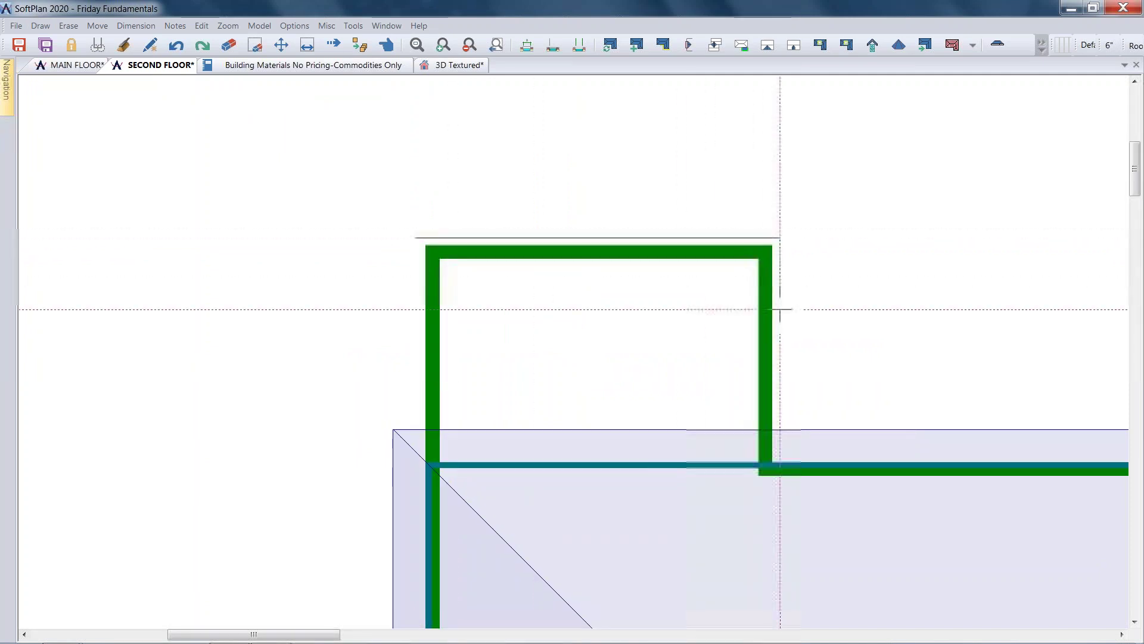
{"action": "left_click", "coordinate": [780, 463]}
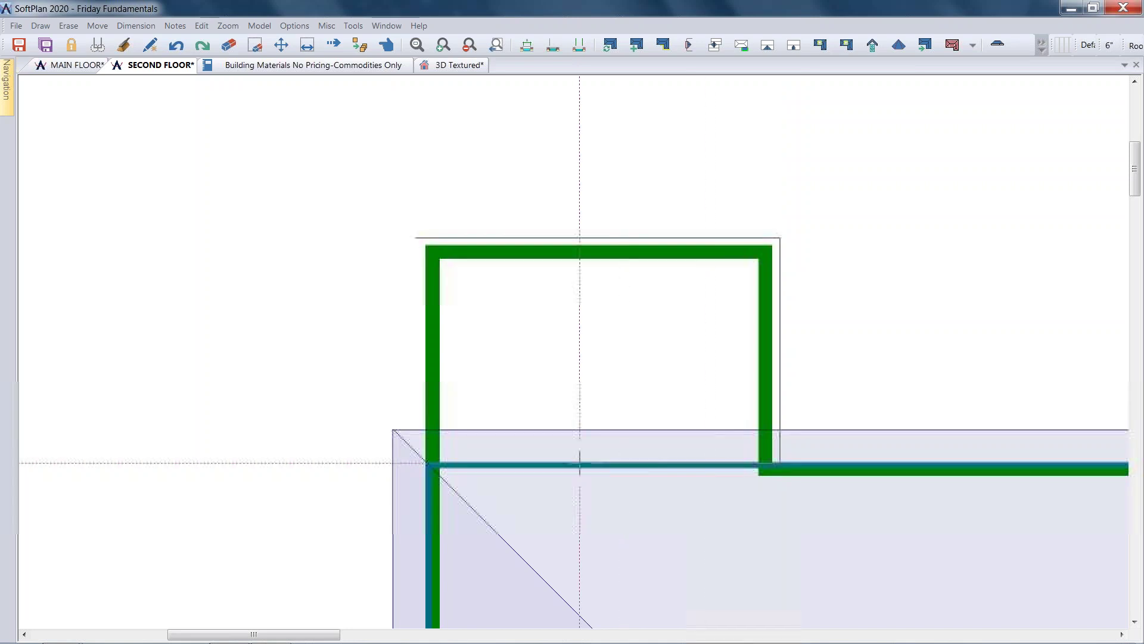
{"action": "left_click", "coordinate": [418, 463]}
{"action": "left_click", "coordinate": [418, 243]}
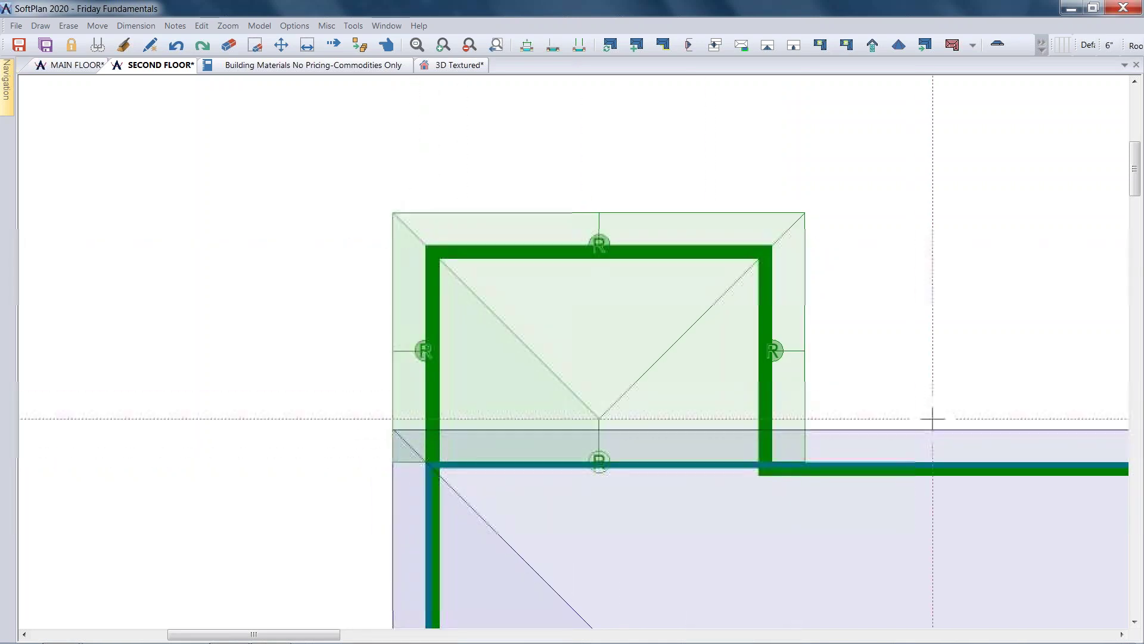
Step: Trace a separate roof around the stepped main floor projection on the lower side of the second floor outline and inspect it in the textured 3D model
{"action": "scroll", "coordinate": [864, 458], "scroll_direction": "down", "scroll_amount": 5}
{"action": "middle_click_drag", "start_coordinate": [846, 597], "coordinate": [651, 354]}
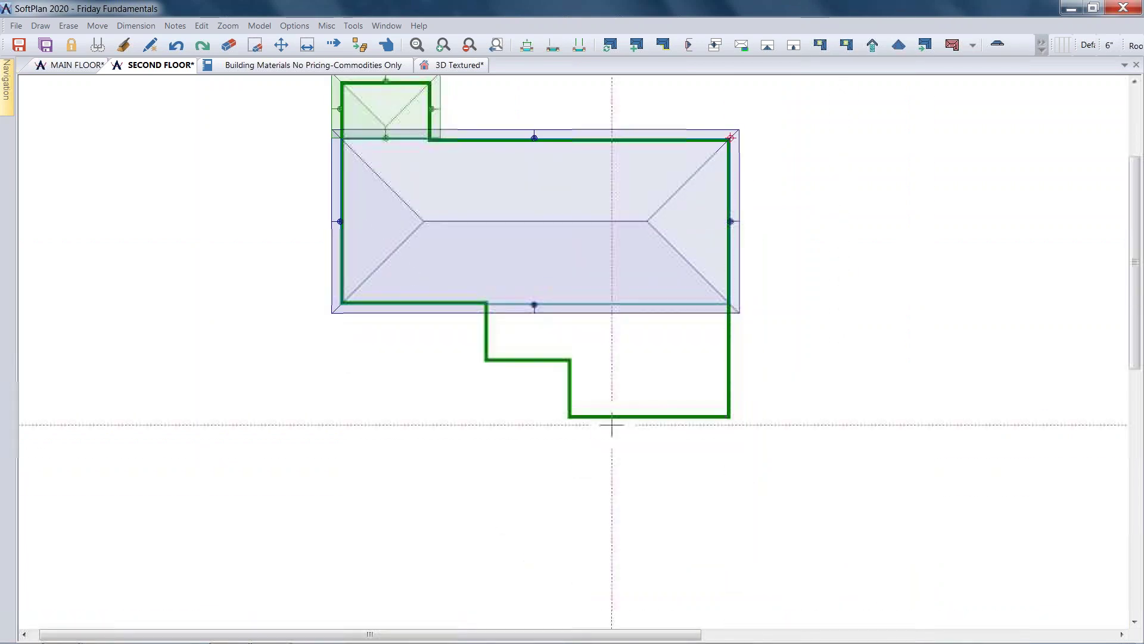
{"action": "scroll", "coordinate": [573, 352], "scroll_direction": "up", "scroll_amount": 2}
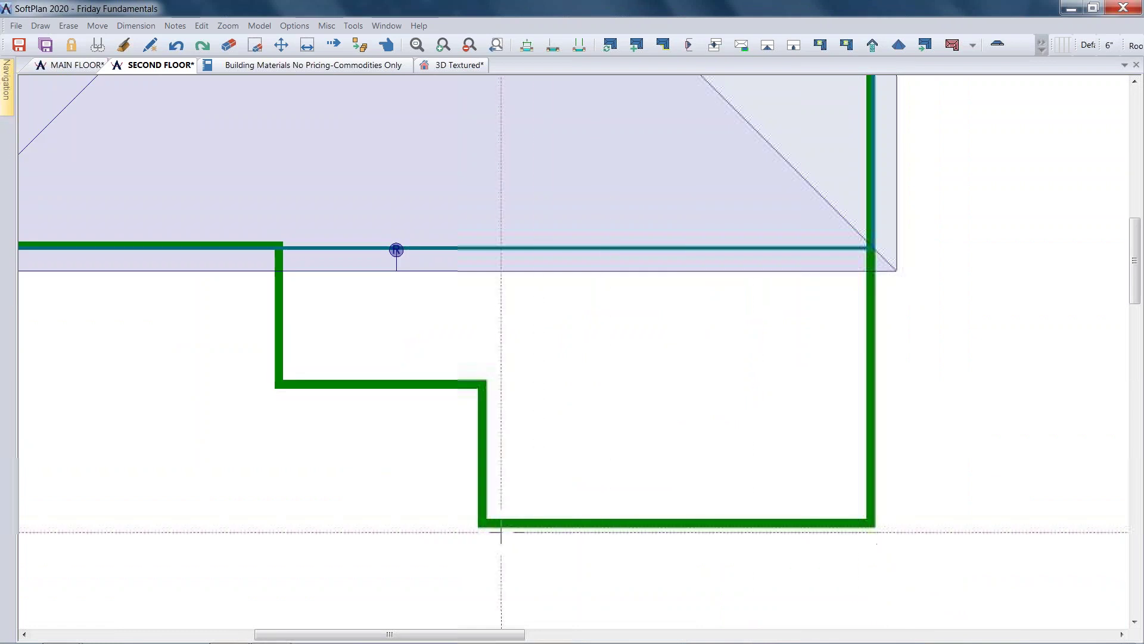
{"action": "left_click", "coordinate": [473, 531]}
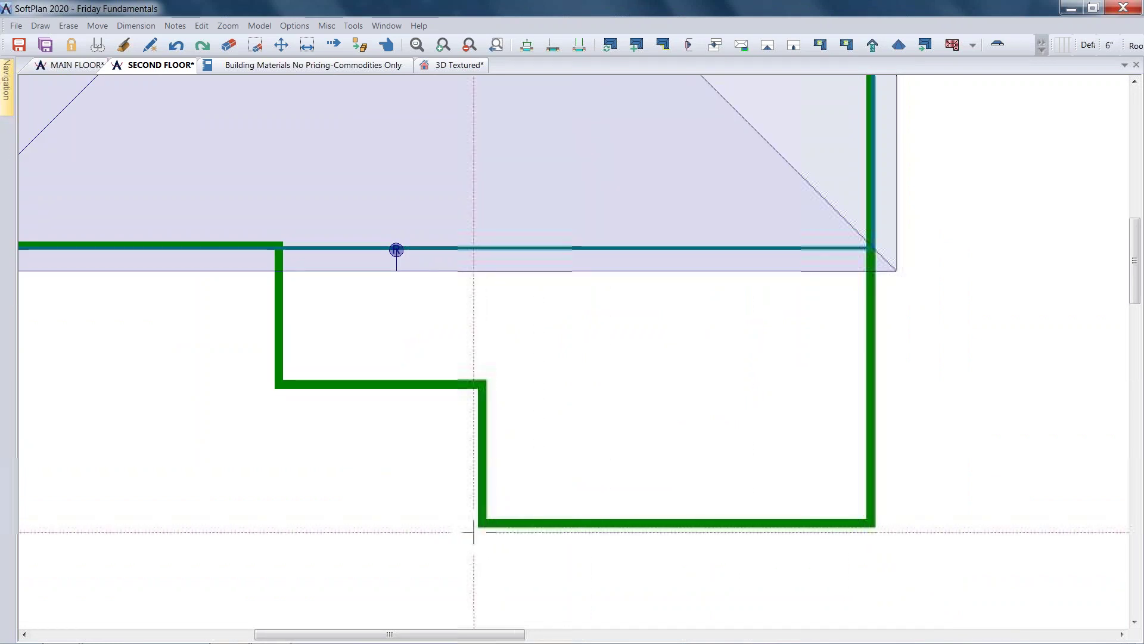
{"action": "left_click", "coordinate": [474, 392]}
{"action": "left_click", "coordinate": [268, 392]}
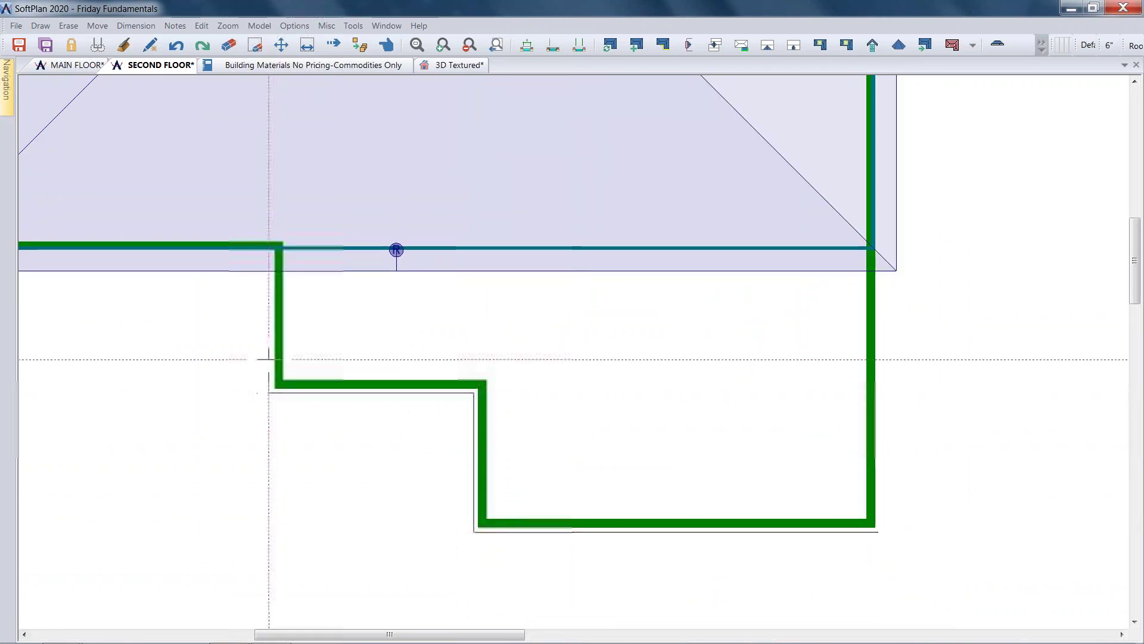
{"action": "left_click", "coordinate": [268, 249]}
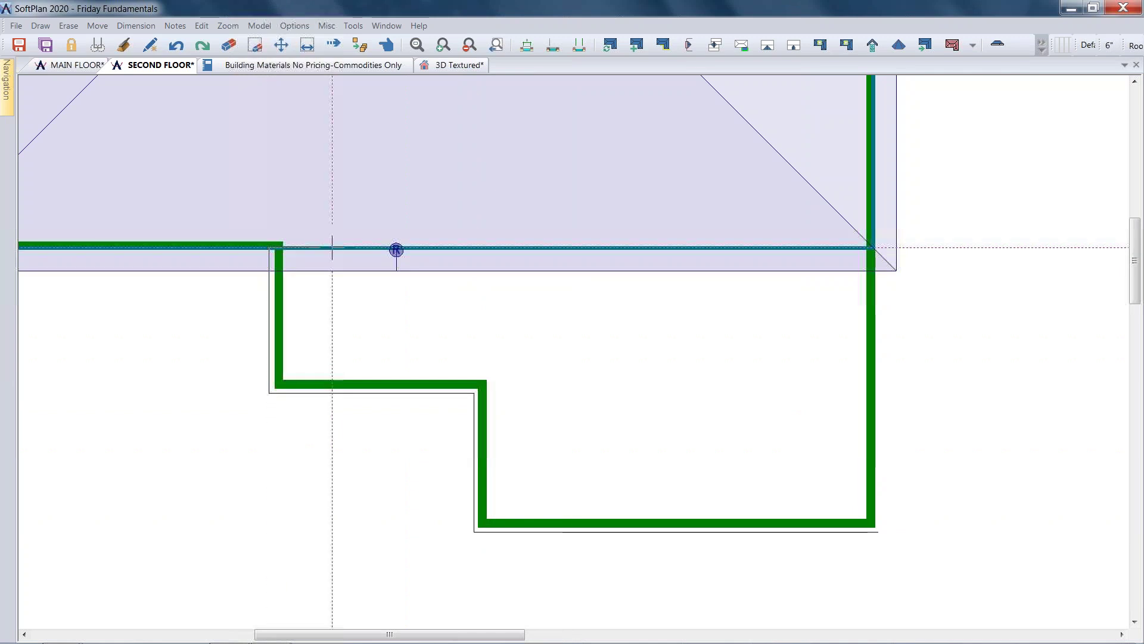
{"action": "left_click", "coordinate": [881, 249]}
{"action": "left_click", "coordinate": [881, 529]}
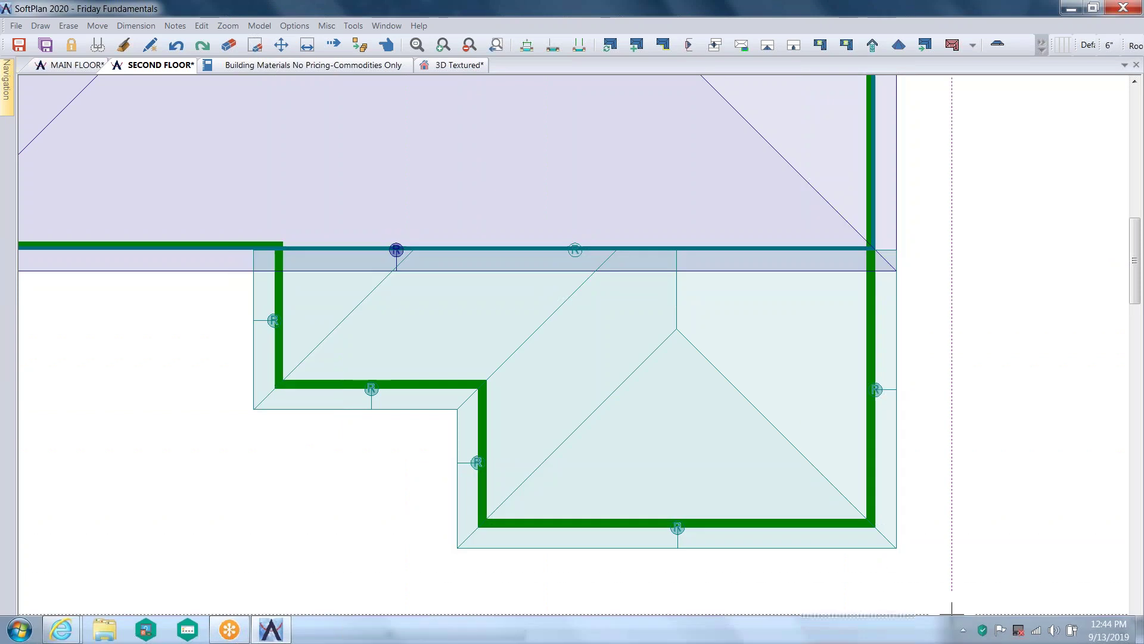
{"action": "left_click", "coordinate": [460, 64]}
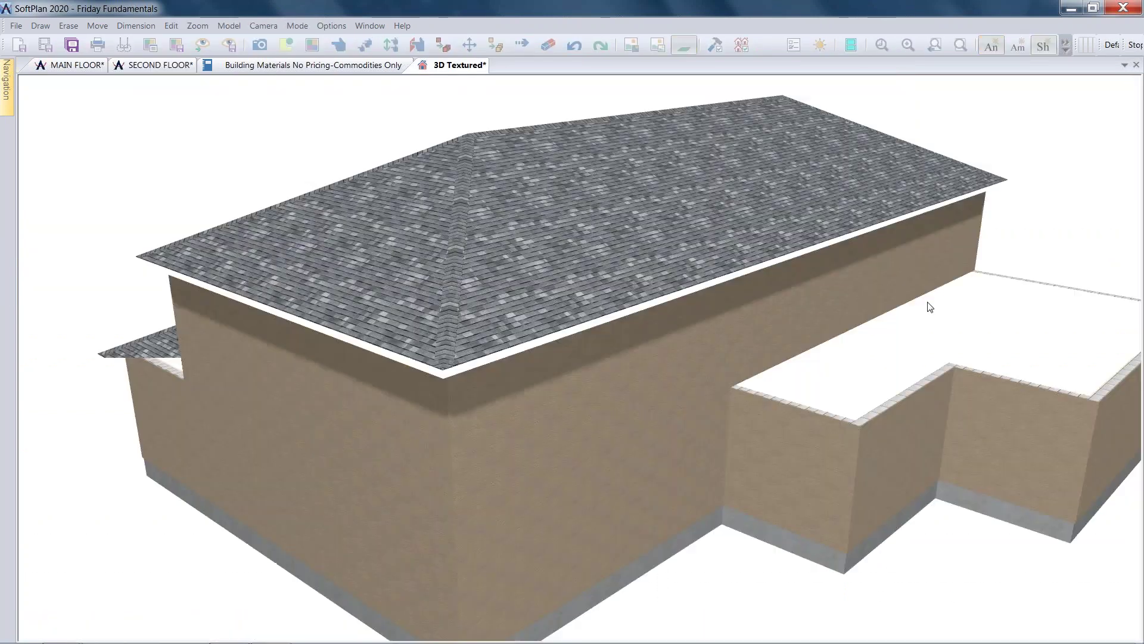
{"action": "mouse_move", "coordinate": [947, 509]}
{"action": "left_mouse_down"}
{"action": "mouse_move", "coordinate": [807, 481]}
{"action": "mouse_move", "coordinate": [831, 524]}
{"action": "left_mouse_up"}
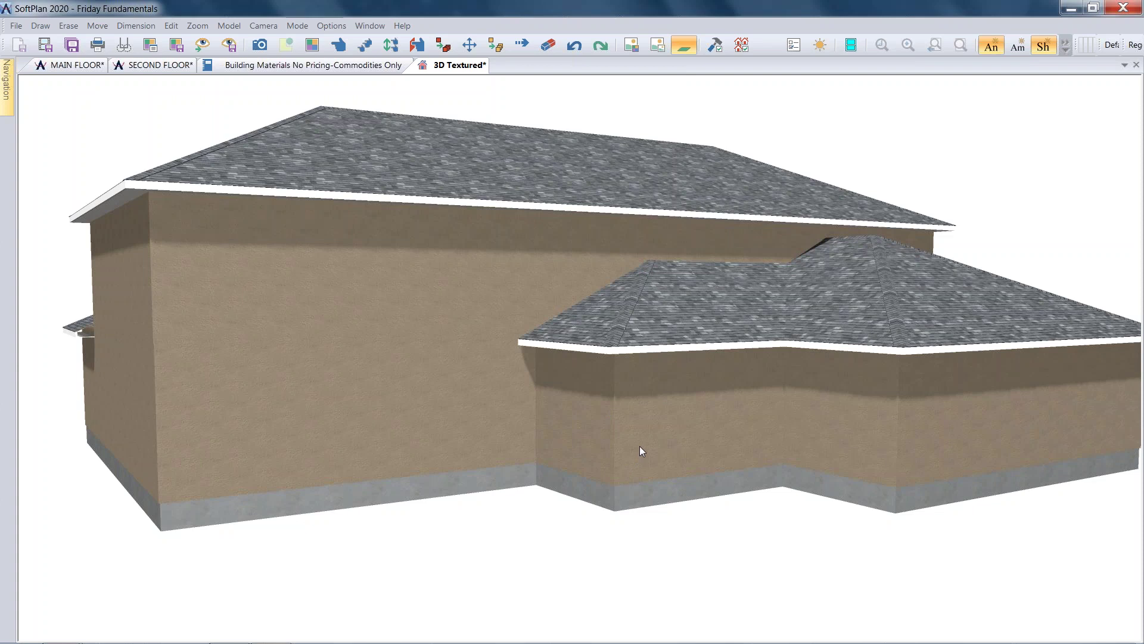
{"action": "left_click_drag", "start_coordinate": [640, 447], "coordinate": [626, 495]}
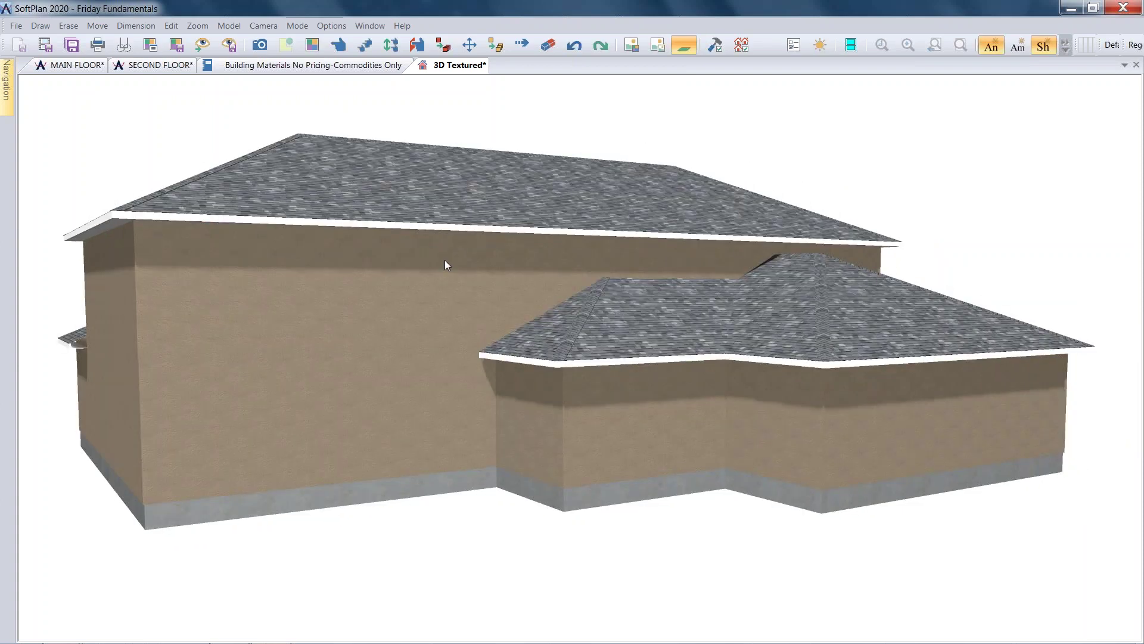
Step: Place a 16x7 - 8 PANEL garage door from the Garage-Masonry library on the front wall of the stepped main floor projection
{"action": "left_click", "coordinate": [41, 26]}
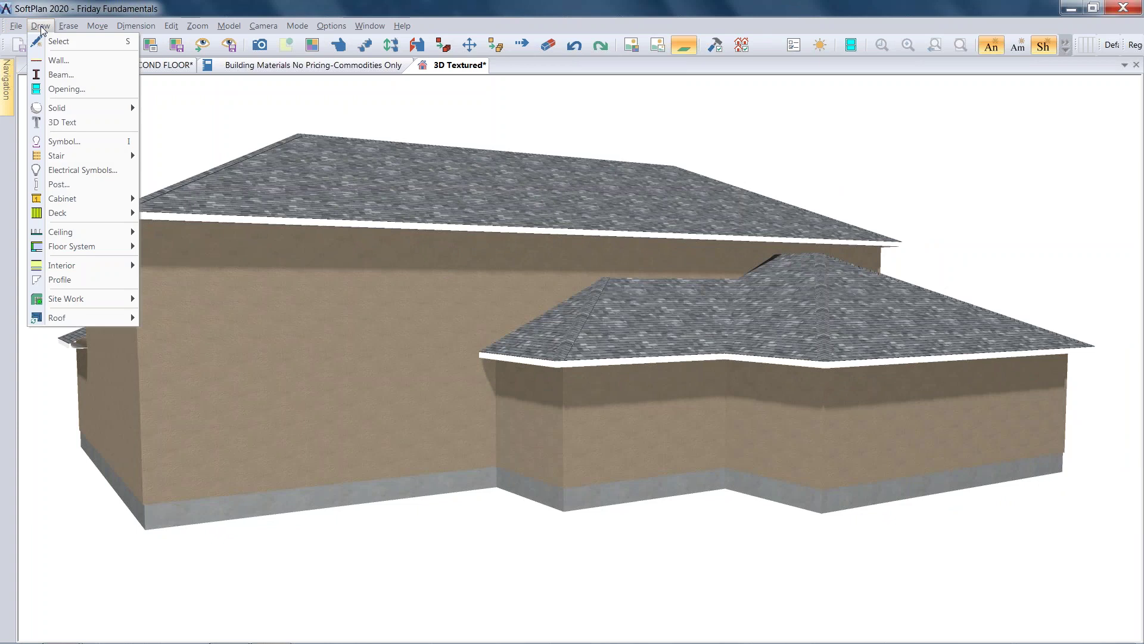
{"action": "left_click", "coordinate": [61, 91]}
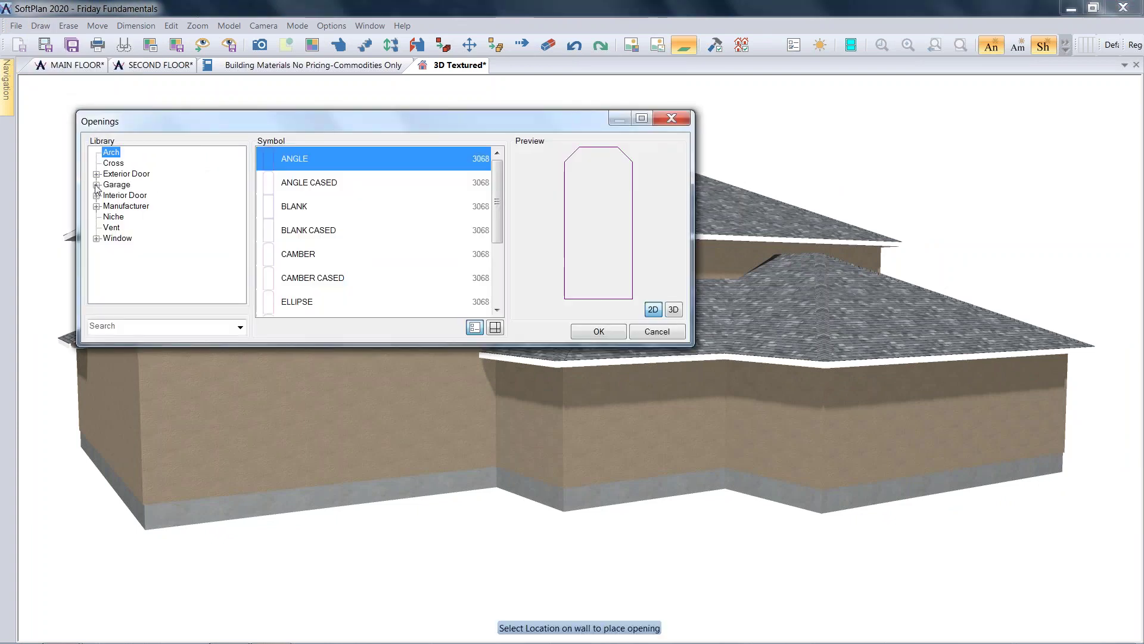
{"action": "left_click", "coordinate": [97, 186]}
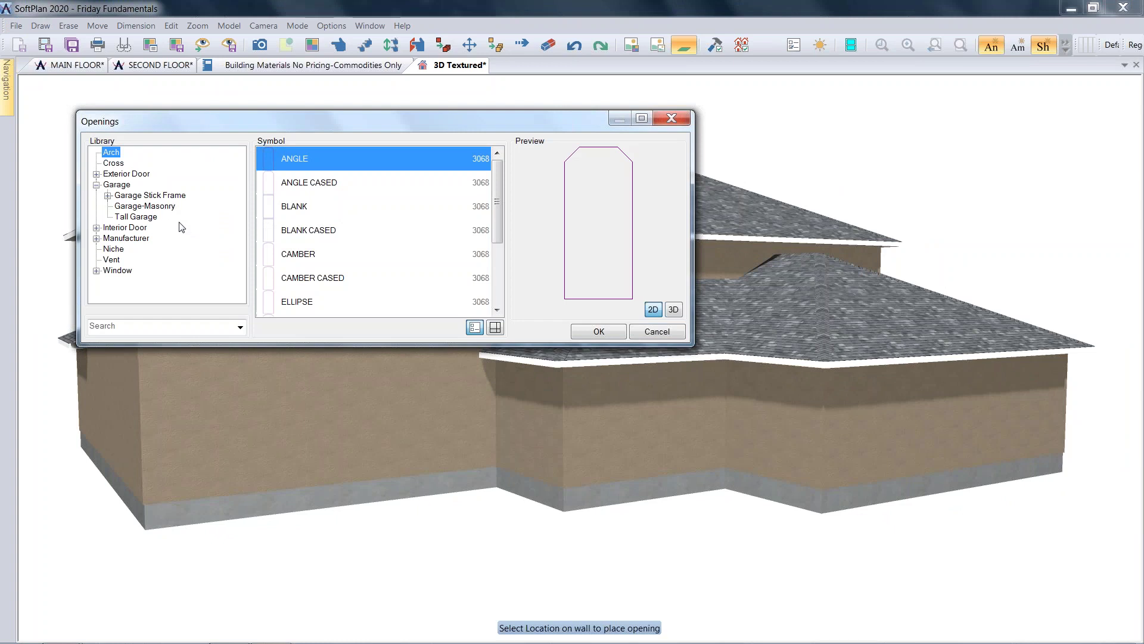
{"action": "left_click", "coordinate": [142, 206]}
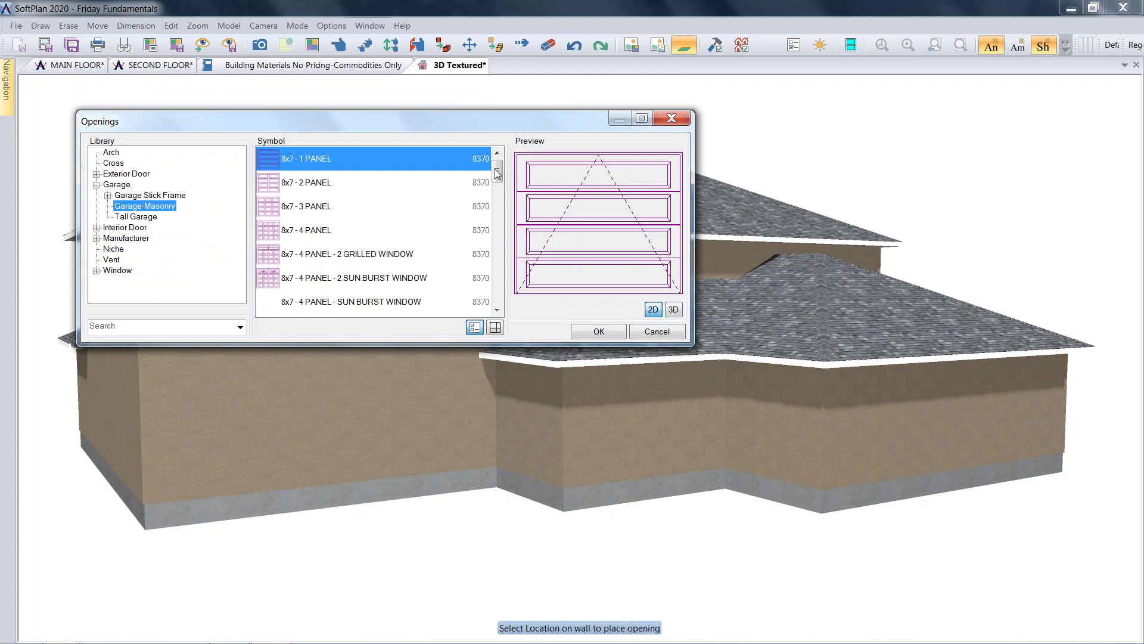
{"action": "left_click_drag", "start_coordinate": [498, 174], "coordinate": [481, 265]}
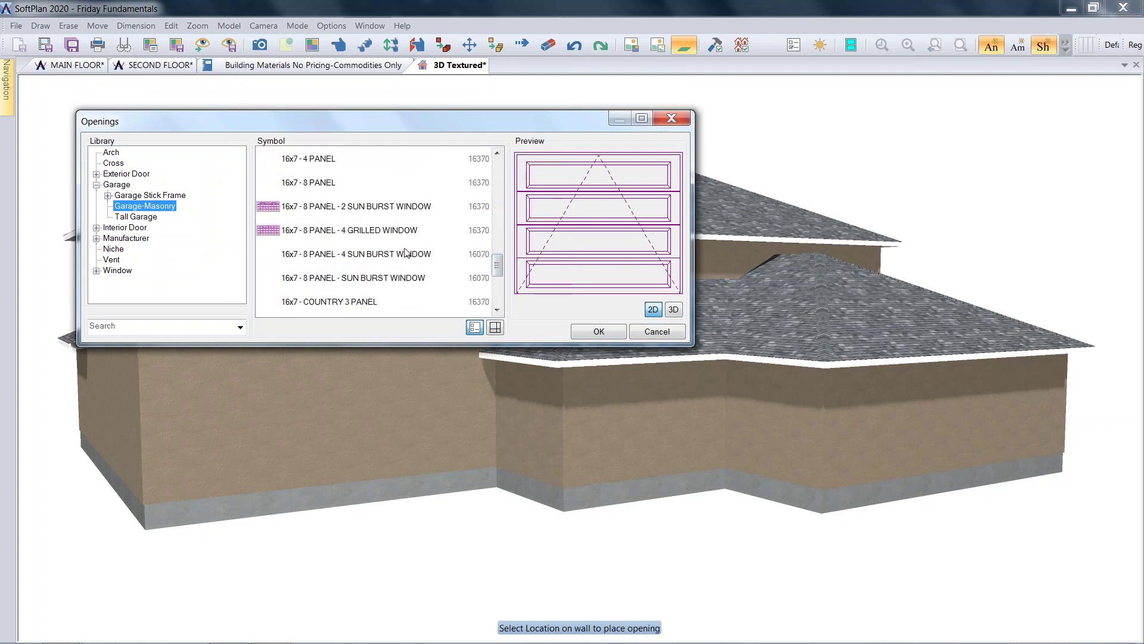
{"action": "left_click", "coordinate": [322, 184]}
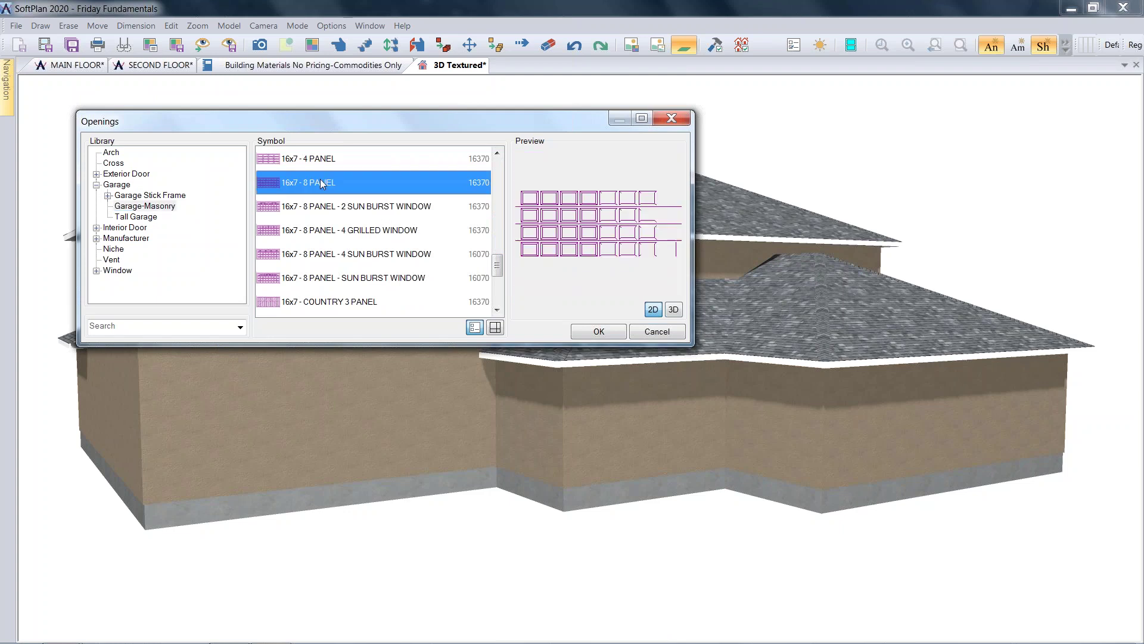
{"action": "left_click", "coordinate": [939, 437]}
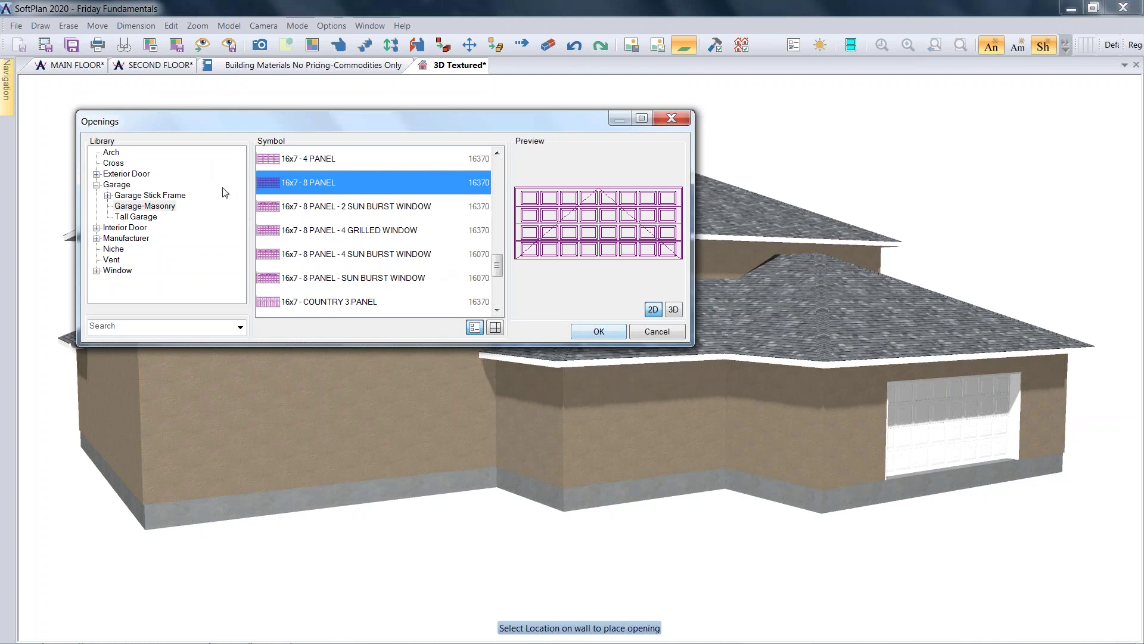
{"action": "left_click", "coordinate": [596, 332]}
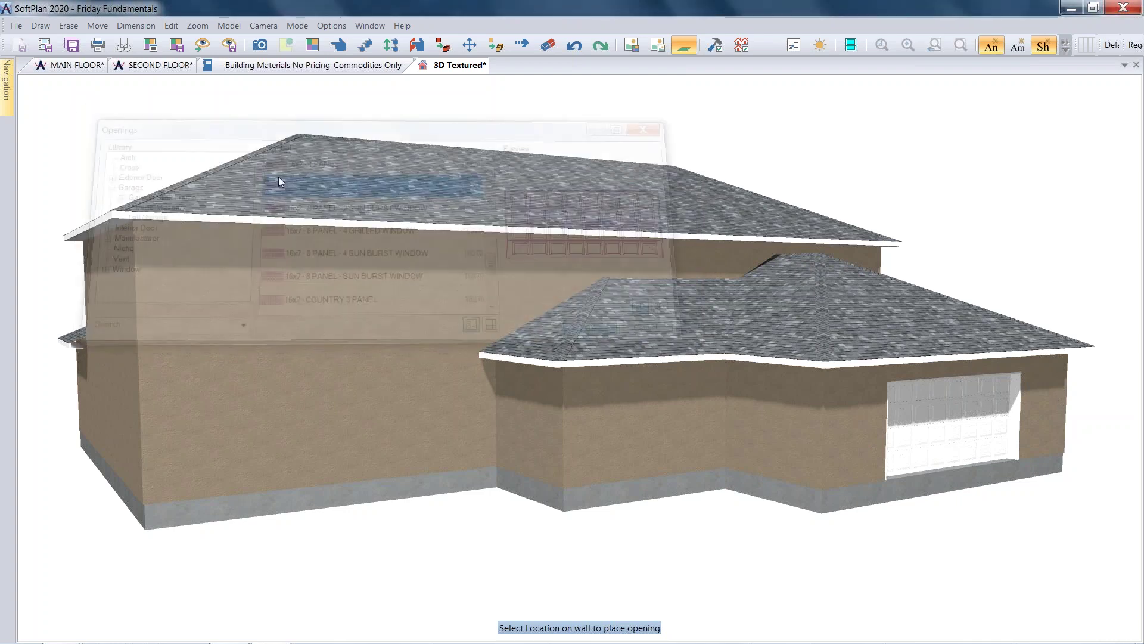
Step: Auto-dimension the main floor plan to include the garage door opening, allowing existing dimensions to be replaced
{"action": "left_click", "coordinate": [105, 65]}
{"action": "left_click", "coordinate": [1134, 51]}
{"action": "left_click", "coordinate": [1108, 57]}
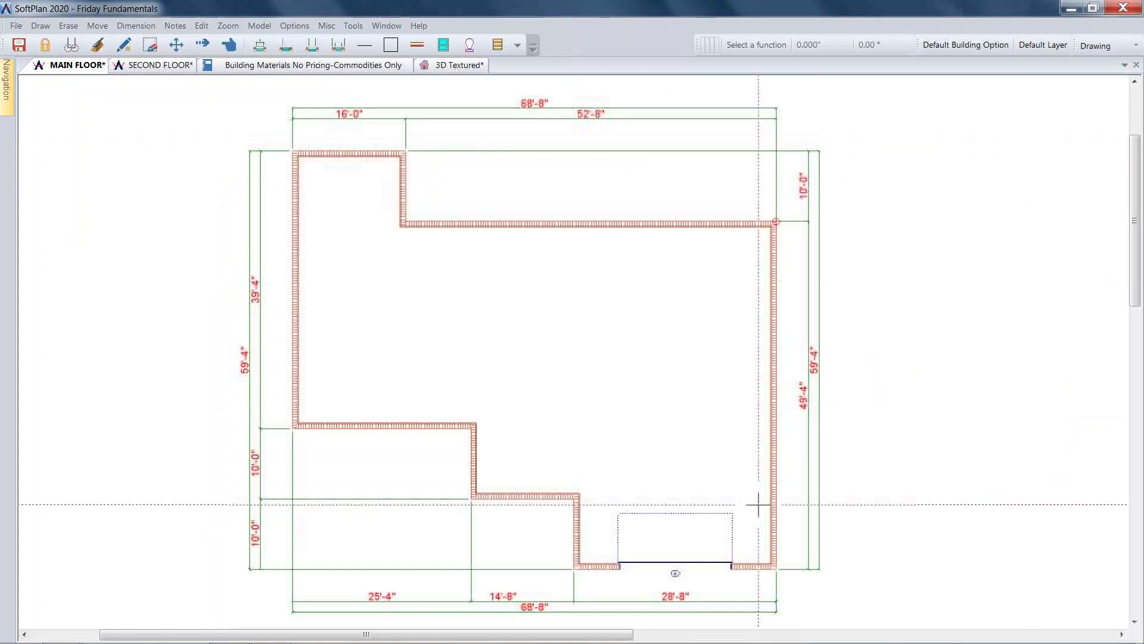
{"action": "left_click", "coordinate": [141, 28]}
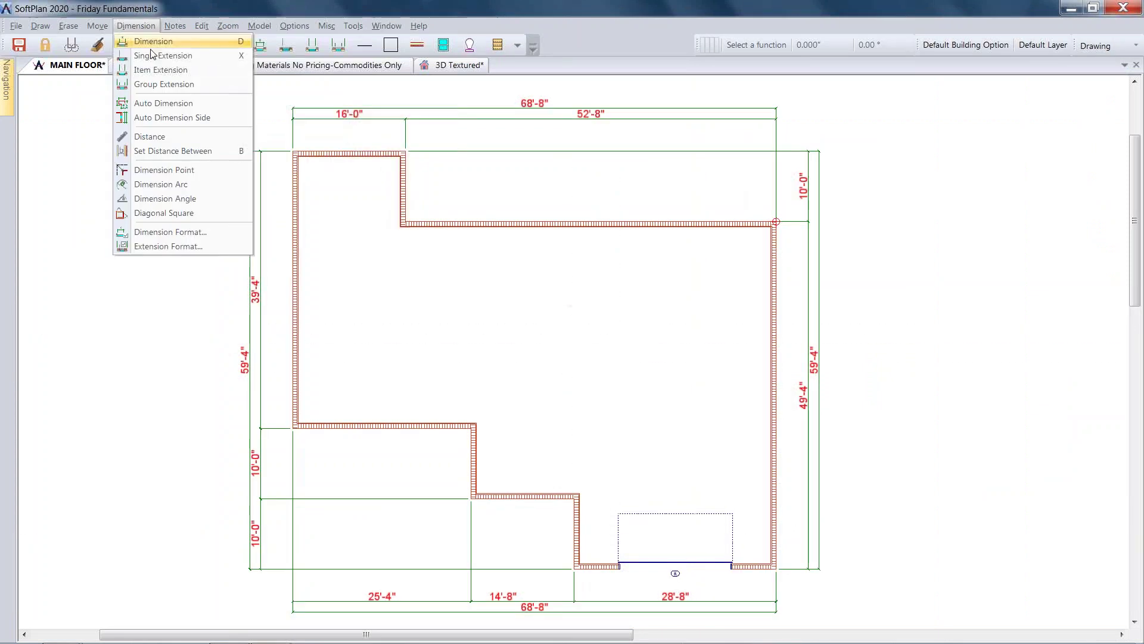
{"action": "left_click", "coordinate": [200, 103]}
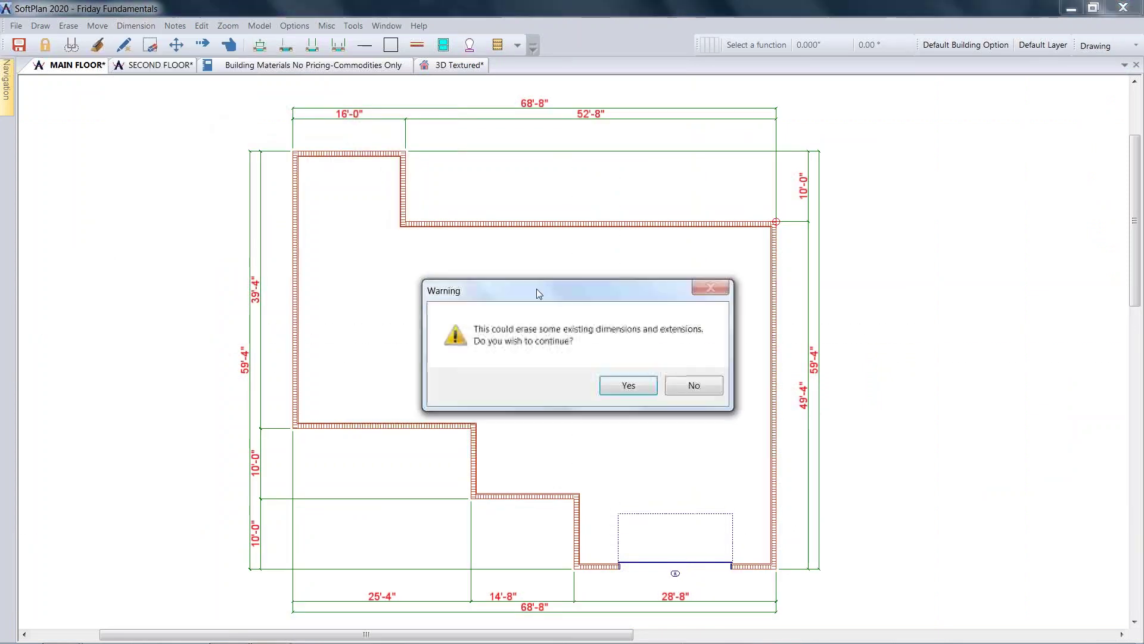
{"action": "left_click", "coordinate": [631, 385]}
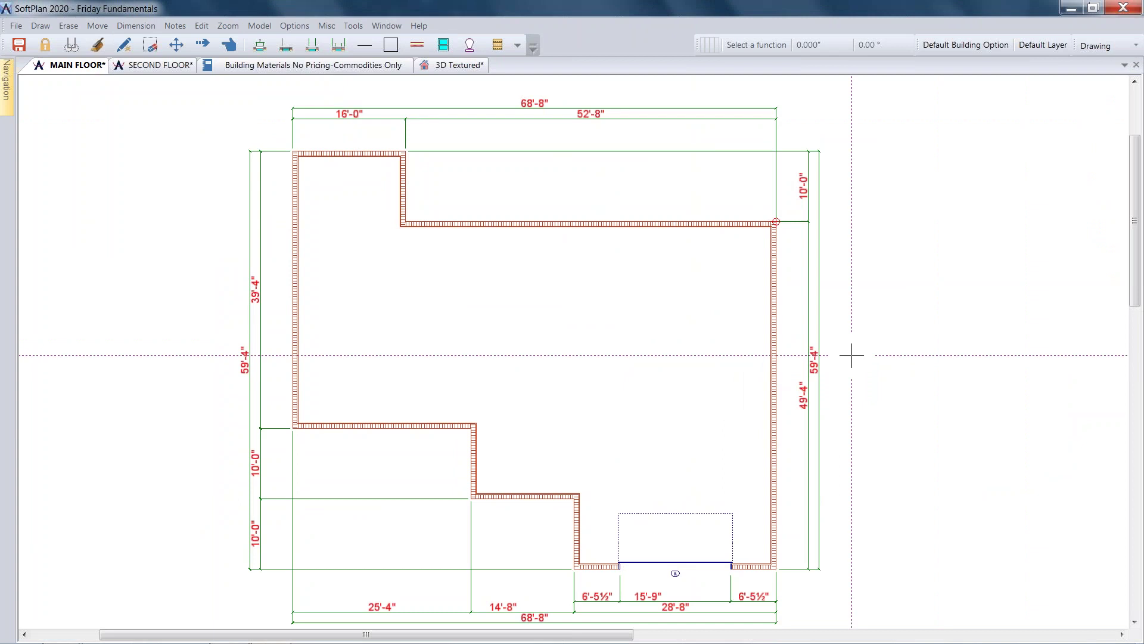
Step: Set the garage door opening's width dimension to 16', moving both sides equally
{"action": "scroll", "coordinate": [688, 590], "scroll_direction": "up", "scroll_amount": 1}
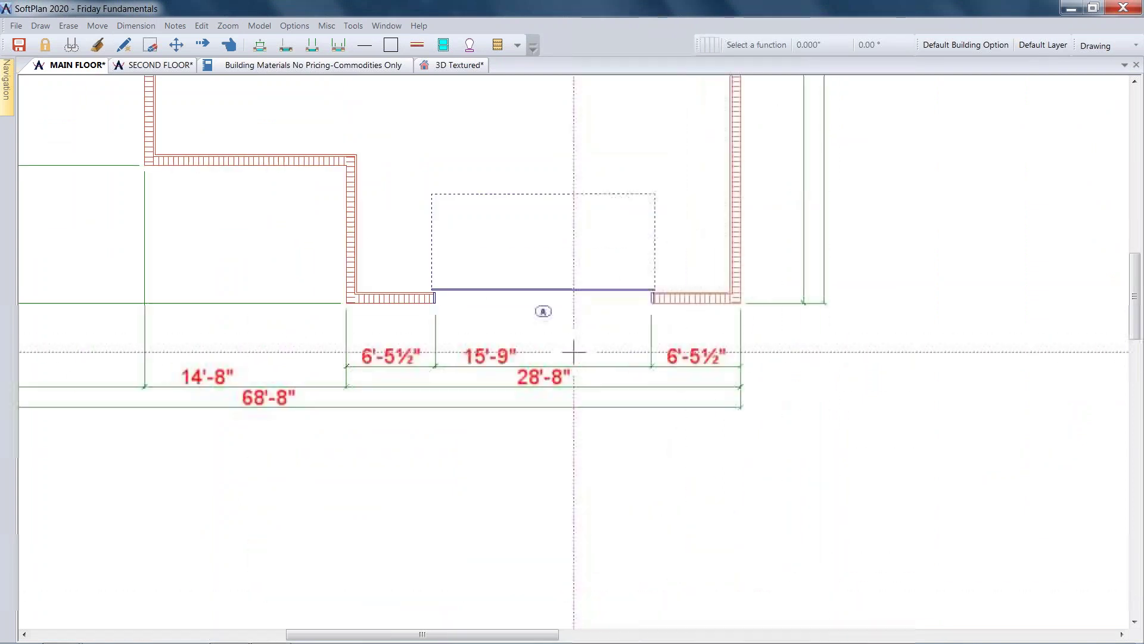
{"action": "scroll", "coordinate": [574, 353], "scroll_direction": "up", "scroll_amount": 1}
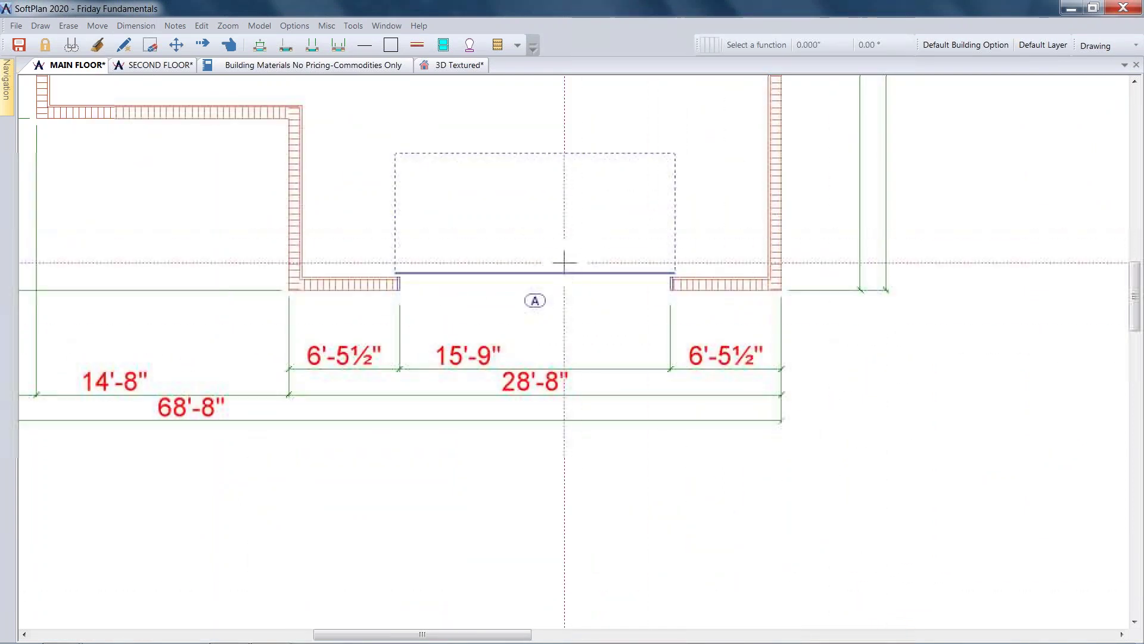
{"action": "scroll", "coordinate": [564, 262], "scroll_direction": "up", "scroll_amount": 1}
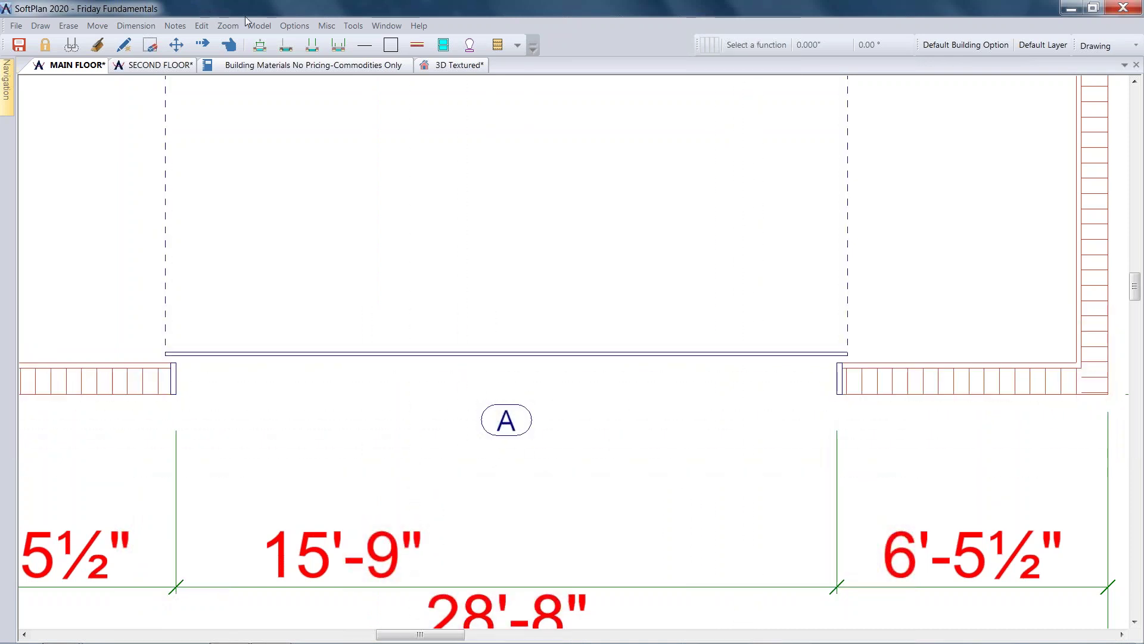
{"action": "left_click", "coordinate": [203, 26]}
{"action": "left_click", "coordinate": [214, 41]}
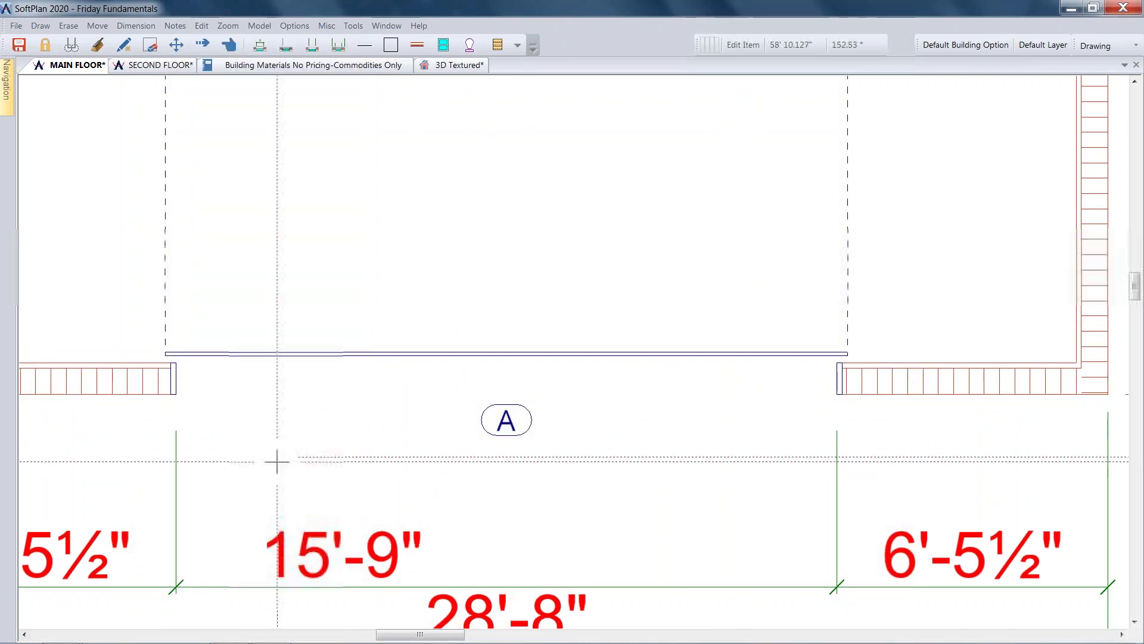
{"action": "left_click", "coordinate": [280, 587]}
{"action": "type", "text": "1"}
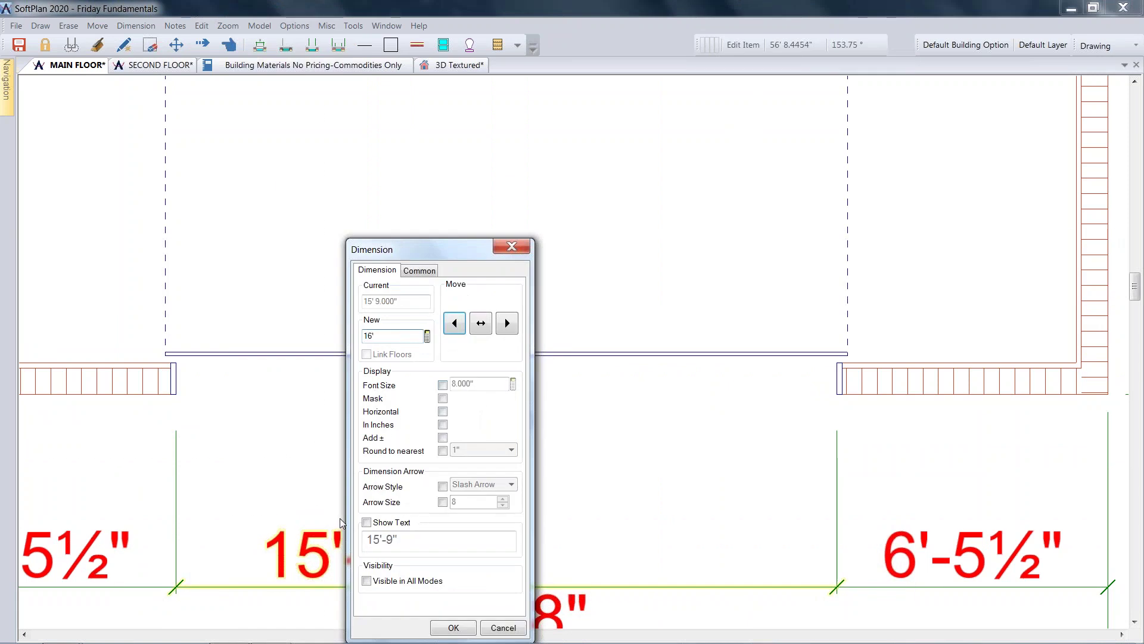
{"action": "type", "text": "6'"}
{"action": "left_click", "coordinate": [487, 327]}
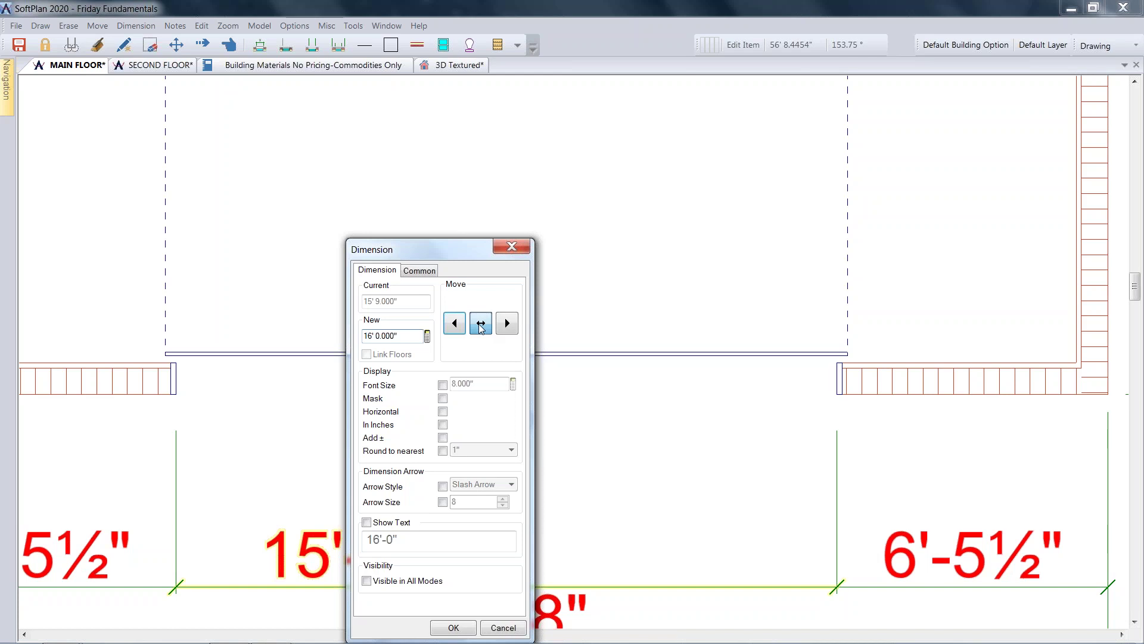
{"action": "key", "text": "Return"}
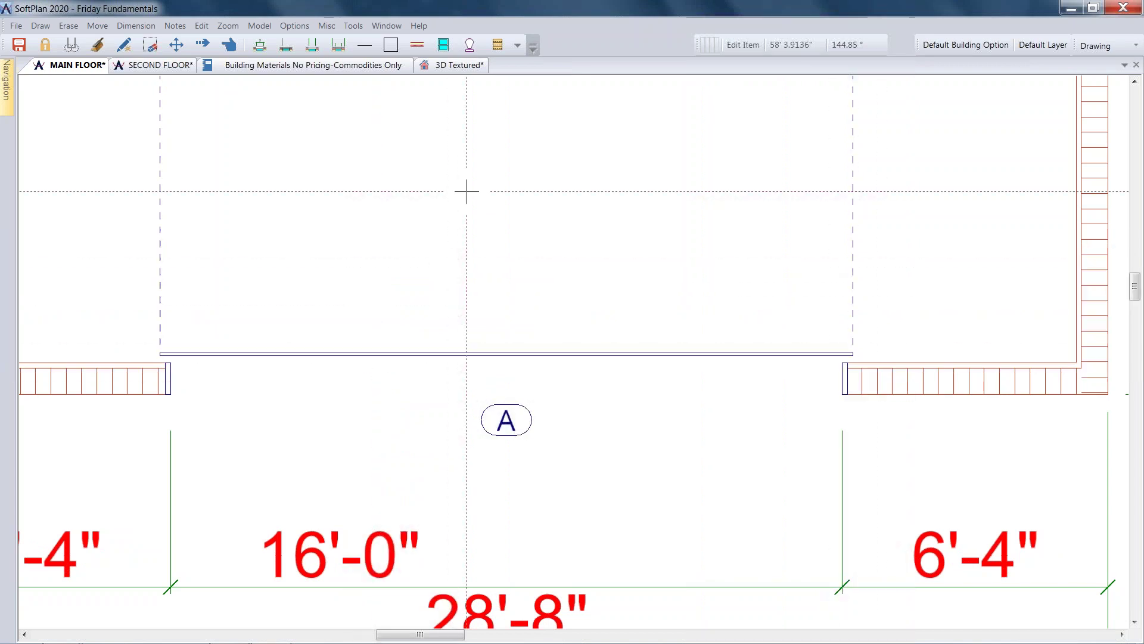
{"action": "middle_click", "coordinate": [524, 176]}
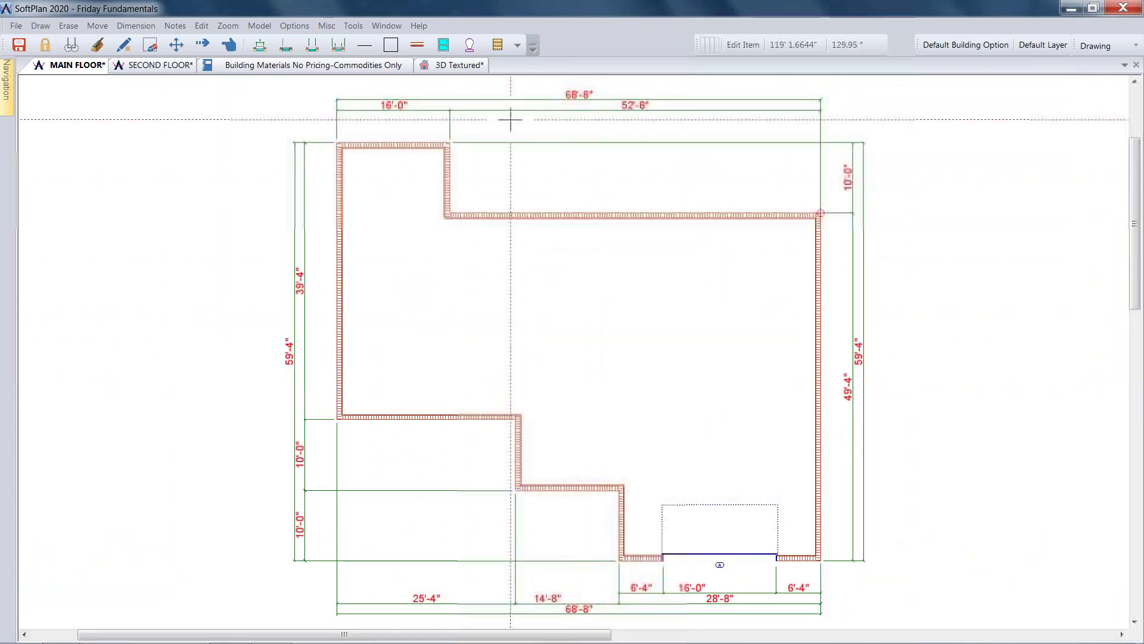
Step: Place a 72X80 COLONIAL A 2 double door from the Colonial exterior door library on the wall beside the garage in the textured 3D model
{"action": "left_click", "coordinate": [452, 65]}
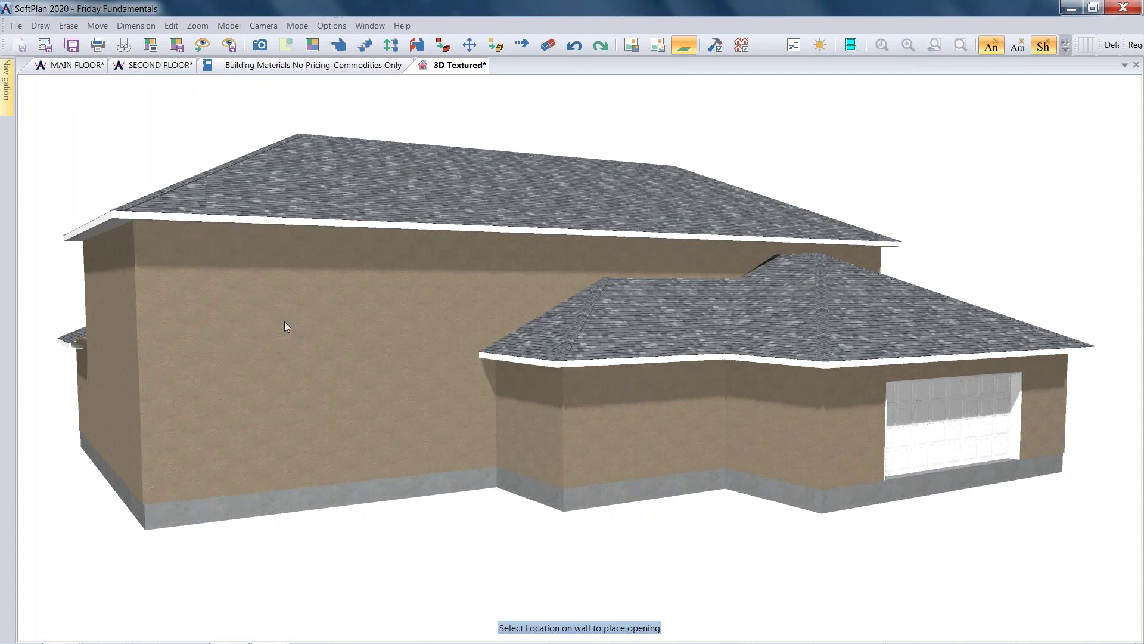
{"action": "left_click", "coordinate": [35, 27]}
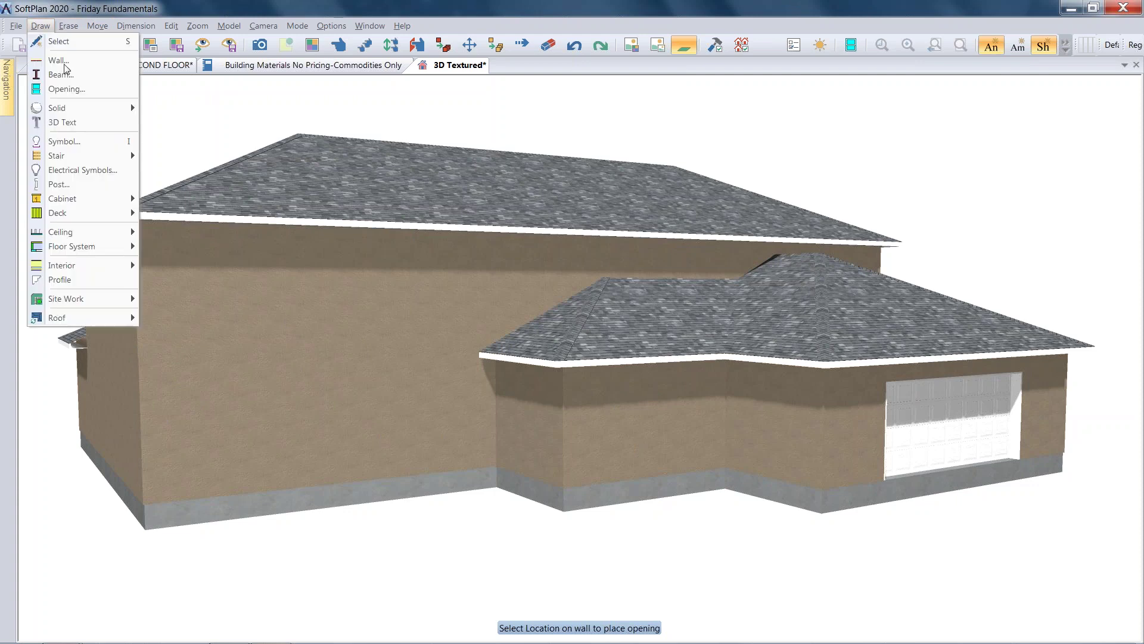
{"action": "left_click", "coordinate": [99, 98]}
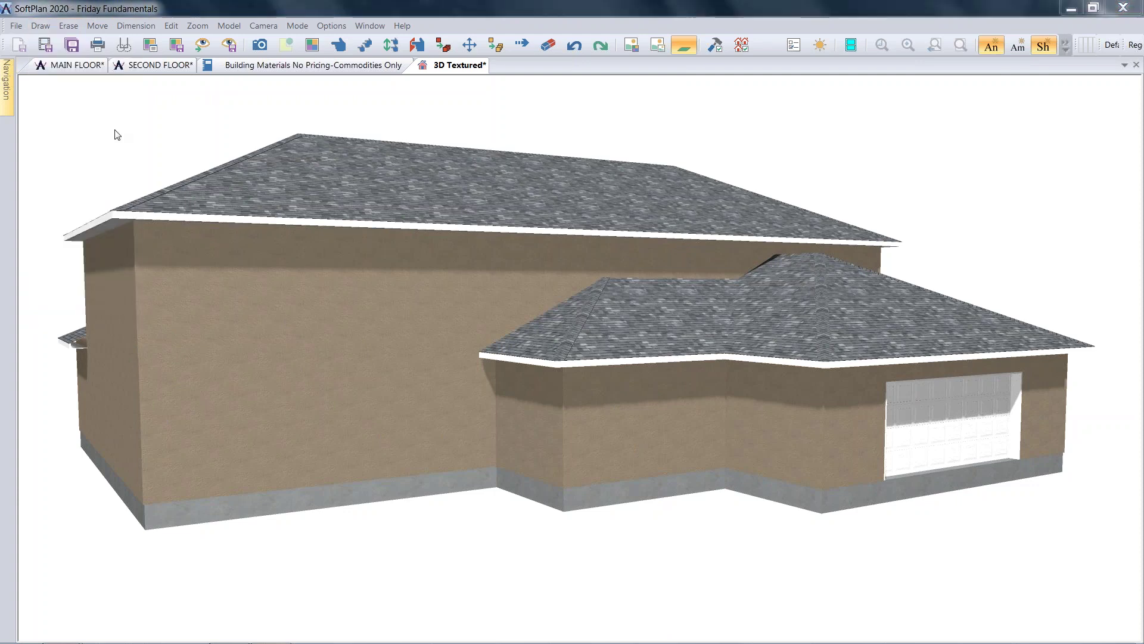
{"action": "left_click", "coordinate": [147, 205]}
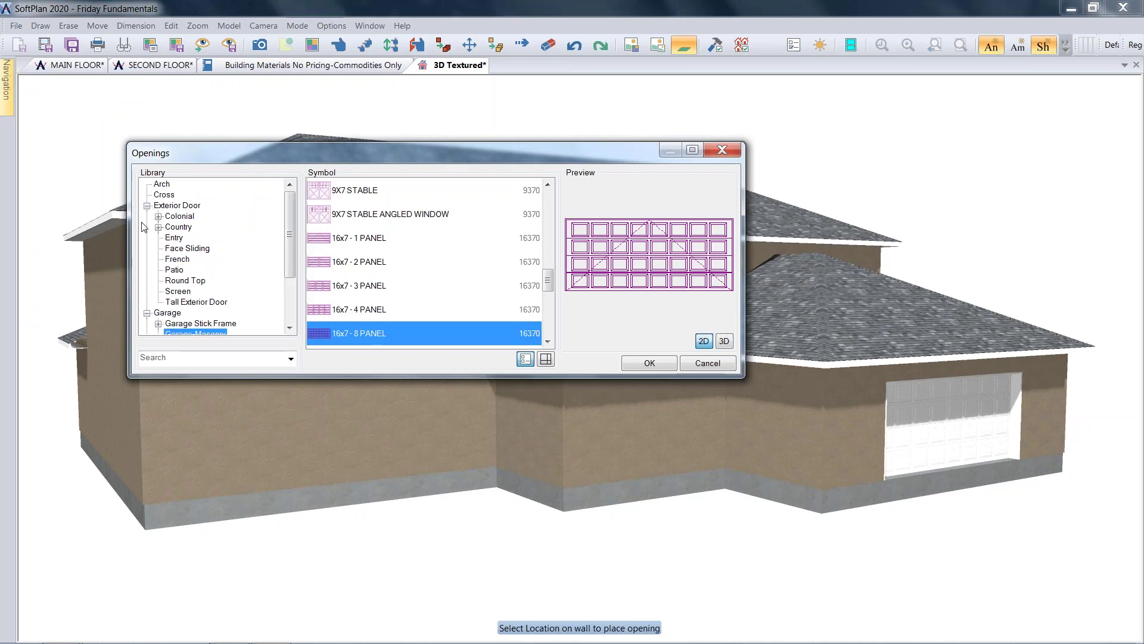
{"action": "left_click", "coordinate": [158, 216]}
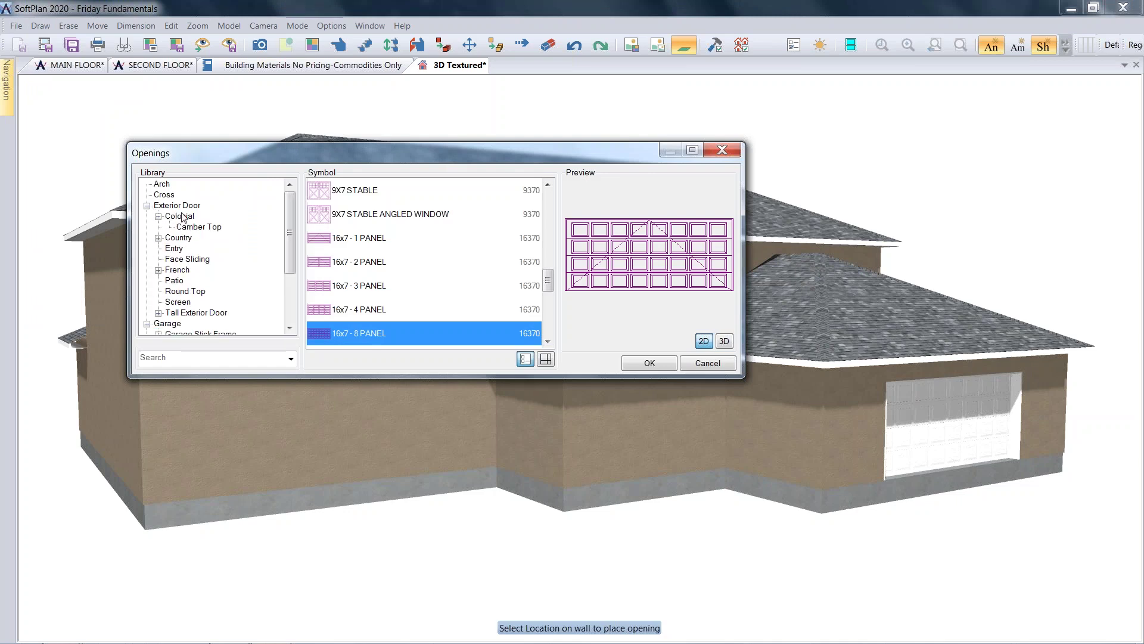
{"action": "left_click", "coordinate": [180, 216]}
{"action": "left_click_drag", "start_coordinate": [549, 195], "coordinate": [549, 266]}
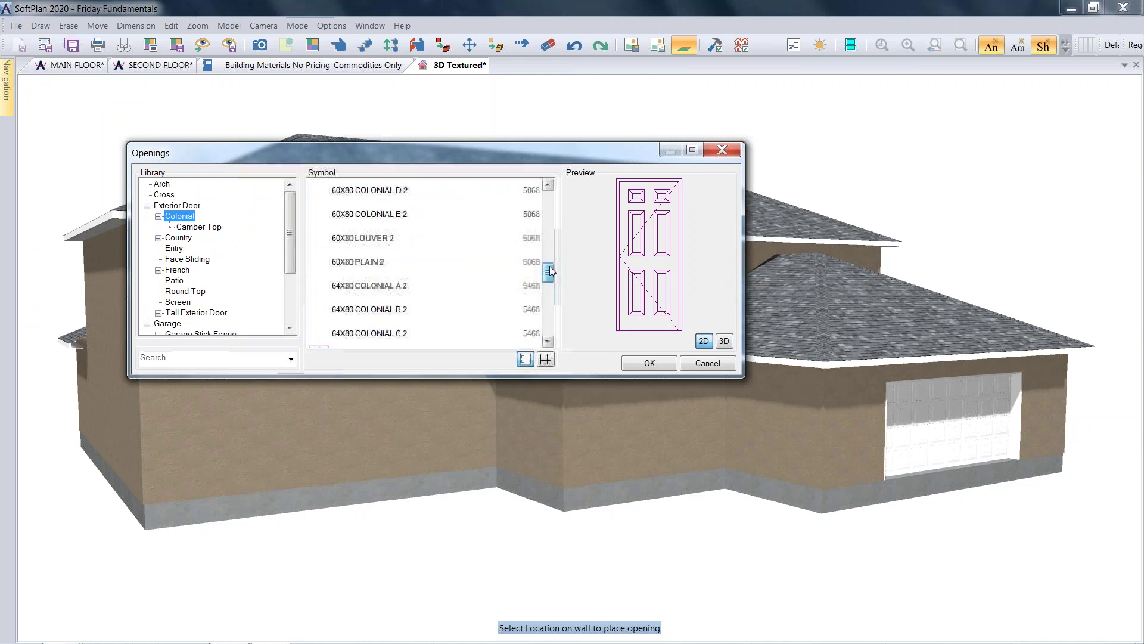
{"action": "left_click_drag", "start_coordinate": [553, 274], "coordinate": [549, 318]}
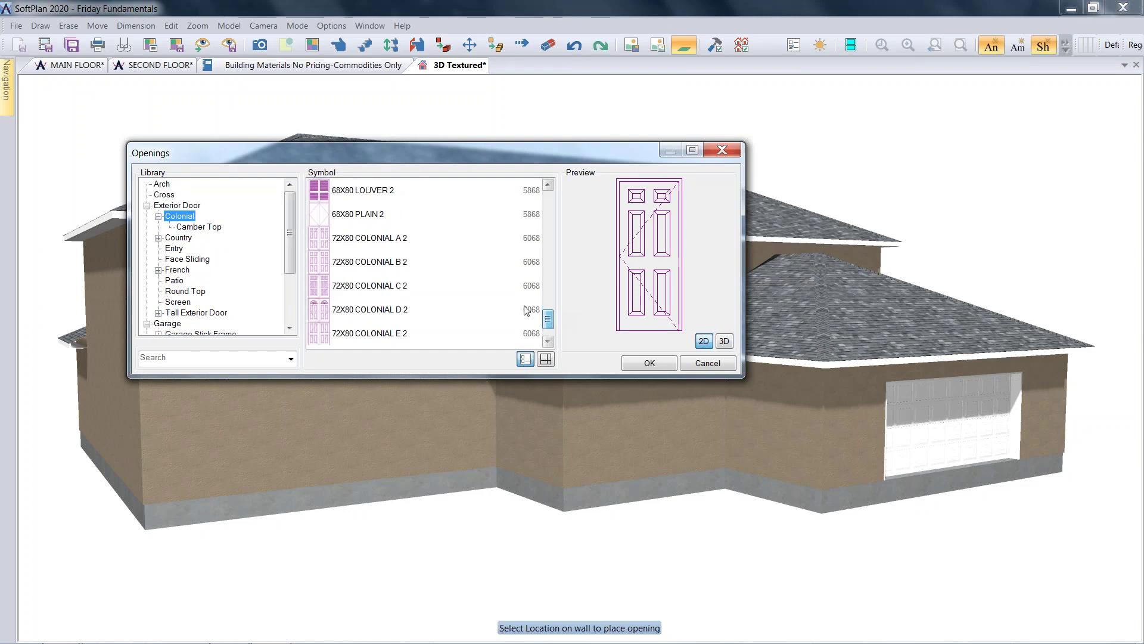
{"action": "left_click", "coordinate": [385, 288]}
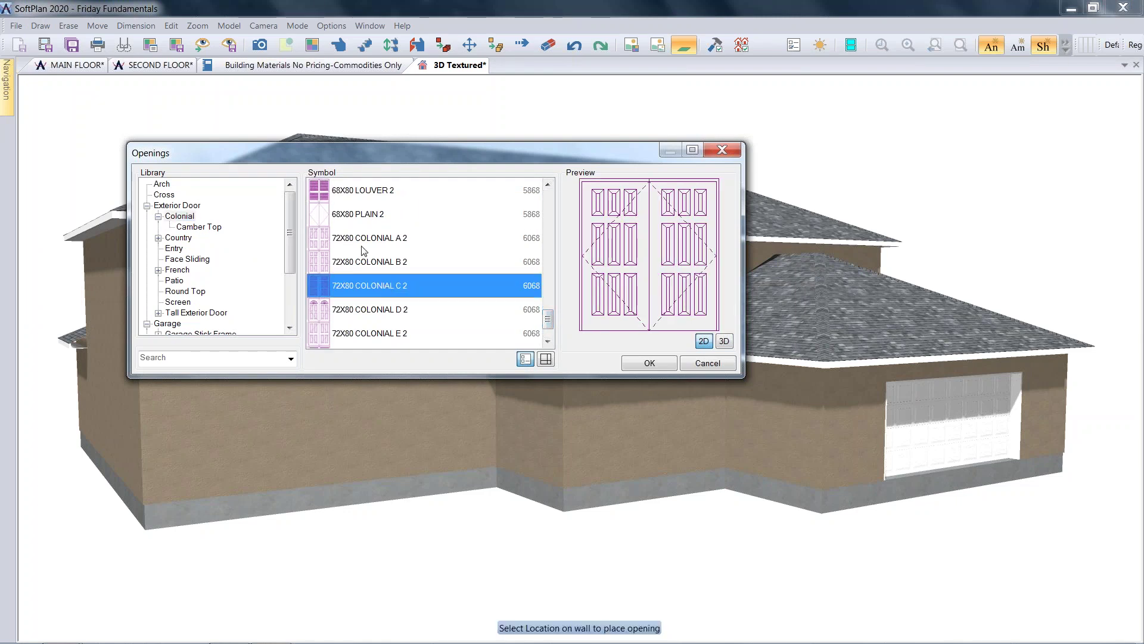
{"action": "left_click", "coordinate": [371, 246]}
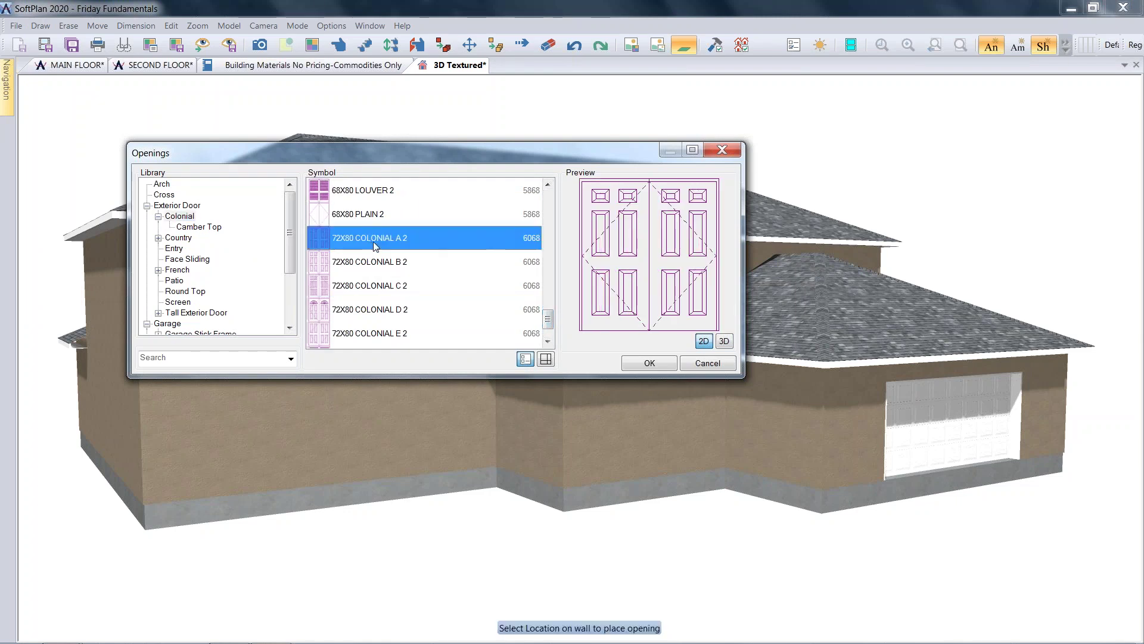
{"action": "left_click", "coordinate": [656, 364]}
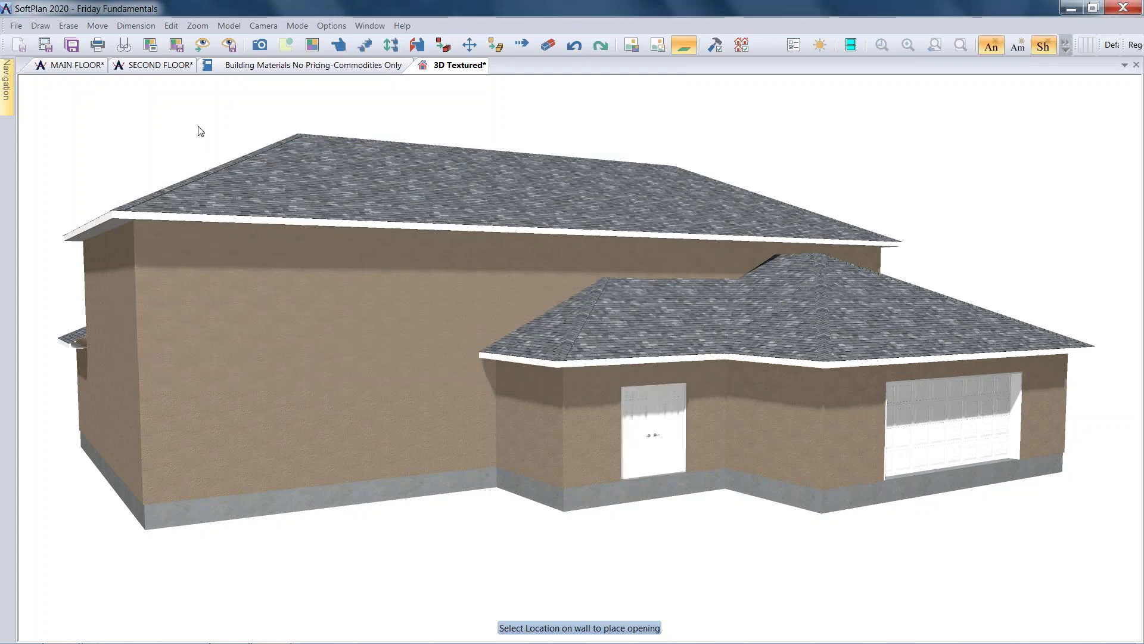
Step: Start a new opening and browse the Single Hung-Florida masonry windows to the Better Built, Masonry library
{"action": "left_click", "coordinate": [42, 26]}
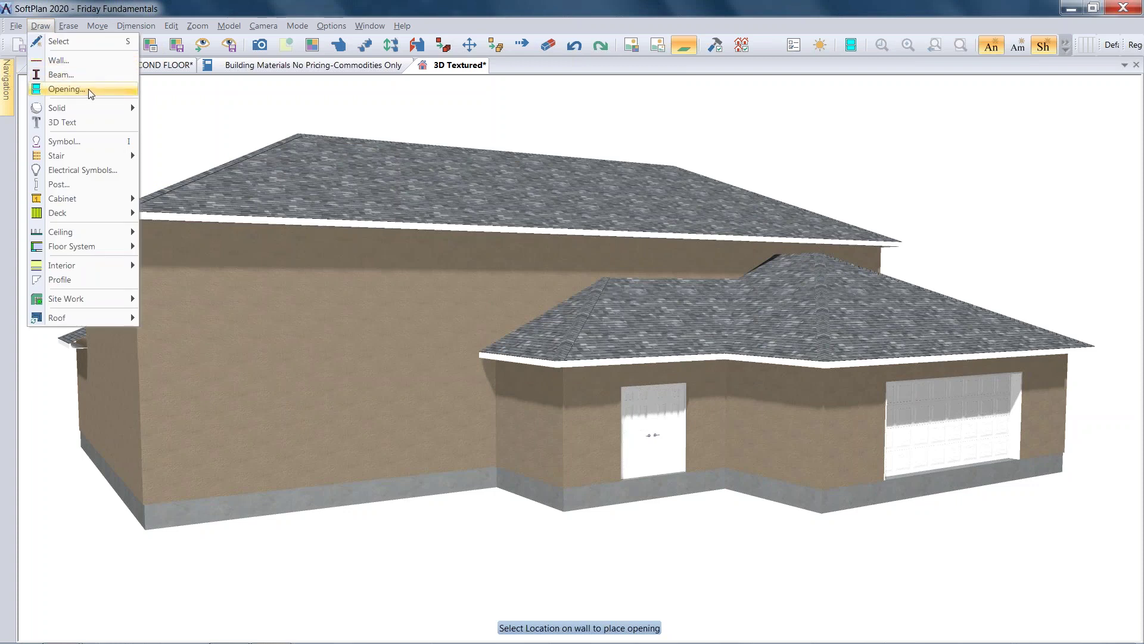
{"action": "left_click", "coordinate": [89, 91]}
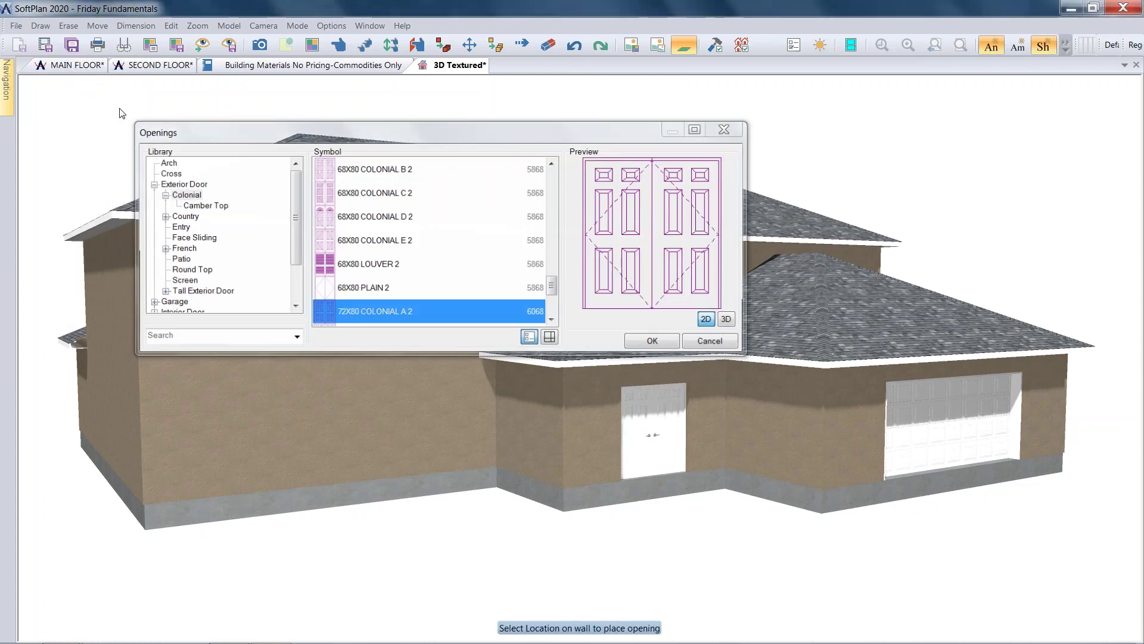
{"action": "left_click_drag", "start_coordinate": [300, 232], "coordinate": [297, 281]}
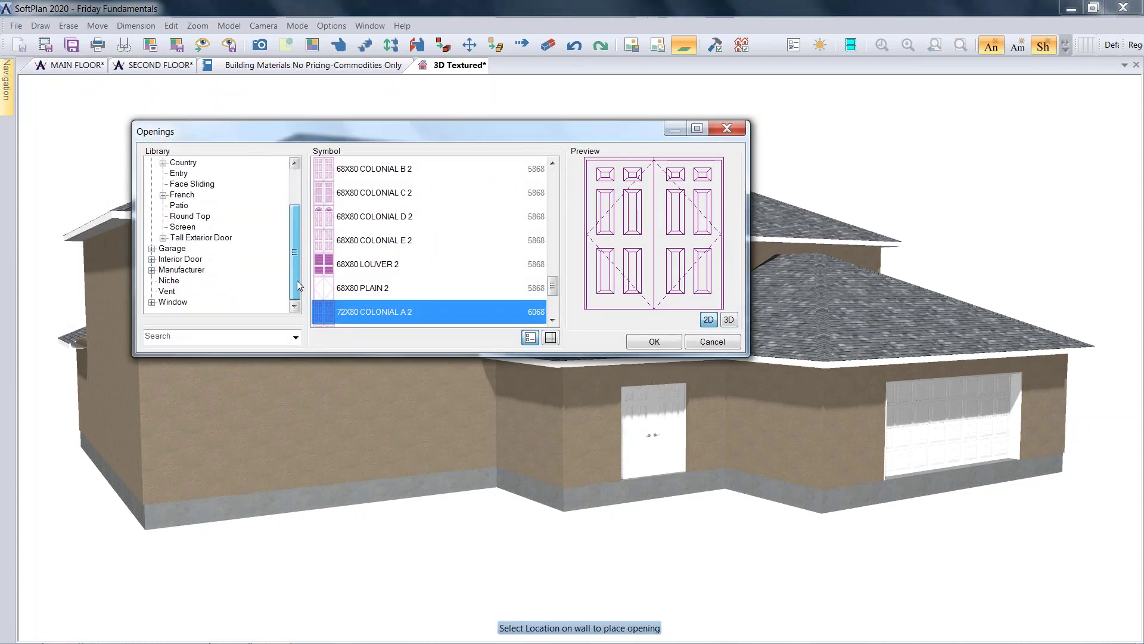
{"action": "left_click", "coordinate": [152, 302]}
{"action": "left_click", "coordinate": [217, 302]}
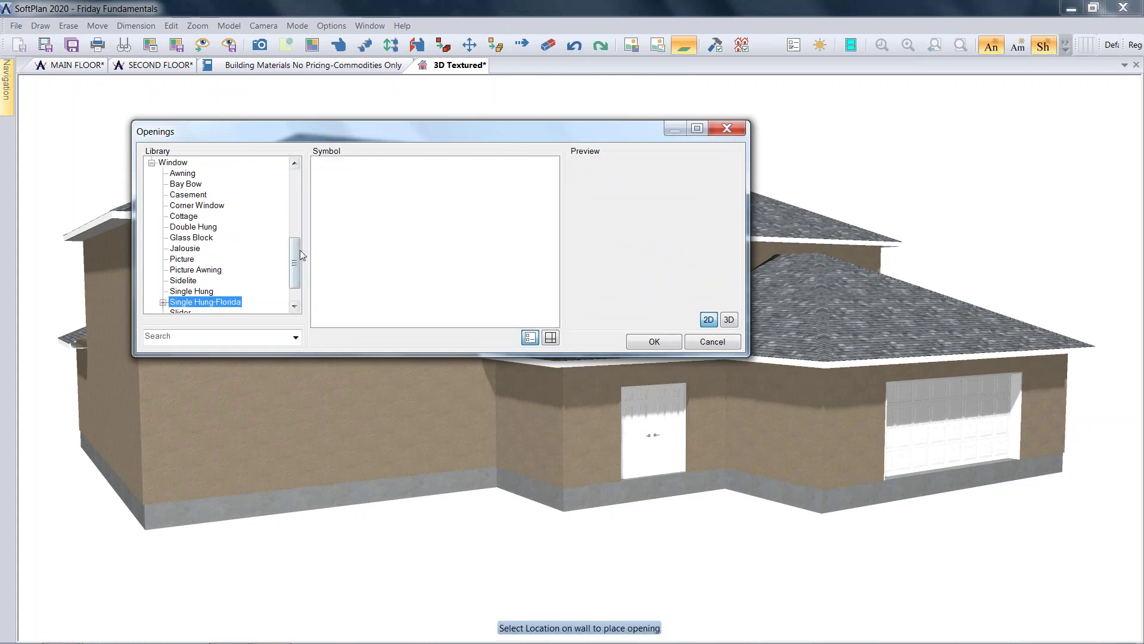
{"action": "left_click_drag", "start_coordinate": [299, 250], "coordinate": [297, 268]}
{"action": "left_click", "coordinate": [163, 270]}
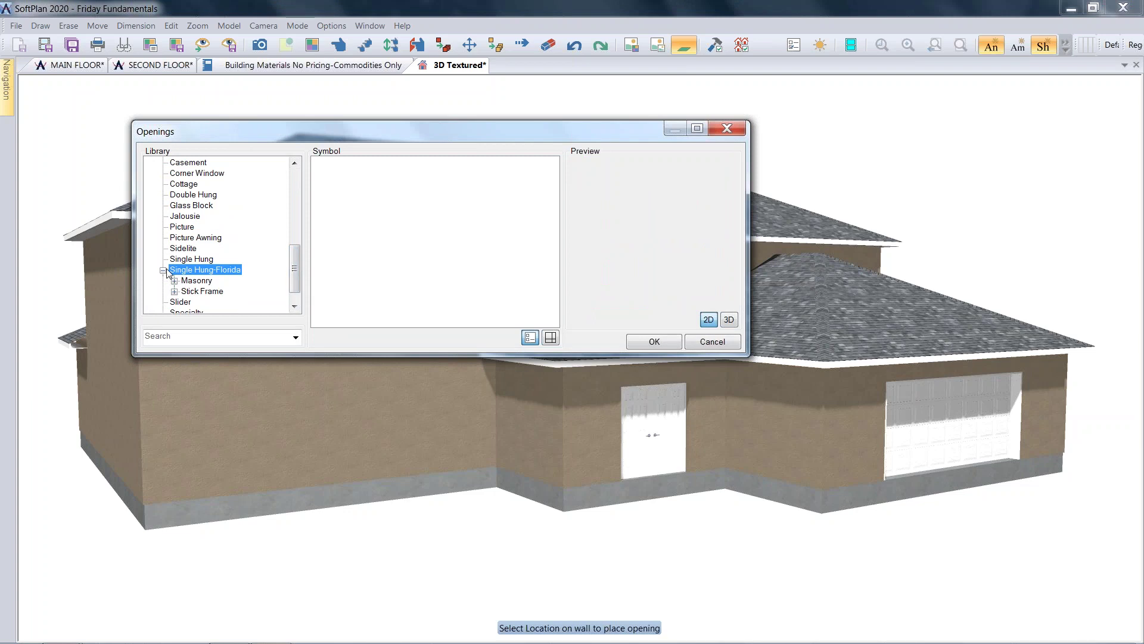
{"action": "left_click", "coordinate": [175, 280]}
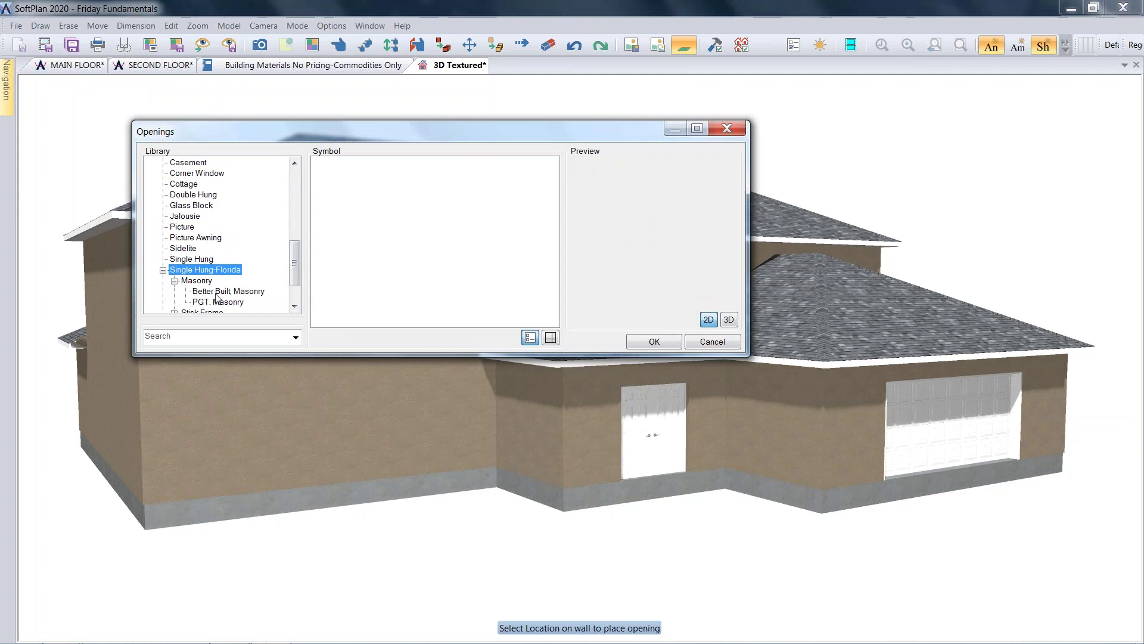
{"action": "left_click_drag", "start_coordinate": [294, 262], "coordinate": [294, 277]}
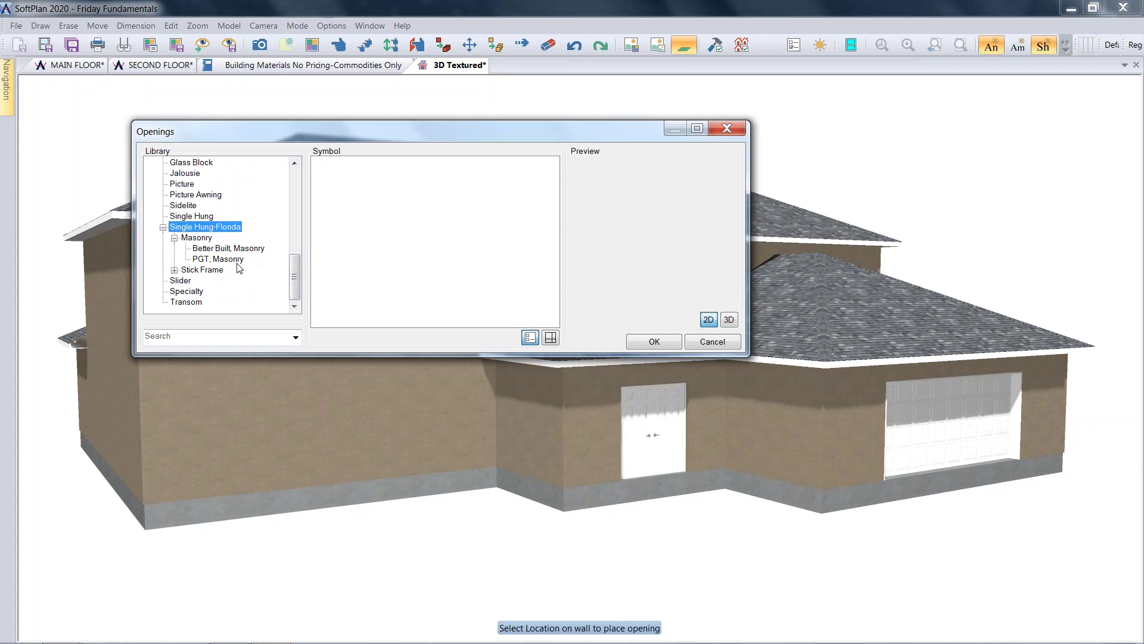
{"action": "left_click", "coordinate": [211, 260]}
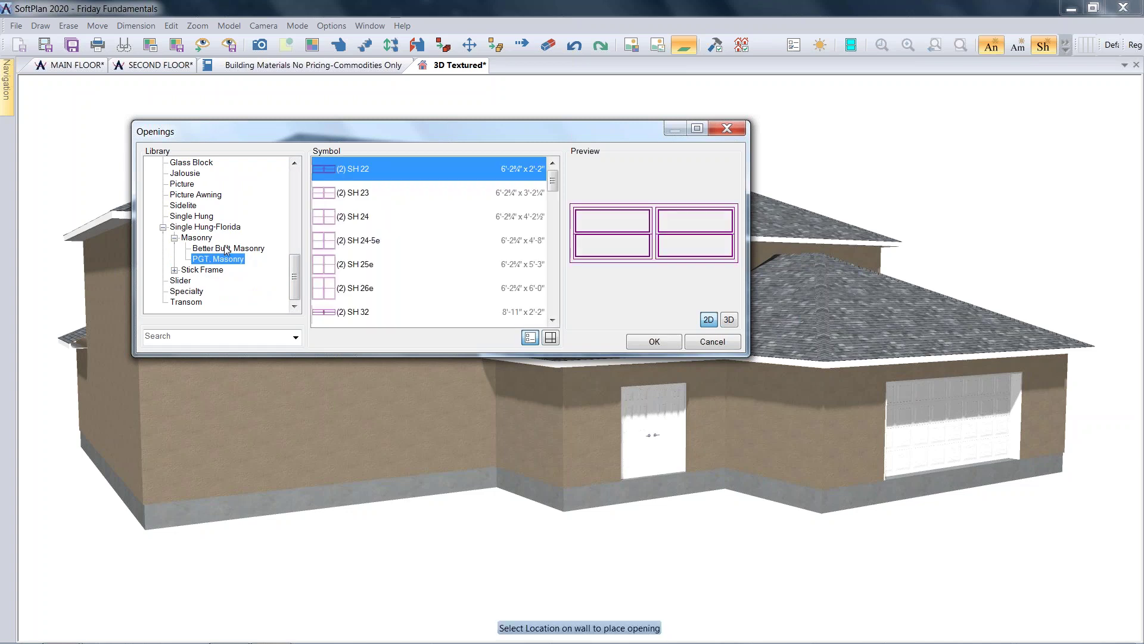
{"action": "left_click", "coordinate": [225, 248]}
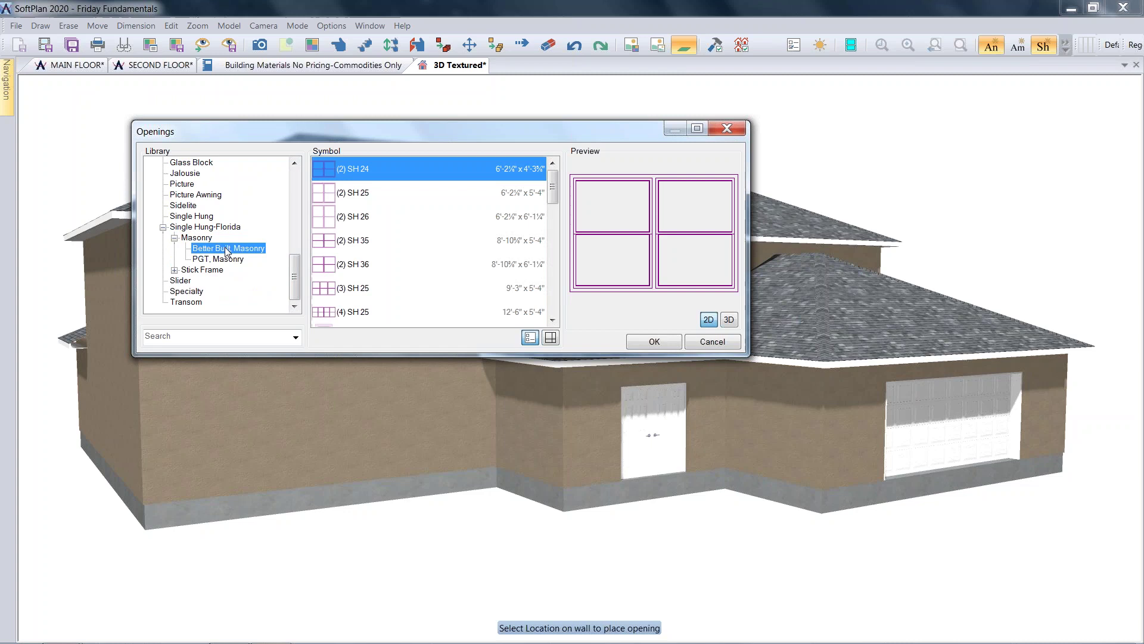
Step: Place (2) SH 25 windows on the main floor, two on the long front wall and one on the adjoining side wall
{"action": "left_click", "coordinate": [368, 192]}
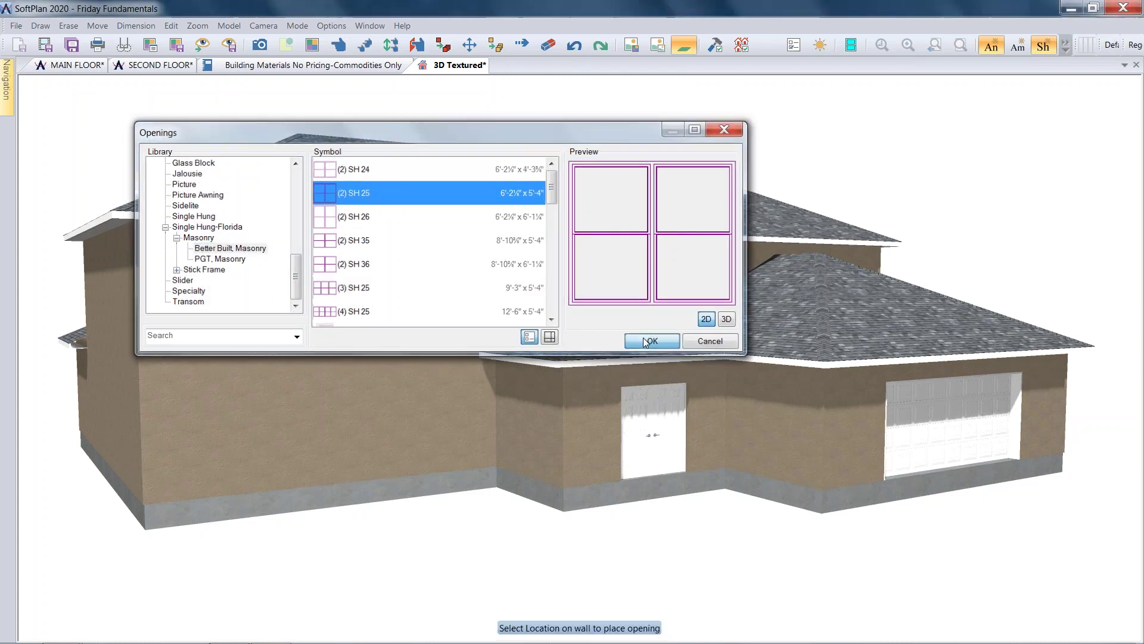
{"action": "left_click", "coordinate": [644, 341]}
{"action": "left_click", "coordinate": [422, 415]}
{"action": "left_click", "coordinate": [268, 413]}
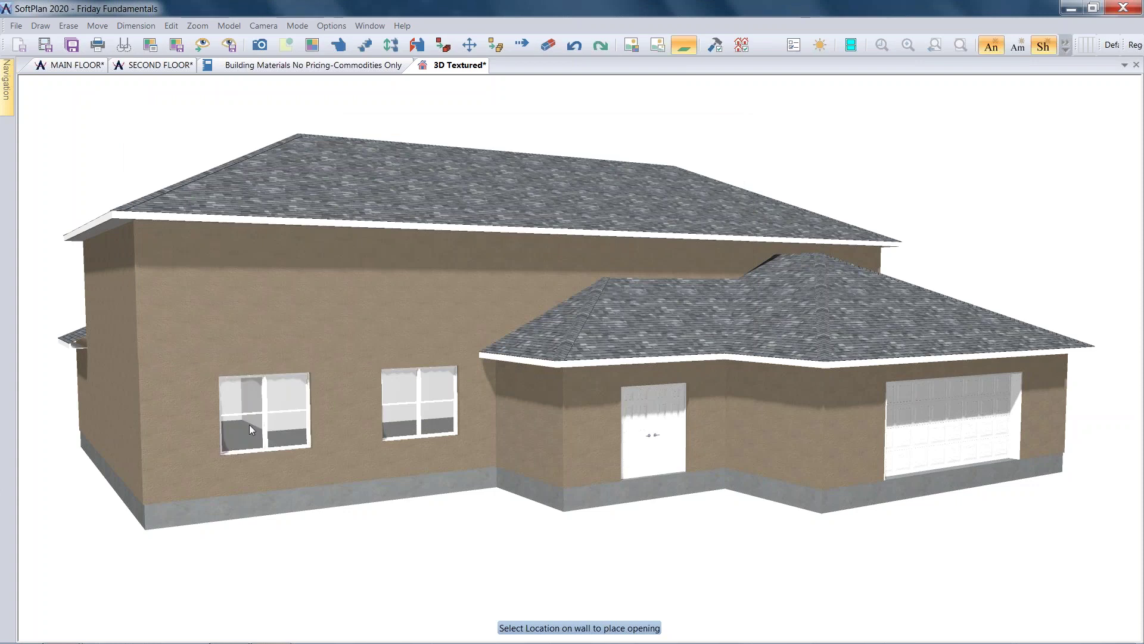
{"action": "left_click", "coordinate": [114, 428]}
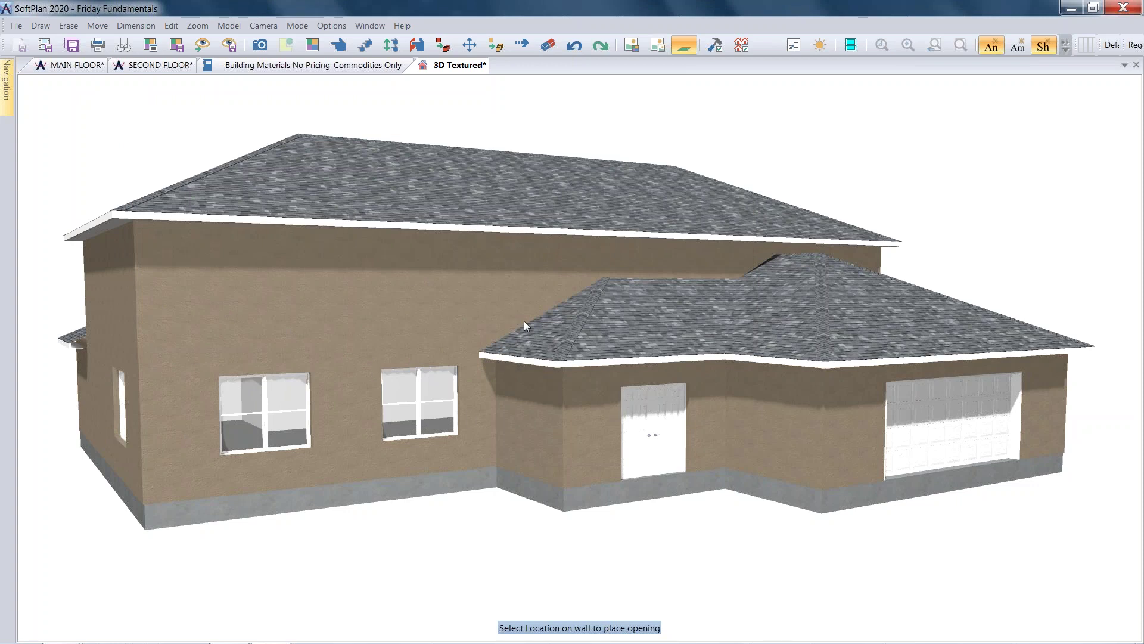
Step: Set the bottom-of-wall to top-of-opening offset to 6' 8" for the front window nearest the double door
{"action": "left_click", "coordinate": [171, 26]}
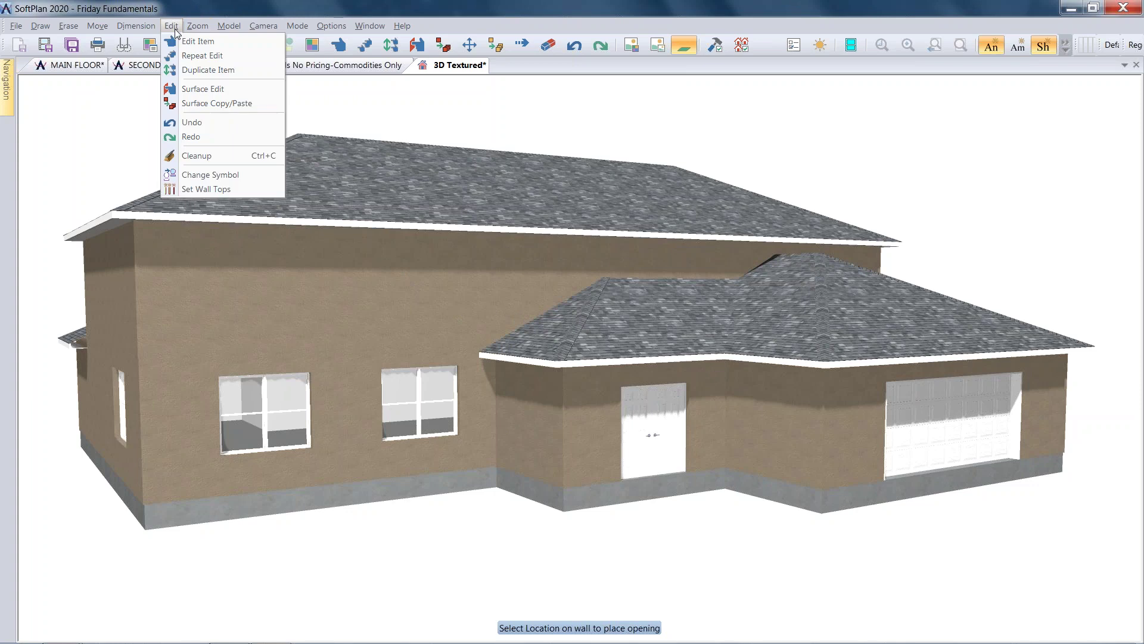
{"action": "left_click", "coordinate": [186, 41]}
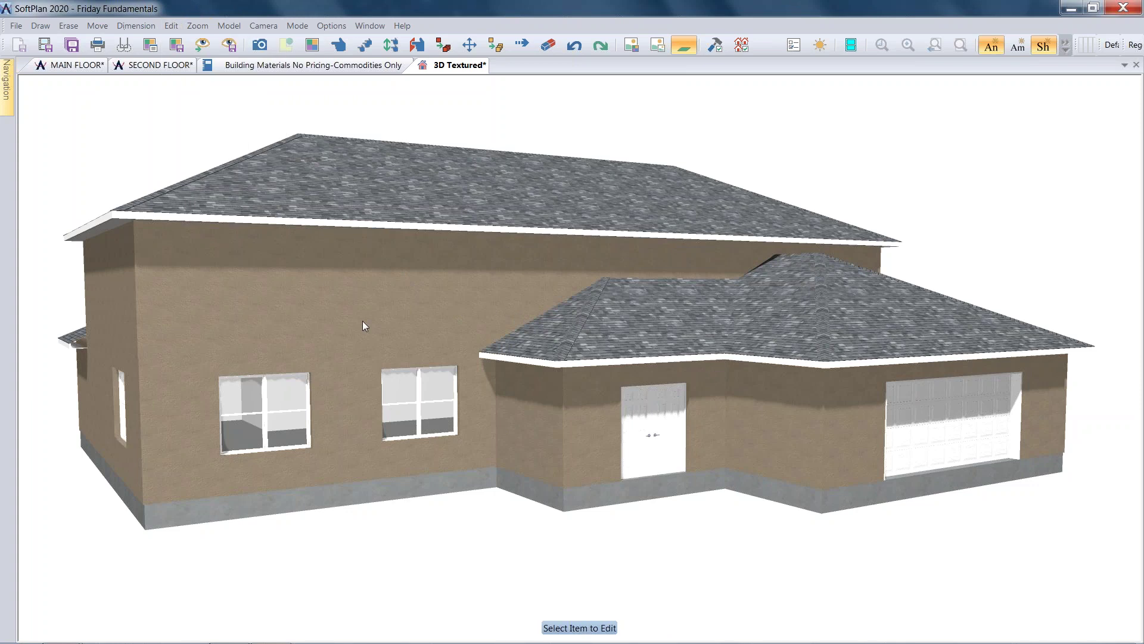
{"action": "left_click", "coordinate": [421, 405]}
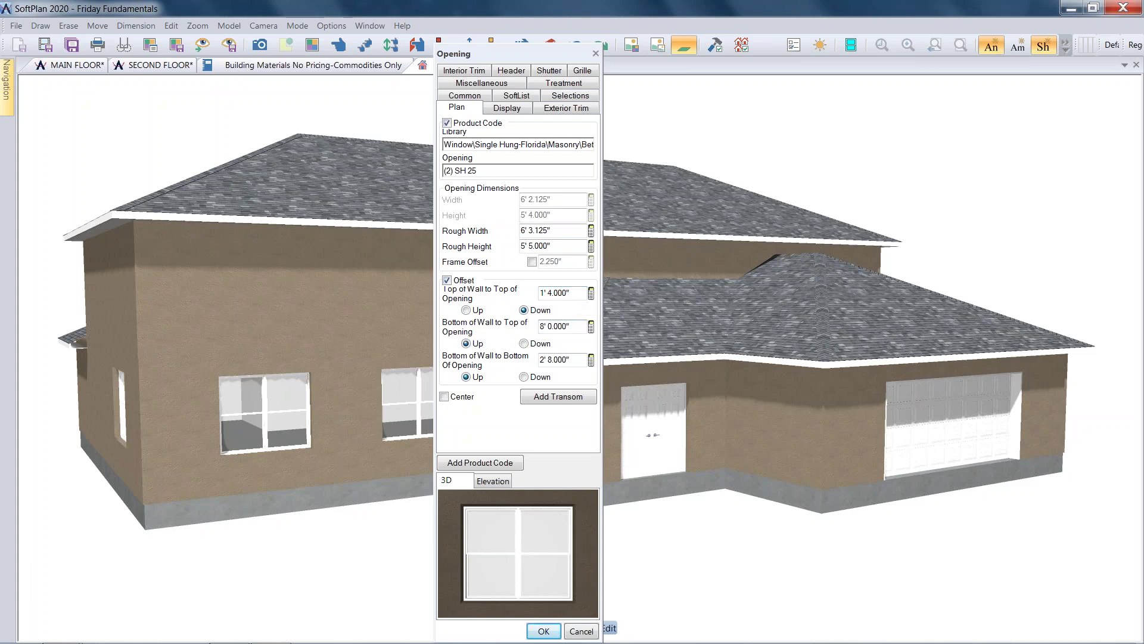
{"action": "double_click", "coordinate": [574, 325]}
{"action": "type", "text": "6' 8"}
{"action": "key", "text": "Tab"}
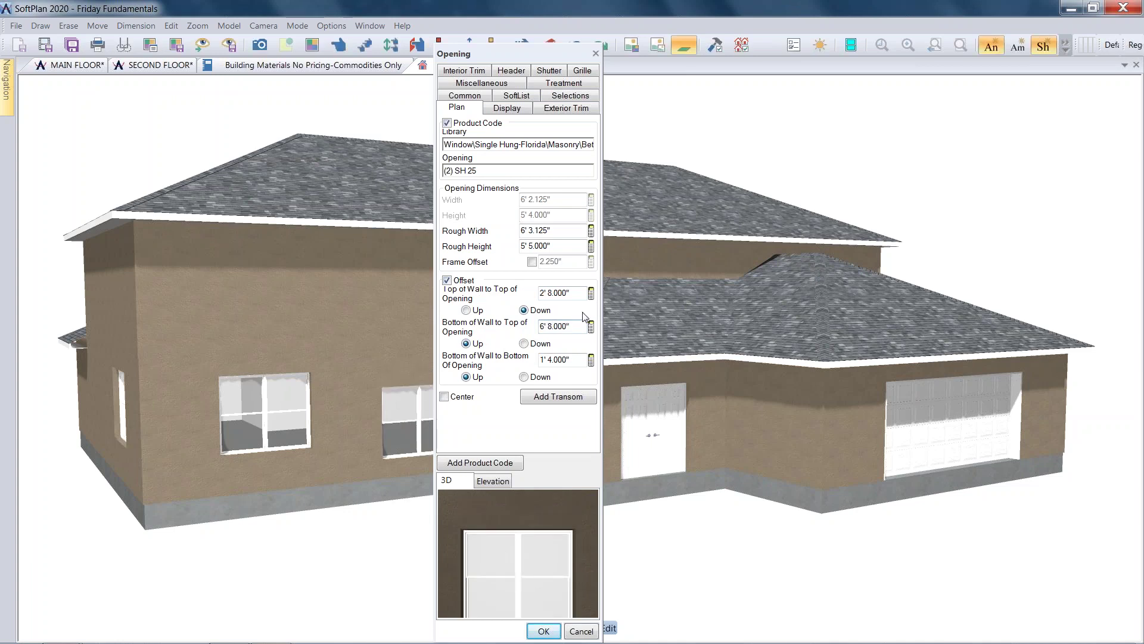
{"action": "left_click", "coordinate": [545, 630]}
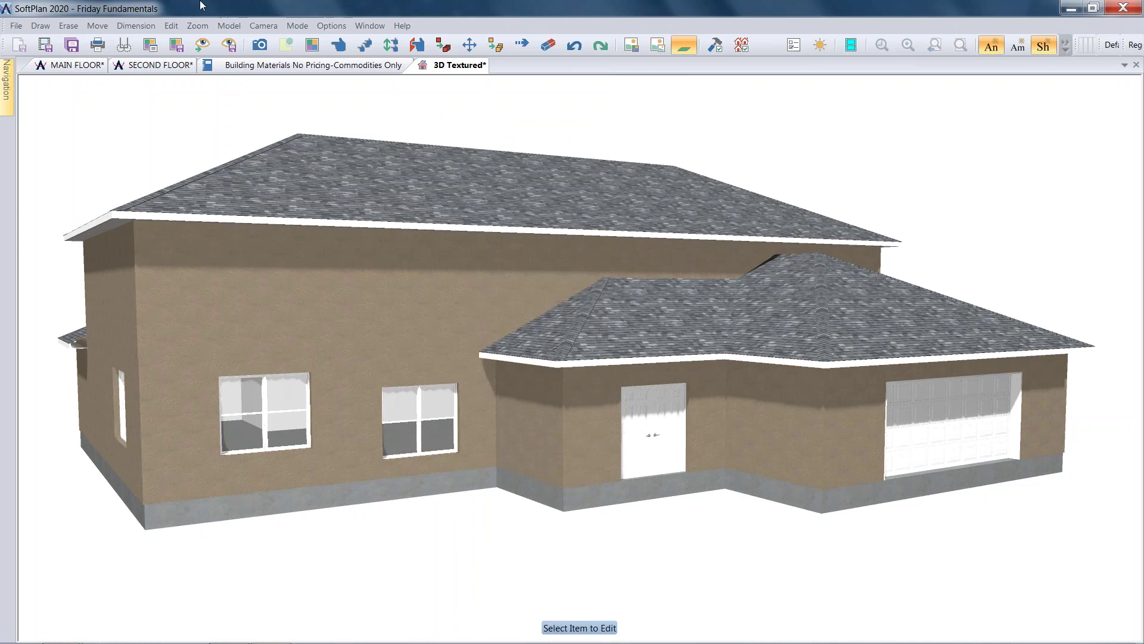
Step: Repeat the offset edit on the other front window and the side wall window
{"action": "left_click", "coordinate": [171, 26]}
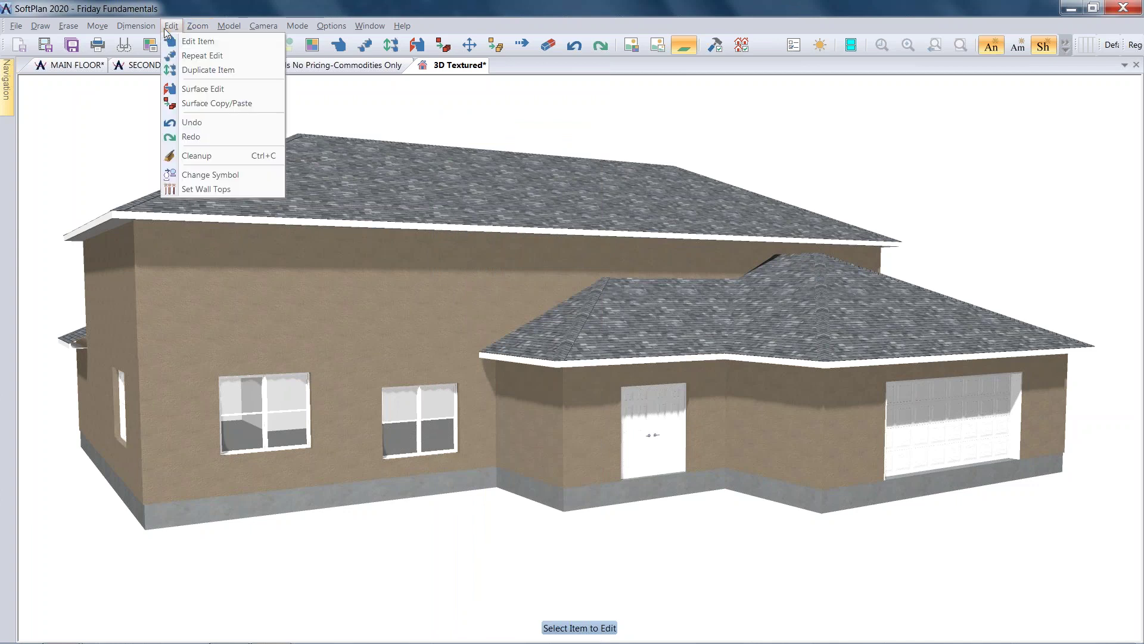
{"action": "left_click", "coordinate": [197, 55]}
{"action": "left_click", "coordinate": [275, 406]}
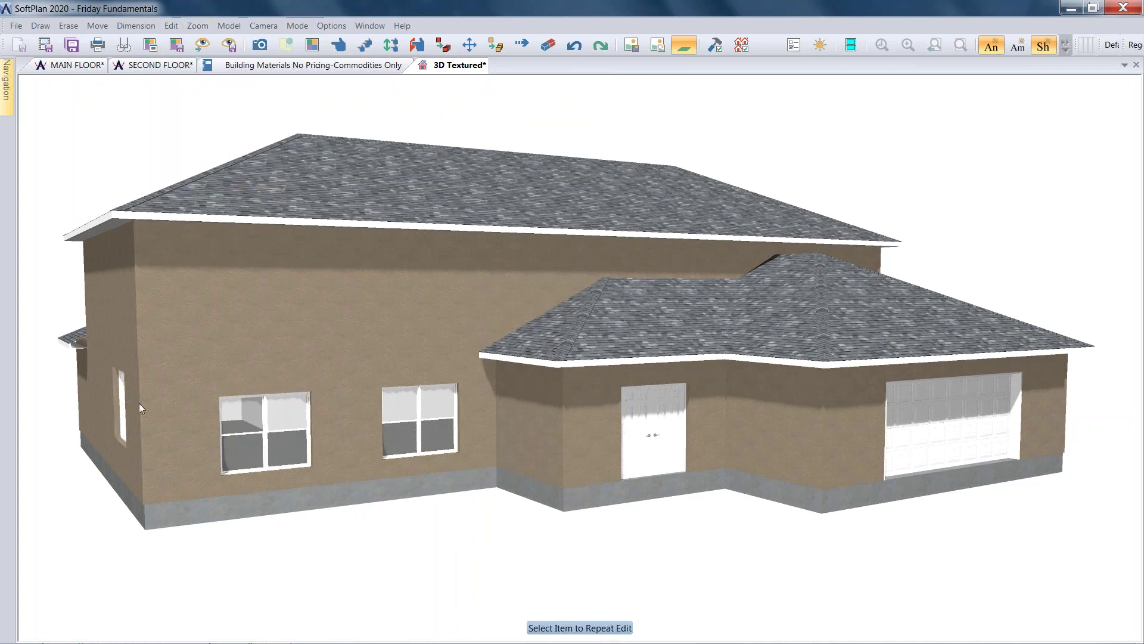
{"action": "left_click", "coordinate": [116, 406]}
Step: Start a new opening using the SH 3050 window from the Single Hung-Florida, Stick Frame, Better Built, Frame library
{"action": "left_click", "coordinate": [40, 25]}
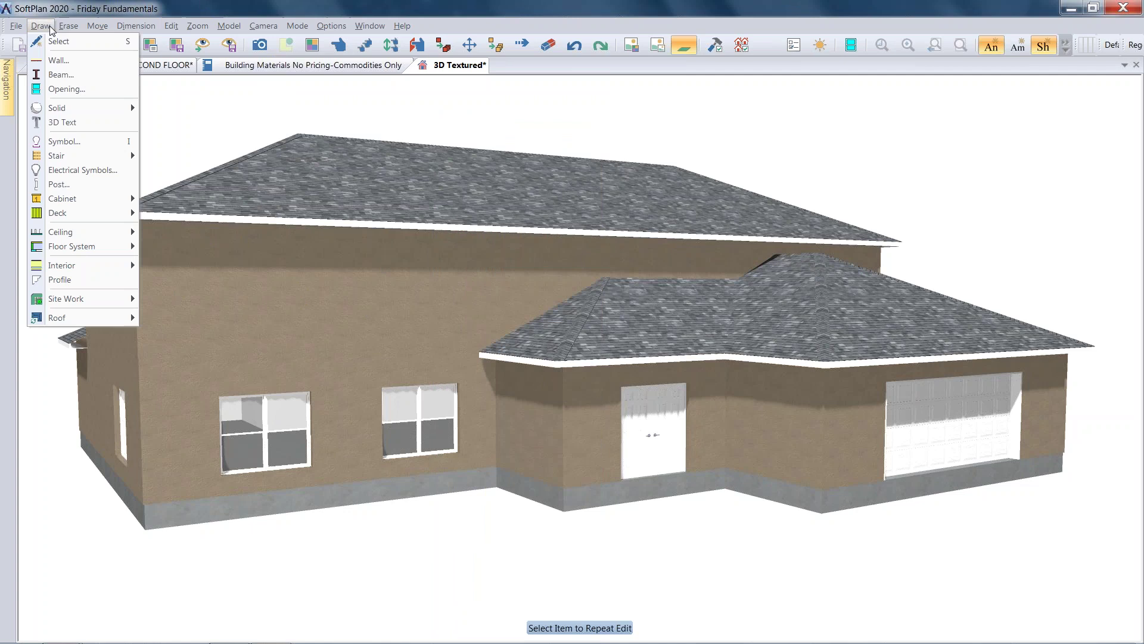
{"action": "left_click", "coordinate": [86, 89]}
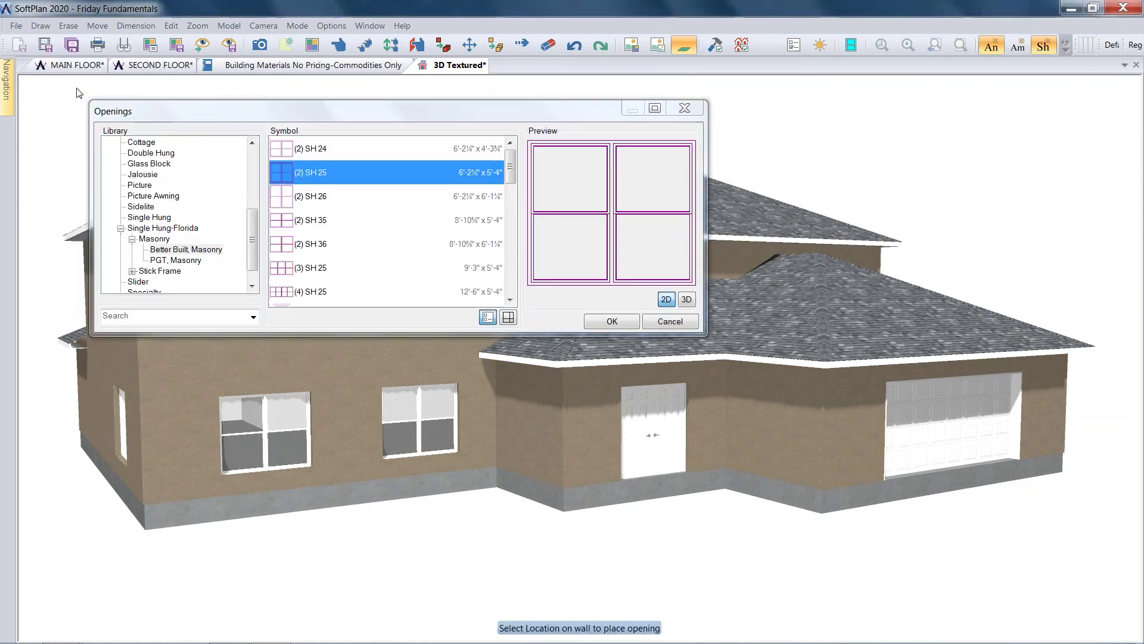
{"action": "left_click", "coordinate": [132, 271]}
{"action": "left_click", "coordinate": [191, 271]}
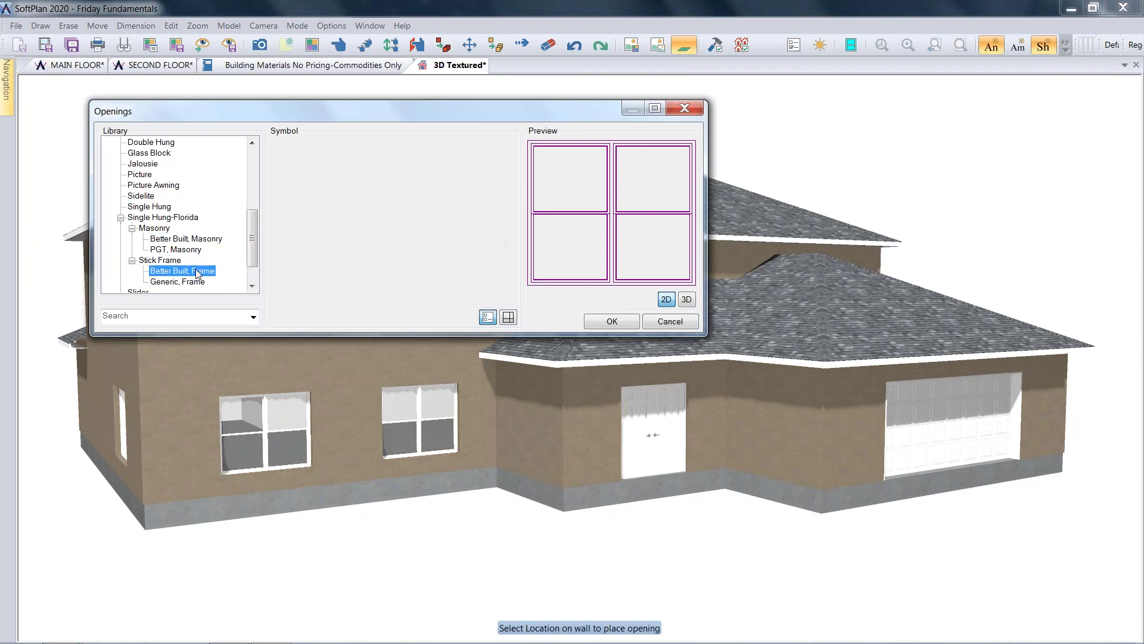
{"action": "left_click_drag", "start_coordinate": [511, 168], "coordinate": [515, 220]}
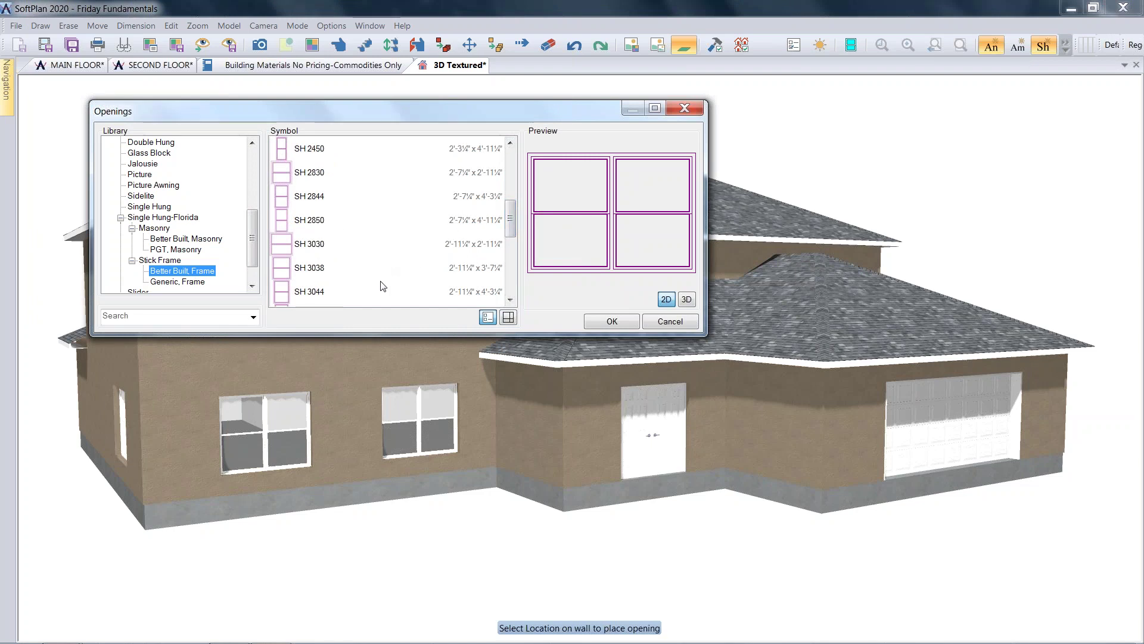
{"action": "scroll", "coordinate": [511, 220], "scroll_direction": "down", "scroll_amount": 1}
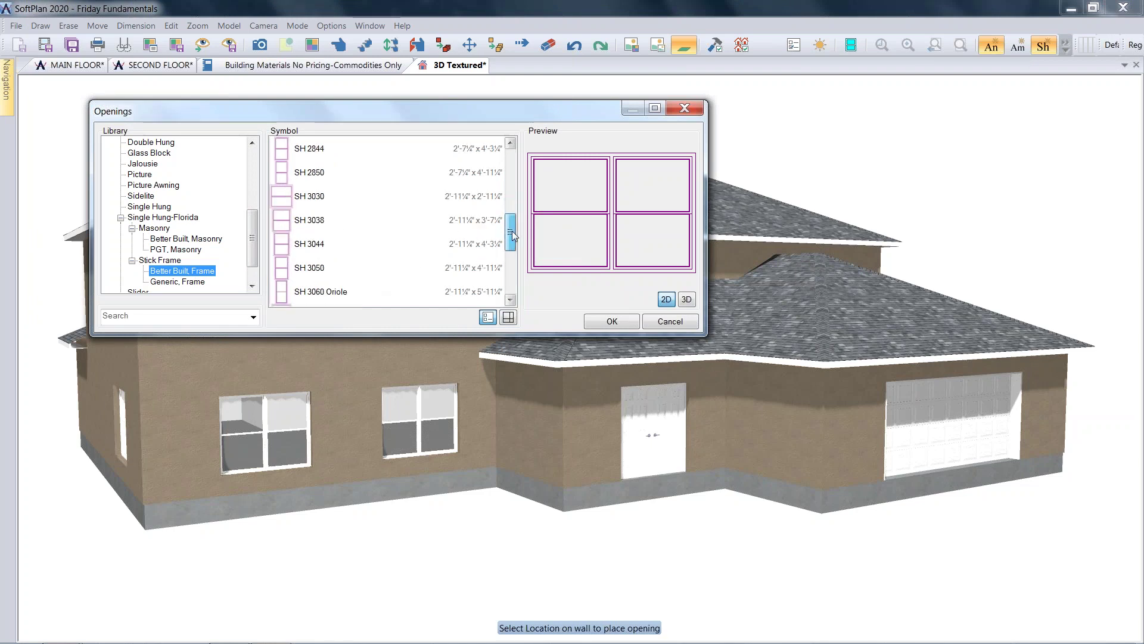
{"action": "left_click", "coordinate": [322, 269]}
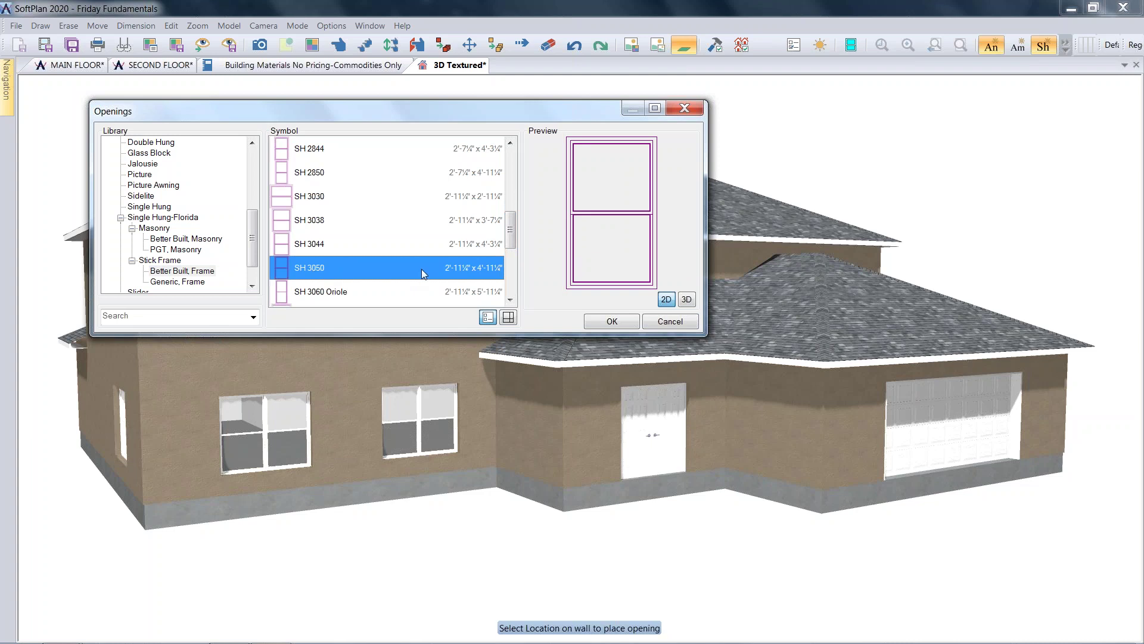
{"action": "left_click", "coordinate": [614, 320]}
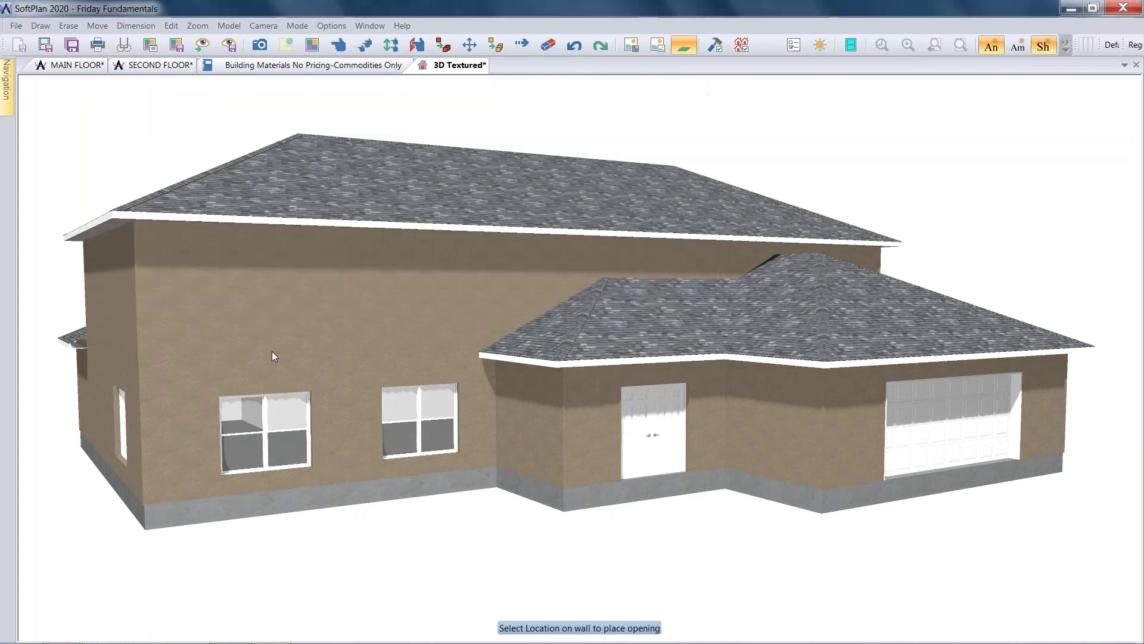
Step: Place five SH 3050 windows on the second floor, three along the long front wall and two on the adjoining side wall
{"action": "left_click", "coordinate": [260, 307]}
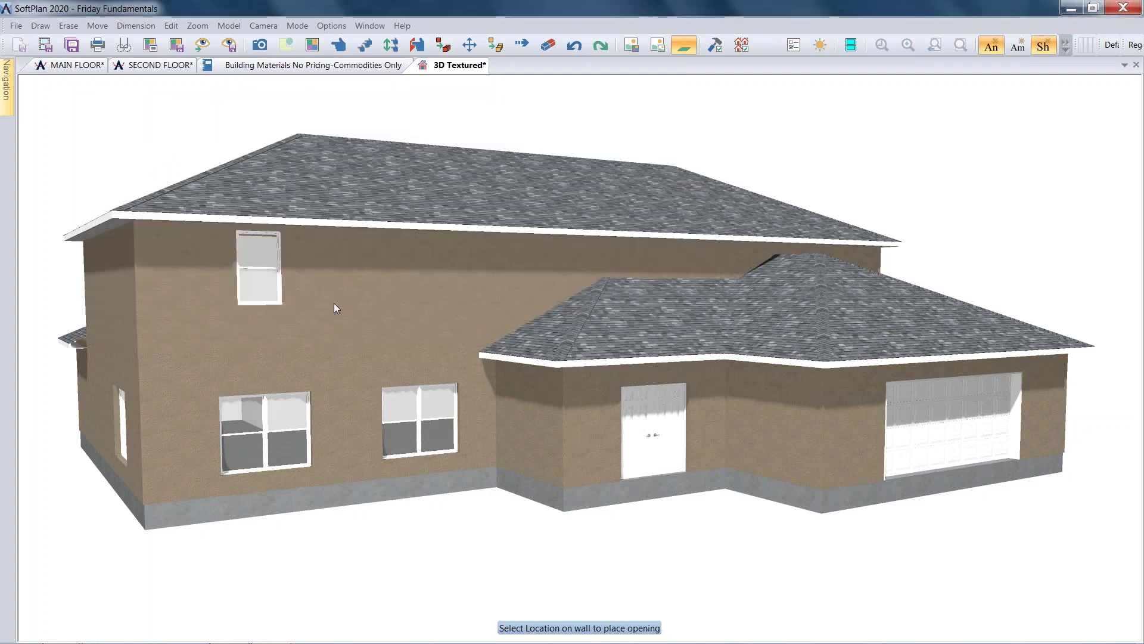
{"action": "left_click", "coordinate": [382, 276]}
{"action": "left_click", "coordinate": [497, 284]}
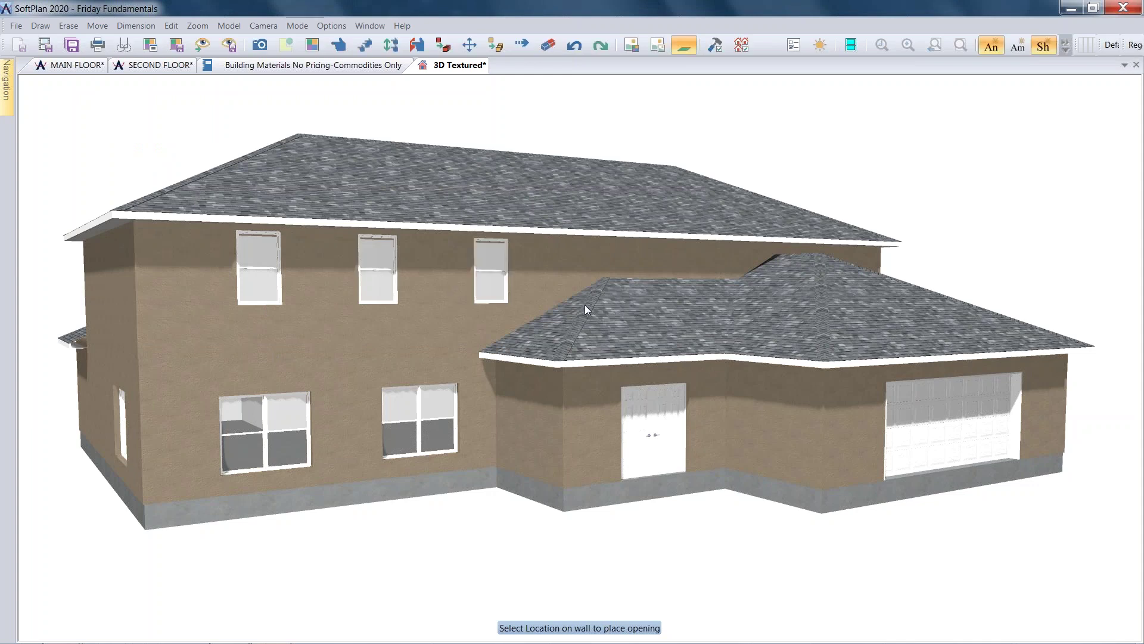
{"action": "left_click", "coordinate": [117, 283]}
{"action": "left_click", "coordinate": [97, 282]}
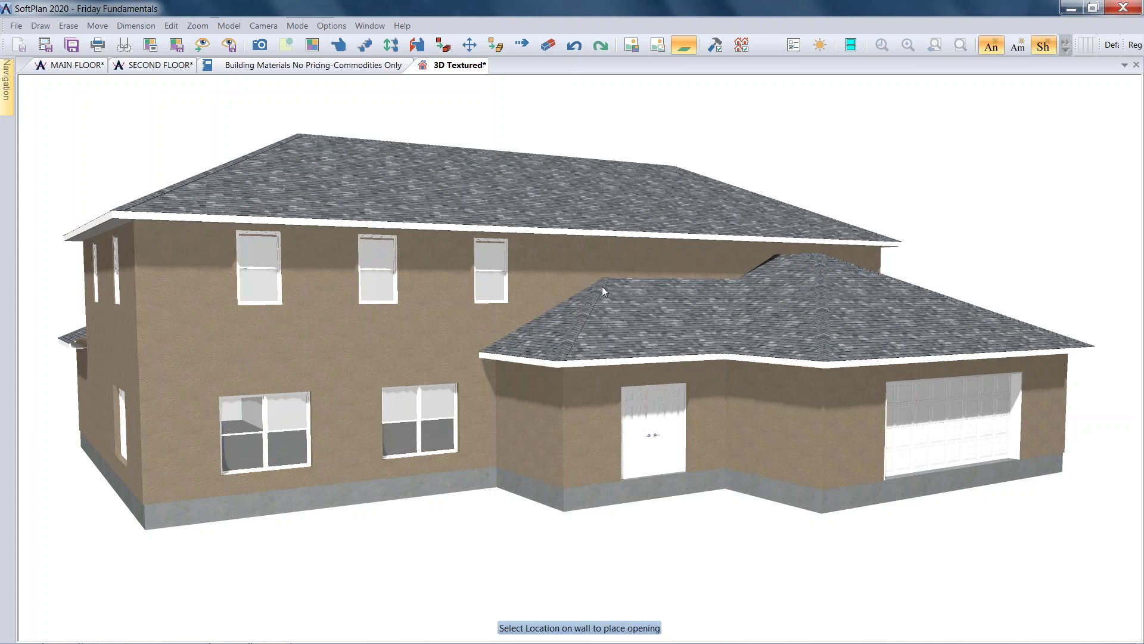
Step: On the main floor plan, reuse the side wall's (2) SH 25 window: add one to that wall, one to the 16' wall, two each to the 49'-4" and 52'-8" walls
{"action": "left_click", "coordinate": [87, 65]}
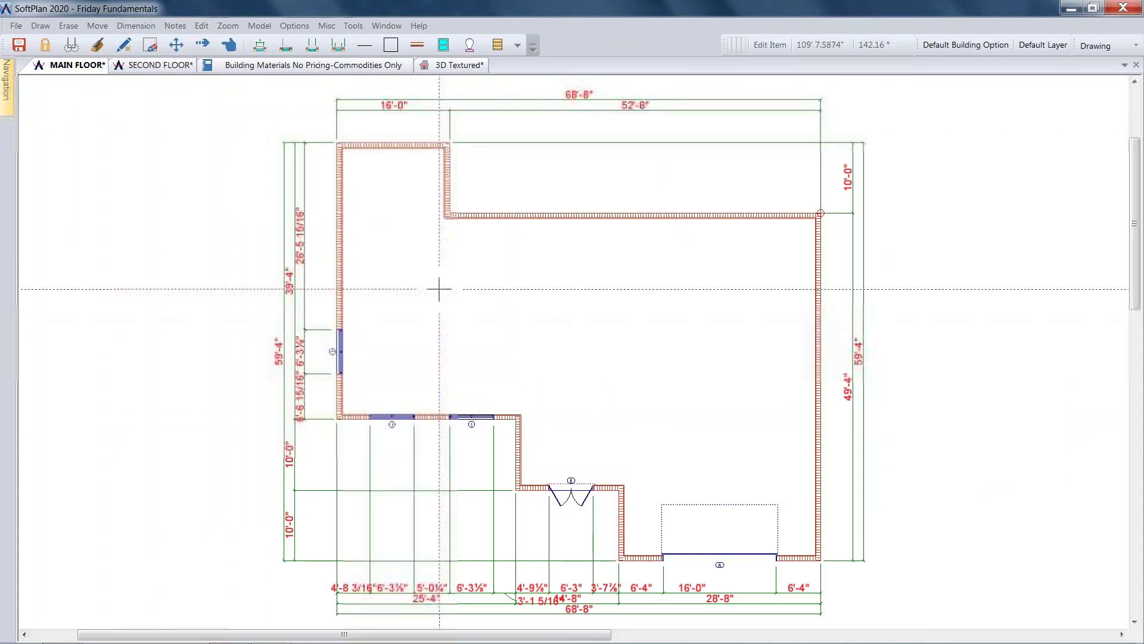
{"action": "left_click", "coordinate": [40, 26]}
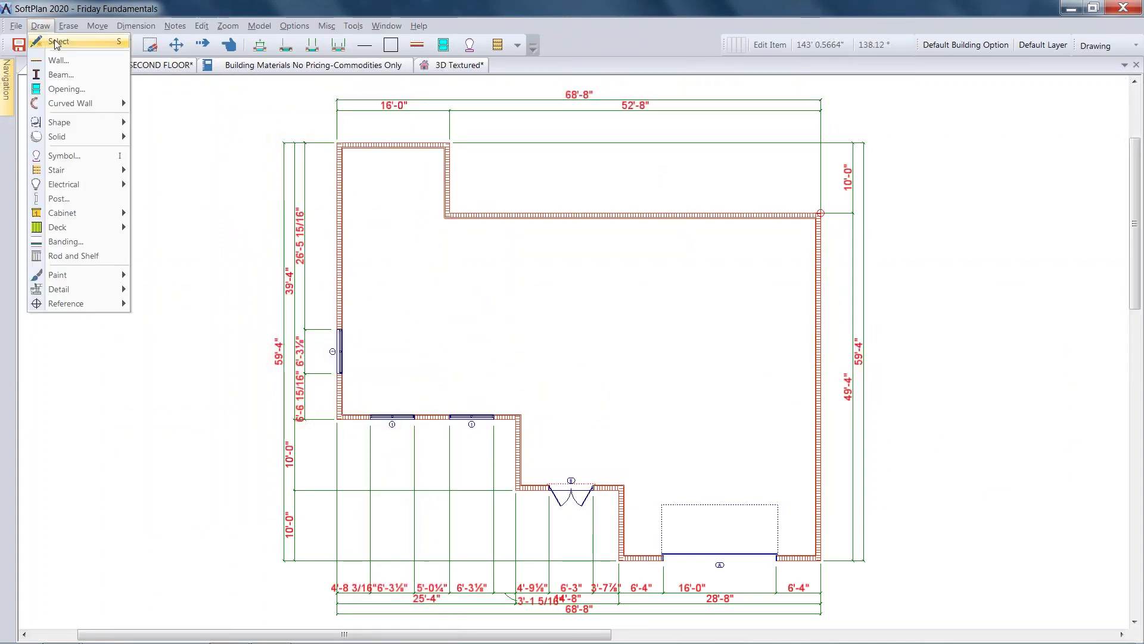
{"action": "left_click", "coordinate": [56, 43]}
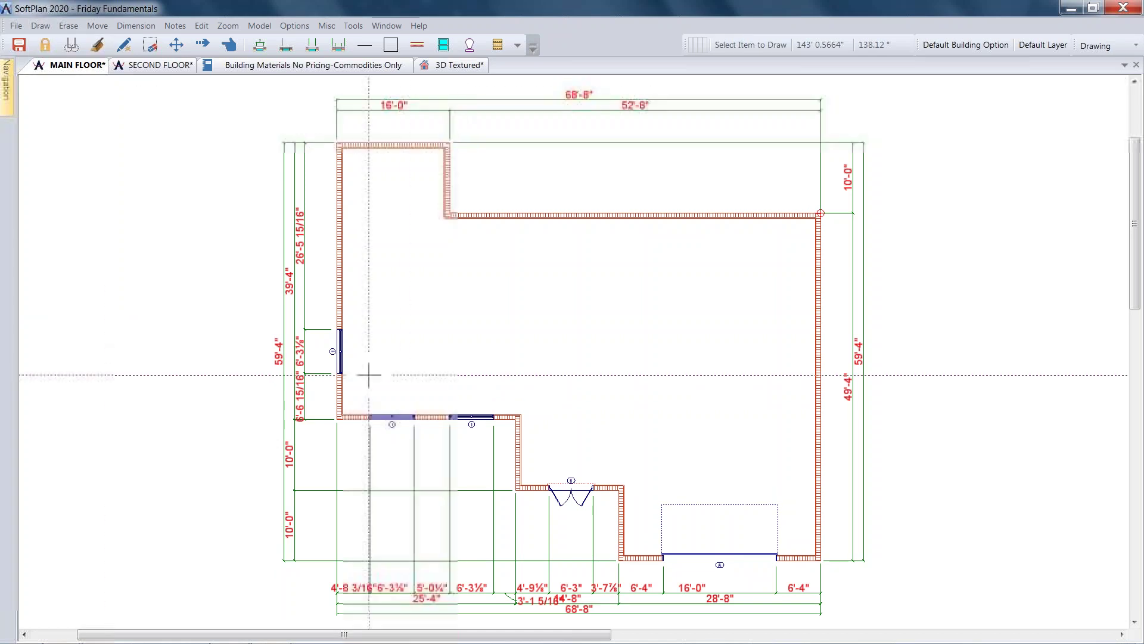
{"action": "left_click", "coordinate": [346, 356]}
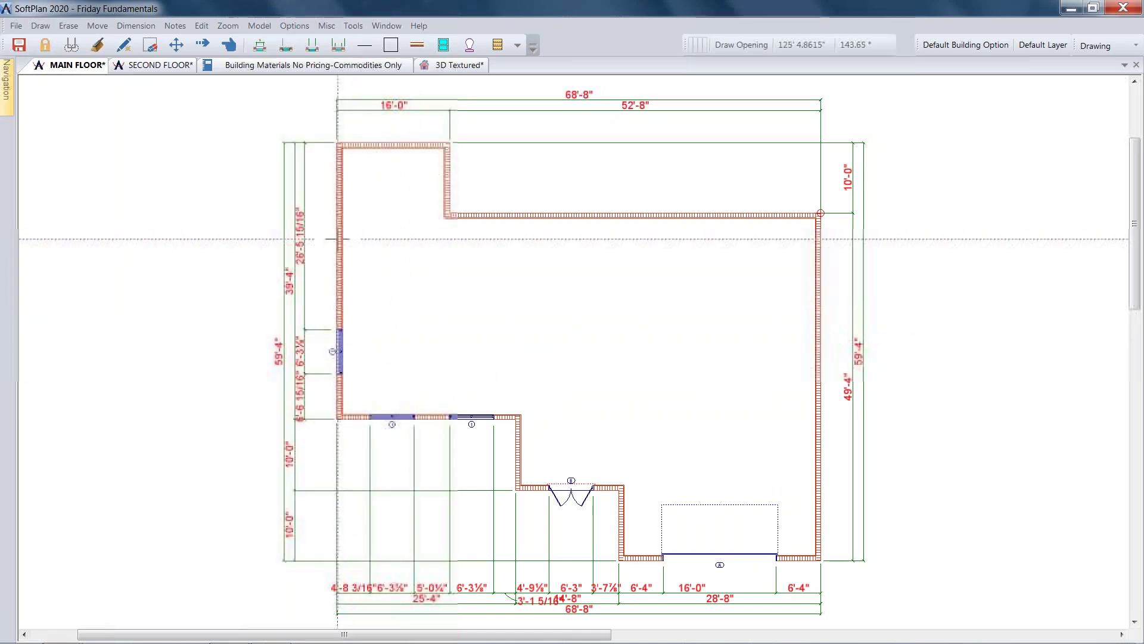
{"action": "left_click", "coordinate": [389, 144]}
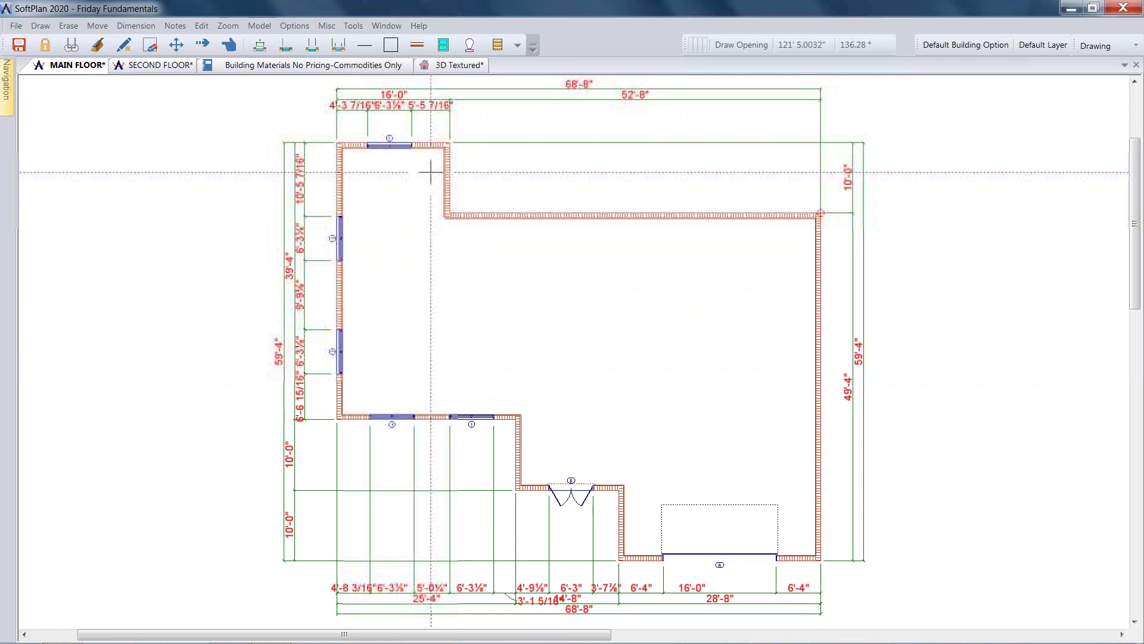
{"action": "left_click", "coordinate": [817, 274]}
{"action": "left_click", "coordinate": [817, 388]}
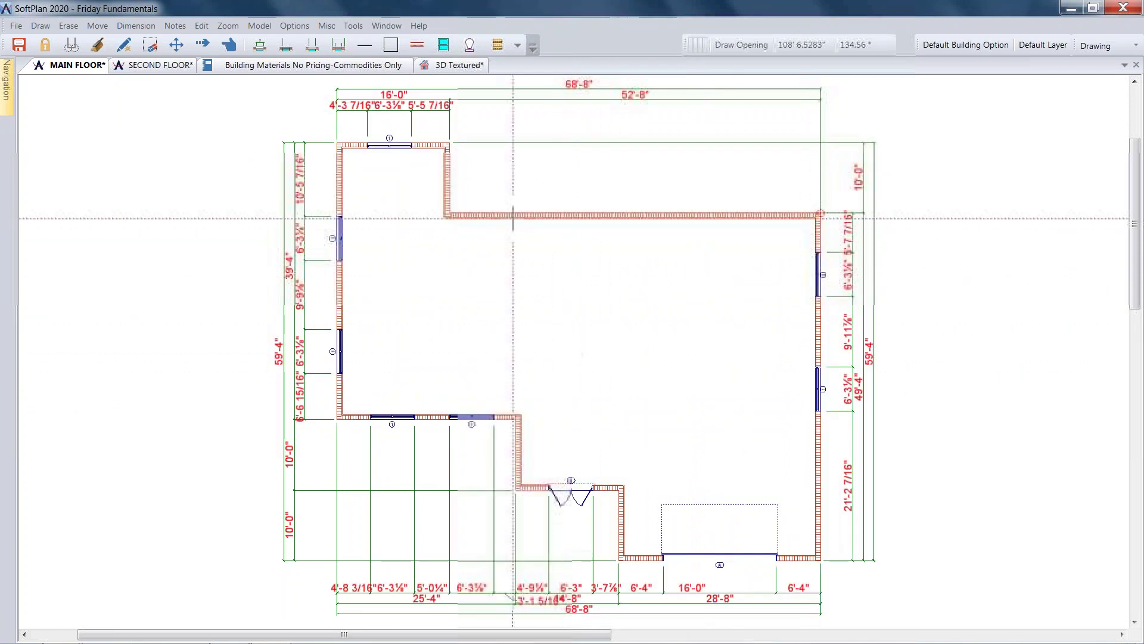
{"action": "left_click", "coordinate": [733, 216]}
{"action": "left_click", "coordinate": [502, 216]}
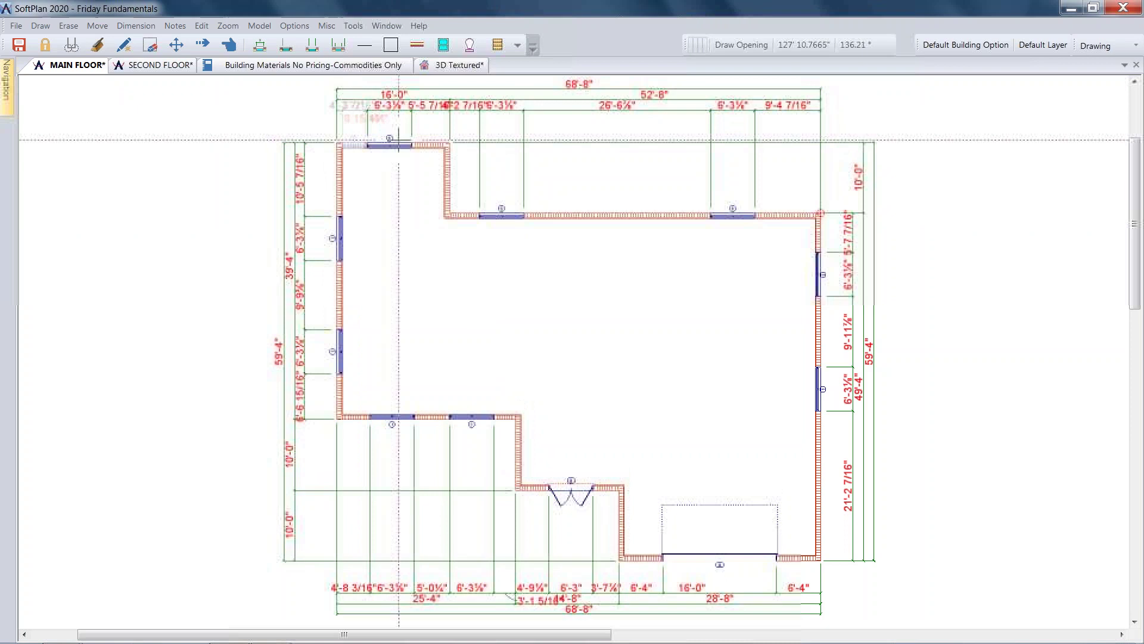
Step: Set the distance from the outer house corner to the window on the 16'-0" wall to 4'-8"
{"action": "scroll", "coordinate": [399, 146], "scroll_direction": "up", "scroll_amount": 2}
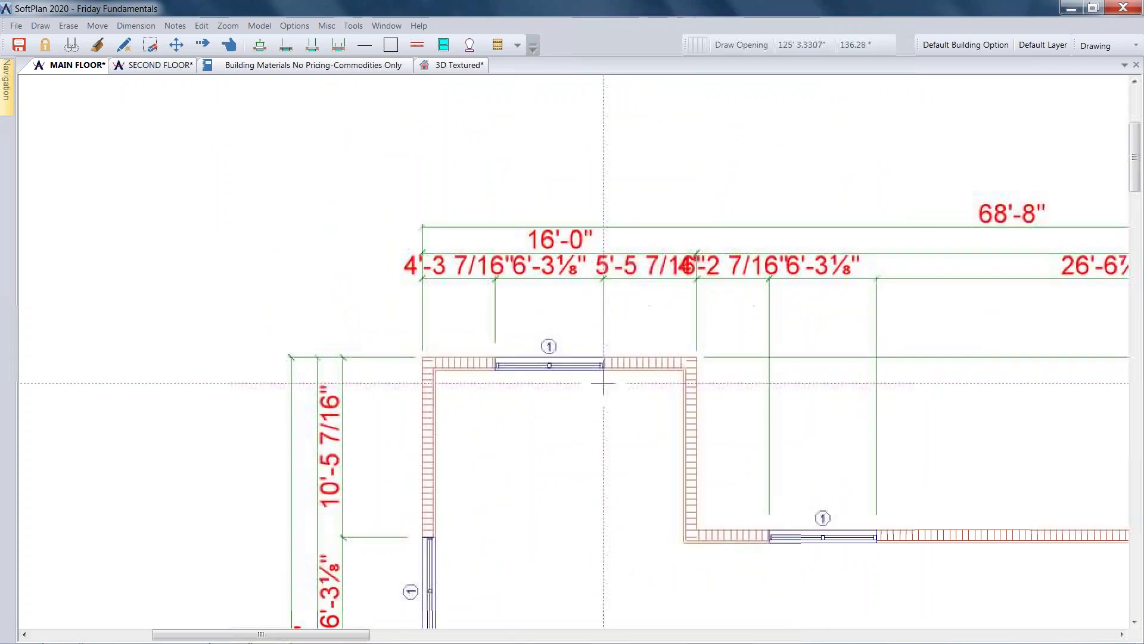
{"action": "scroll", "coordinate": [573, 350], "scroll_direction": "up", "scroll_amount": 1}
{"action": "left_click", "coordinate": [201, 25]}
{"action": "left_click", "coordinate": [229, 41]}
{"action": "left_click", "coordinate": [358, 285]}
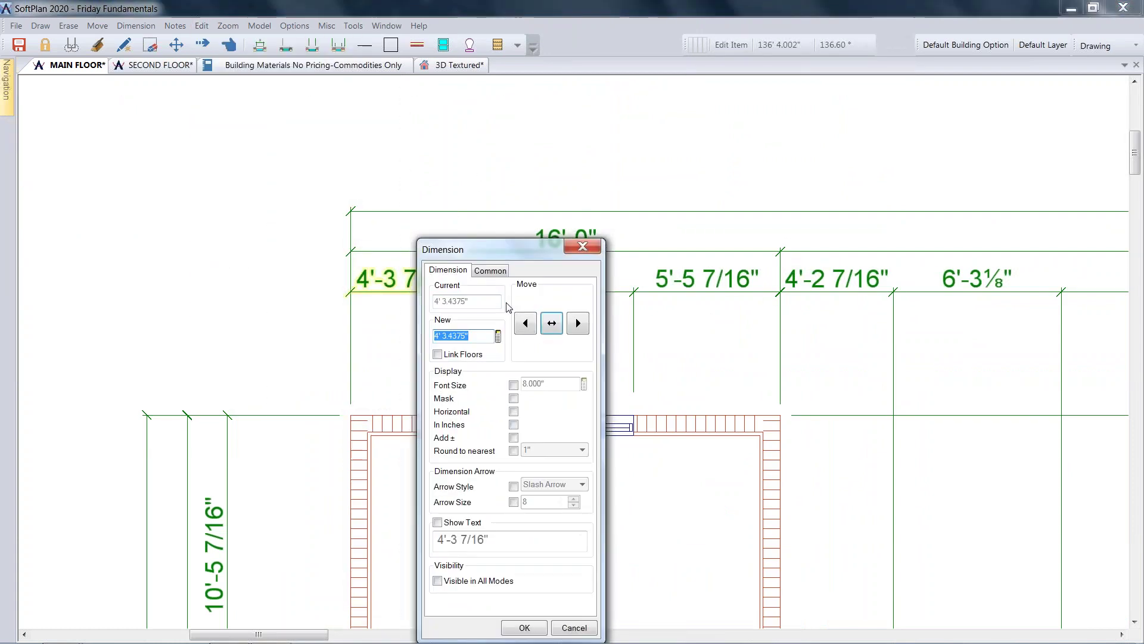
{"action": "type", "text": "4'8"}
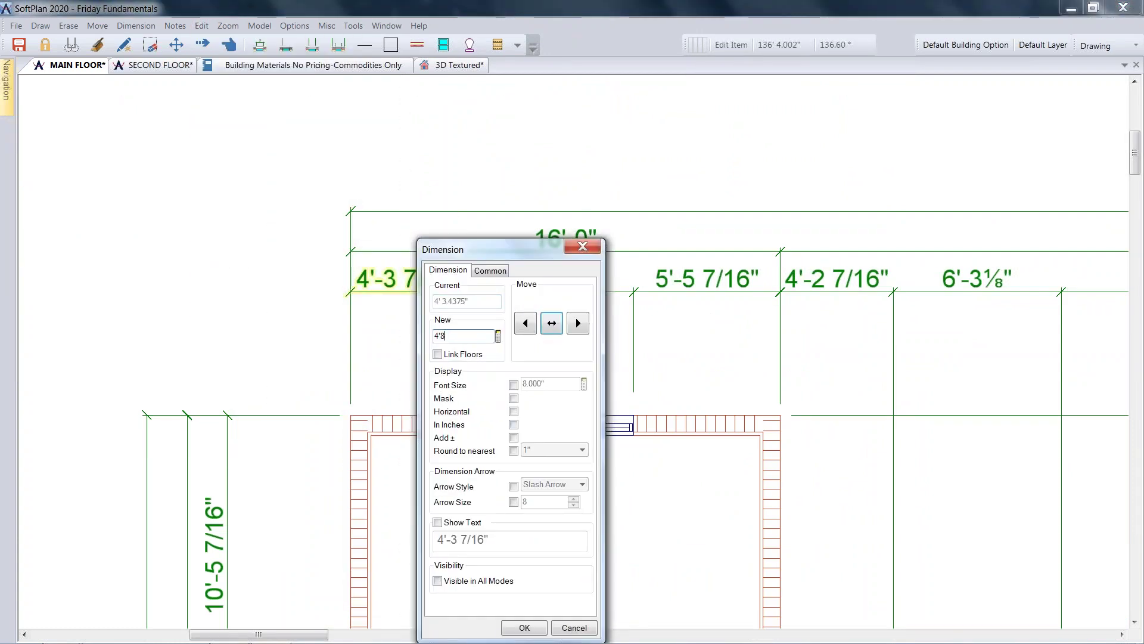
{"action": "type", "text": "'-8"}
{"action": "key", "text": "Return"}
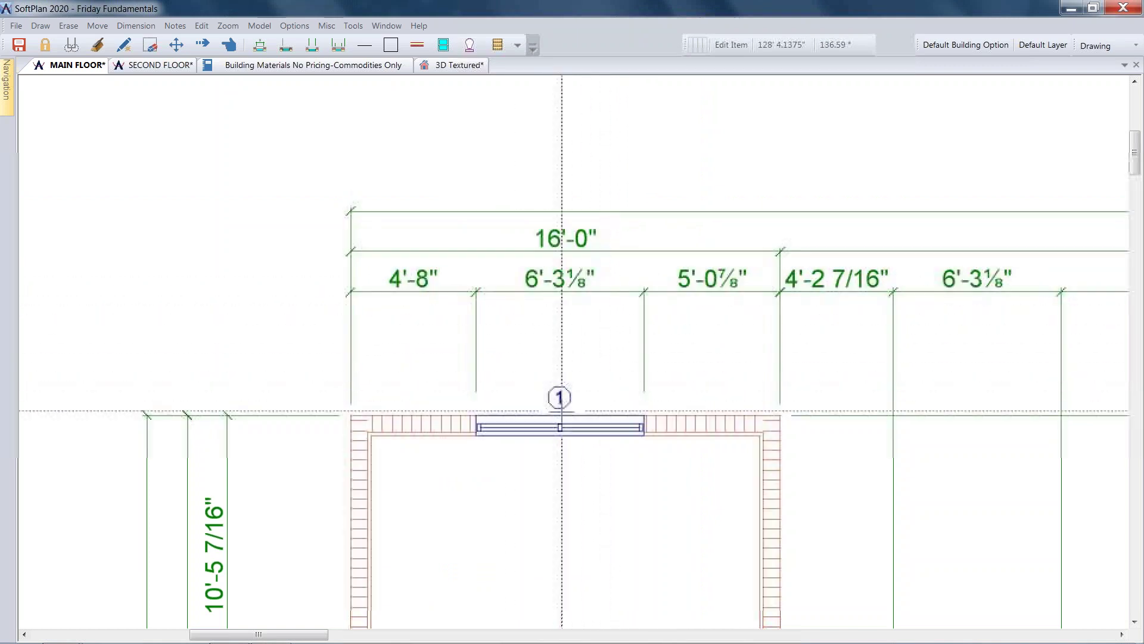
Step: Center the window on the 16'-0" wall through its opening properties
{"action": "scroll", "coordinate": [585, 370], "scroll_direction": "up", "scroll_amount": 3}
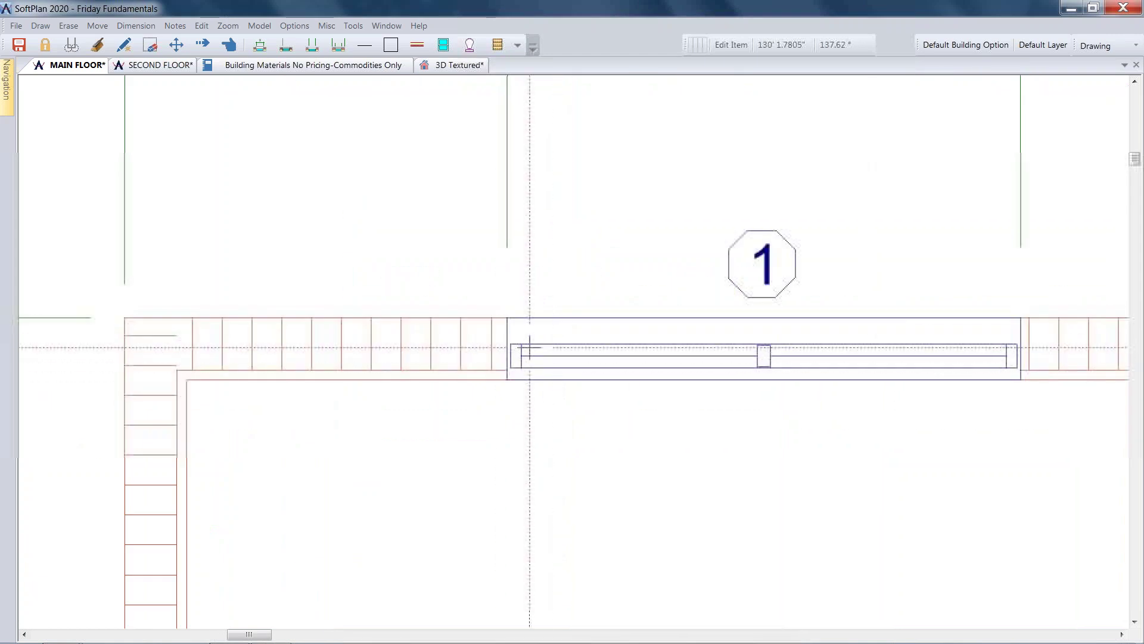
{"action": "scroll", "coordinate": [922, 293], "scroll_direction": "down", "scroll_amount": 4}
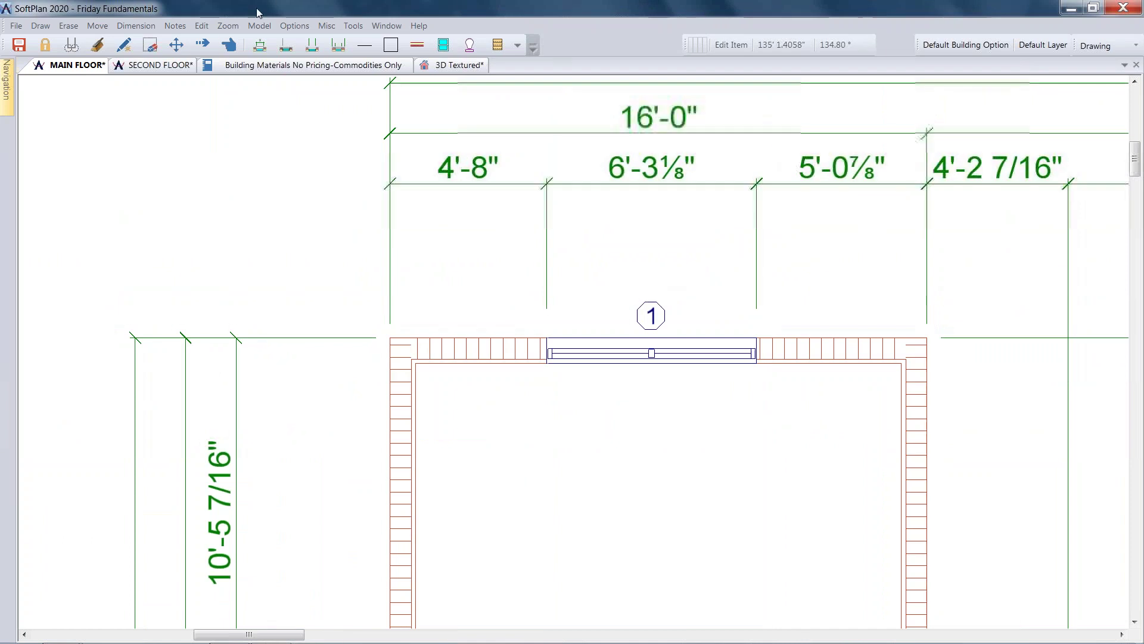
{"action": "left_click", "coordinate": [202, 26]}
{"action": "left_click", "coordinate": [219, 41]}
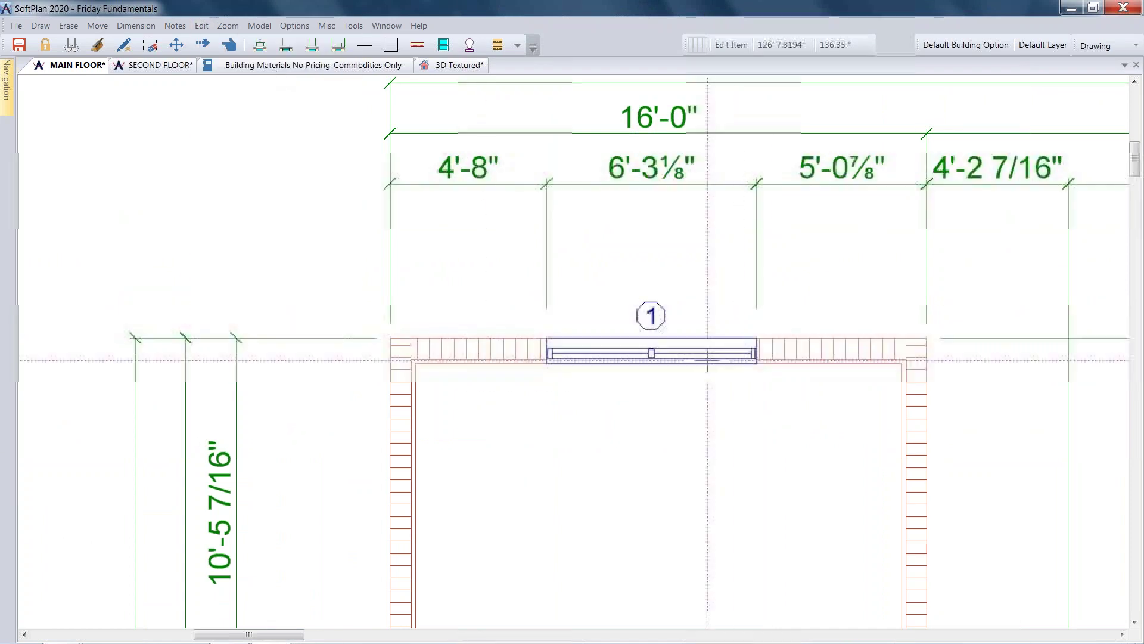
{"action": "left_click", "coordinate": [707, 353]}
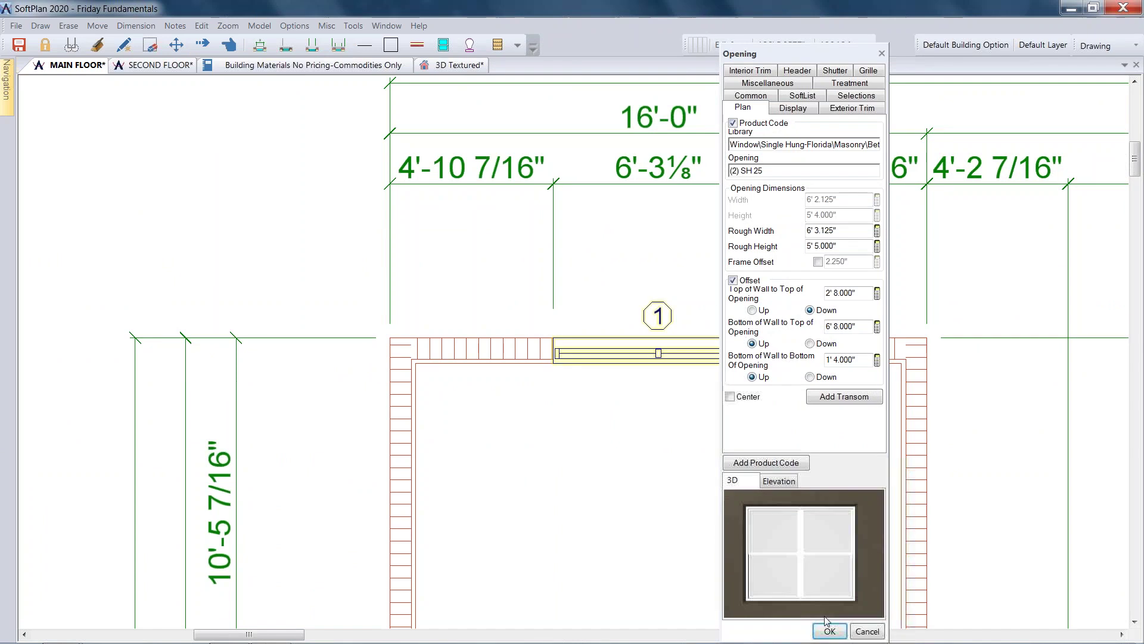
{"action": "left_click", "coordinate": [830, 630]}
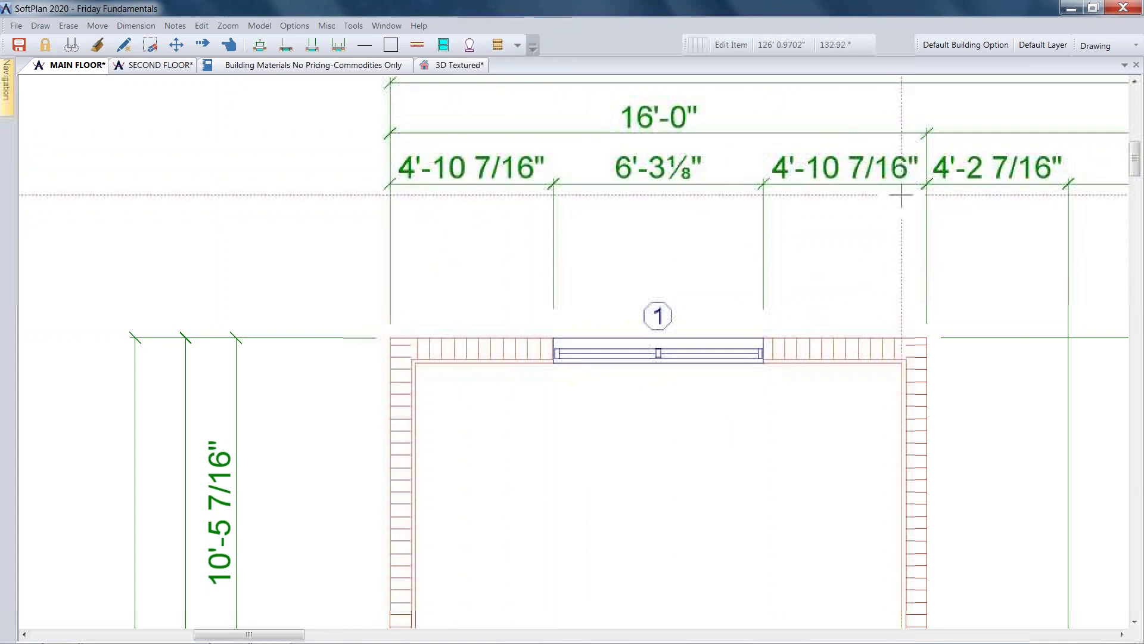
Step: Edit the corner-to-window dimension on the 16'-0" wall back to 4'-8", moving the window off center
{"action": "left_click", "coordinate": [201, 26]}
{"action": "left_click", "coordinate": [226, 39]}
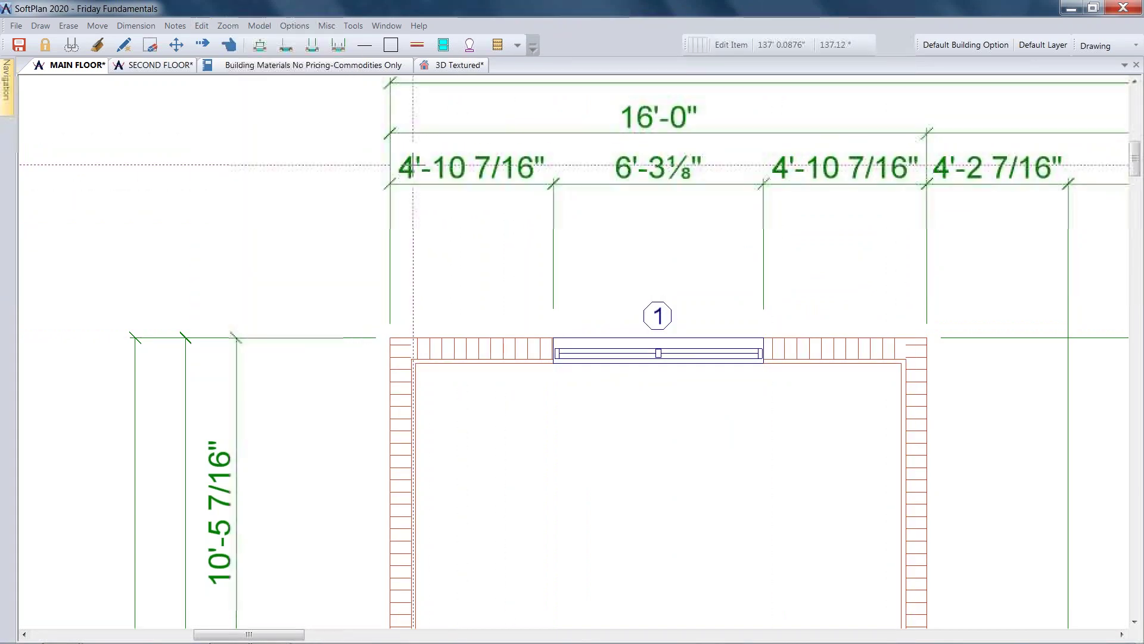
{"action": "left_click", "coordinate": [433, 169]}
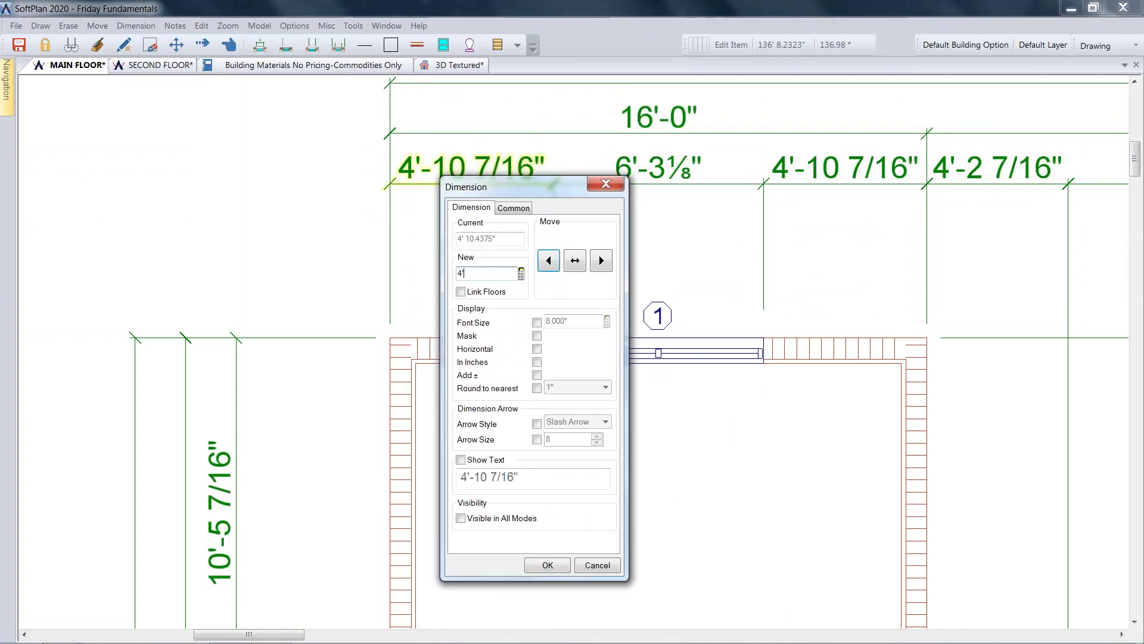
{"action": "key", "text": "Return"}
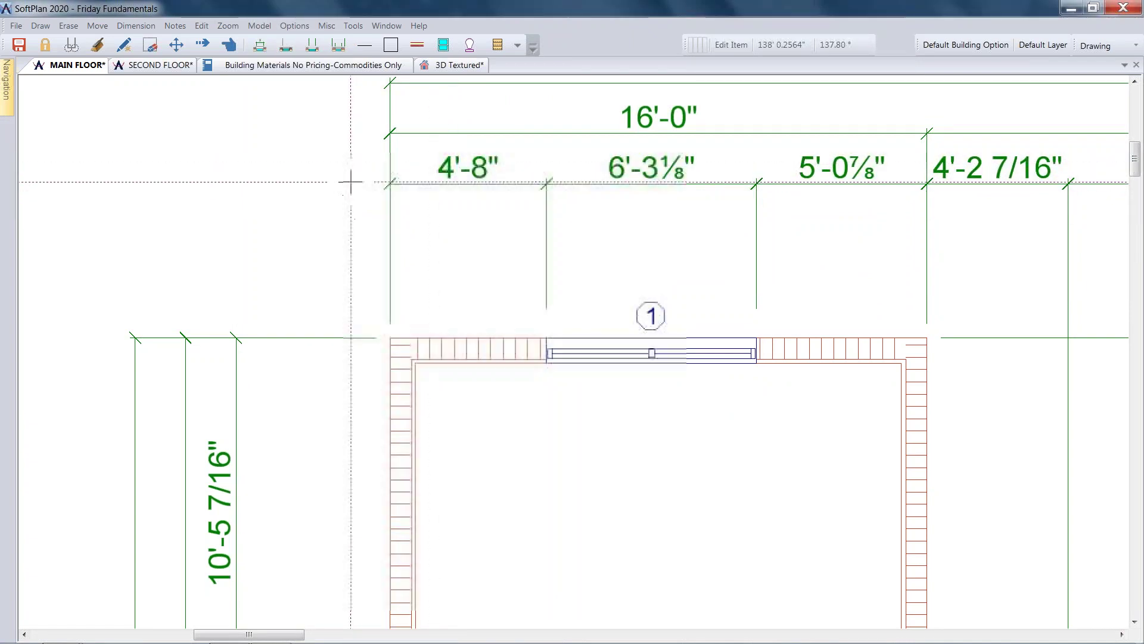
Step: Set the distance from the 16'-0" wall's outer corner to the nearest window on the 39'-4" side wall to 10'
{"action": "scroll", "coordinate": [705, 435], "scroll_direction": "down", "scroll_amount": 3}
{"action": "middle_click_drag", "start_coordinate": [689, 437], "coordinate": [761, 279]}
{"action": "left_click", "coordinate": [201, 26]}
{"action": "left_click", "coordinate": [259, 70]}
{"action": "left_click", "coordinate": [464, 272]}
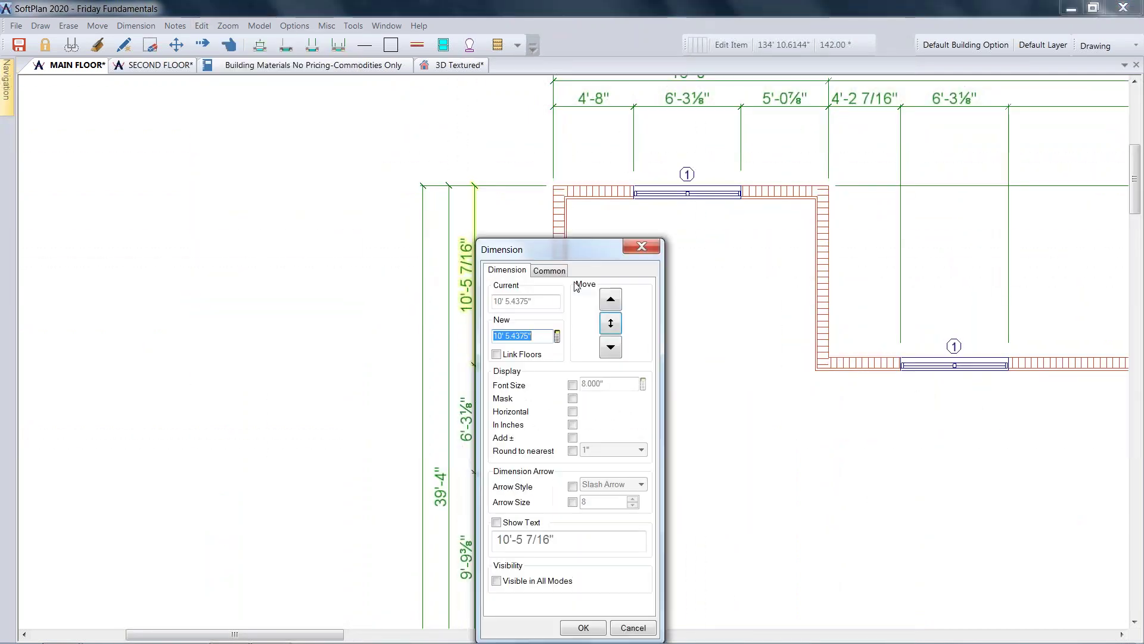
{"action": "type", "text": "10'"}
{"action": "key", "text": "Return"}
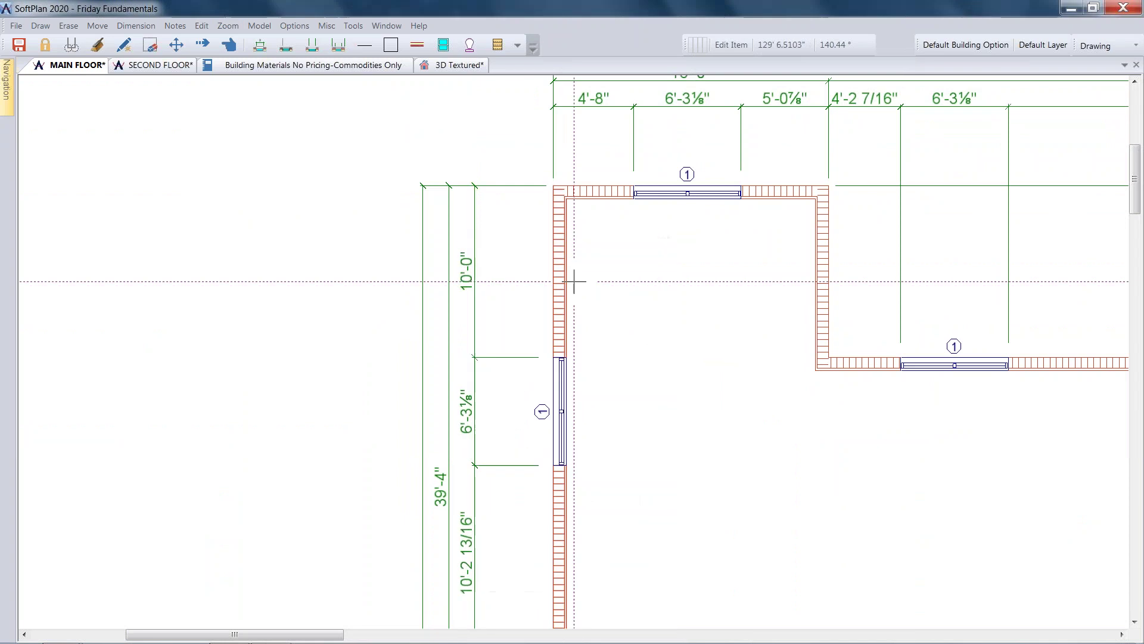
Step: Set the spacing between the two windows on the 39'-4" side wall to 10'-0"
{"action": "middle_click_drag", "start_coordinate": [692, 377], "coordinate": [711, 190]}
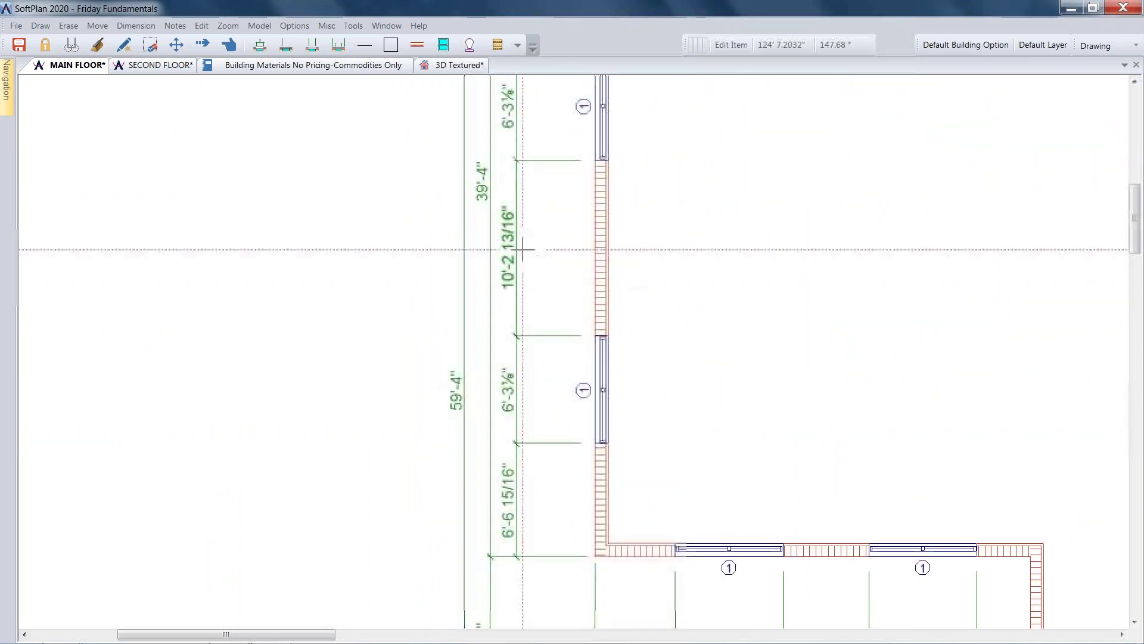
{"action": "left_click", "coordinate": [515, 248]}
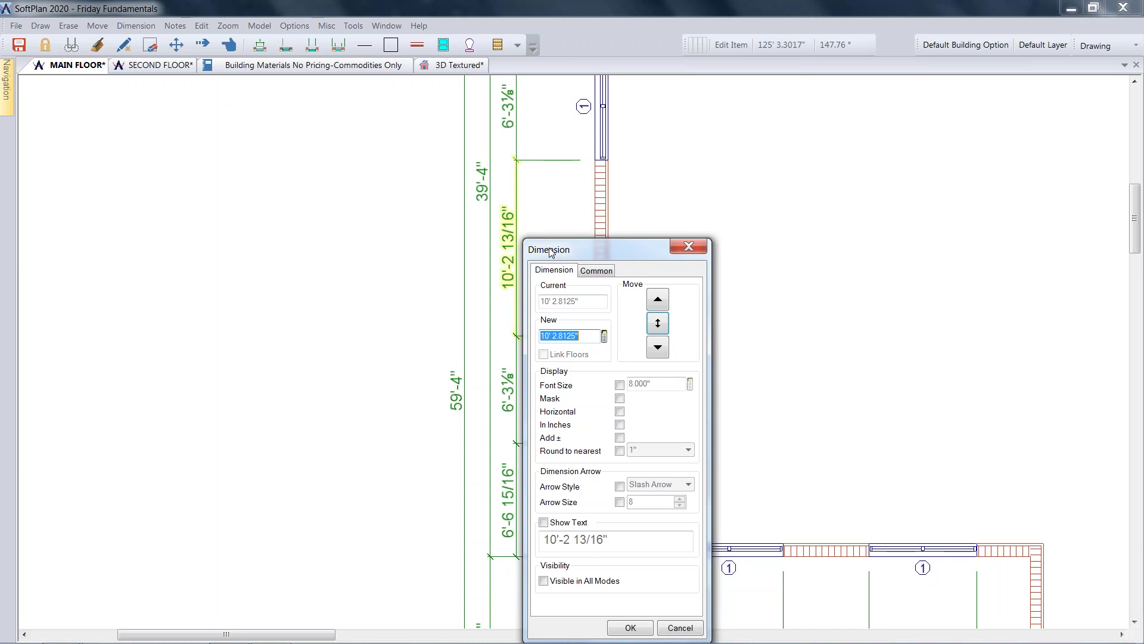
{"action": "key", "text": "Return"}
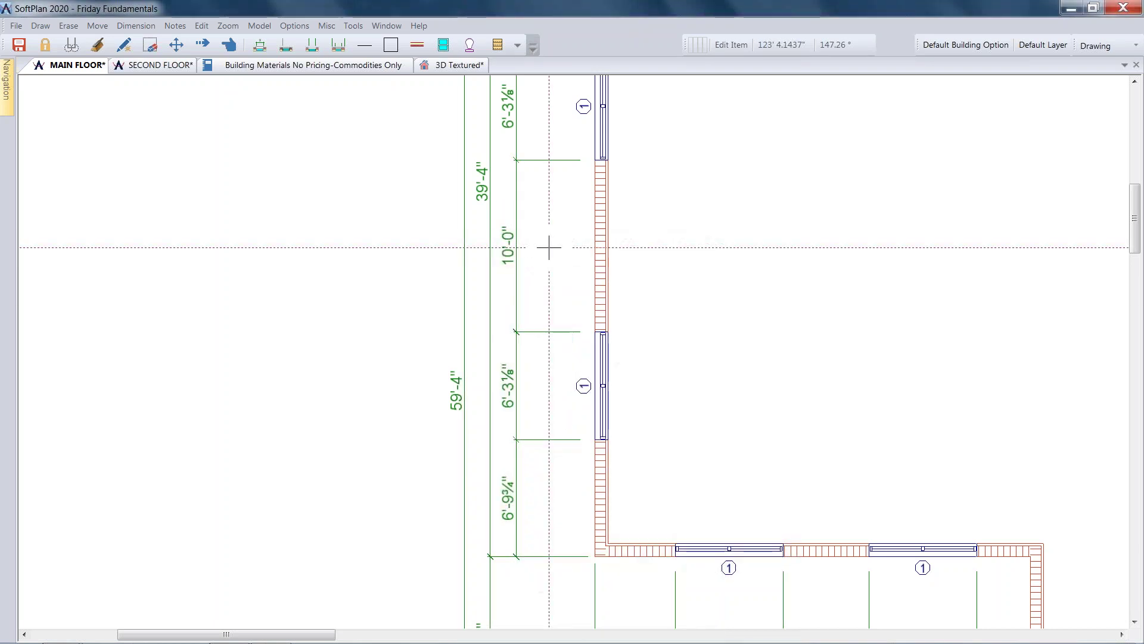
{"action": "middle_click_drag", "start_coordinate": [753, 408], "coordinate": [781, 285]}
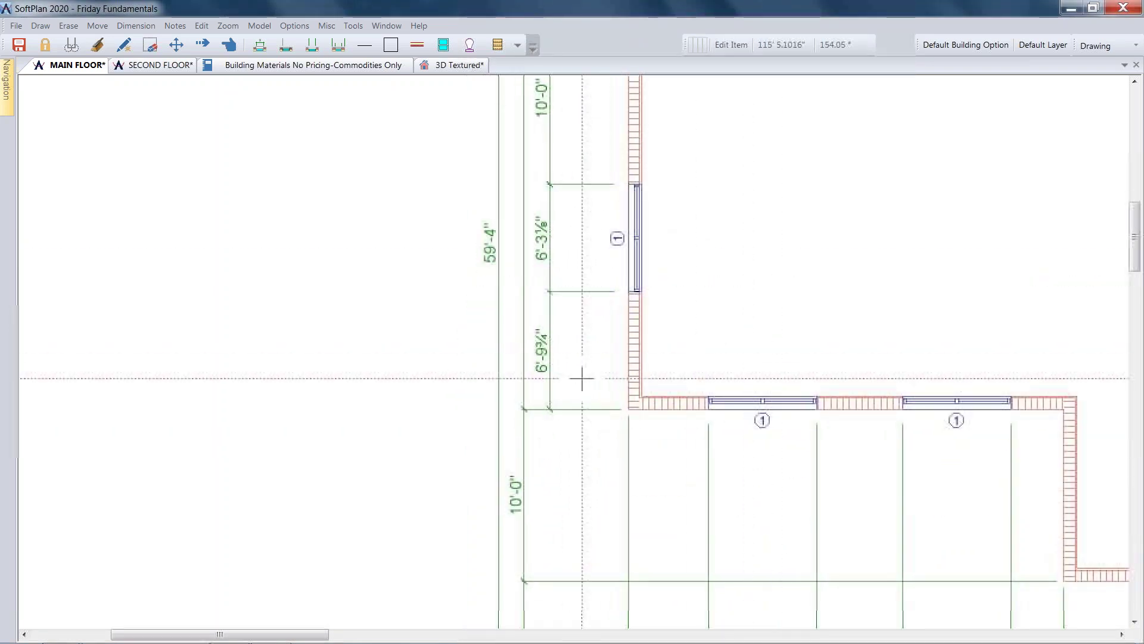
Step: Set the distance from the outer corner to the first window on the 25'-4" front wall to 4'-8"
{"action": "middle_click_drag", "start_coordinate": [795, 477], "coordinate": [685, 299]}
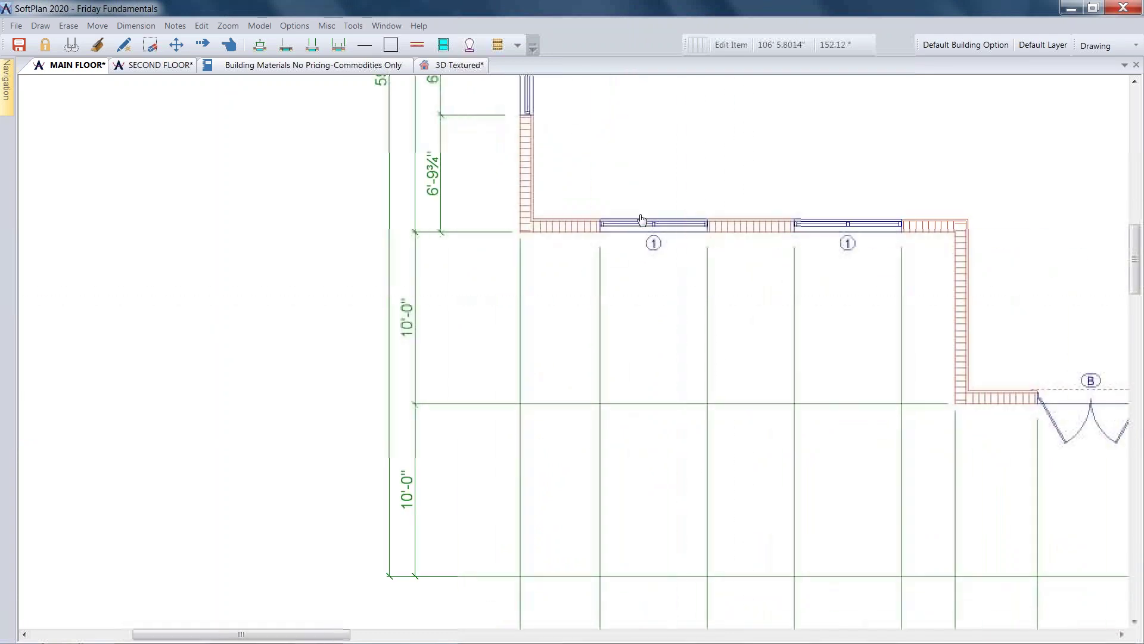
{"action": "middle_click_drag", "start_coordinate": [706, 382], "coordinate": [621, 101]}
{"action": "left_click", "coordinate": [482, 353]}
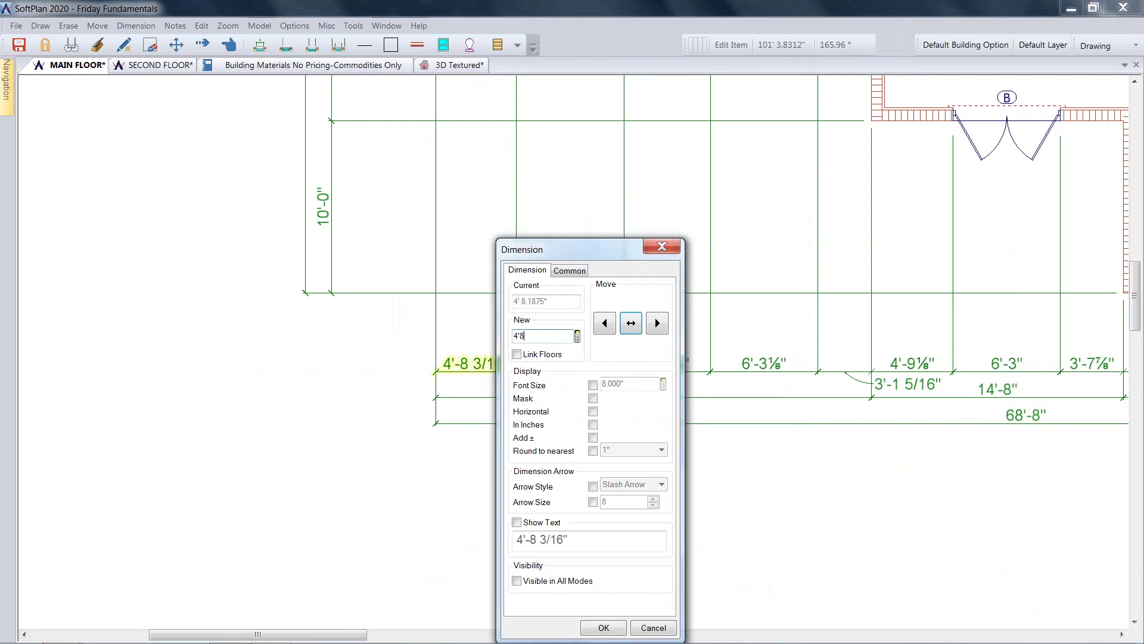
{"action": "type", "text": "4'8"}
{"action": "key", "text": "Return"}
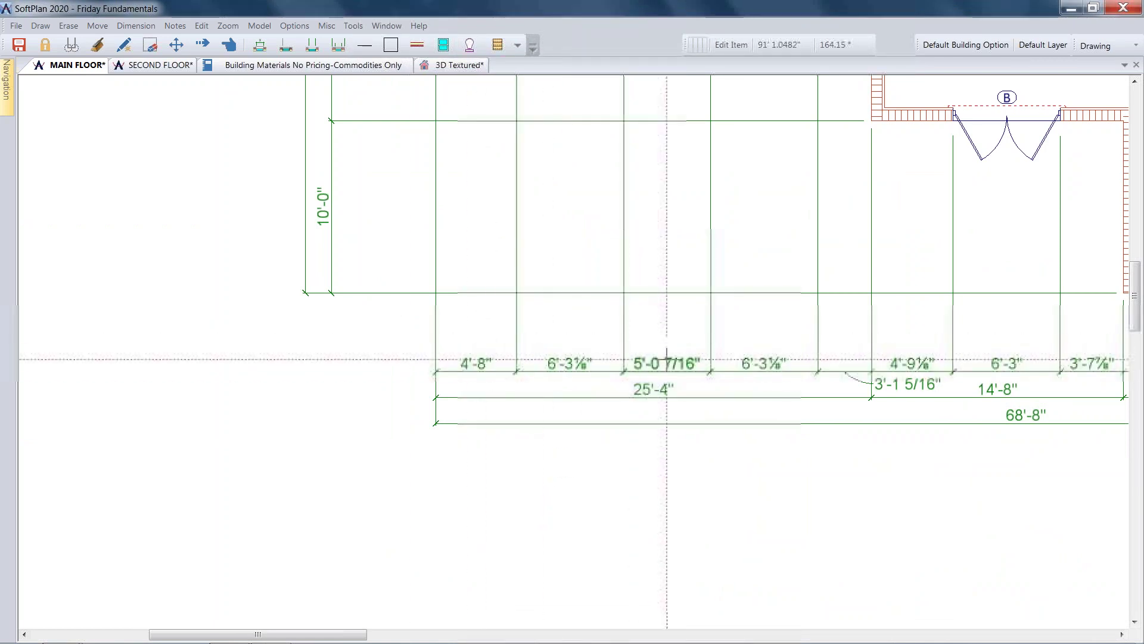
Step: Set the spacing between the two windows on the 25'-4" front wall to 5'-4"
{"action": "left_click", "coordinate": [667, 359]}
{"action": "type", "text": "5' 4.000\""}
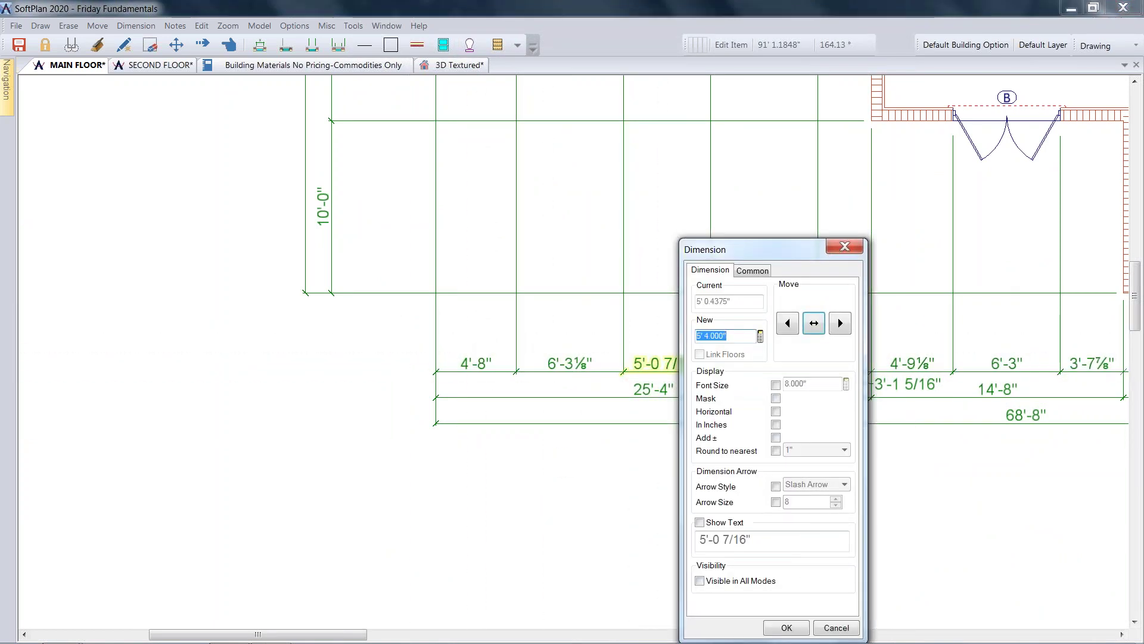
{"action": "key", "text": "Return"}
Step: Center the double entry door on the 14'-8" wall along the inner wall length through its opening properties
{"action": "scroll", "coordinate": [848, 390], "scroll_direction": "down", "scroll_amount": 2}
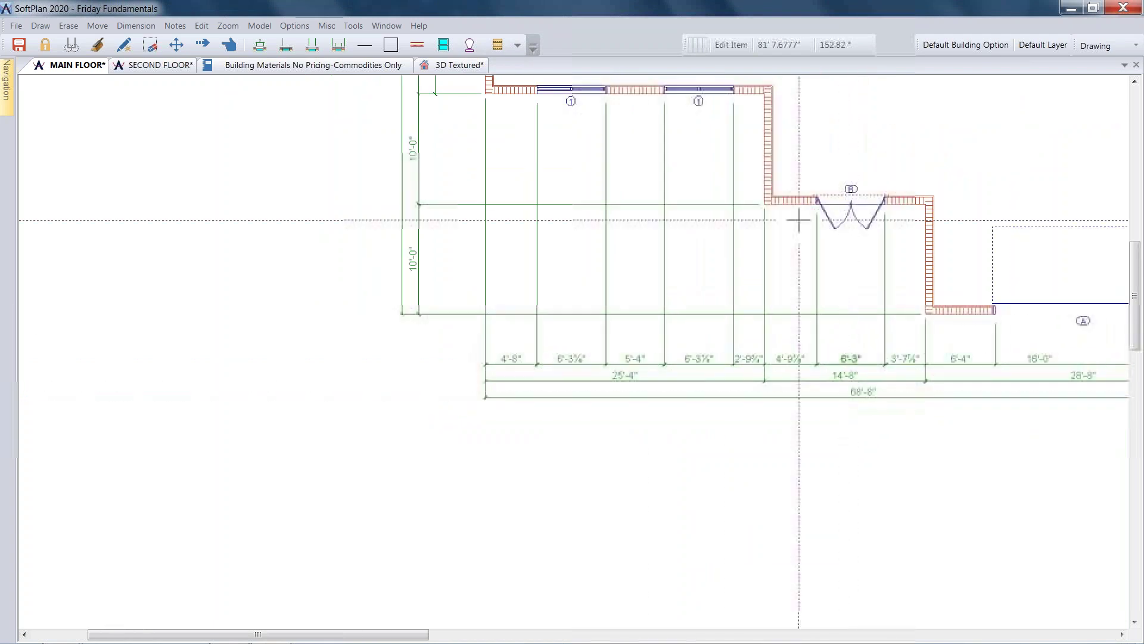
{"action": "scroll", "coordinate": [739, 381], "scroll_direction": "up", "scroll_amount": 2}
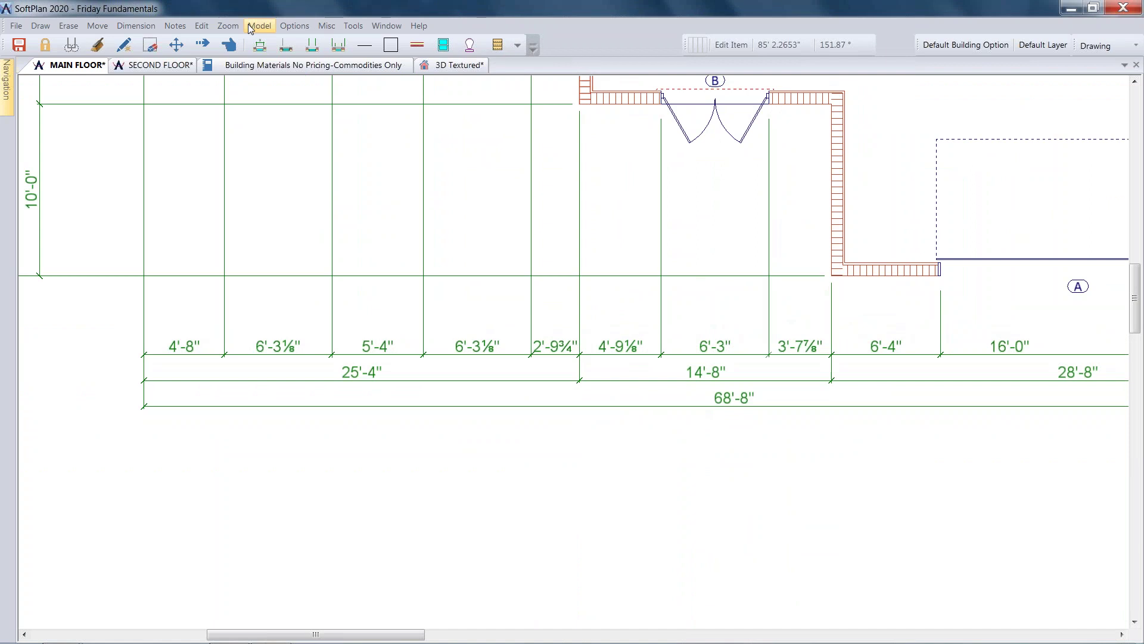
{"action": "left_click", "coordinate": [201, 27]}
{"action": "left_click", "coordinate": [215, 41]}
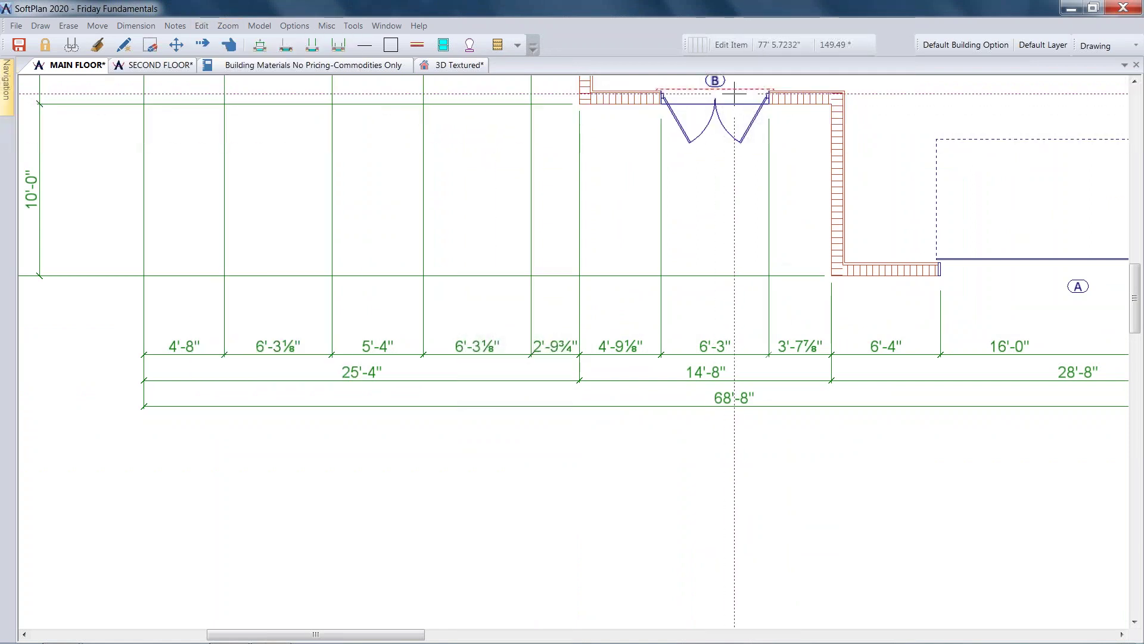
{"action": "left_click", "coordinate": [715, 119]}
{"action": "left_click", "coordinate": [784, 394]}
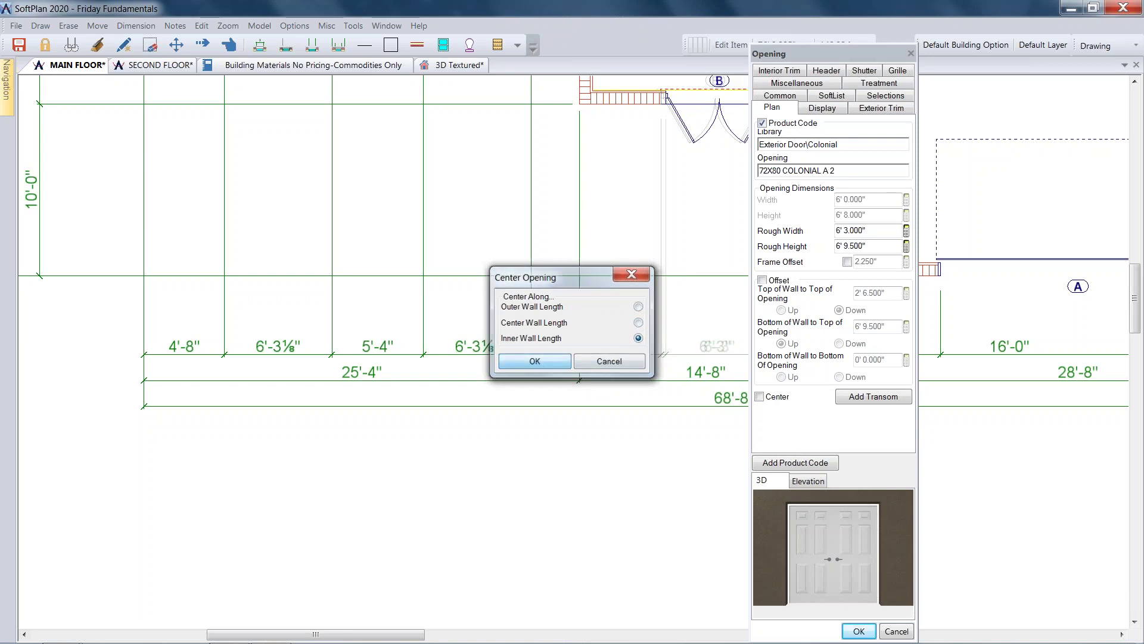
{"action": "left_click", "coordinate": [560, 366]}
{"action": "left_click", "coordinate": [858, 631]}
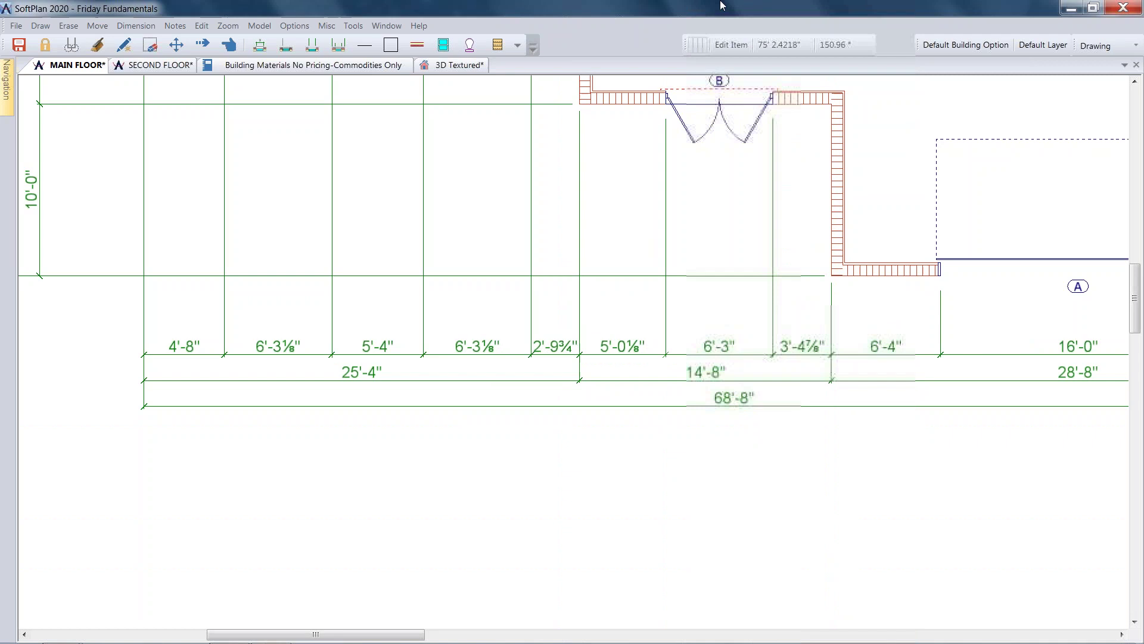
Step: Set the distance from the double entry door to the garage-side corner of the 14'-8" wall to 3'-4"
{"action": "scroll", "coordinate": [722, 212], "scroll_direction": "up", "scroll_amount": 4}
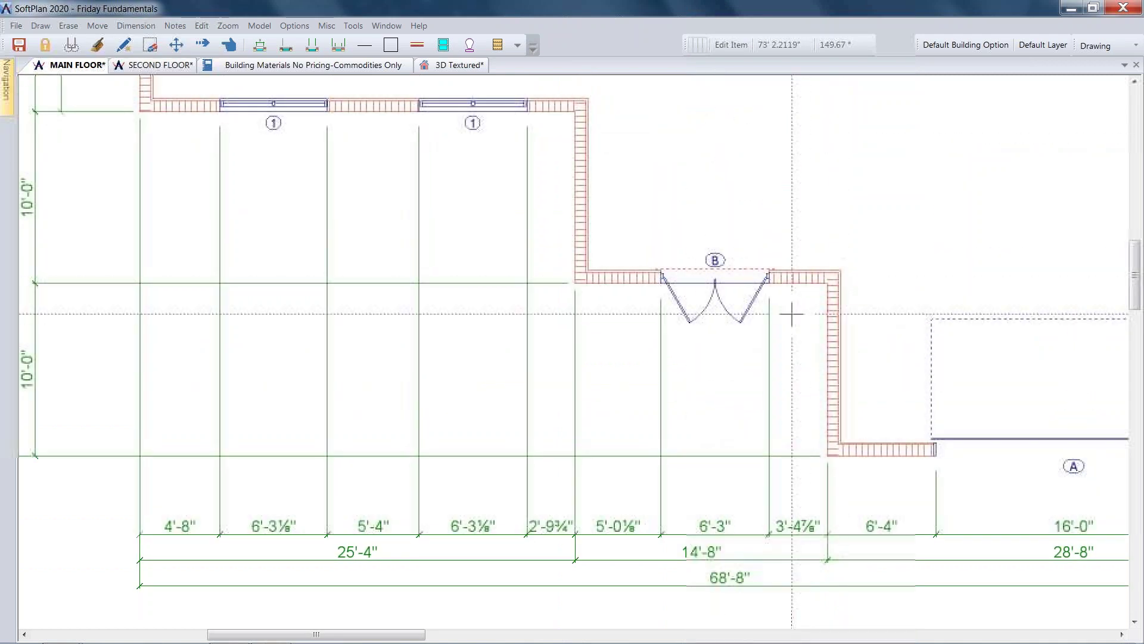
{"action": "left_click", "coordinate": [202, 25]}
{"action": "left_click", "coordinate": [223, 37]}
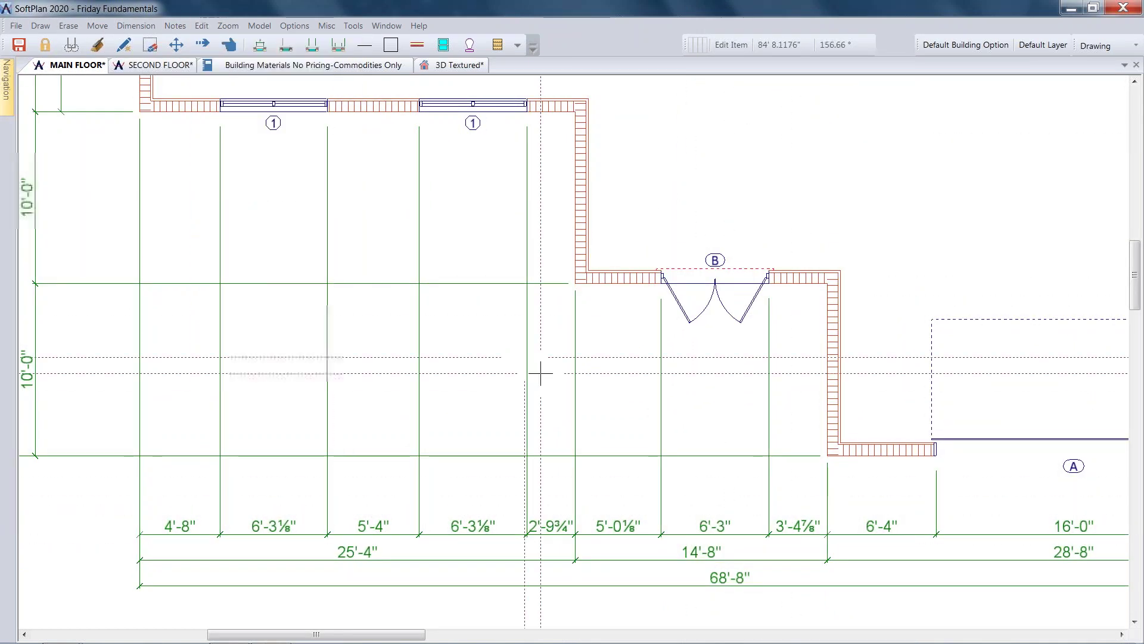
{"action": "left_click", "coordinate": [784, 532]}
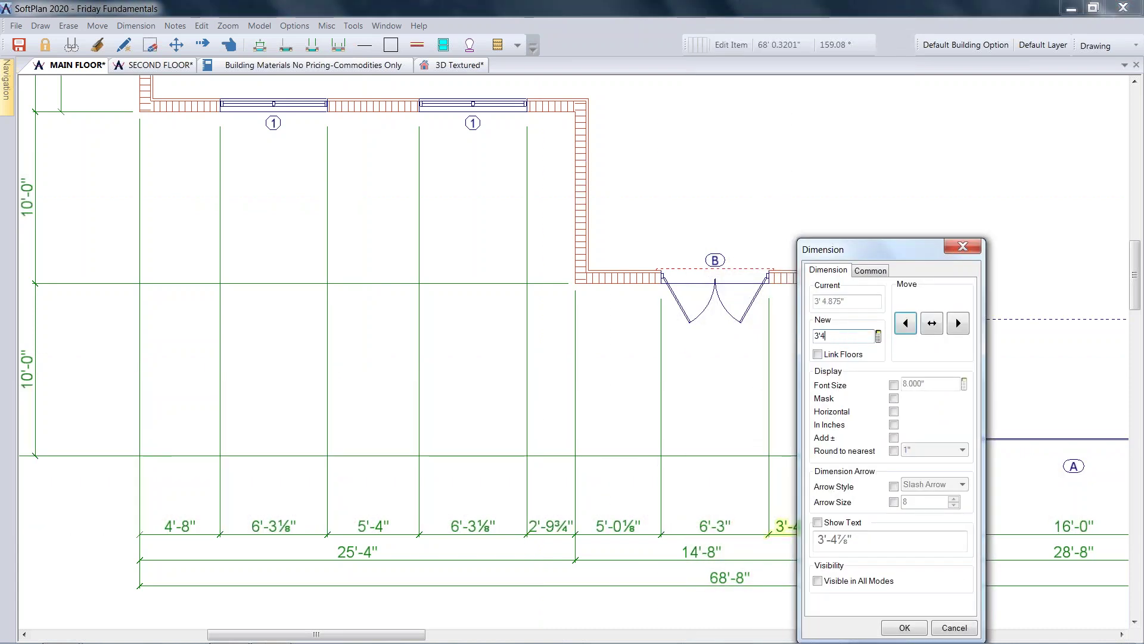
{"action": "type", "text": "3'4"}
{"action": "key", "text": "Return"}
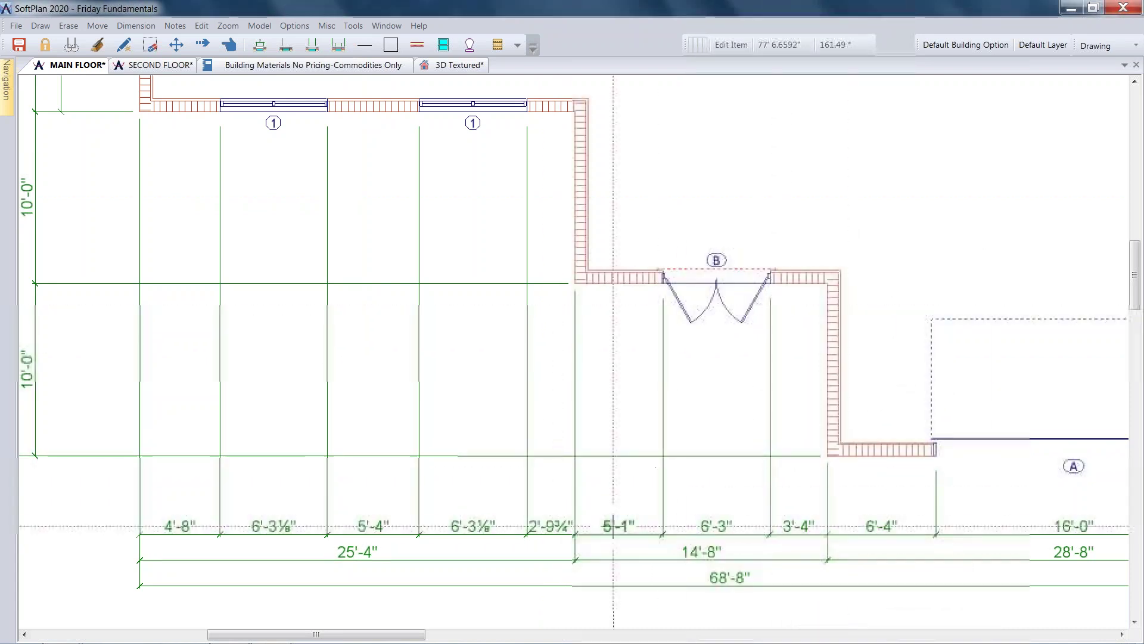
Step: Set the distance from the garage's front corner to the nearest window on the 49'-4" side wall to 21'-4"
{"action": "scroll", "coordinate": [740, 453], "scroll_direction": "down", "scroll_amount": 2}
{"action": "middle_click_drag", "start_coordinate": [741, 453], "coordinate": [644, 481]}
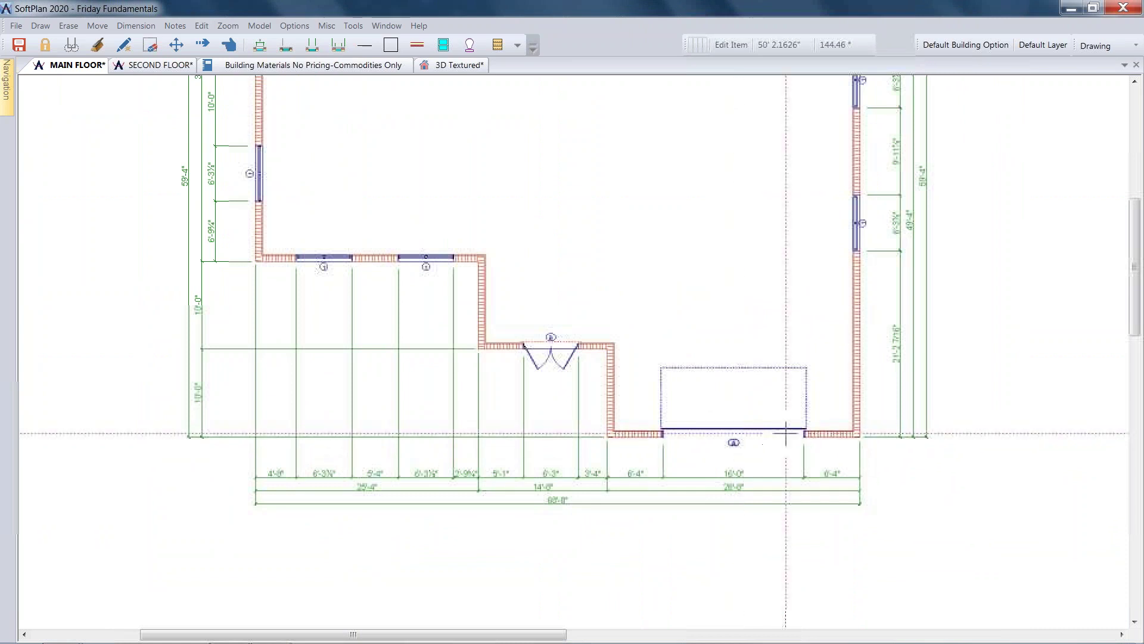
{"action": "middle_click_drag", "start_coordinate": [950, 339], "coordinate": [844, 462]}
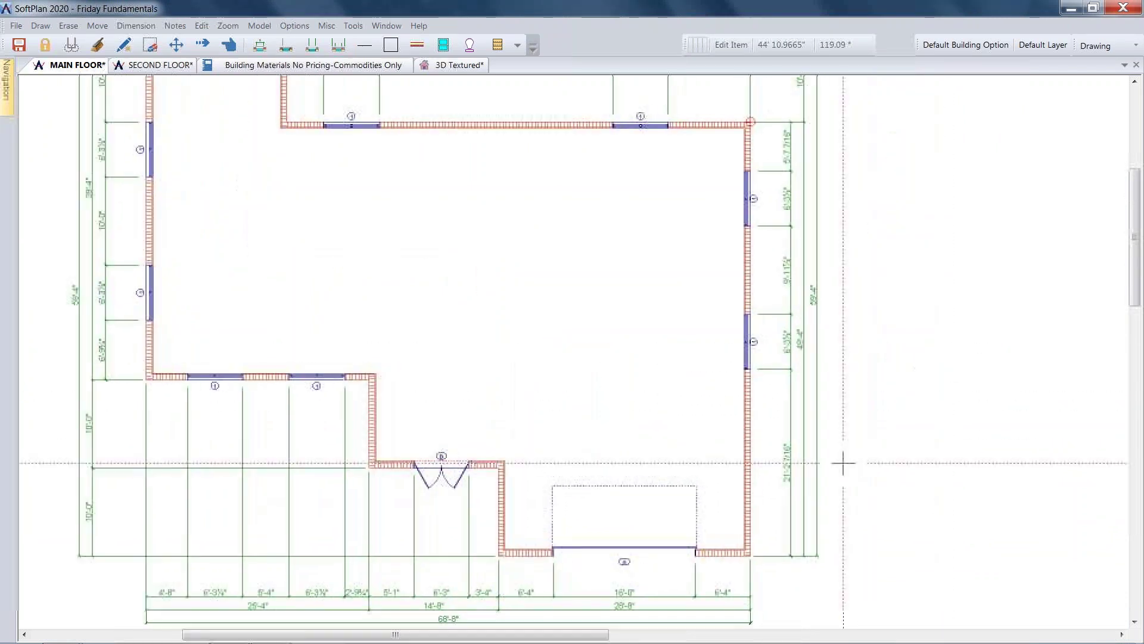
{"action": "left_click", "coordinate": [790, 462]}
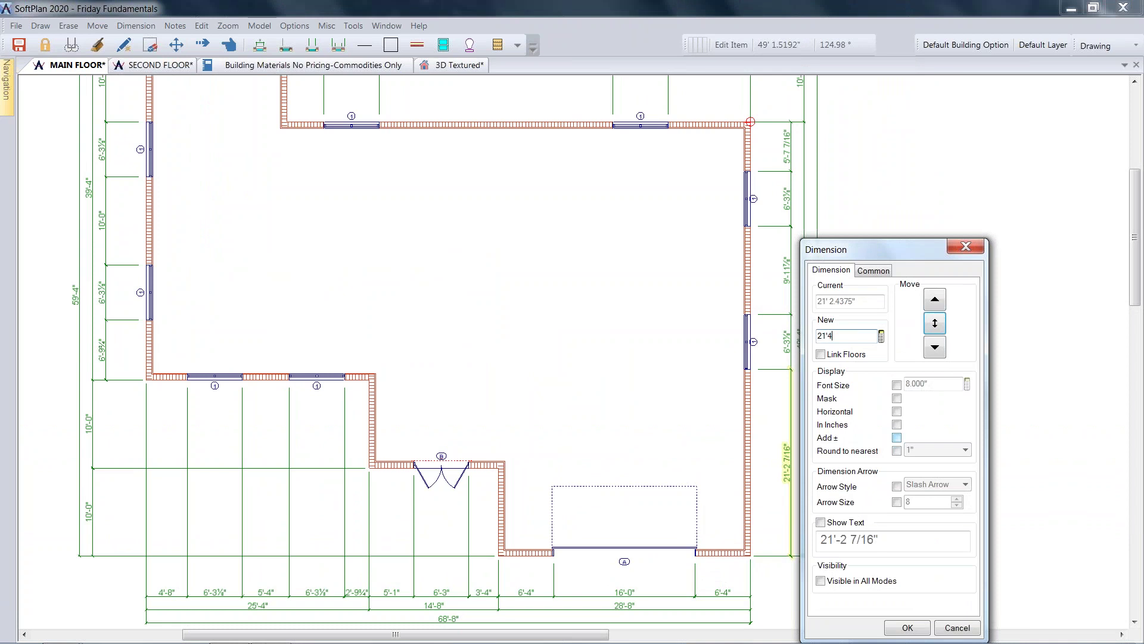
{"action": "key", "text": "Return"}
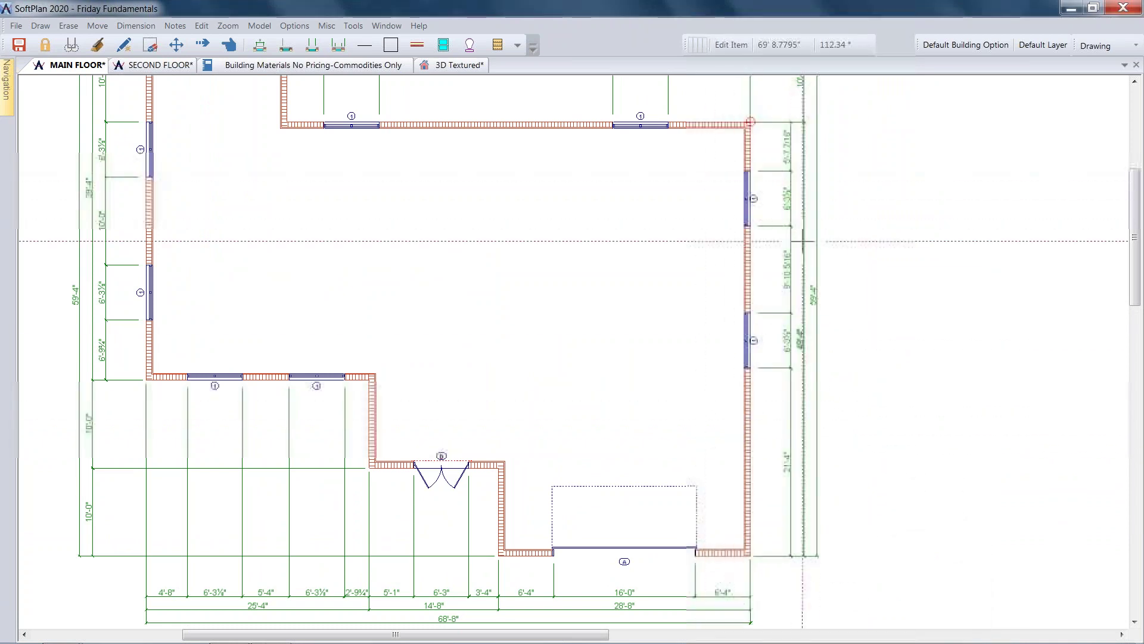
Step: Set the spacing between the two windows on the 49'-4" side wall to 10'
{"action": "left_click", "coordinate": [788, 269]}
{"action": "type", "text": "10'"}
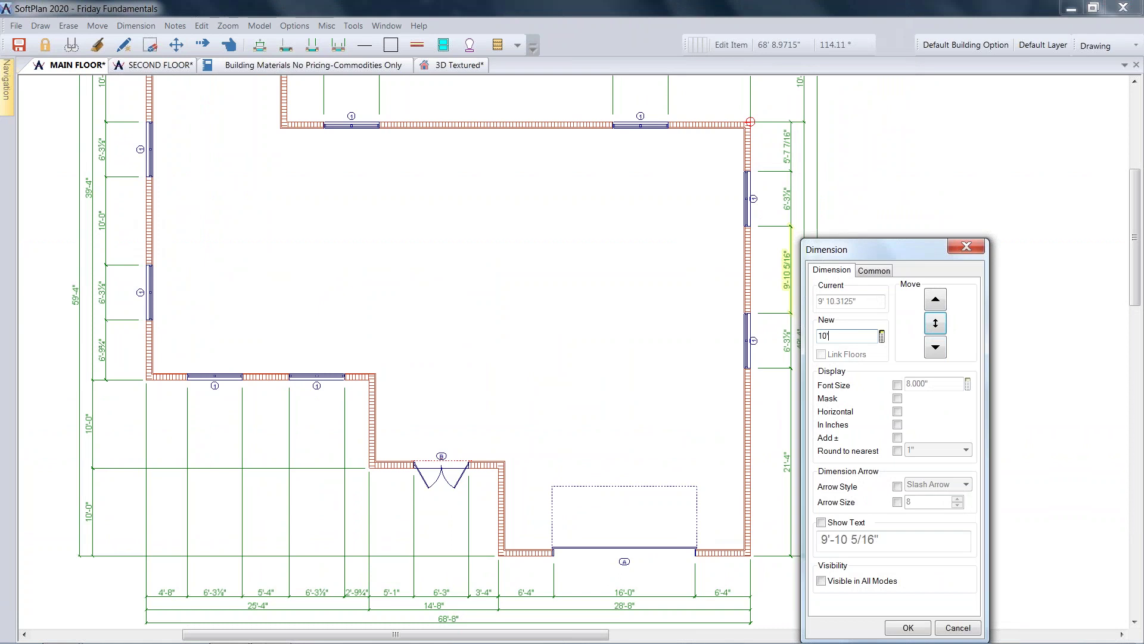
{"action": "key", "text": "Return"}
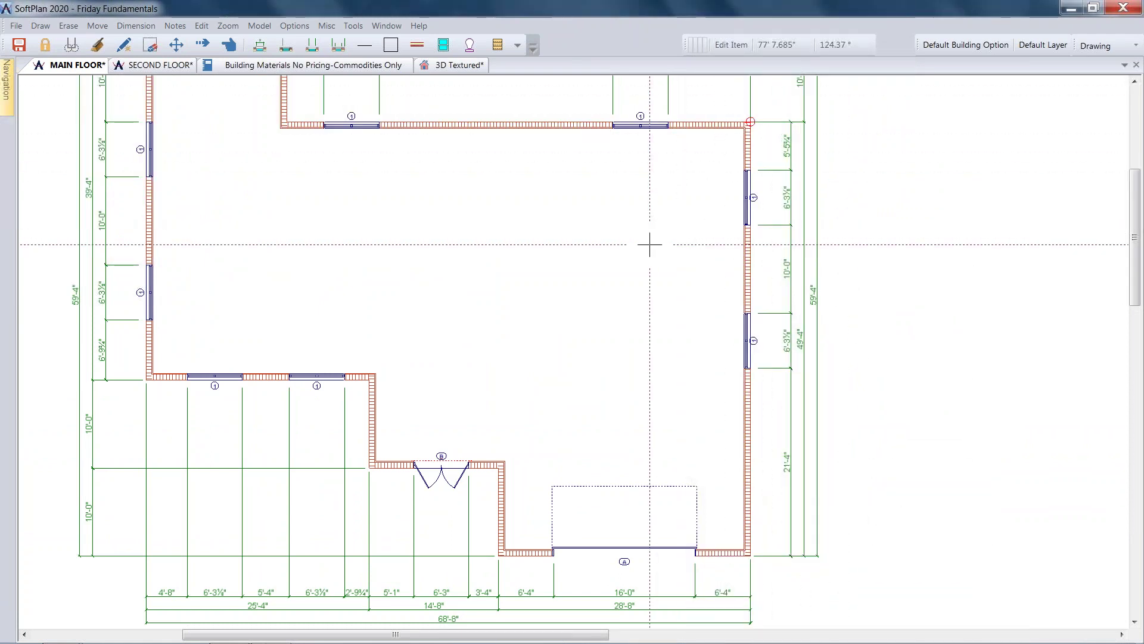
Step: Place a straight 42in stair beside the inner corner where the 25'-4" front wall meets the entry wall, running into the house
{"action": "scroll", "coordinate": [649, 244], "scroll_direction": "down", "scroll_amount": 1}
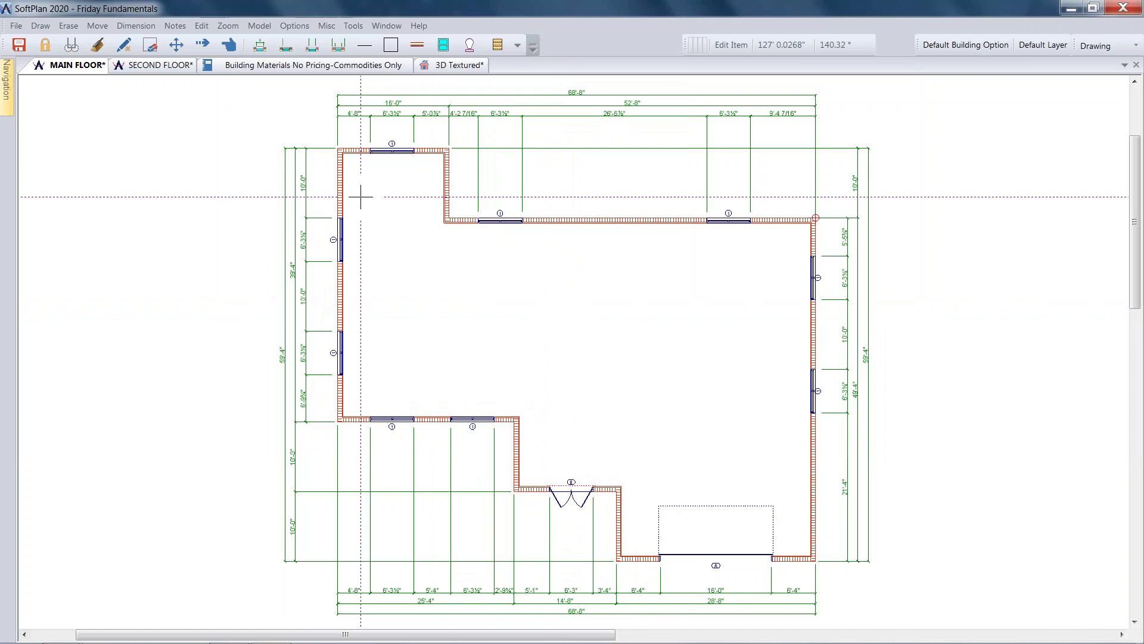
{"action": "key", "text": "alt+d"}
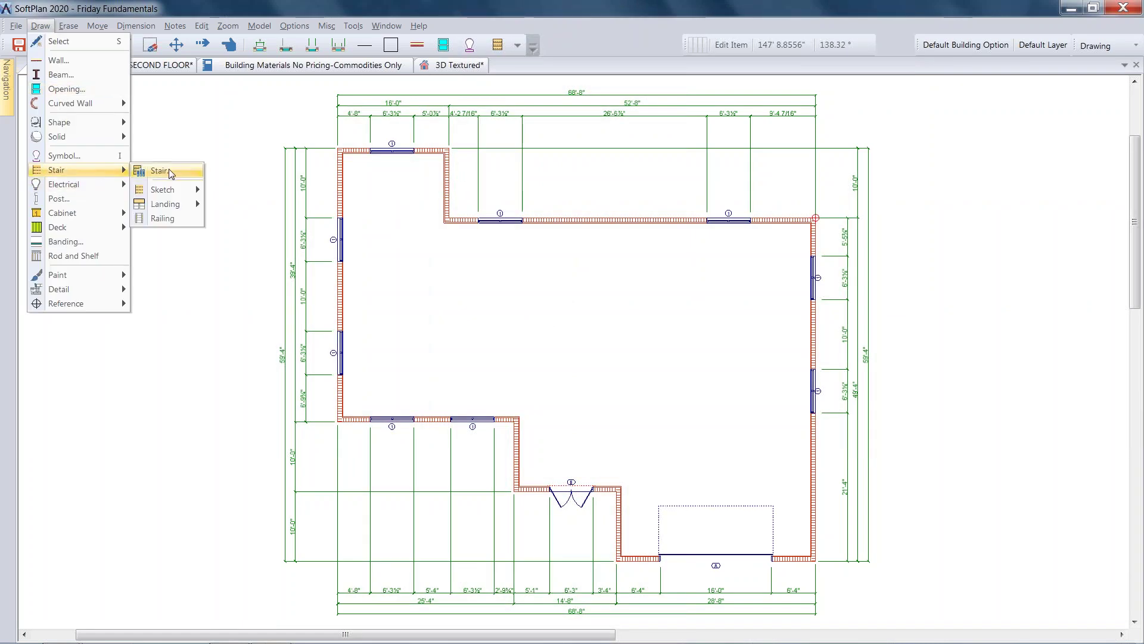
{"action": "left_click", "coordinate": [169, 171]}
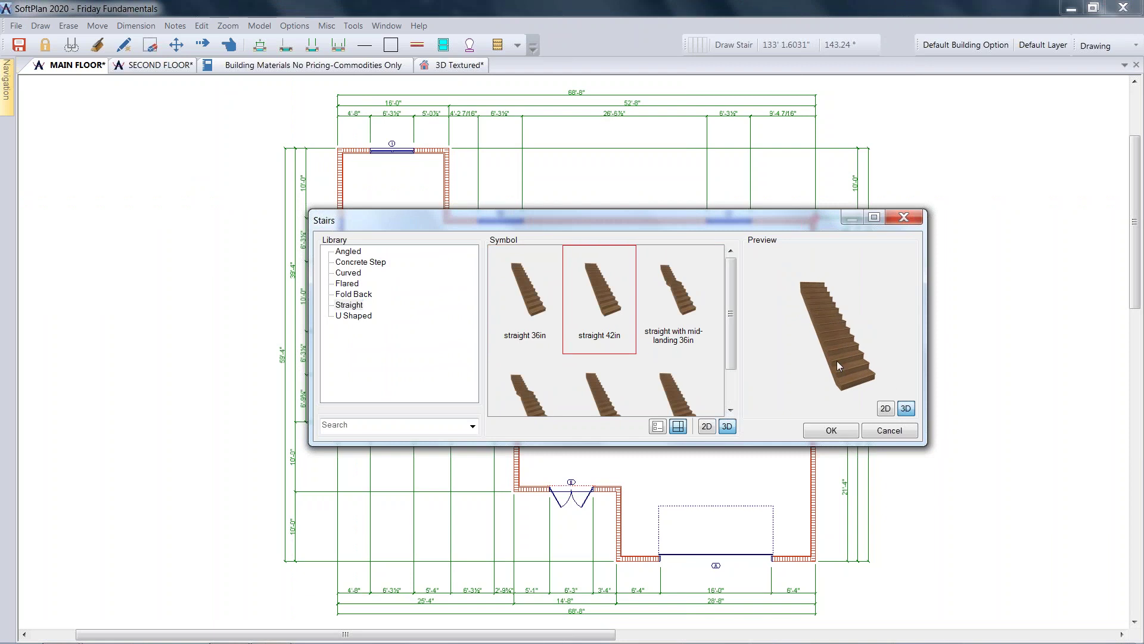
{"action": "mouse_move", "coordinate": [837, 376]}
{"action": "left_mouse_down"}
{"action": "mouse_move", "coordinate": [850, 331]}
{"action": "mouse_move", "coordinate": [820, 360]}
{"action": "mouse_move", "coordinate": [850, 365]}
{"action": "left_mouse_up"}
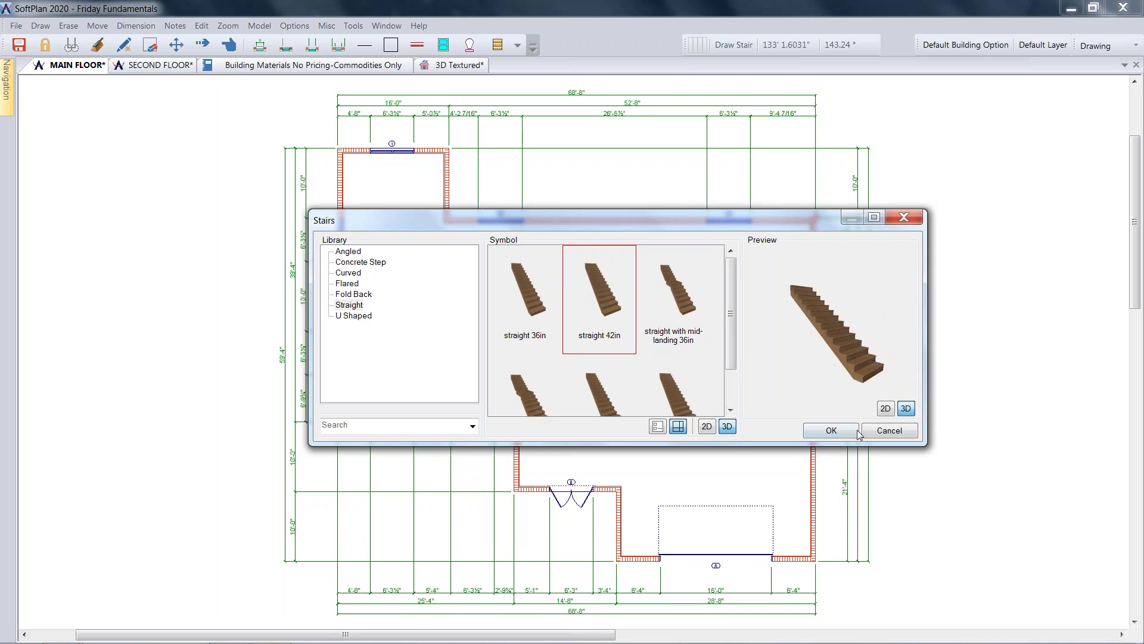
{"action": "left_click", "coordinate": [832, 431]}
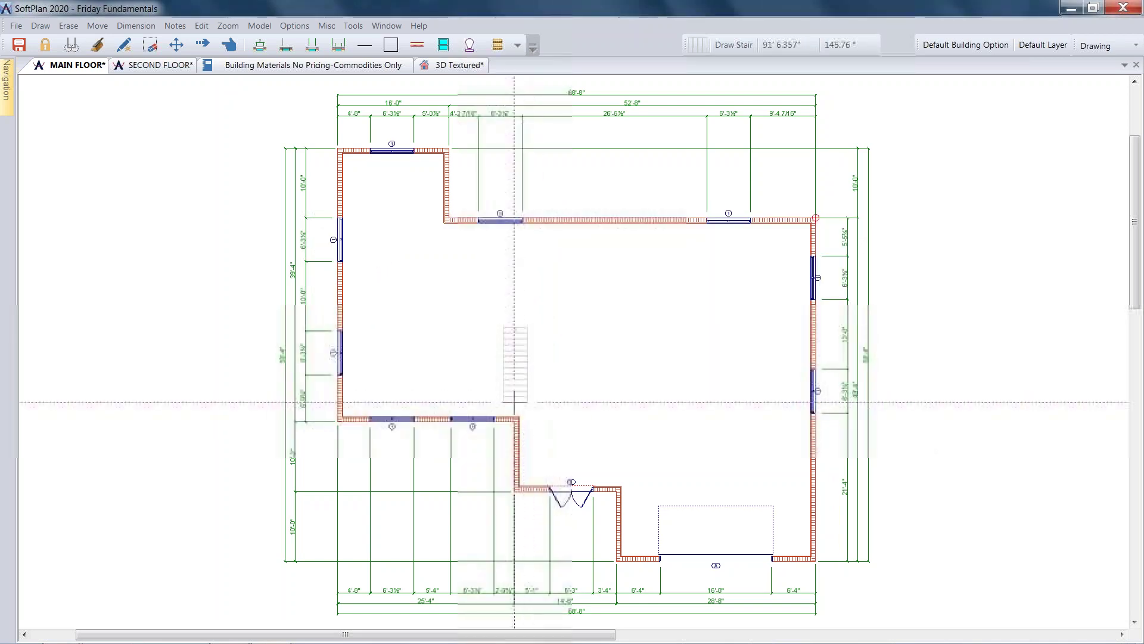
{"action": "scroll", "coordinate": [549, 412], "scroll_direction": "up", "scroll_amount": 4}
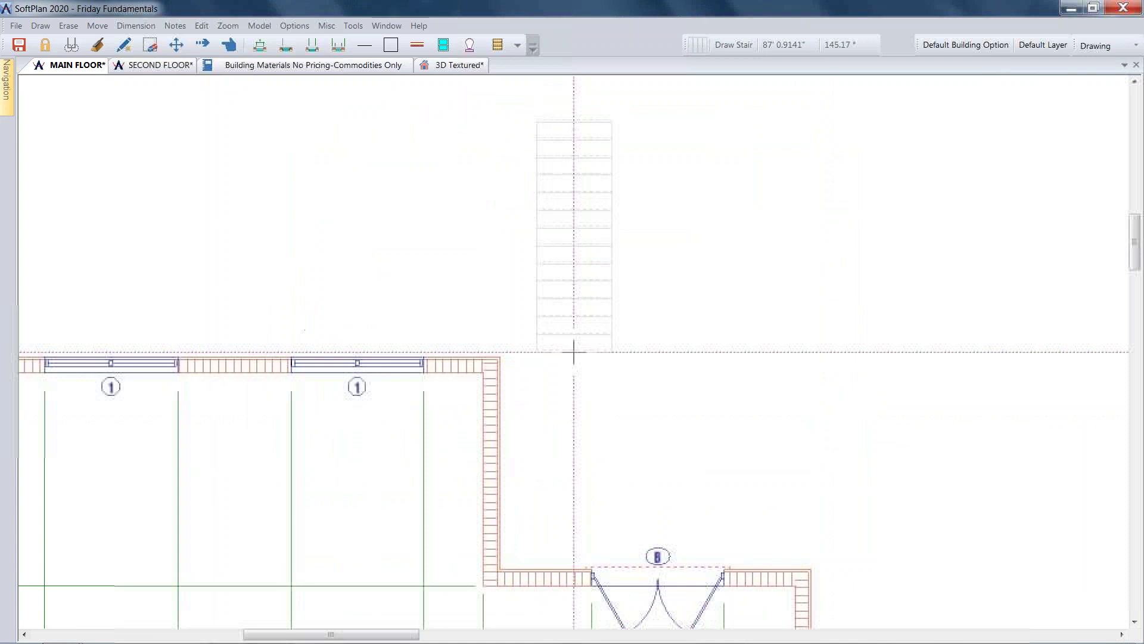
{"action": "scroll", "coordinate": [567, 361], "scroll_direction": "down", "scroll_amount": 3}
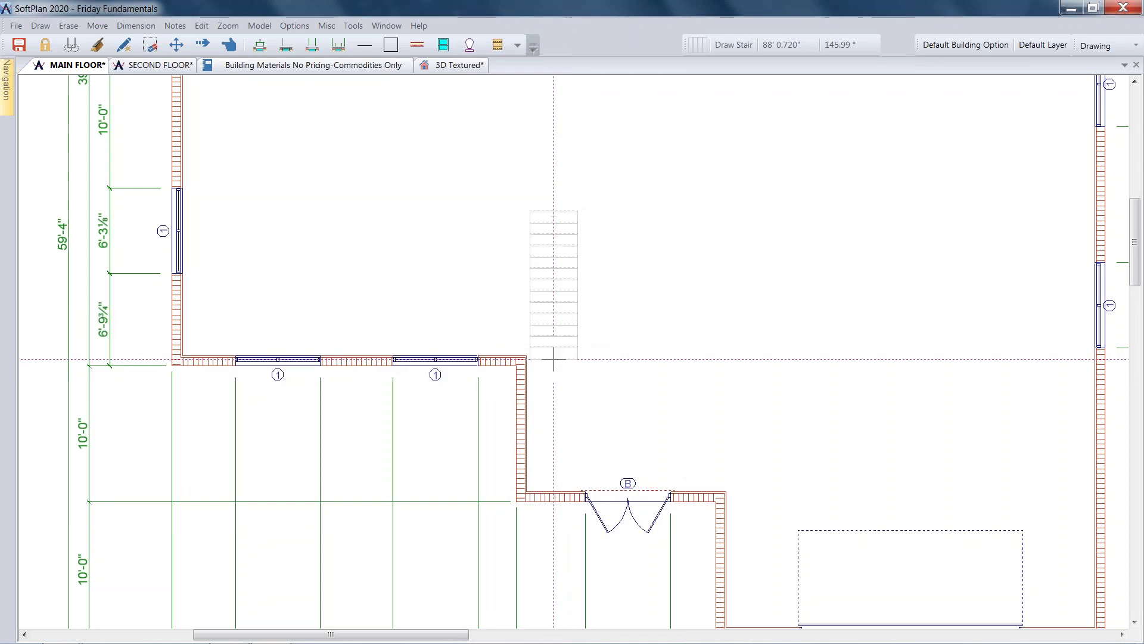
{"action": "left_click", "coordinate": [554, 358]}
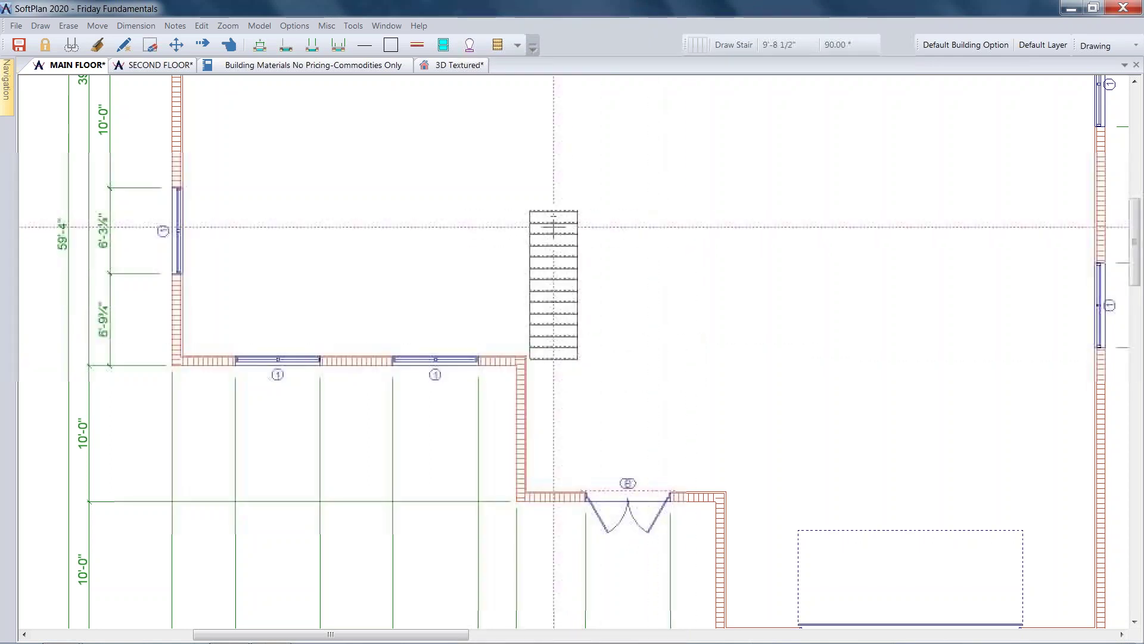
{"action": "right_click", "coordinate": [803, 332]}
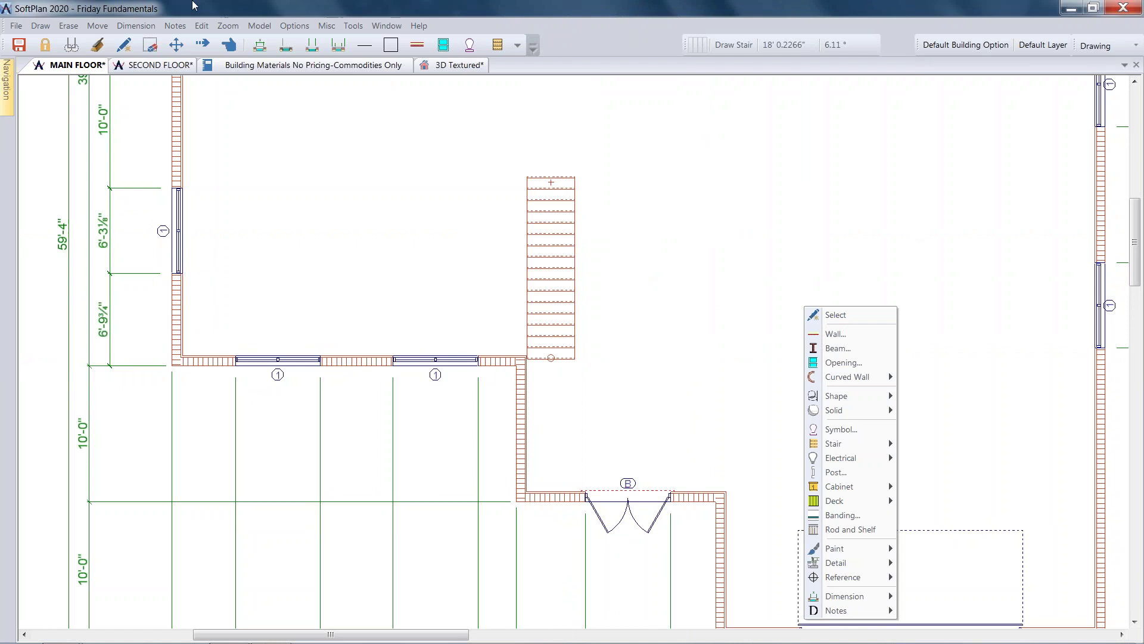
Step: Review the stair's rise, run, width, riser and tread settings in its properties
{"action": "left_click", "coordinate": [203, 27]}
{"action": "left_click", "coordinate": [250, 41]}
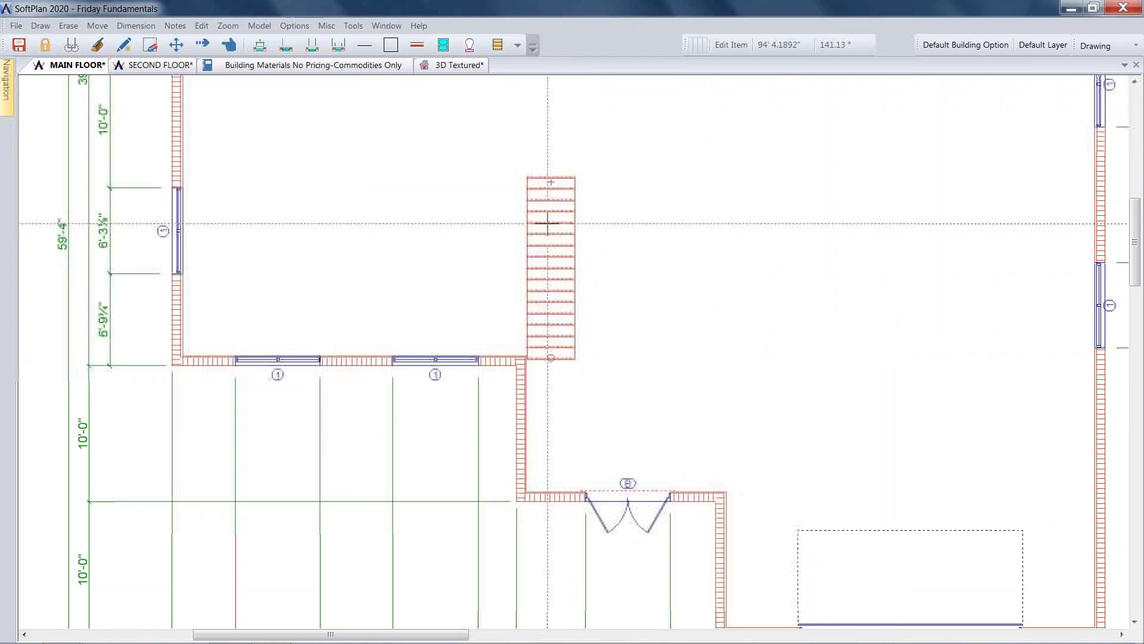
{"action": "left_click", "coordinate": [545, 231]}
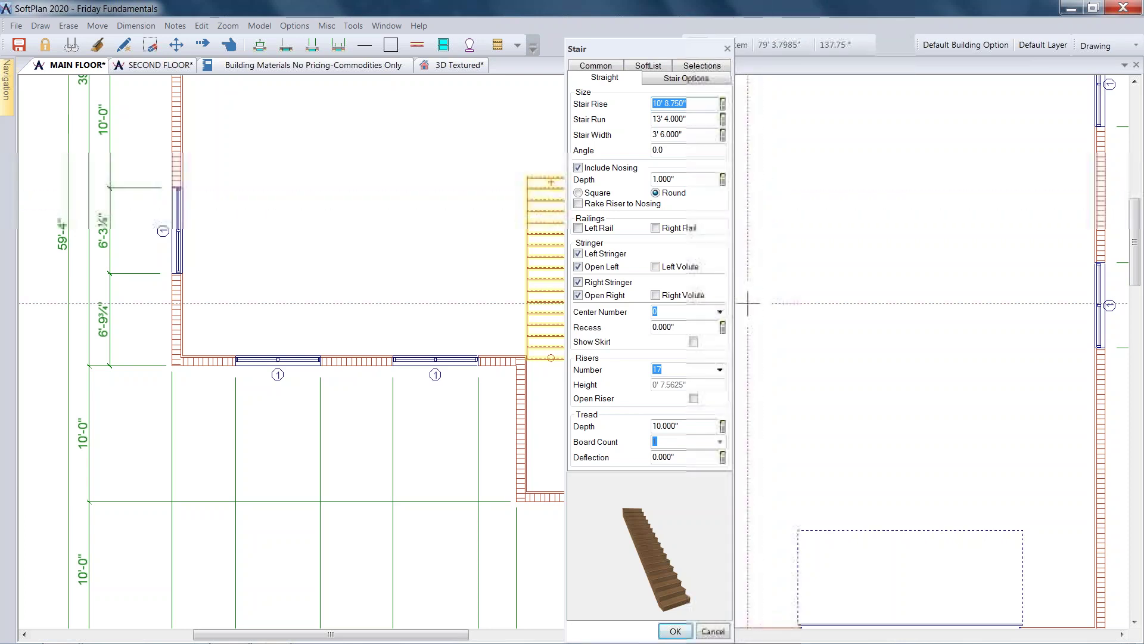
{"action": "left_click", "coordinate": [675, 632]}
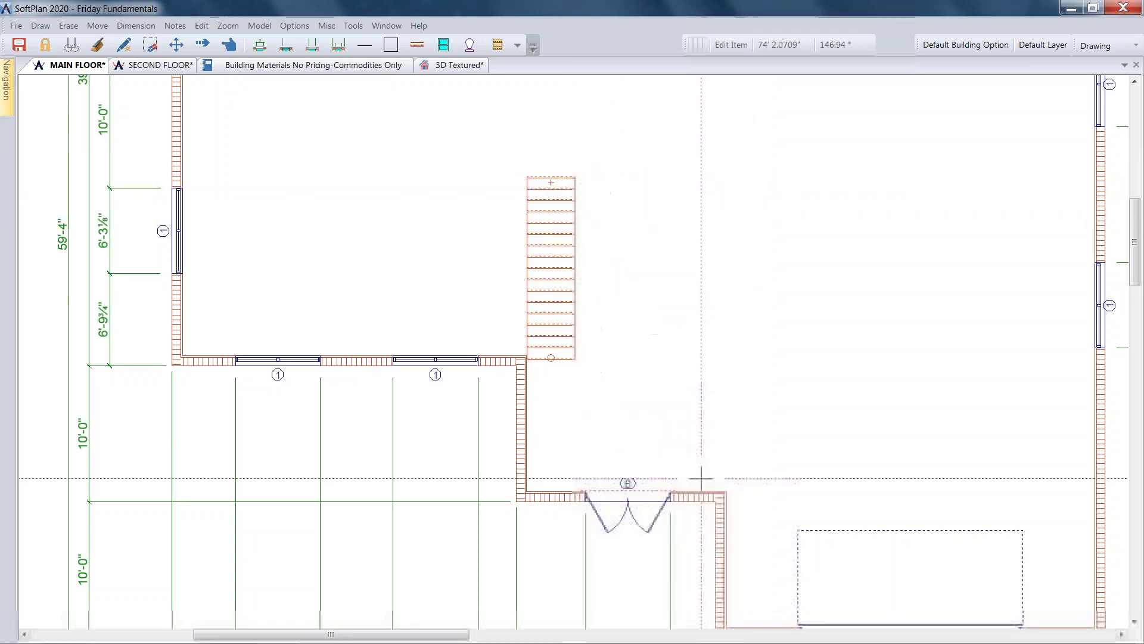
Step: Move the stair further into the house, away from the entry corner, and switch to the second floor drawing
{"action": "left_click", "coordinate": [105, 29]}
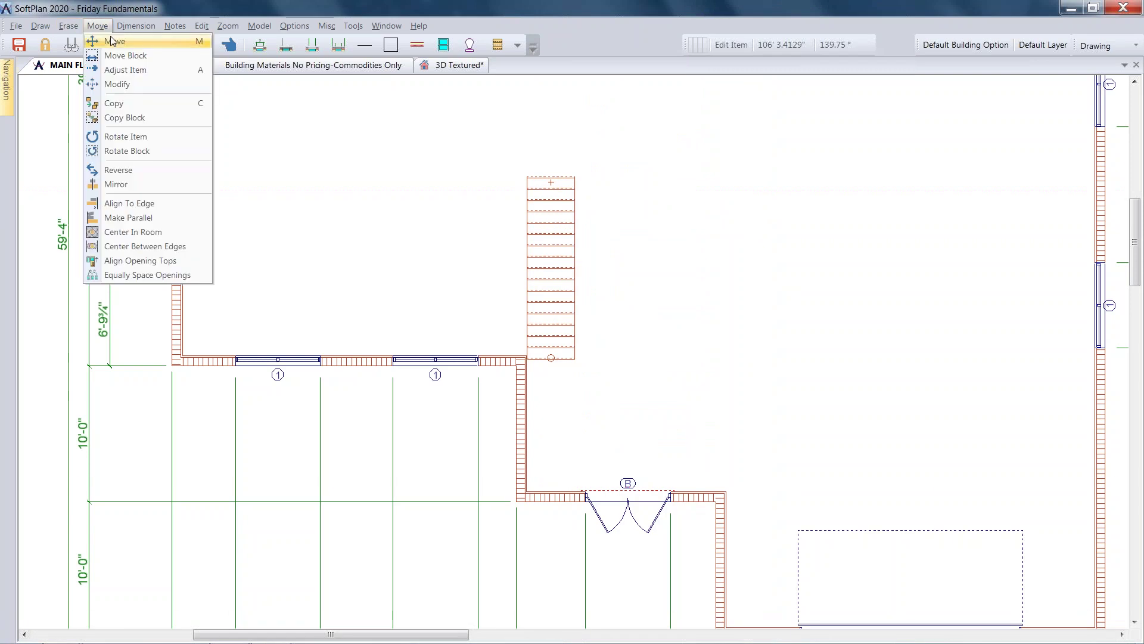
{"action": "left_click", "coordinate": [104, 38]}
{"action": "left_click", "coordinate": [548, 248]}
{"action": "left_click", "coordinate": [547, 219]}
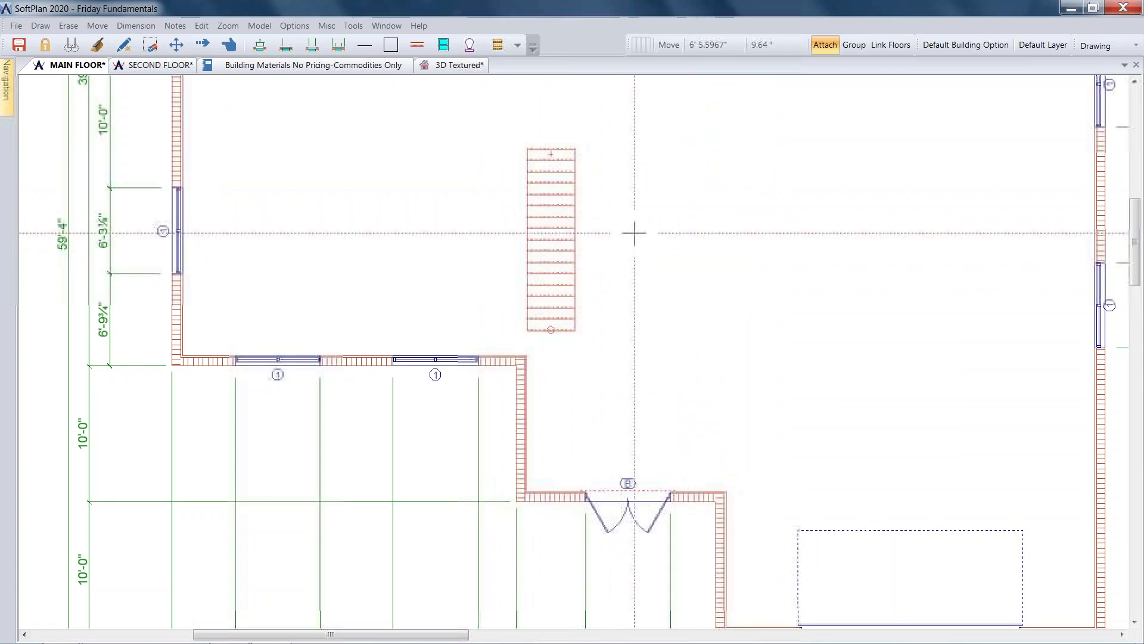
{"action": "middle_click", "coordinate": [630, 256]}
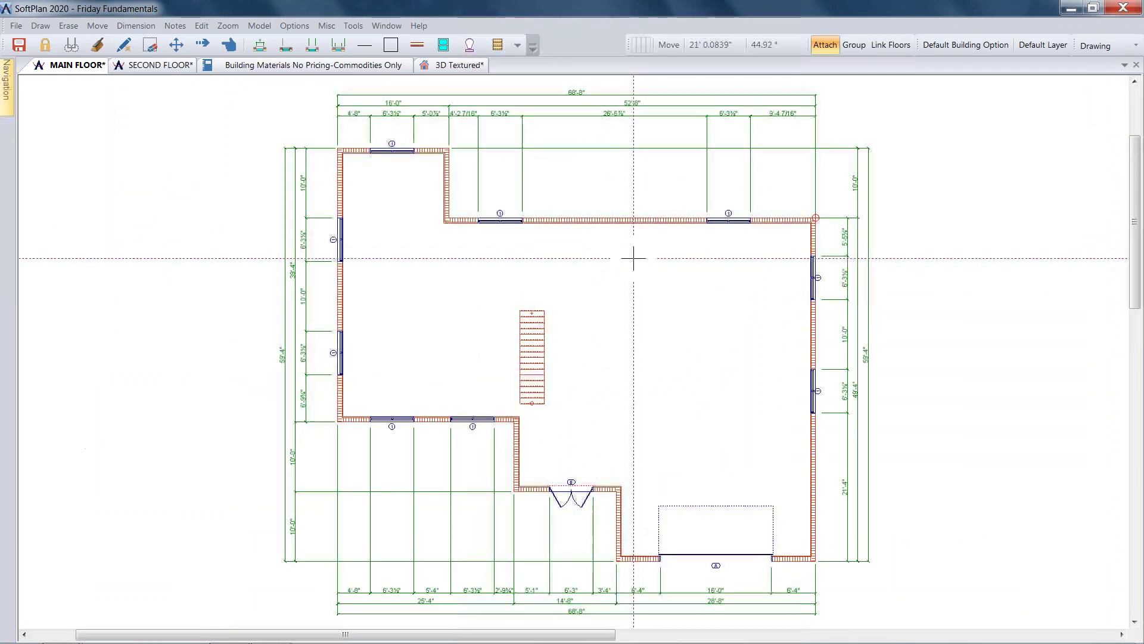
{"action": "key", "text": "Escape"}
{"action": "left_click", "coordinate": [161, 65]}
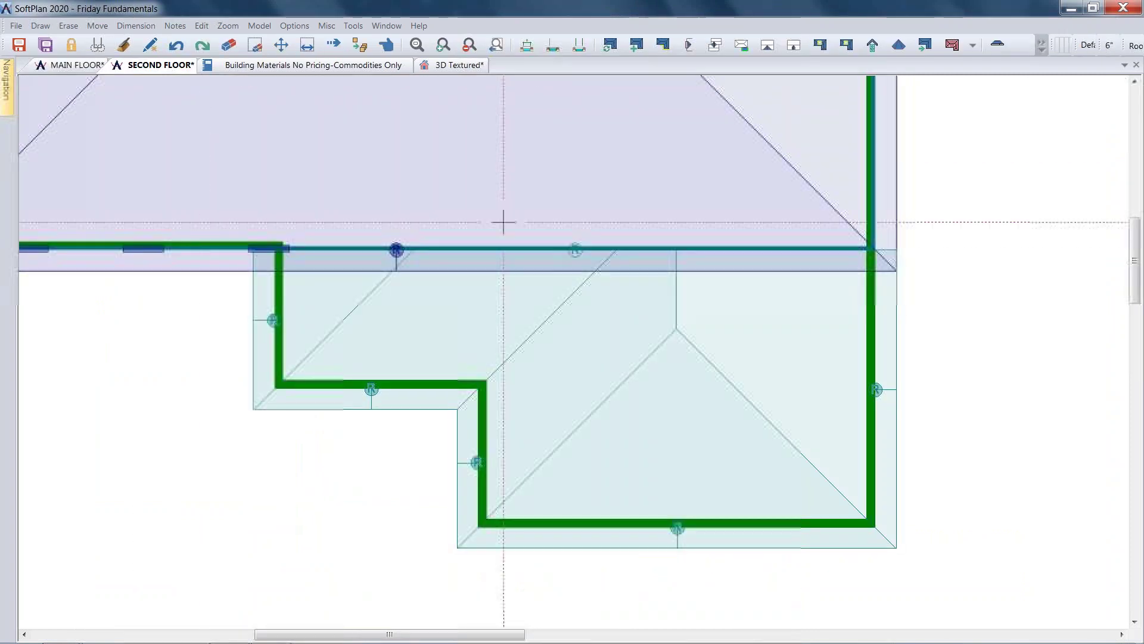
Step: Switch the second floor drawing to Floor System mode and overlay the MAIN FLOOR plan on it
{"action": "middle_click", "coordinate": [539, 232]}
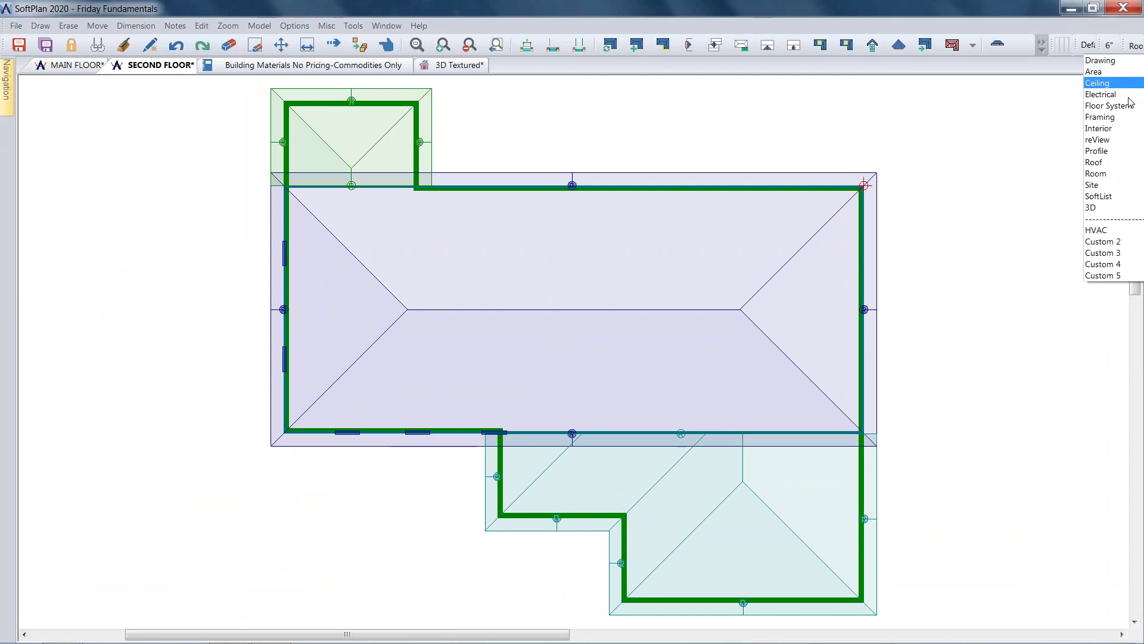
{"action": "left_click", "coordinate": [1129, 106]}
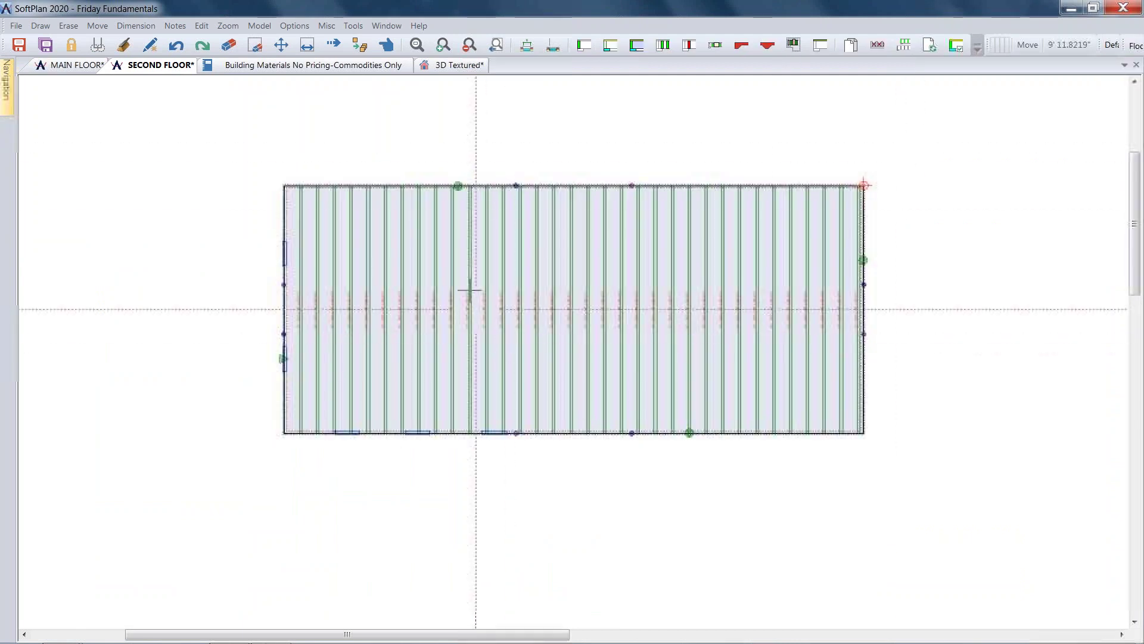
{"action": "left_click", "coordinate": [41, 26]}
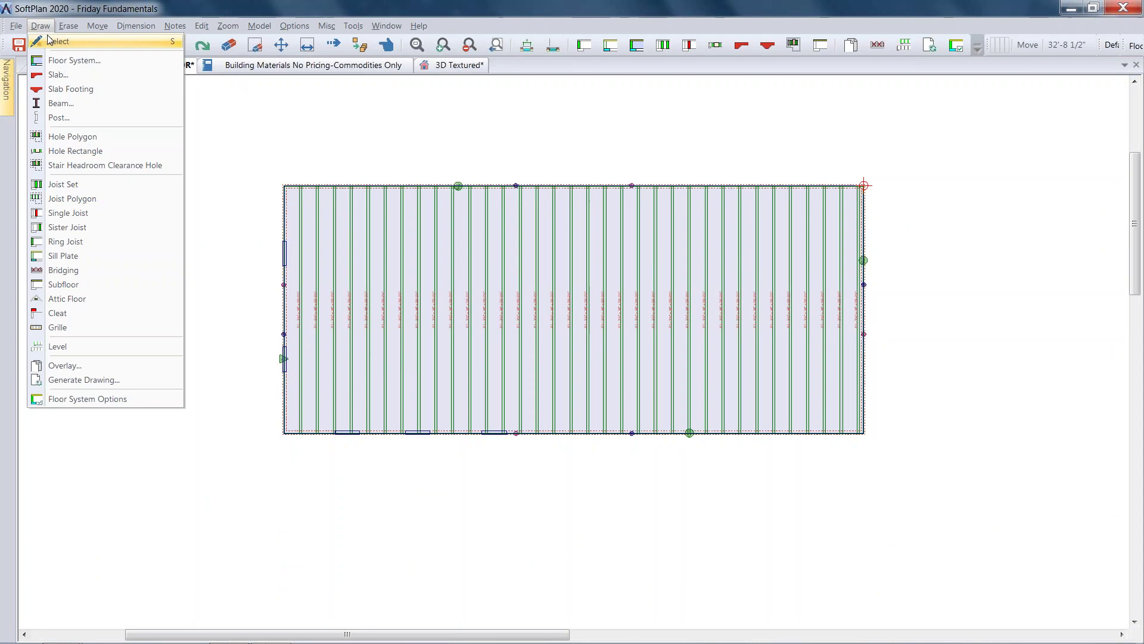
{"action": "left_click", "coordinate": [103, 370]}
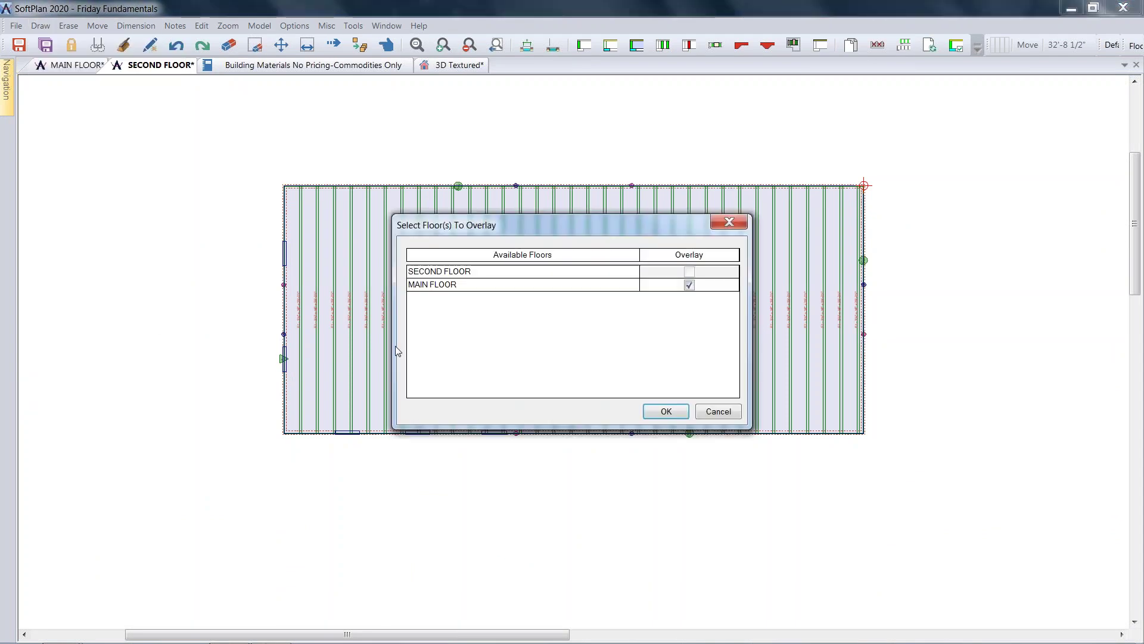
{"action": "left_click", "coordinate": [666, 411]}
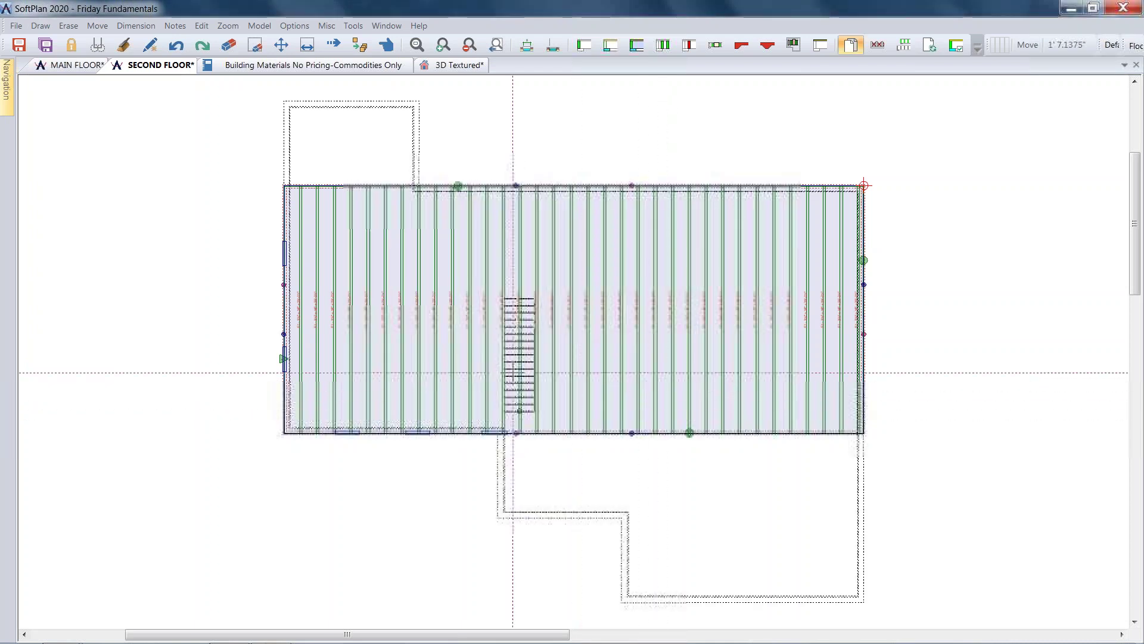
Step: Cut a stair headroom clearance hole in the second floor system for the overlaid main floor stair
{"action": "scroll", "coordinate": [581, 375], "scroll_direction": "up", "scroll_amount": 2}
{"action": "scroll", "coordinate": [574, 351], "scroll_direction": "up", "scroll_amount": 1}
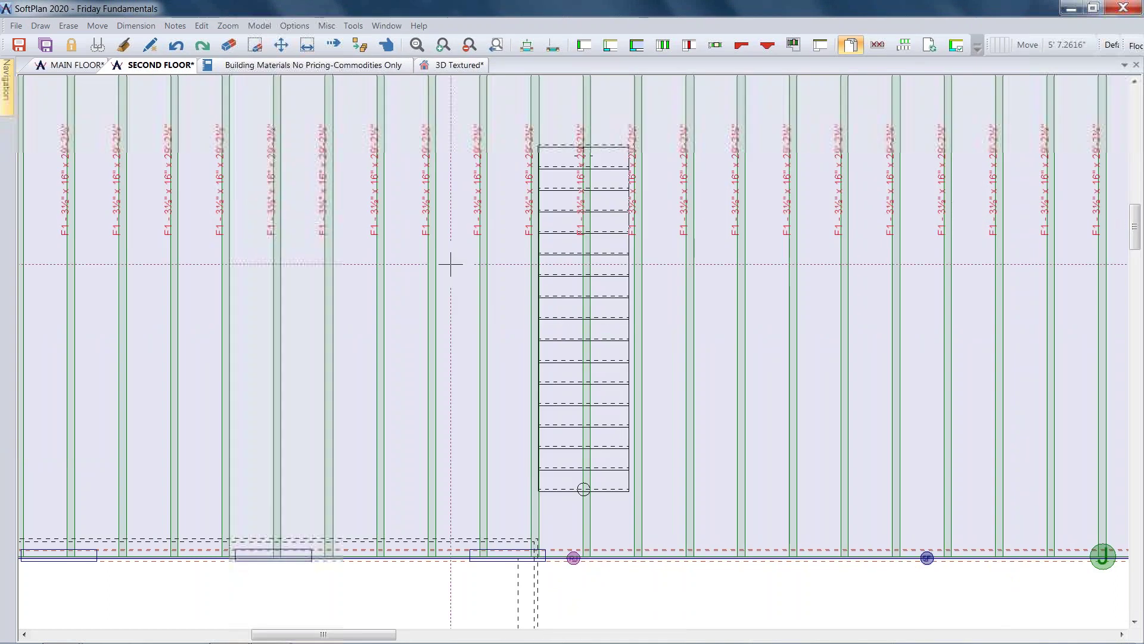
{"action": "left_click", "coordinate": [41, 25]}
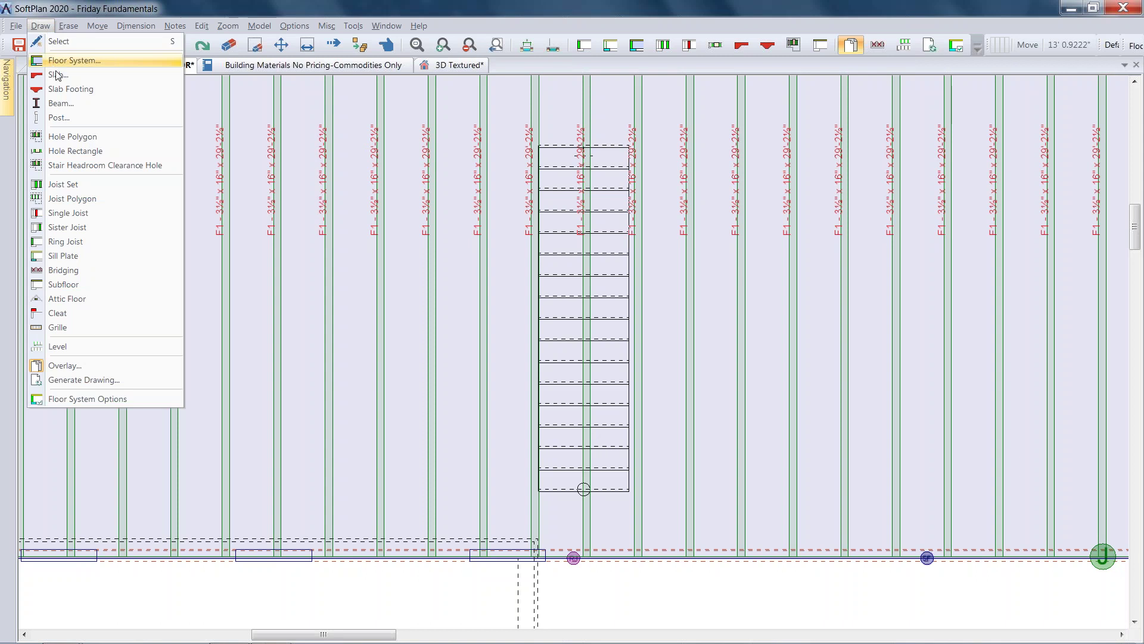
{"action": "left_click", "coordinate": [127, 169]}
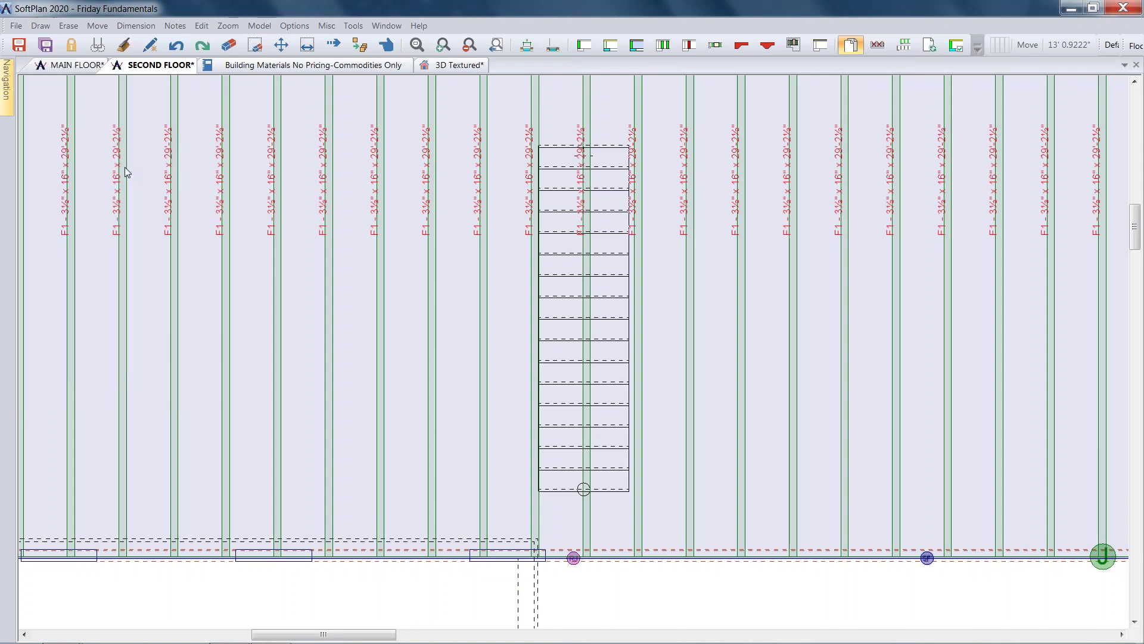
{"action": "left_click", "coordinate": [593, 292]}
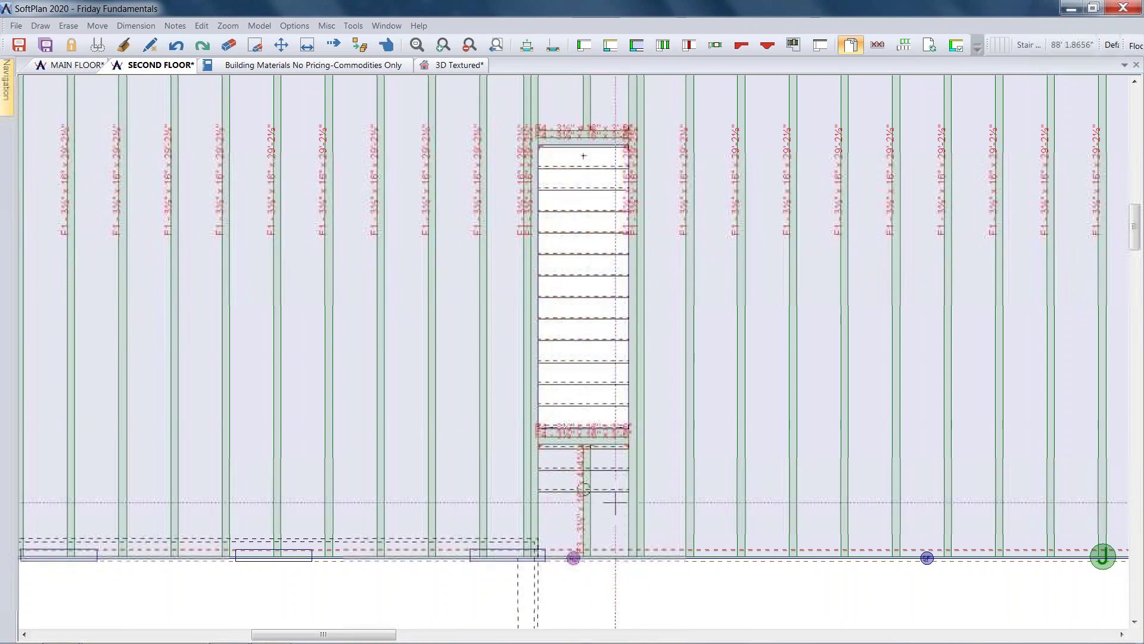
Step: Examine the doubled joists, headers and hangers framing both ends of the stair hole
{"action": "scroll", "coordinate": [583, 156], "scroll_direction": "up", "scroll_amount": 5}
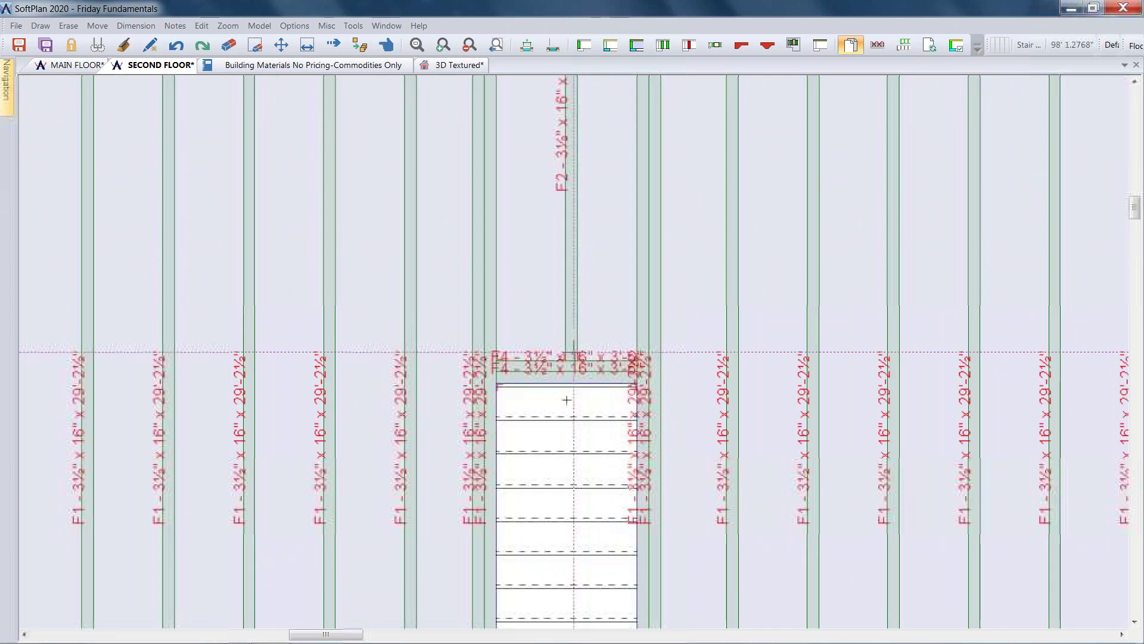
{"action": "scroll", "coordinate": [612, 518], "scroll_direction": "up", "scroll_amount": 3}
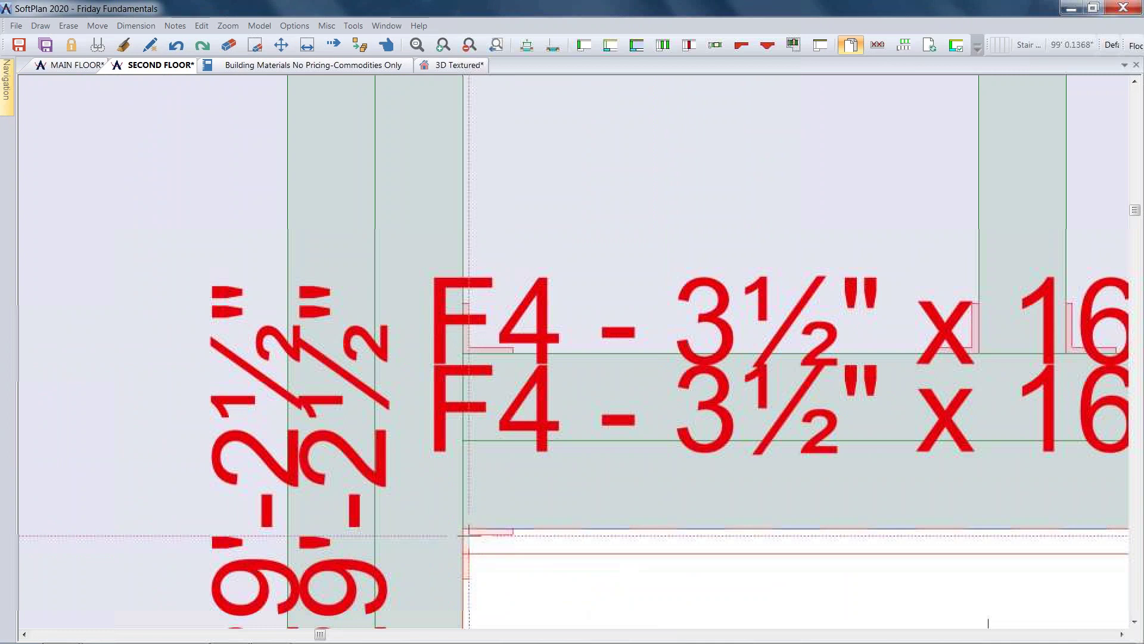
{"action": "scroll", "coordinate": [517, 529], "scroll_direction": "down", "scroll_amount": 8}
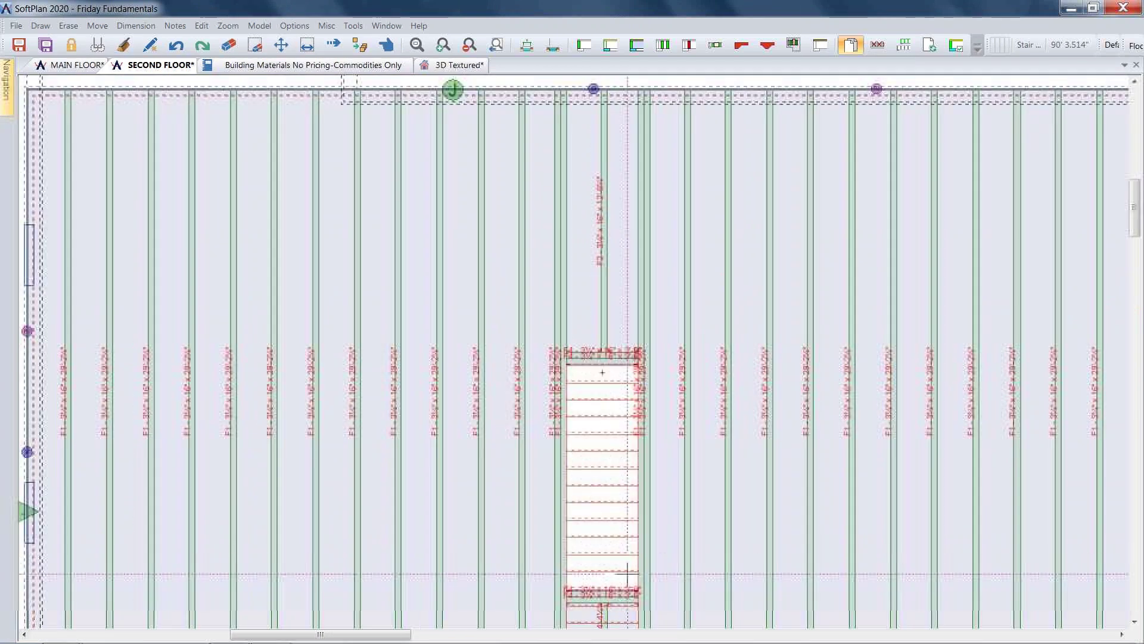
{"action": "scroll", "coordinate": [638, 606], "scroll_direction": "up", "scroll_amount": 8}
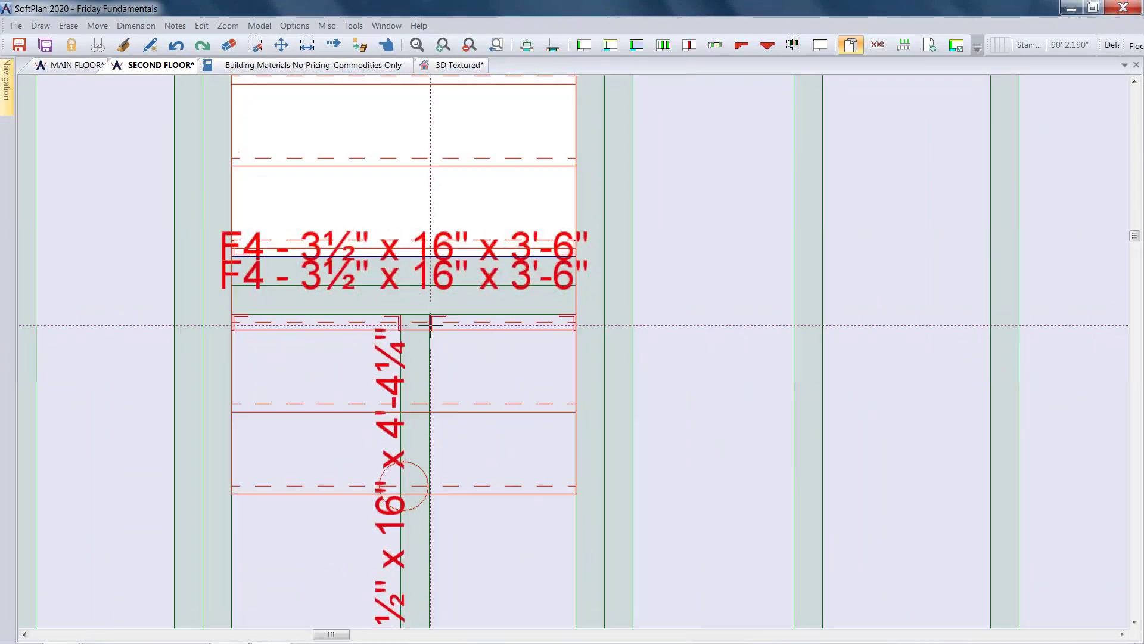
{"action": "scroll", "coordinate": [573, 353], "scroll_direction": "down", "scroll_amount": 8}
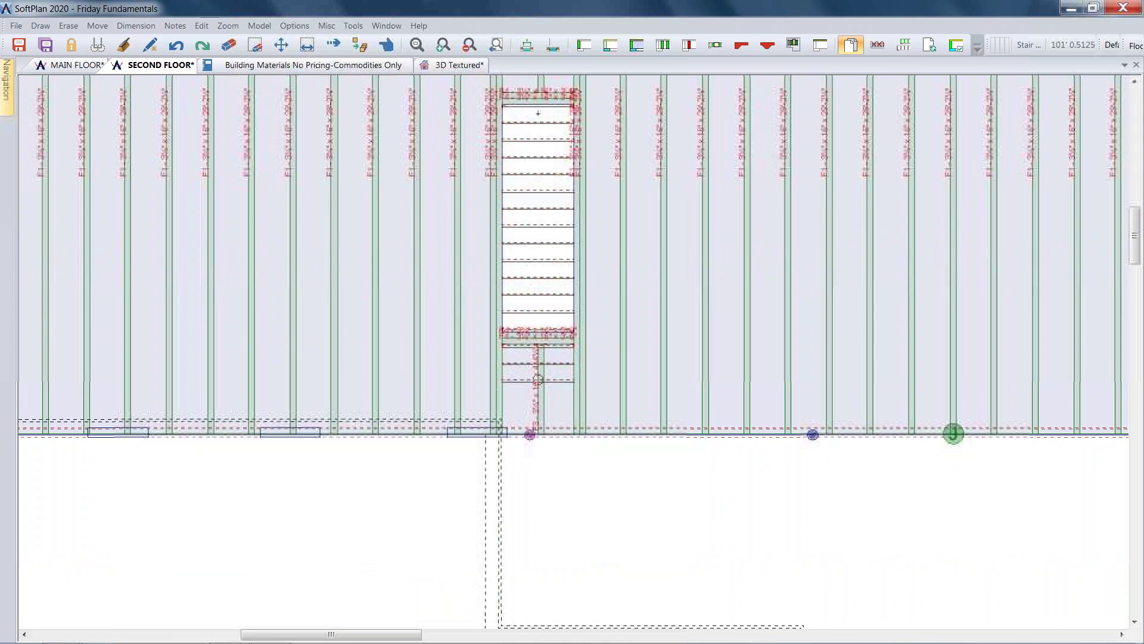
Step: Review the stair hole's length, width and Add Drywall setting in its properties
{"action": "left_click", "coordinate": [201, 25]}
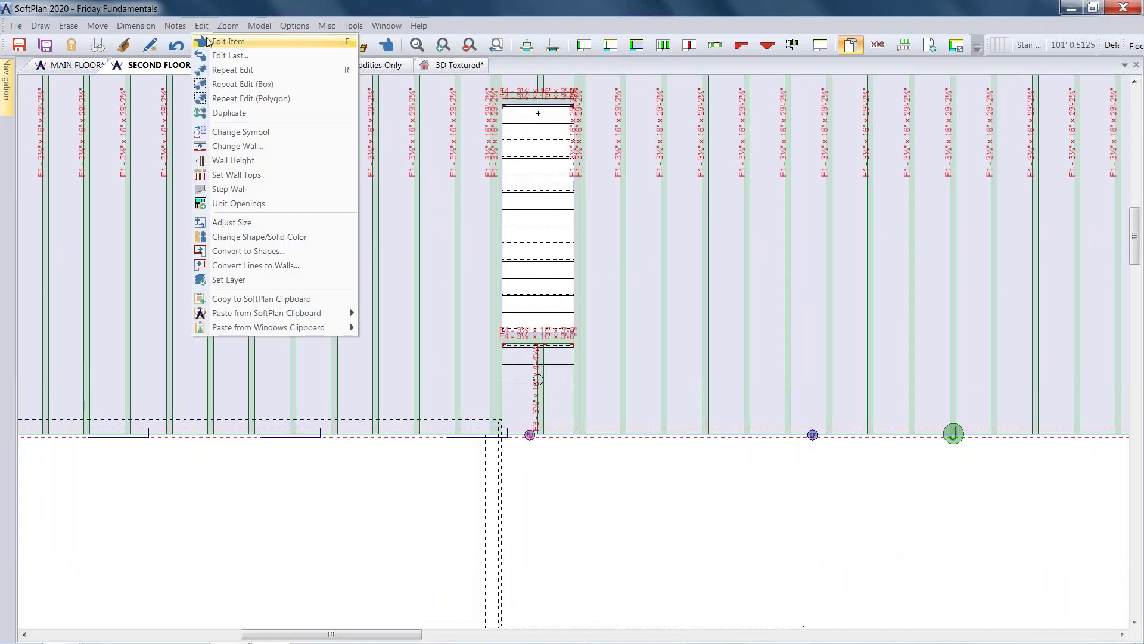
{"action": "left_click", "coordinate": [225, 38]}
{"action": "left_click", "coordinate": [538, 166]}
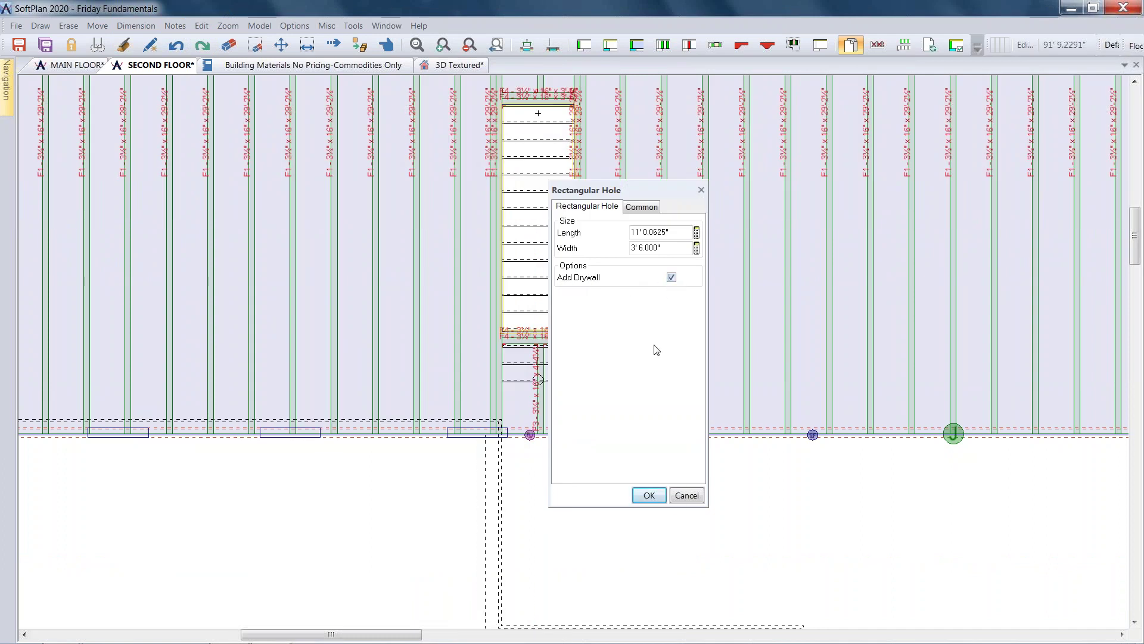
{"action": "left_click", "coordinate": [649, 494]}
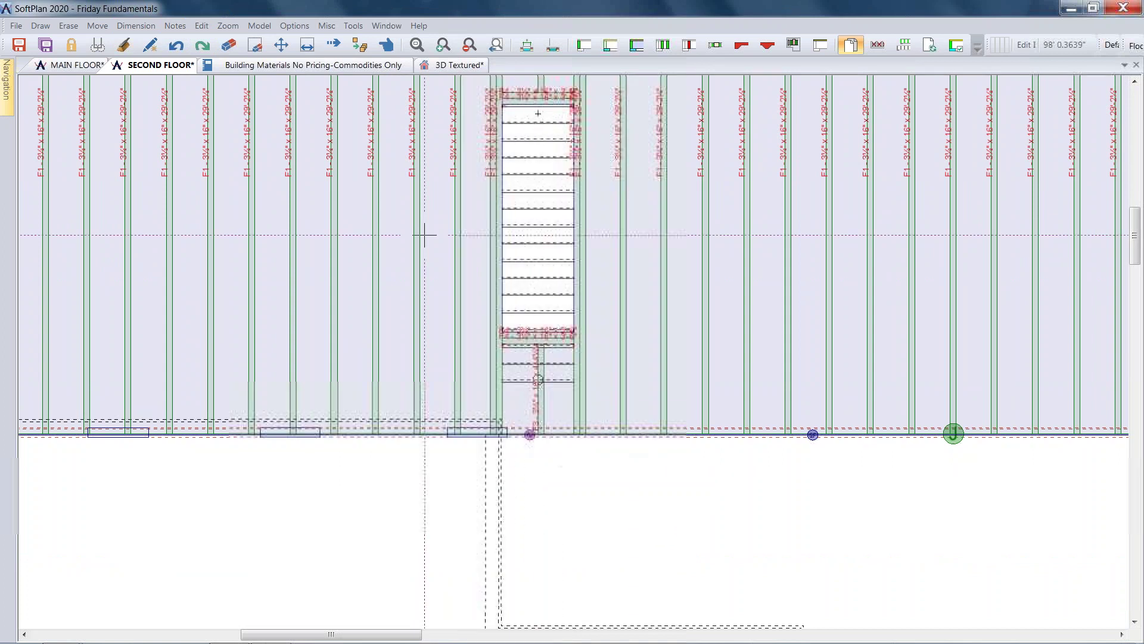
Step: Return to the main floor plan, show the textured 3D model, and examine the stair and its floor opening from inside the house
{"action": "left_click", "coordinate": [79, 65]}
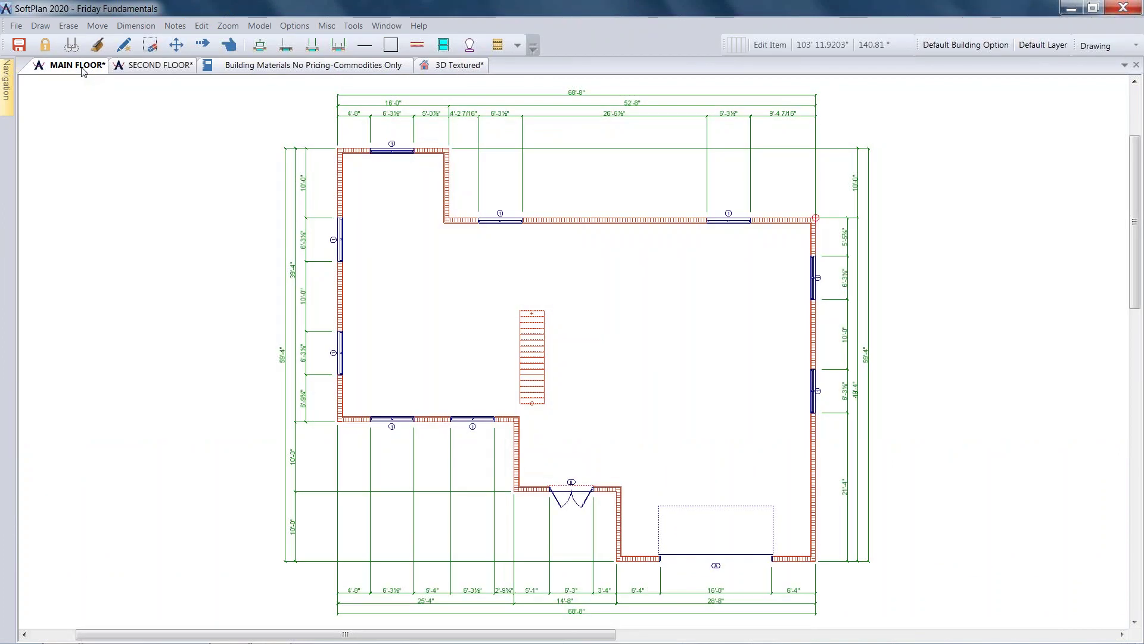
{"action": "left_click", "coordinate": [98, 46]}
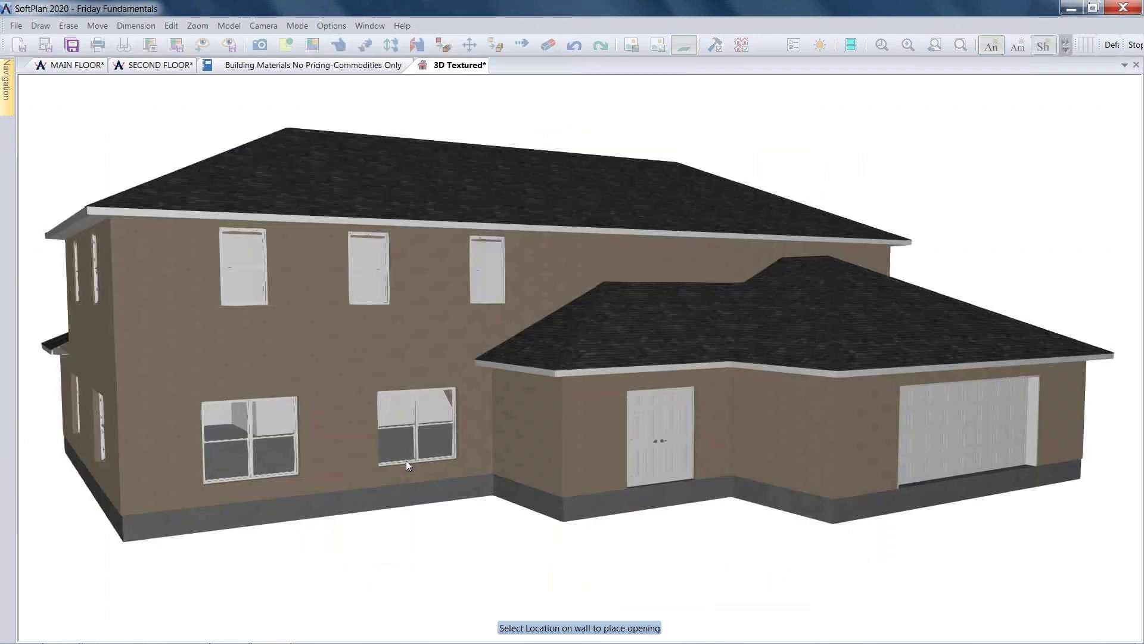
{"action": "scroll", "coordinate": [437, 402], "scroll_direction": "up", "scroll_amount": 3}
{"action": "middle_click_drag", "start_coordinate": [445, 398], "coordinate": [588, 388]}
{"action": "scroll", "coordinate": [601, 377], "scroll_direction": "up", "scroll_amount": 3}
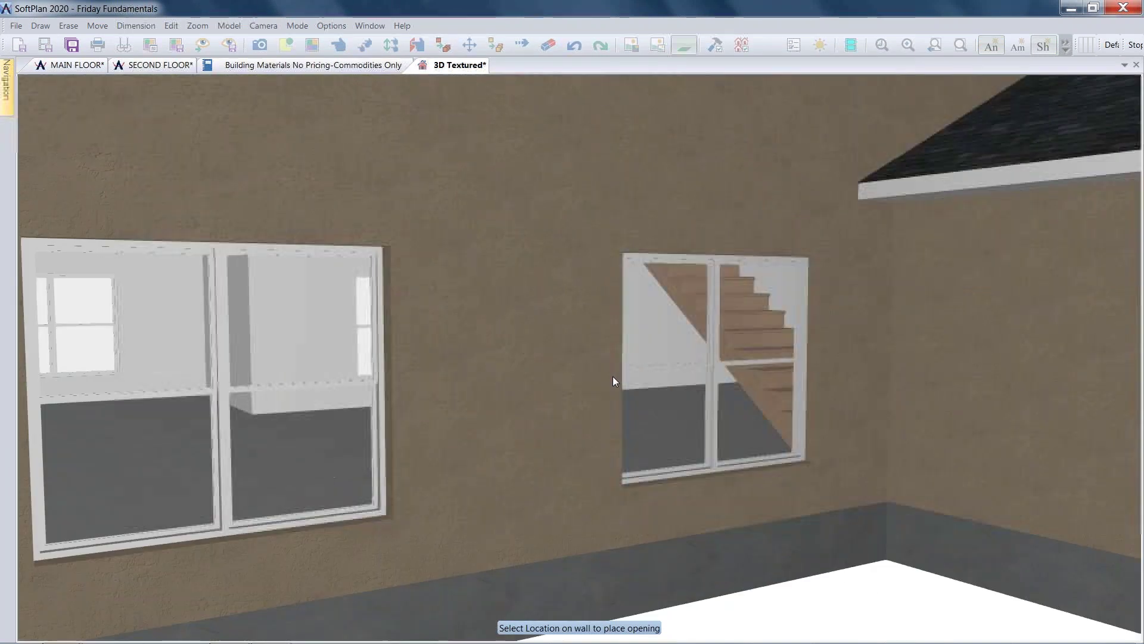
{"action": "scroll", "coordinate": [613, 373], "scroll_direction": "up", "scroll_amount": 3}
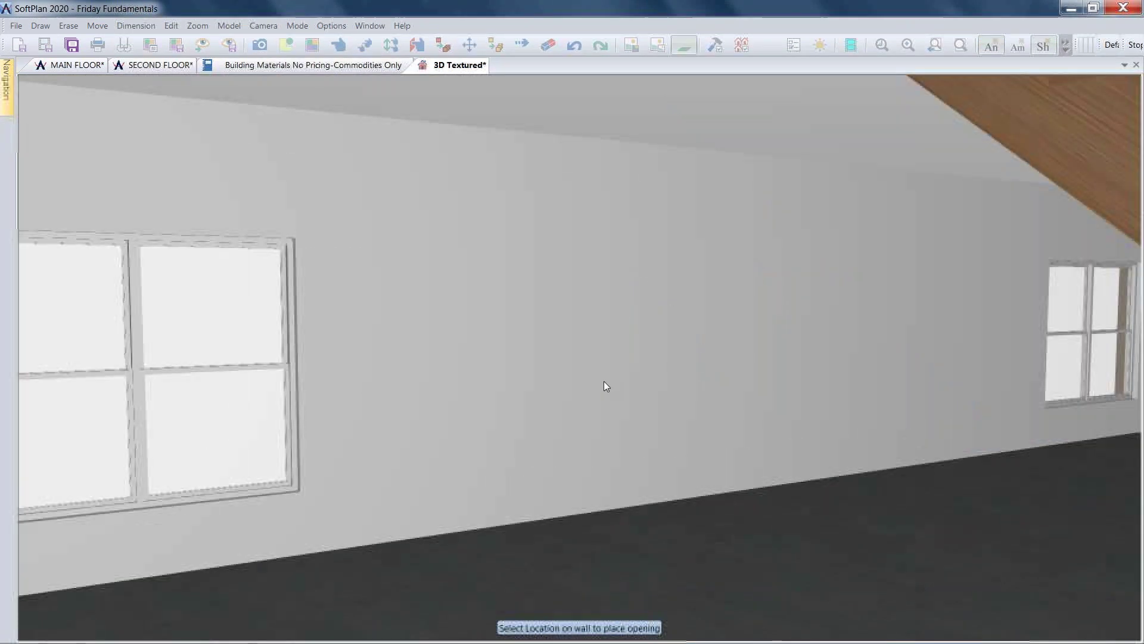
{"action": "scroll", "coordinate": [603, 381], "scroll_direction": "up", "scroll_amount": 2}
{"action": "scroll", "coordinate": [563, 399], "scroll_direction": "down", "scroll_amount": 3}
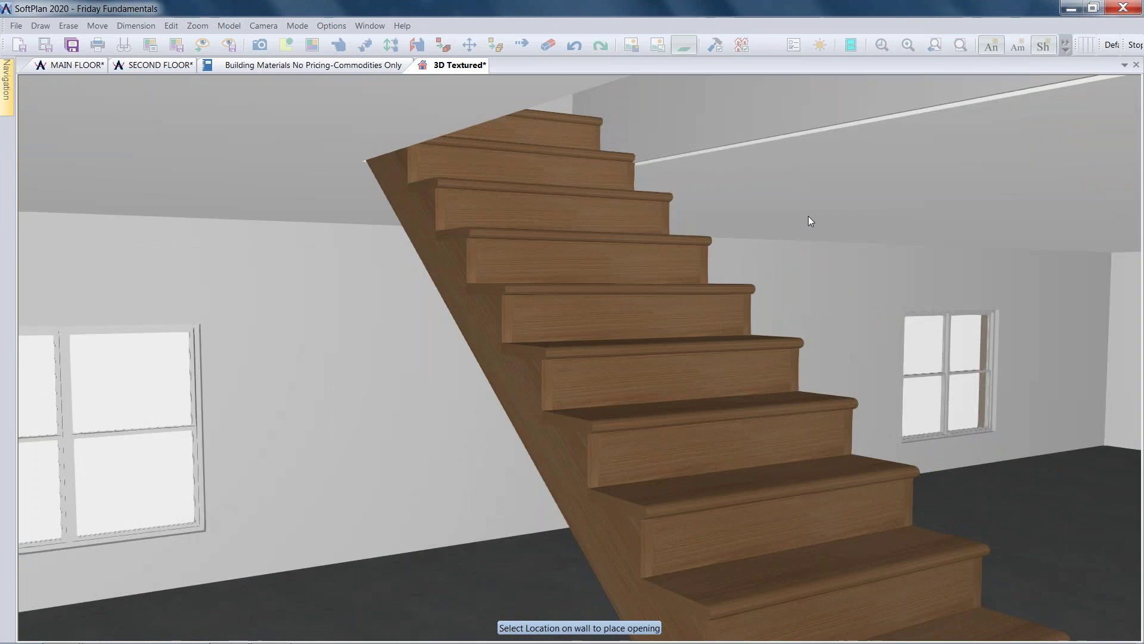
{"action": "scroll", "coordinate": [799, 238], "scroll_direction": "down", "scroll_amount": 2}
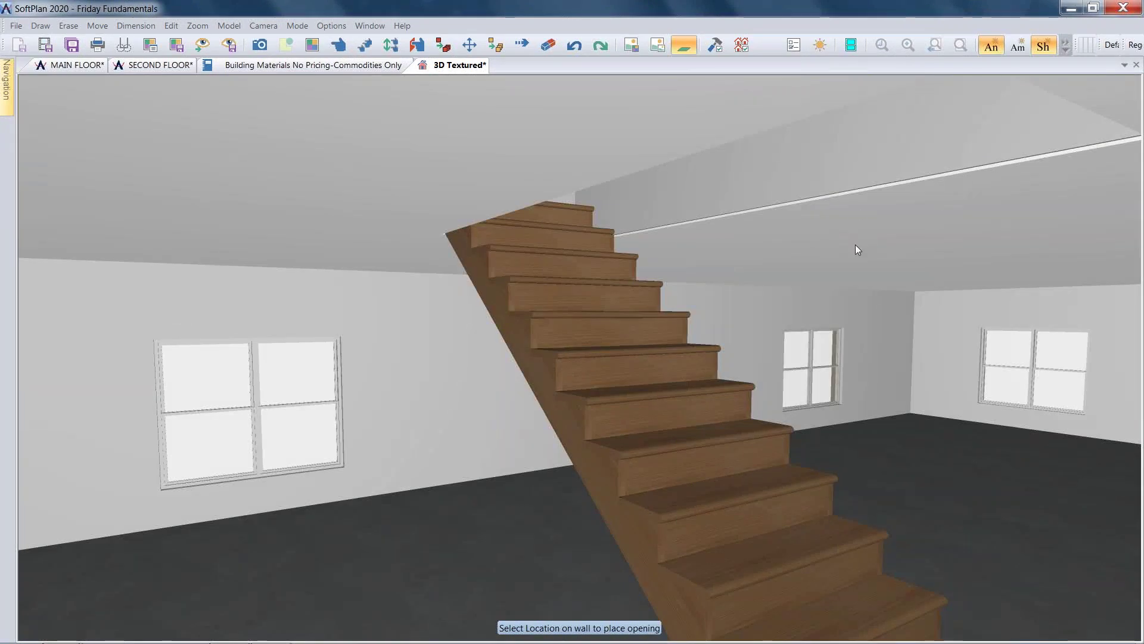
{"action": "scroll", "coordinate": [856, 249], "scroll_direction": "down", "scroll_amount": 3}
{"action": "scroll", "coordinate": [703, 309], "scroll_direction": "up", "scroll_amount": 5}
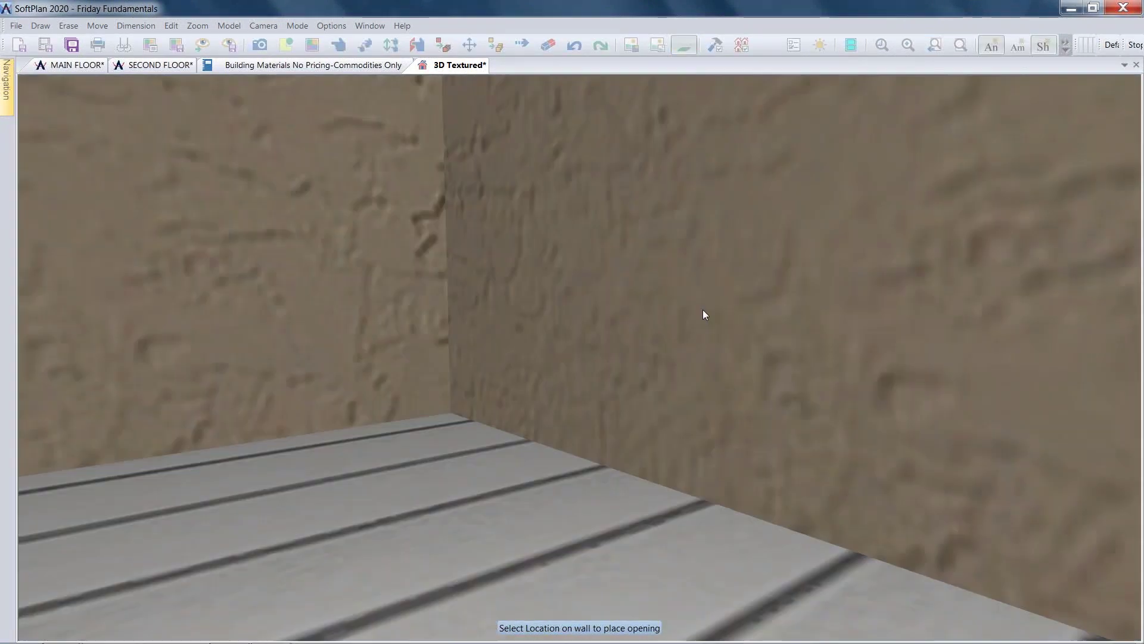
{"action": "scroll", "coordinate": [674, 314], "scroll_direction": "down", "scroll_amount": 5}
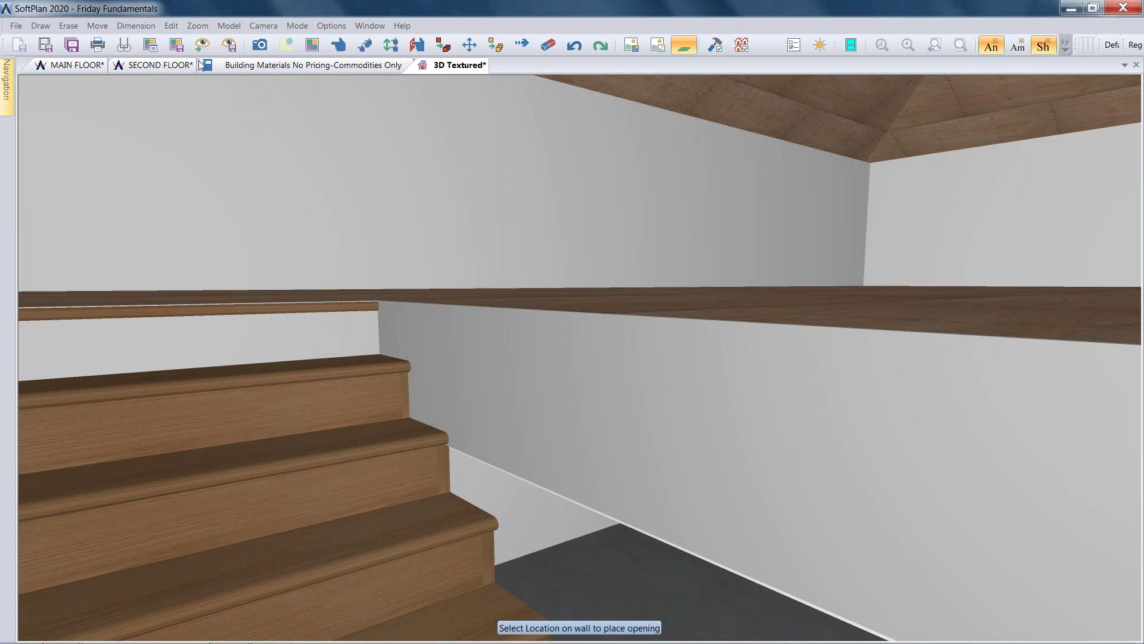
Step: Open the Building Materials No Pricing-Commodities Only report and read through its output messages in an enlarged list
{"action": "left_click", "coordinate": [313, 65]}
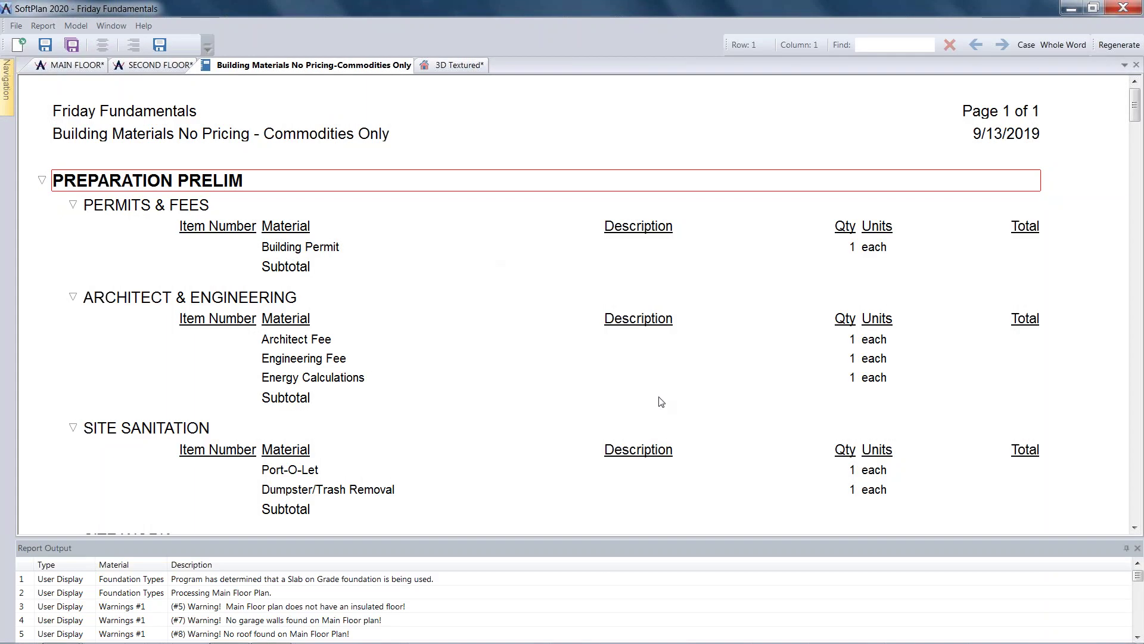
{"action": "left_click_drag", "start_coordinate": [692, 537], "coordinate": [728, 390]}
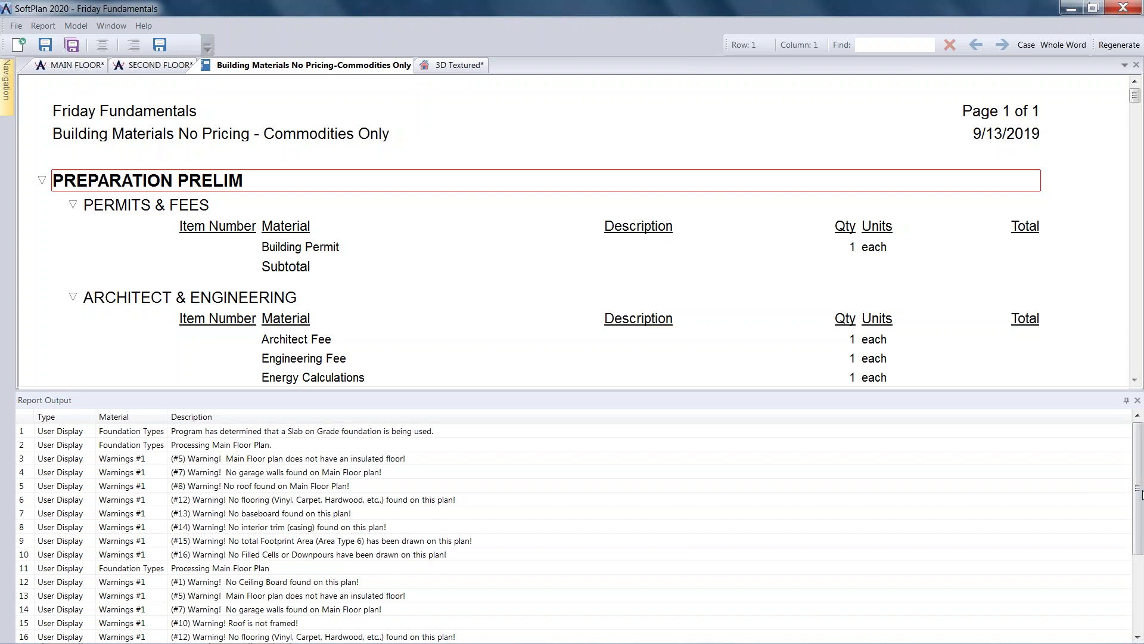
{"action": "left_click_drag", "start_coordinate": [1138, 493], "coordinate": [1137, 567]}
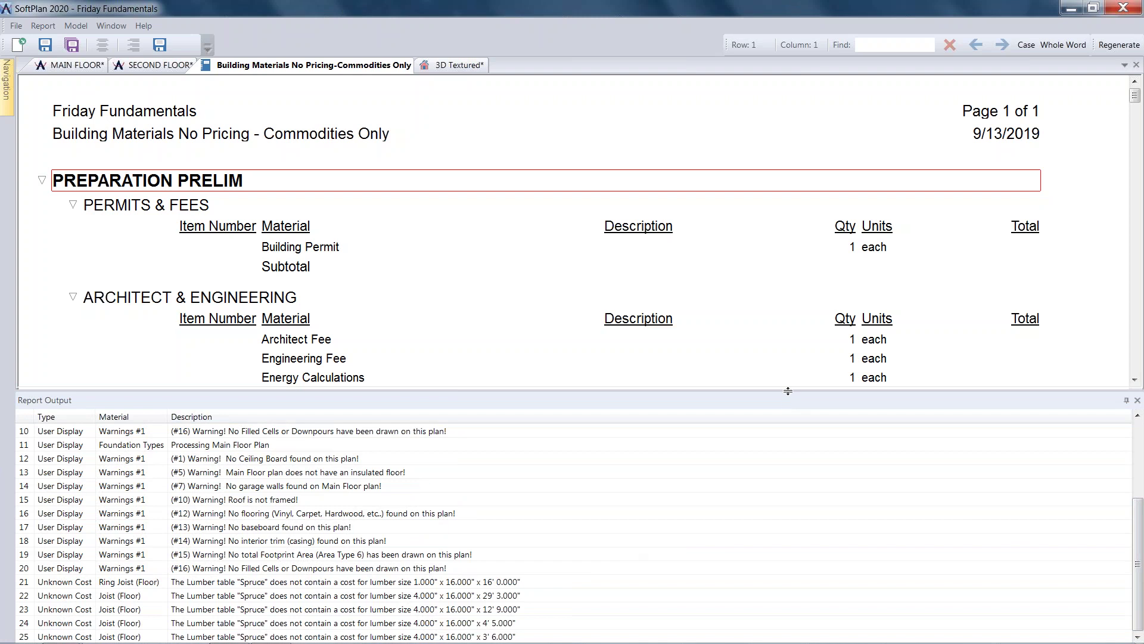
{"action": "left_click_drag", "start_coordinate": [787, 391], "coordinate": [788, 578]}
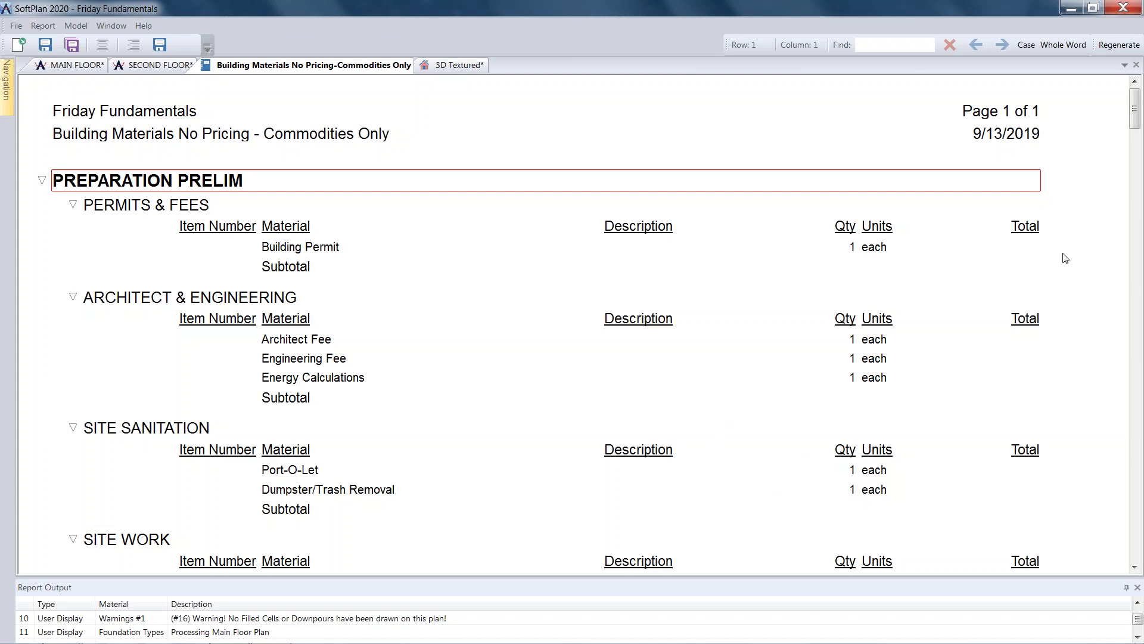
Step: Read through the report's material quantities from foundation and blockwork to framing, roofing, windows, garage doors and insulation, and return to its start
{"action": "left_click_drag", "start_coordinate": [1135, 114], "coordinate": [1140, 168]}
{"action": "scroll", "coordinate": [536, 321], "scroll_direction": "down", "scroll_amount": 1}
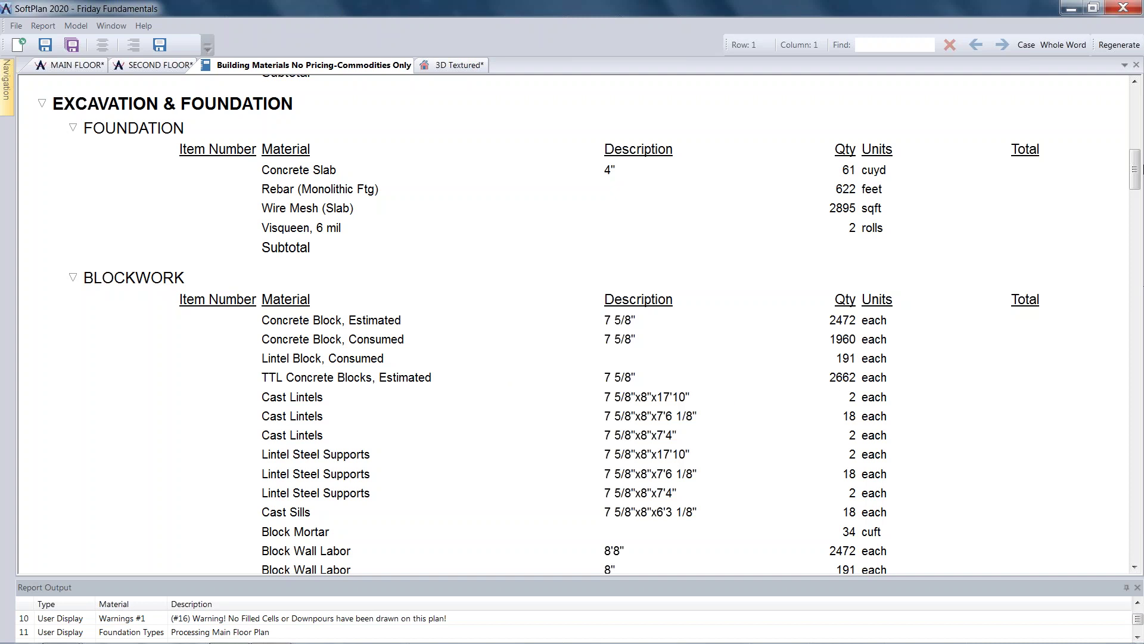
{"action": "left_click_drag", "start_coordinate": [1140, 172], "coordinate": [1140, 277]}
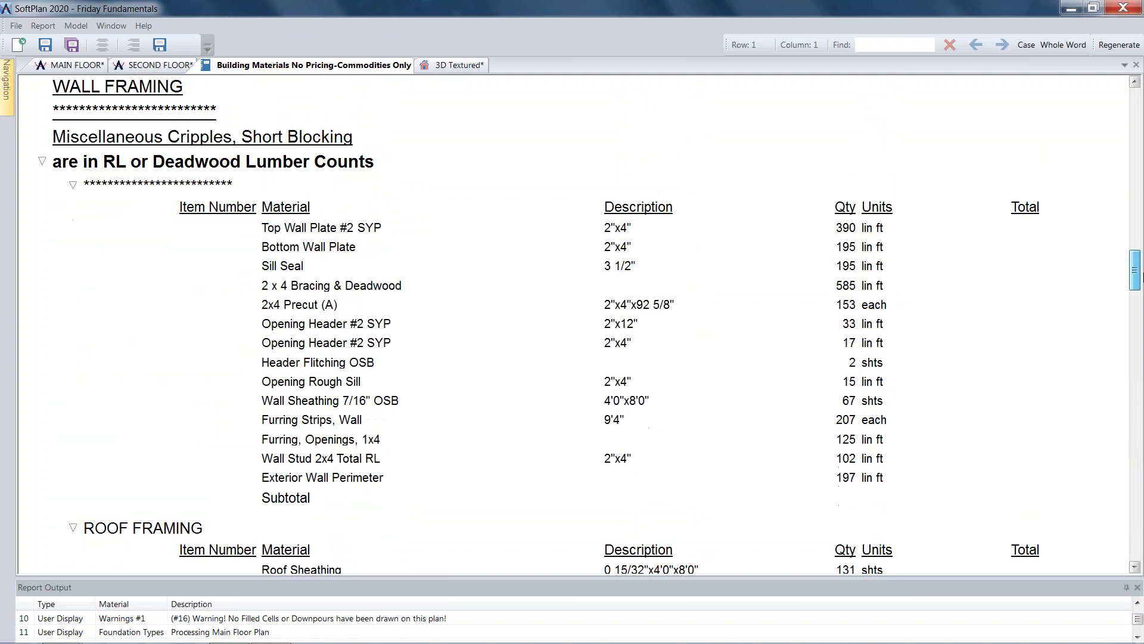
{"action": "left_click_drag", "start_coordinate": [1140, 277], "coordinate": [1140, 337]}
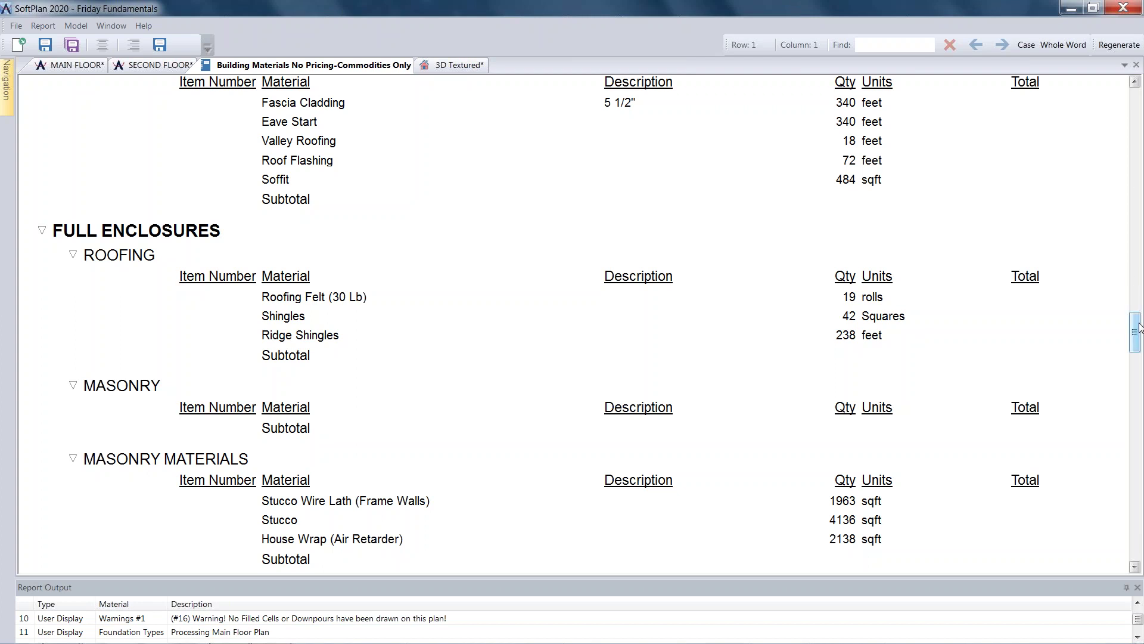
{"action": "left_click_drag", "start_coordinate": [1139, 324], "coordinate": [1138, 349]}
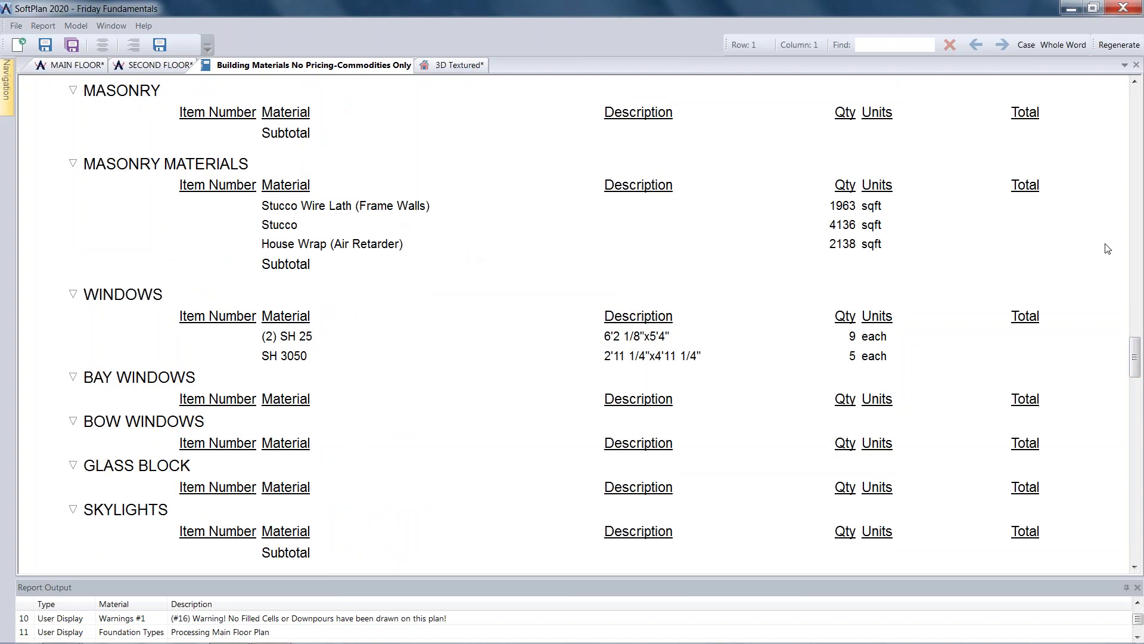
{"action": "left_click_drag", "start_coordinate": [1136, 353], "coordinate": [1140, 412]}
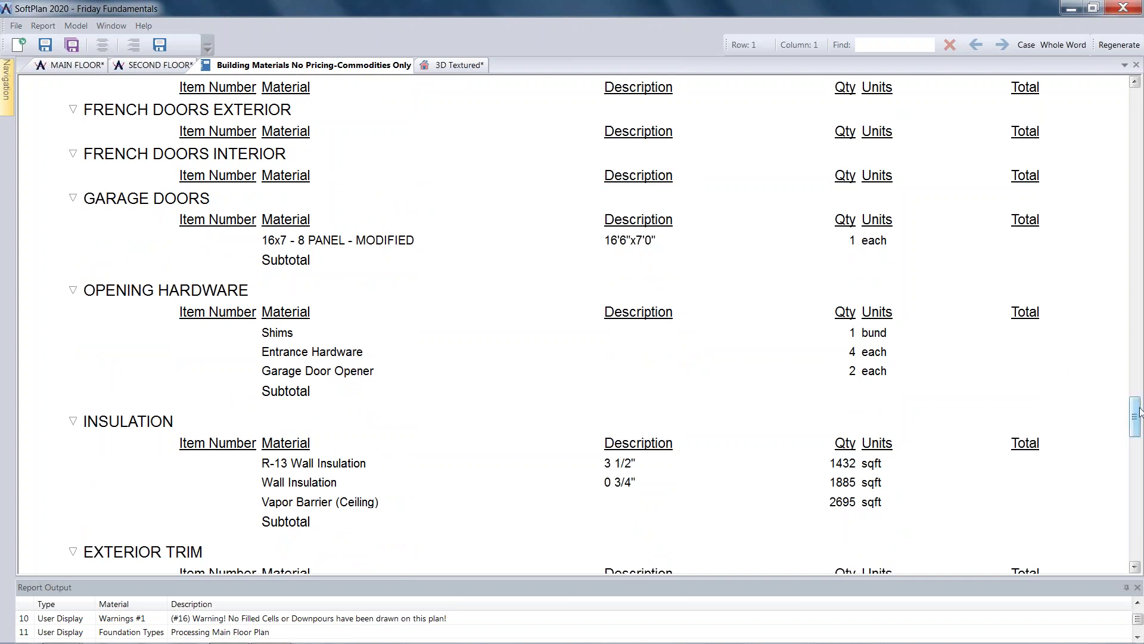
{"action": "left_click_drag", "start_coordinate": [1139, 416], "coordinate": [1143, 92]}
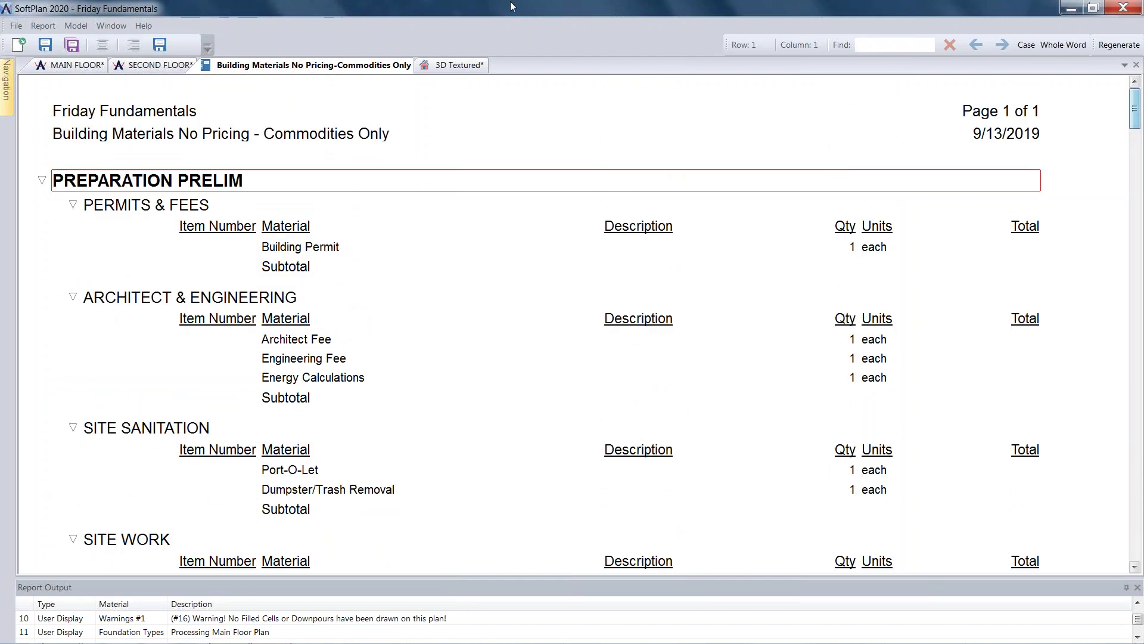
{"action": "left_click", "coordinate": [1069, 8]}
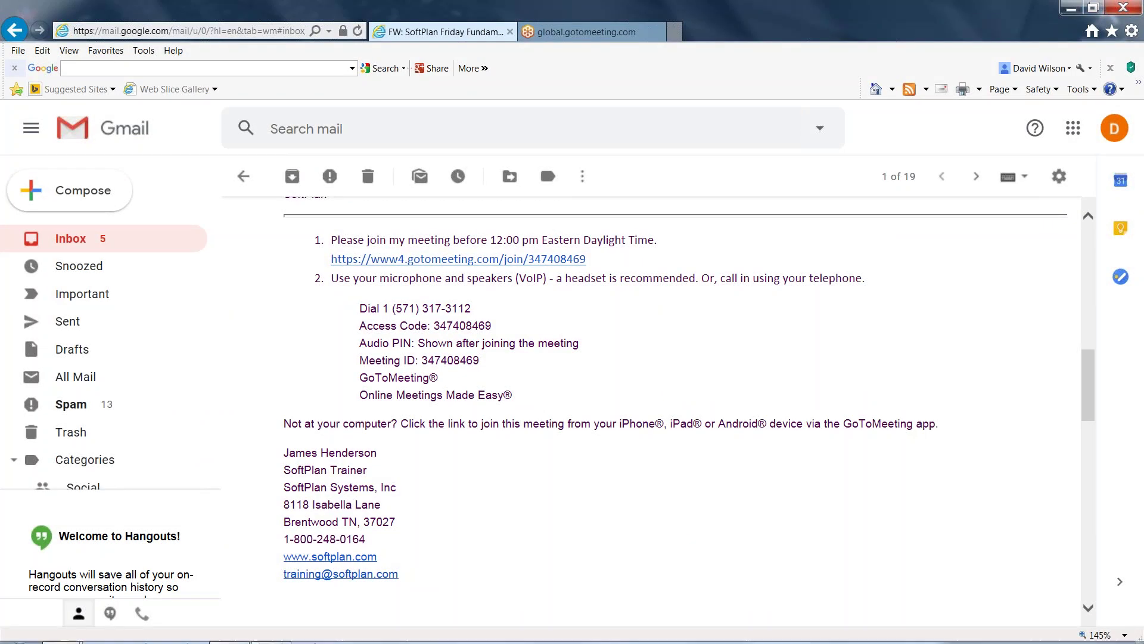
{"action": "left_click", "coordinate": [269, 630]}
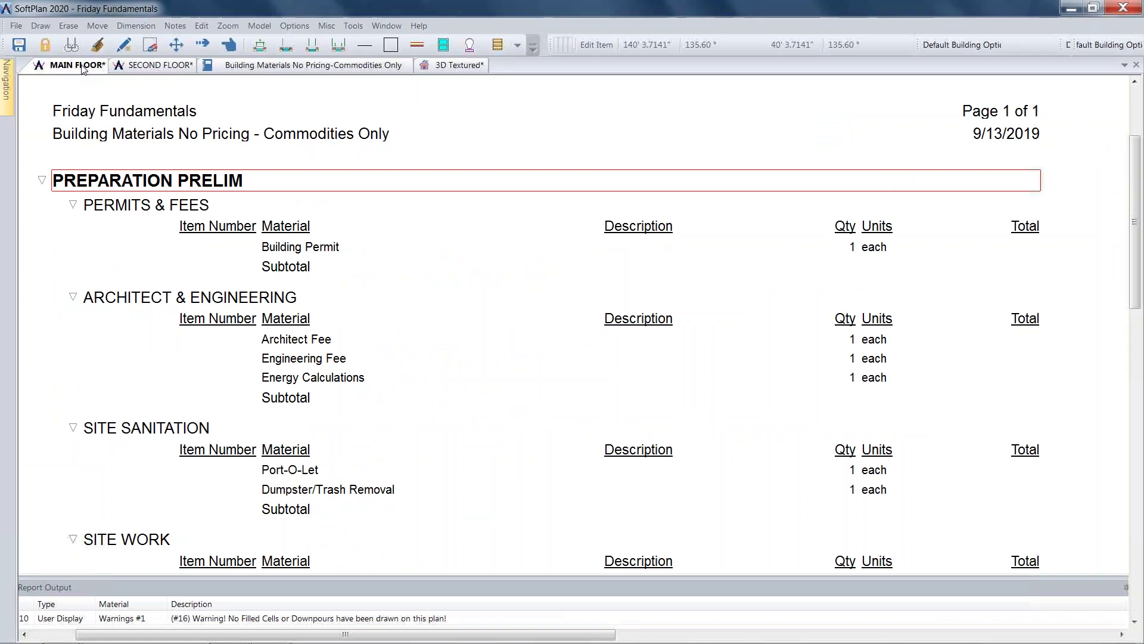
Step: Return to the main floor plan and choose the 8' Filled Cell symbol from the Structural library's Filled Cells category
{"action": "left_click", "coordinate": [77, 65]}
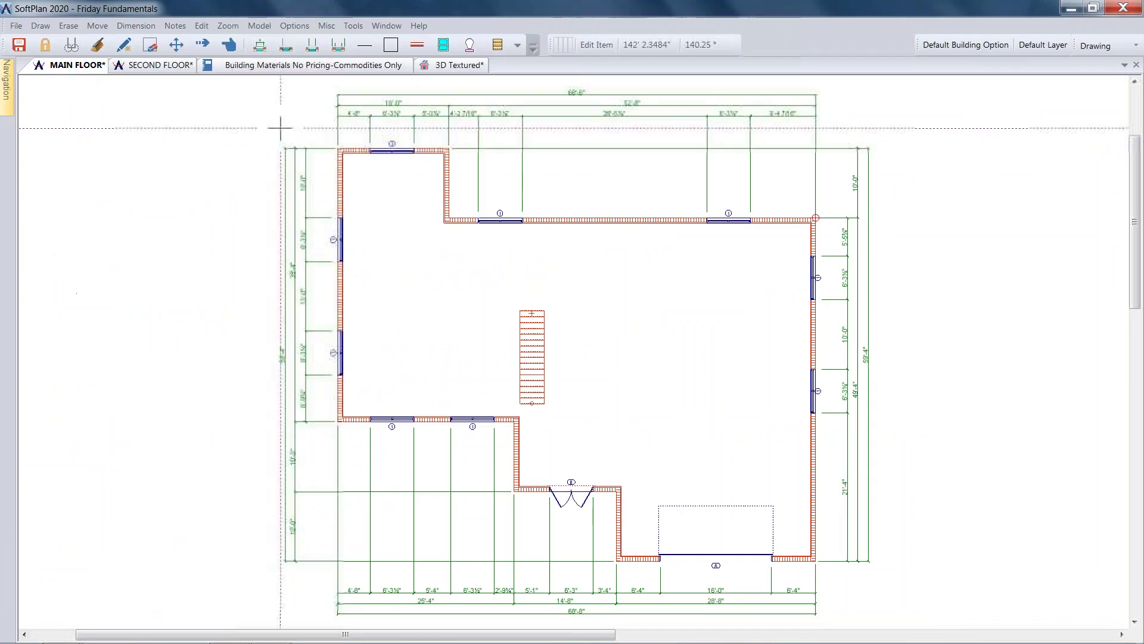
{"action": "scroll", "coordinate": [346, 160], "scroll_direction": "up", "scroll_amount": 5}
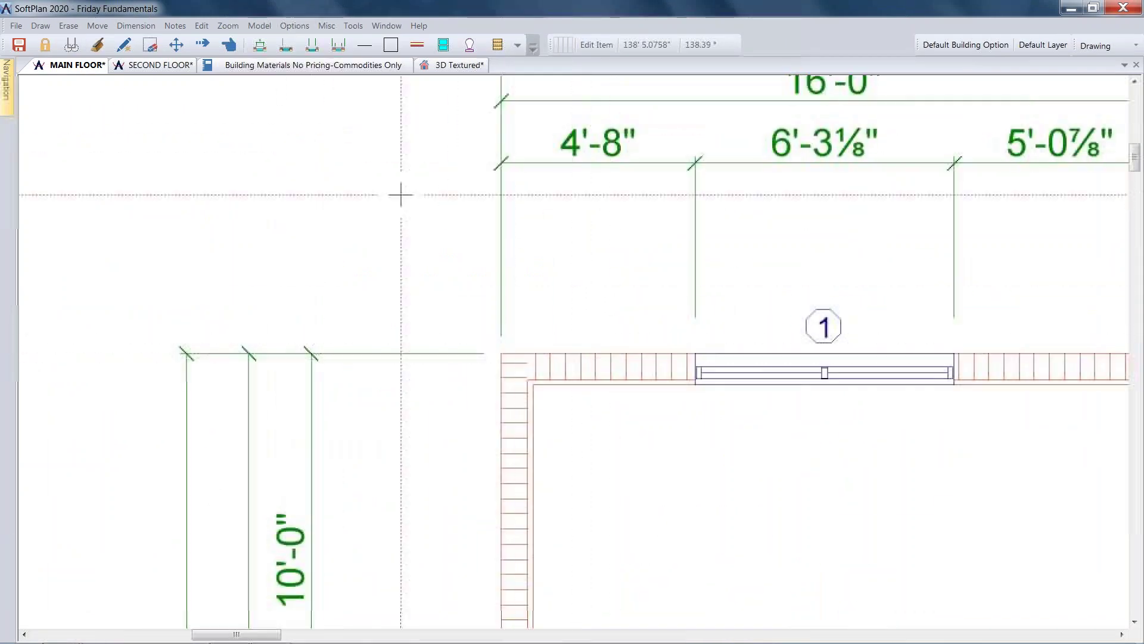
{"action": "left_click", "coordinate": [50, 27]}
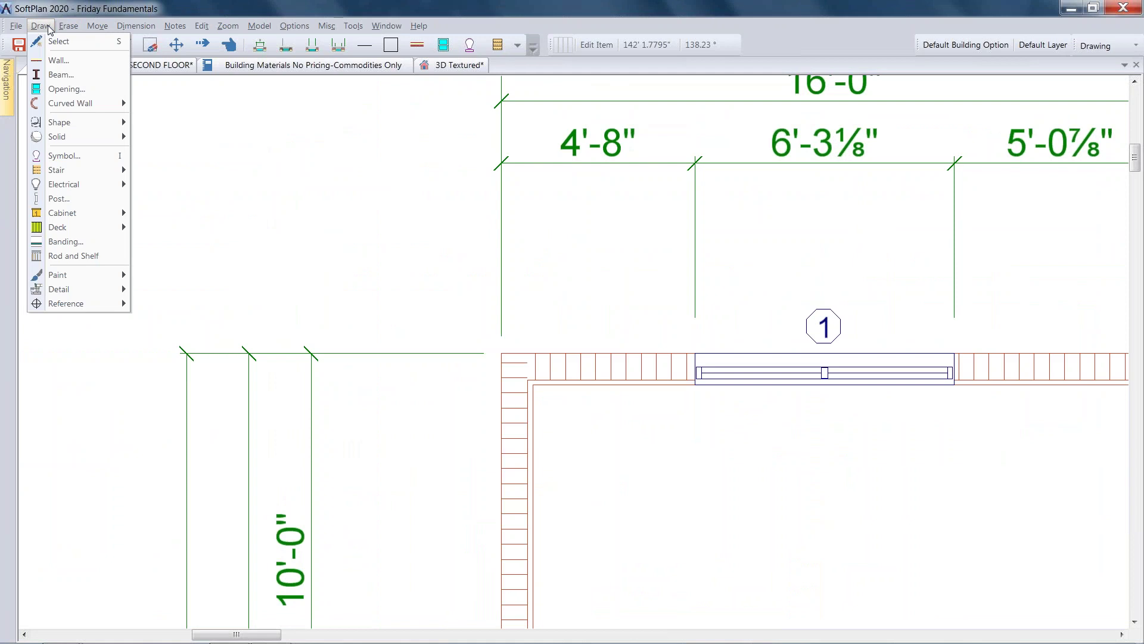
{"action": "mouse_move", "coordinate": [89, 229]}
{"action": "left_click", "coordinate": [84, 158]}
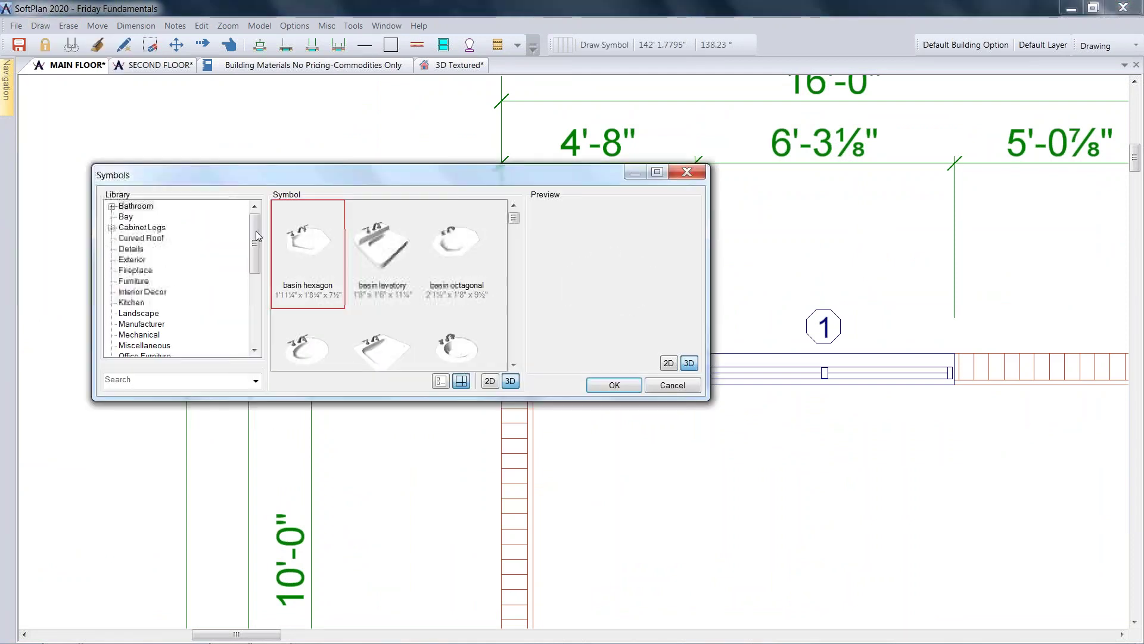
{"action": "left_click_drag", "start_coordinate": [255, 240], "coordinate": [253, 296]}
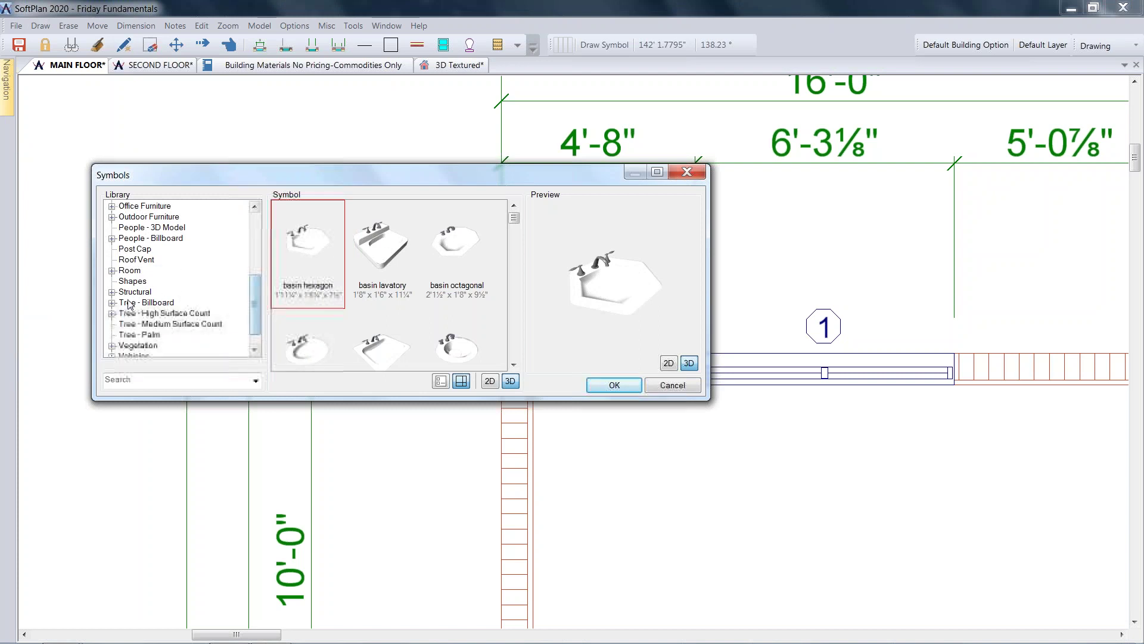
{"action": "left_click", "coordinate": [112, 292]}
{"action": "left_click", "coordinate": [146, 303]}
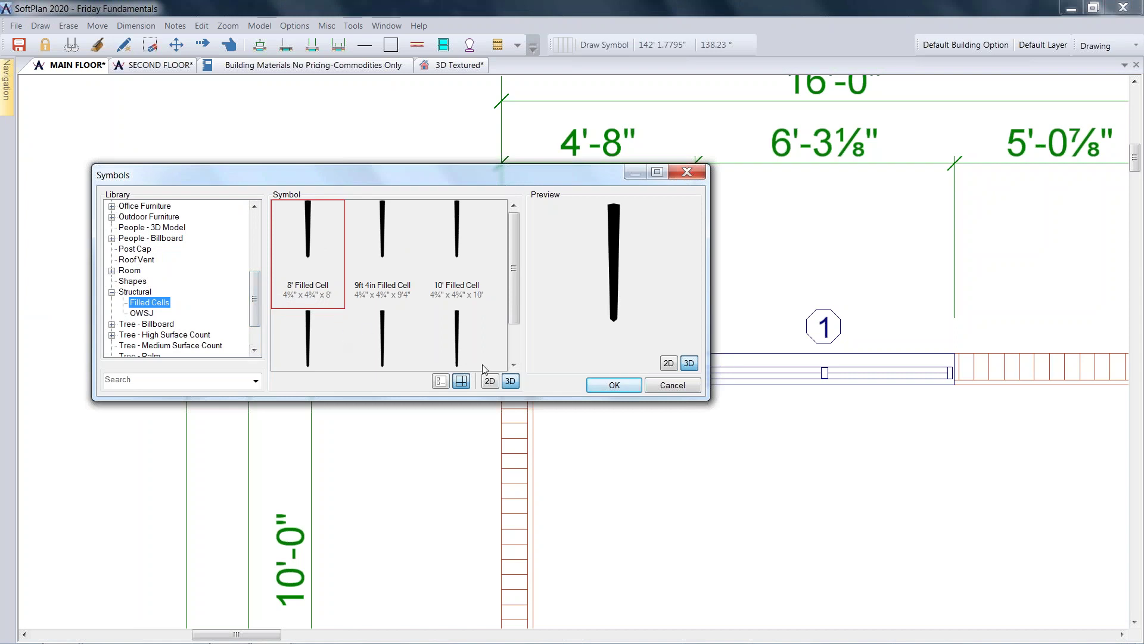
{"action": "left_click", "coordinate": [614, 385]}
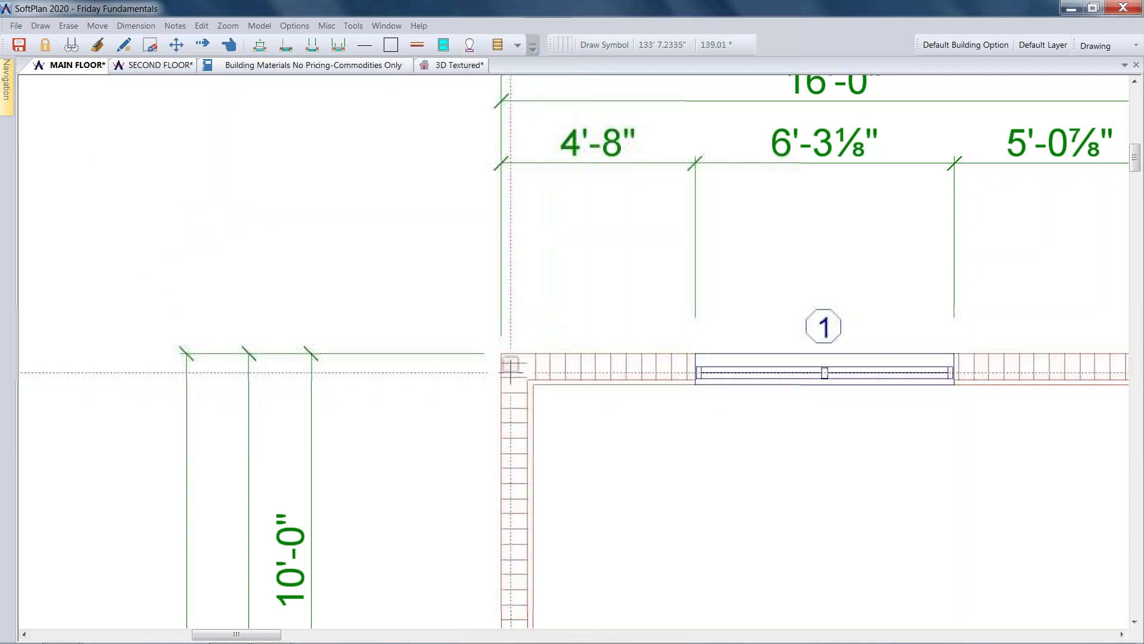
Step: Place the filled cell inside the block wall at the building's upper-left corner
{"action": "scroll", "coordinate": [574, 352], "scroll_direction": "up", "scroll_amount": 1}
{"action": "scroll", "coordinate": [574, 351], "scroll_direction": "up", "scroll_amount": 2}
{"action": "left_click", "coordinate": [590, 369]}
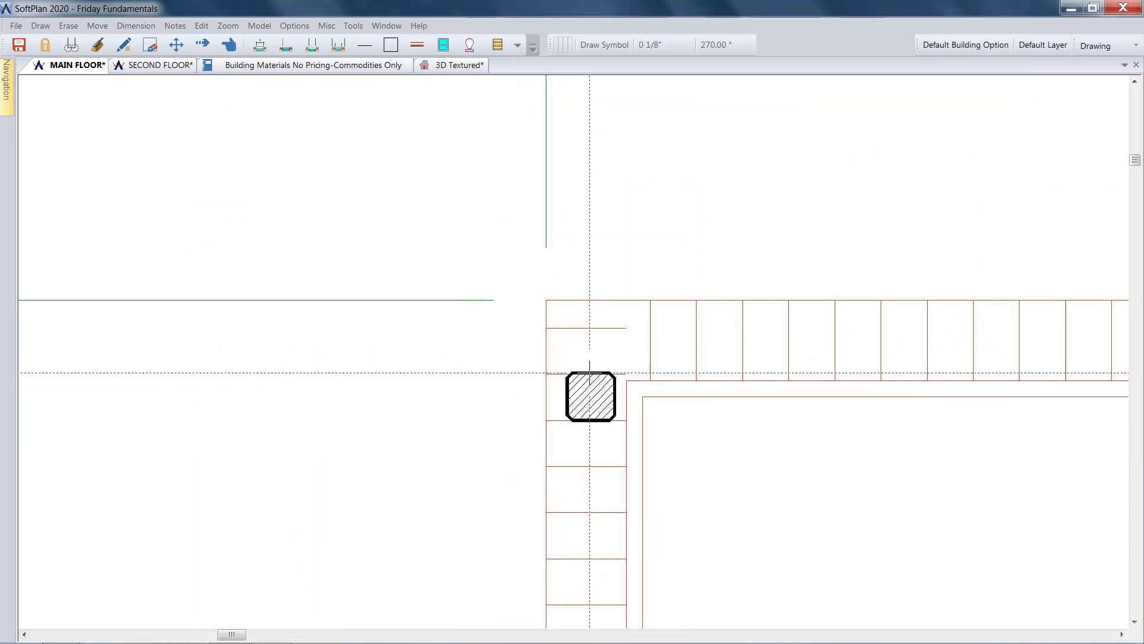
{"action": "left_click", "coordinate": [492, 99]}
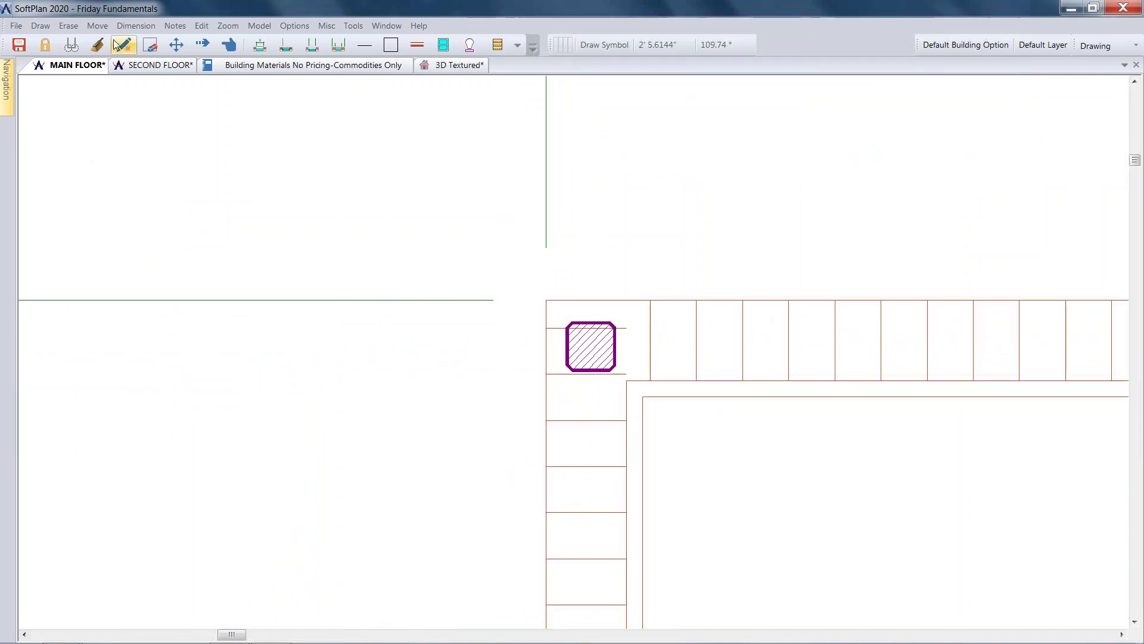
Step: Block-copy the corner filled cell once beside itself along the top wall and once 5.375" down the left wall
{"action": "left_click", "coordinate": [95, 25]}
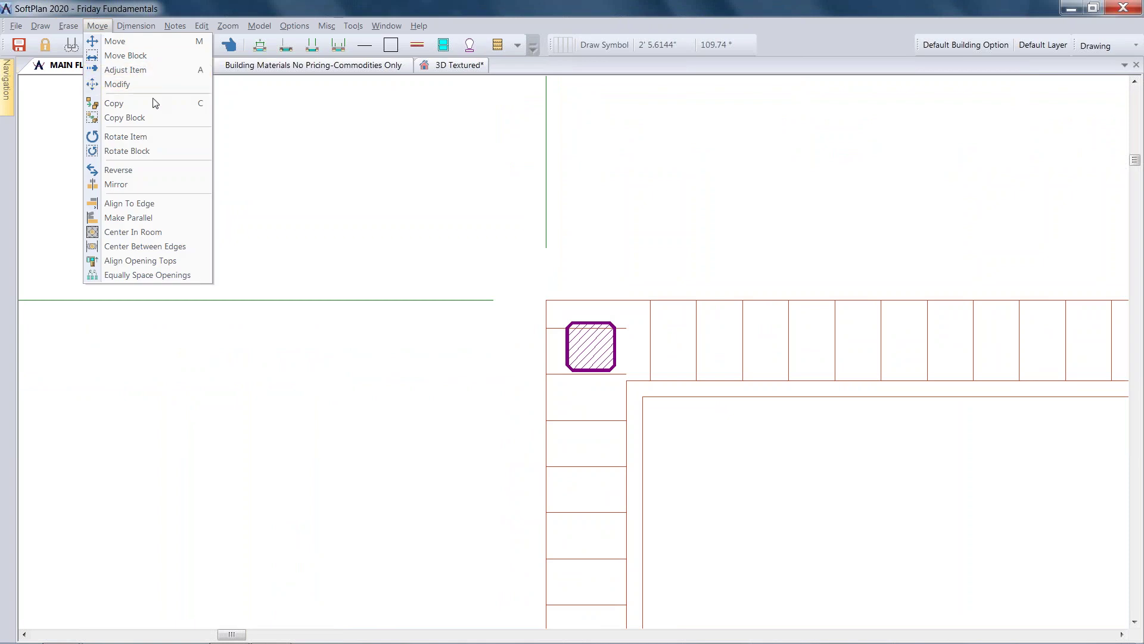
{"action": "left_click", "coordinate": [124, 118]}
{"action": "left_click_drag", "start_coordinate": [548, 310], "coordinate": [653, 384]}
{"action": "left_click", "coordinate": [720, 399]}
{"action": "left_click", "coordinate": [799, 538]}
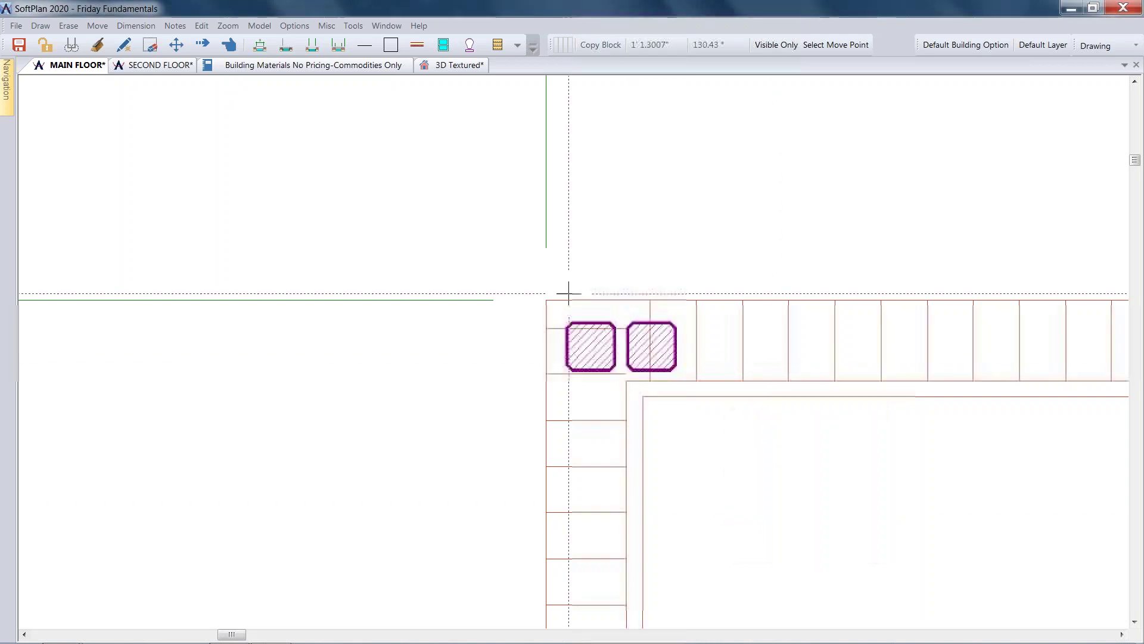
{"action": "left_click_drag", "start_coordinate": [549, 298], "coordinate": [619, 382]}
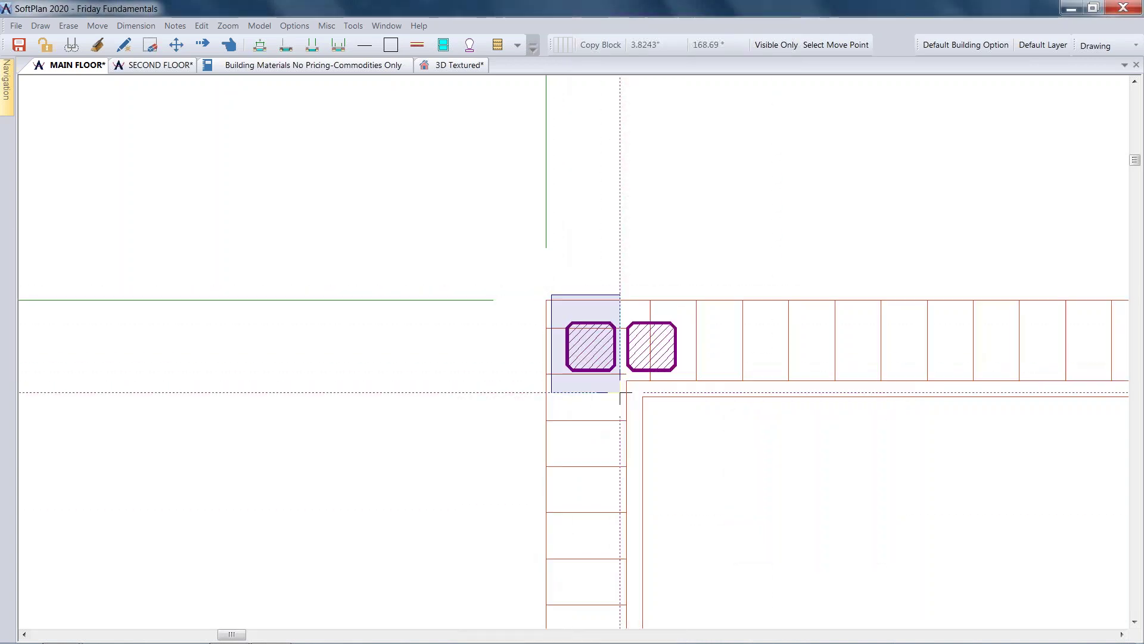
{"action": "left_click", "coordinate": [619, 450]}
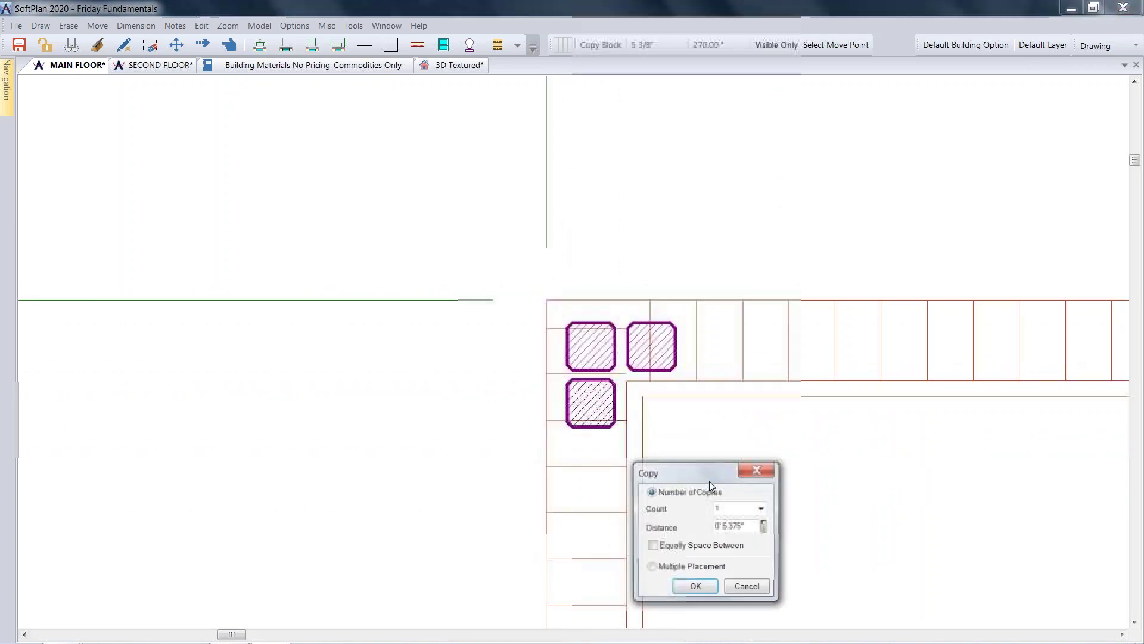
{"action": "left_click", "coordinate": [708, 584]}
Step: Copy the top wall's second filled cell 3' 6.875" to the window's near side, and copy that one 6' 10.5" to its far side
{"action": "left_click_drag", "start_coordinate": [618, 295], "coordinate": [707, 417]}
{"action": "scroll", "coordinate": [950, 411], "scroll_direction": "down", "scroll_amount": 1}
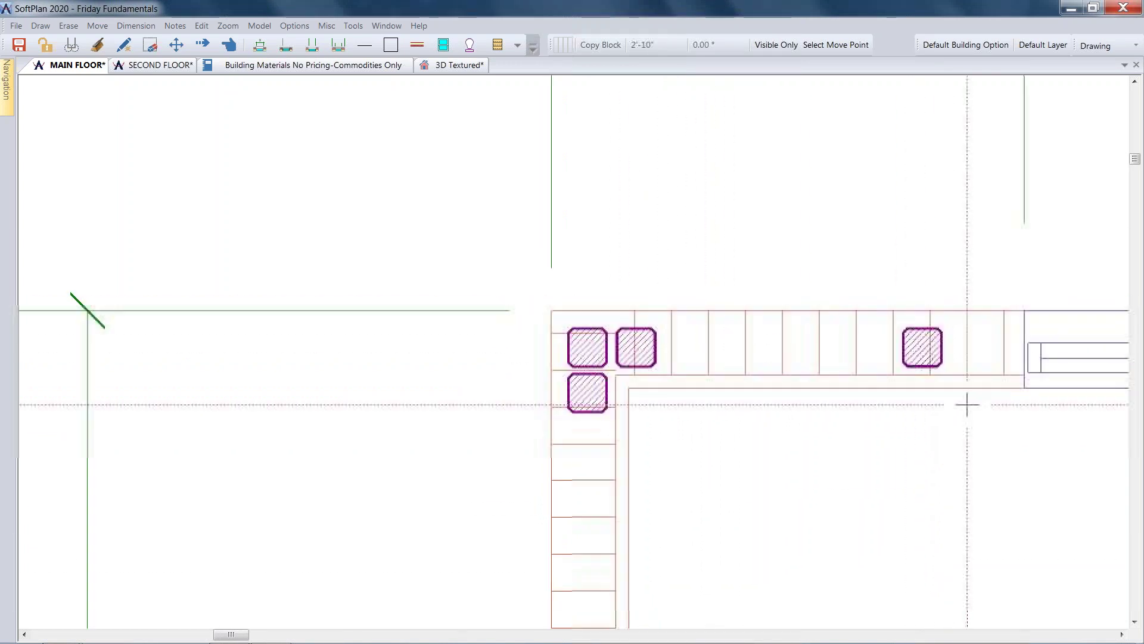
{"action": "left_click", "coordinate": [1041, 404]}
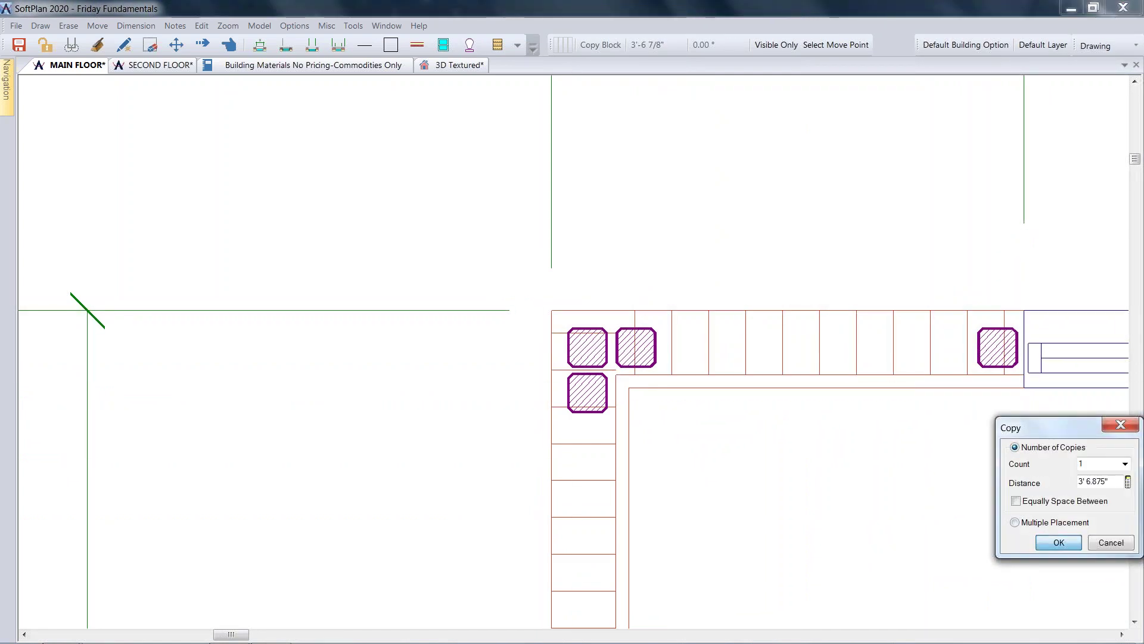
{"action": "left_click", "coordinate": [1058, 542]}
{"action": "scroll", "coordinate": [894, 495], "scroll_direction": "down", "scroll_amount": 2}
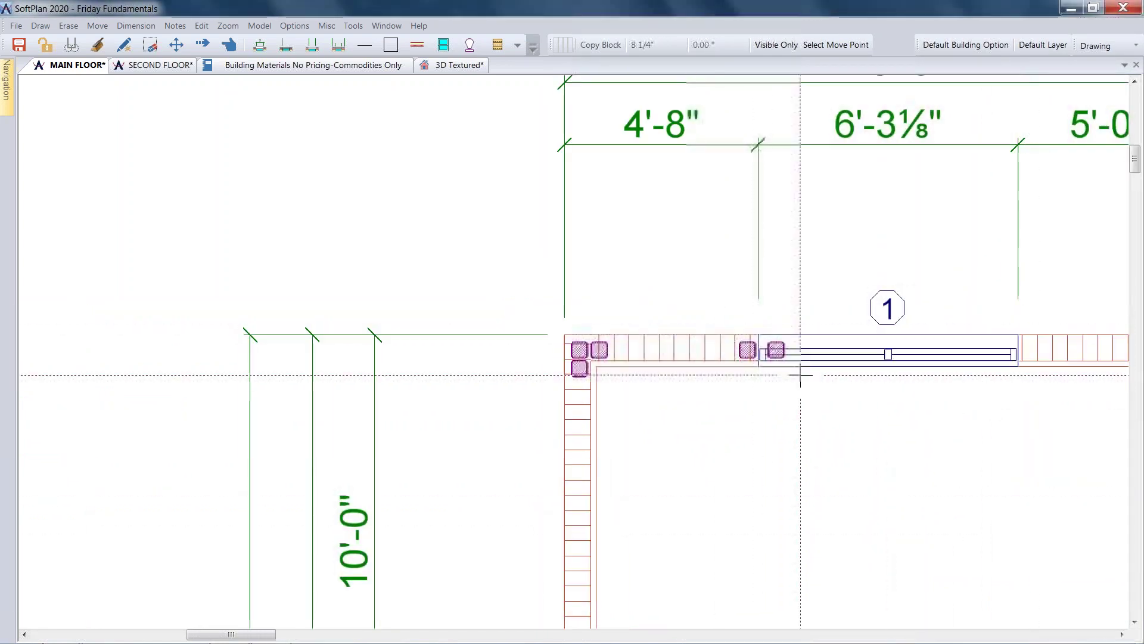
{"action": "left_click", "coordinate": [1057, 374]}
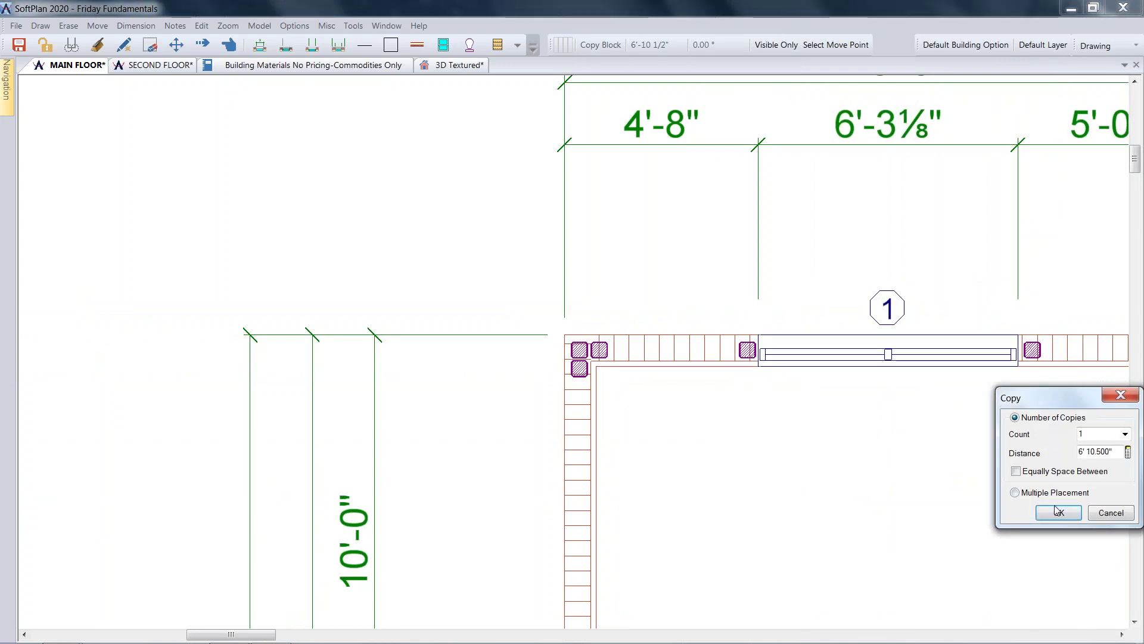
{"action": "left_click", "coordinate": [1059, 513]}
Step: Check the filled-cell, rebar and concrete quantities in the Building Materials report, and return to the full main floor plan
{"action": "scroll", "coordinate": [697, 427], "scroll_direction": "down", "scroll_amount": 2}
{"action": "scroll", "coordinate": [547, 312], "scroll_direction": "up", "scroll_amount": 3}
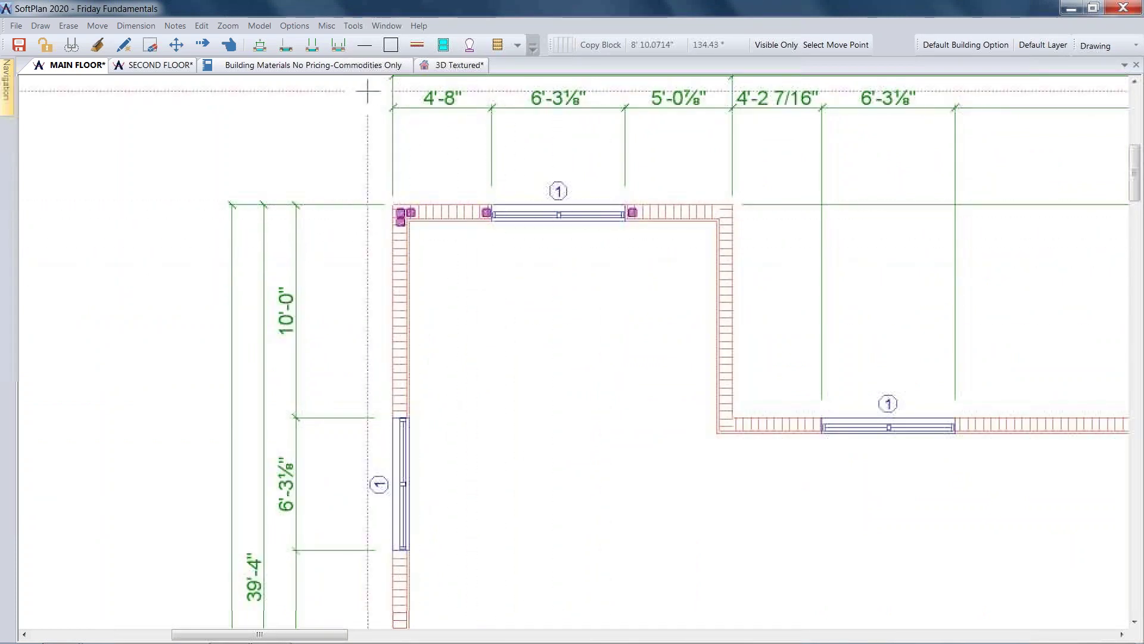
{"action": "left_click", "coordinate": [301, 65]}
{"action": "scroll", "coordinate": [620, 298], "scroll_direction": "down", "scroll_amount": 10}
{"action": "scroll", "coordinate": [611, 379], "scroll_direction": "down", "scroll_amount": 6}
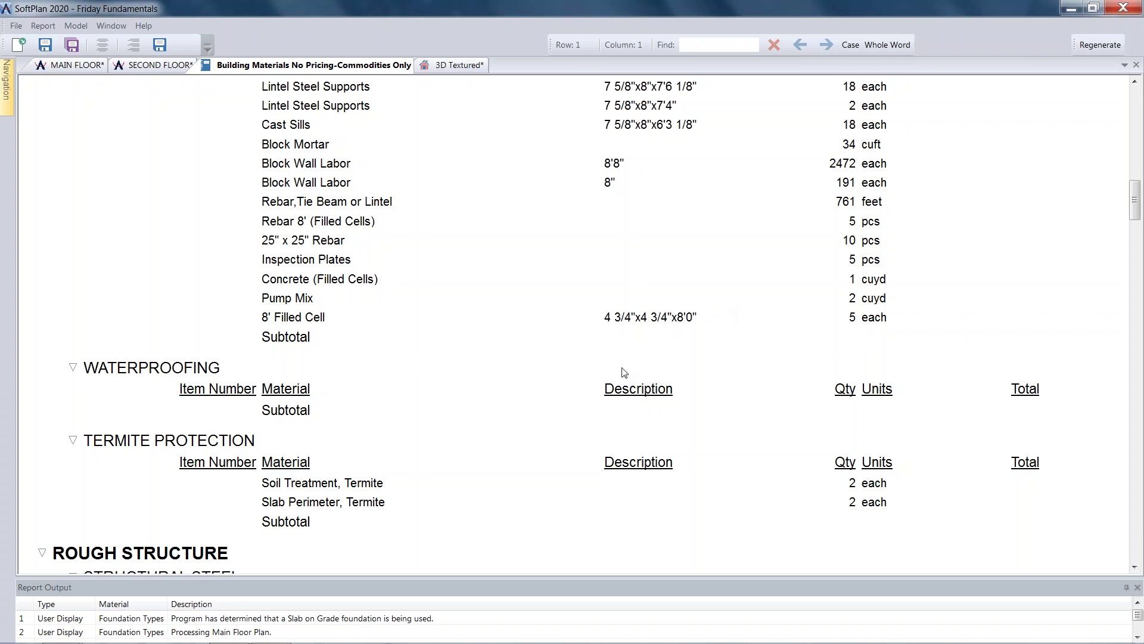
{"action": "scroll", "coordinate": [624, 373], "scroll_direction": "down", "scroll_amount": 15}
{"action": "left_click", "coordinate": [95, 69]}
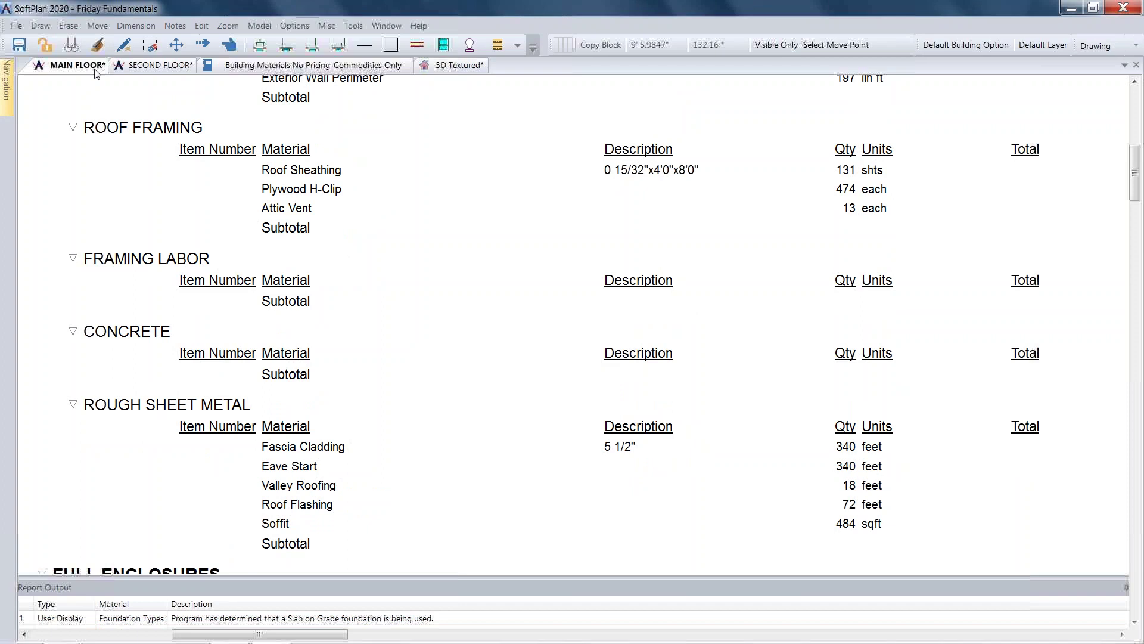
{"action": "middle_click", "coordinate": [506, 328]}
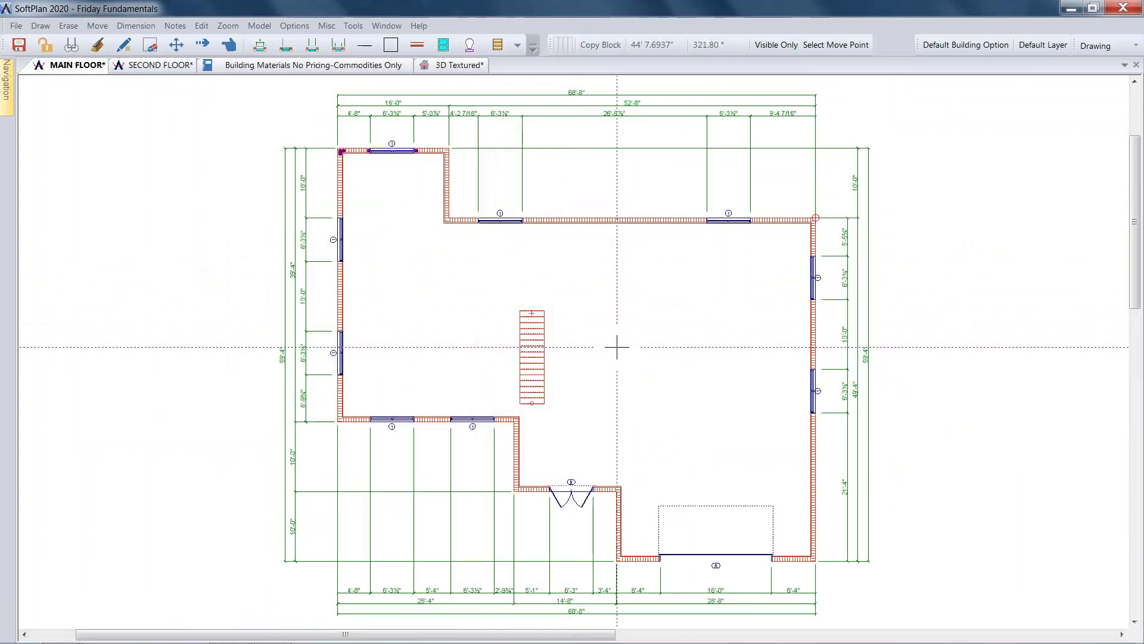